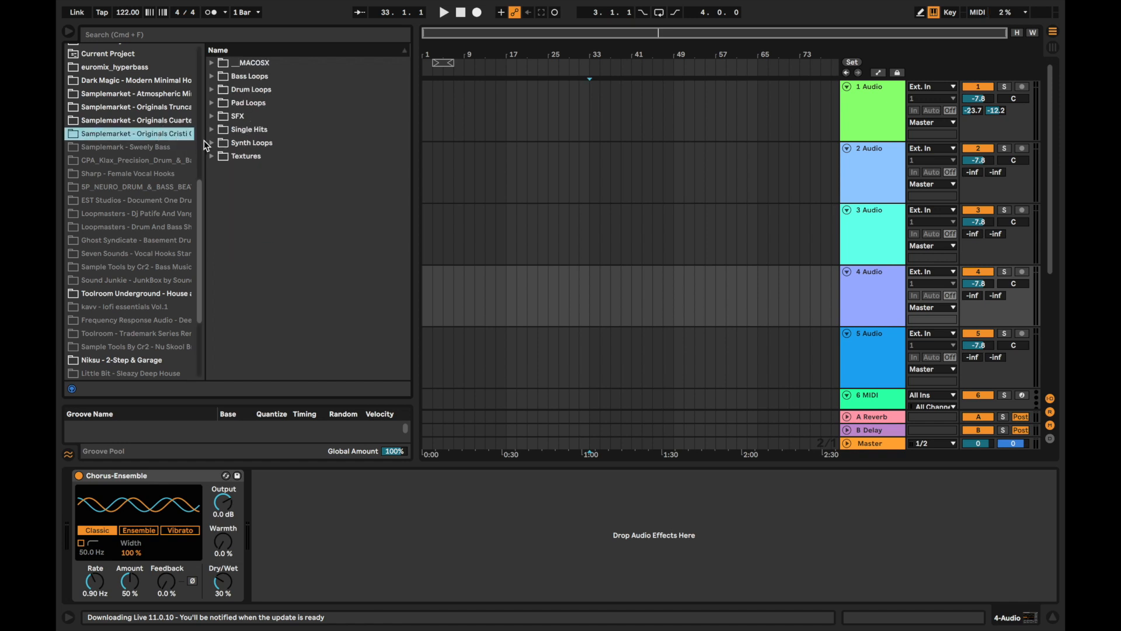
right_click(162, 128)
left_click(177, 136)
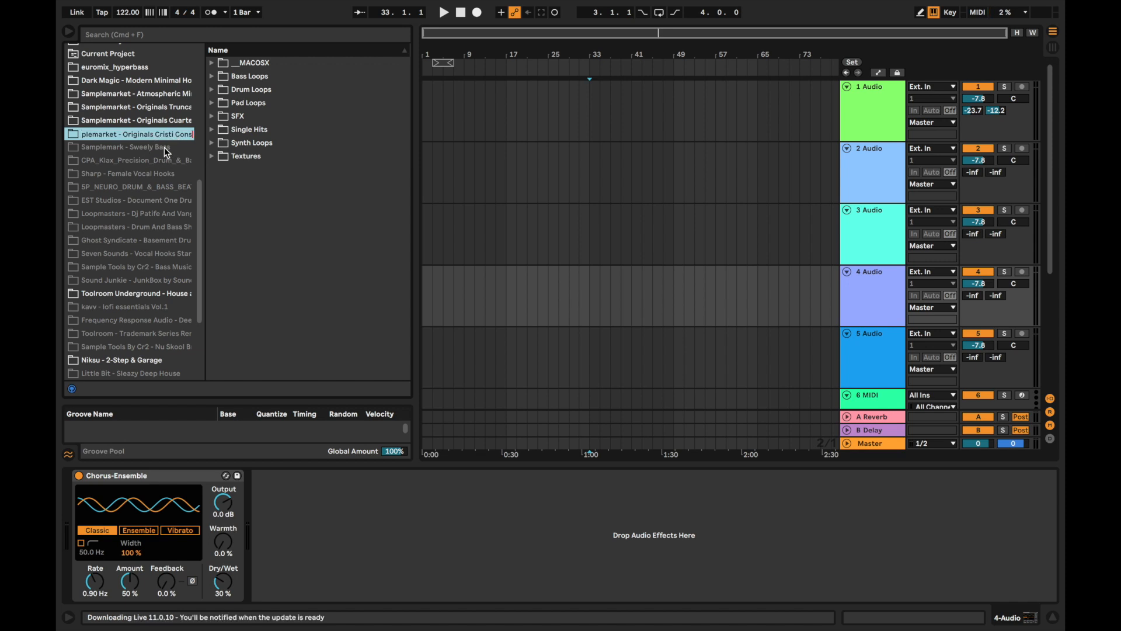
left_click(164, 147)
scroll(163, 146, "down", 10)
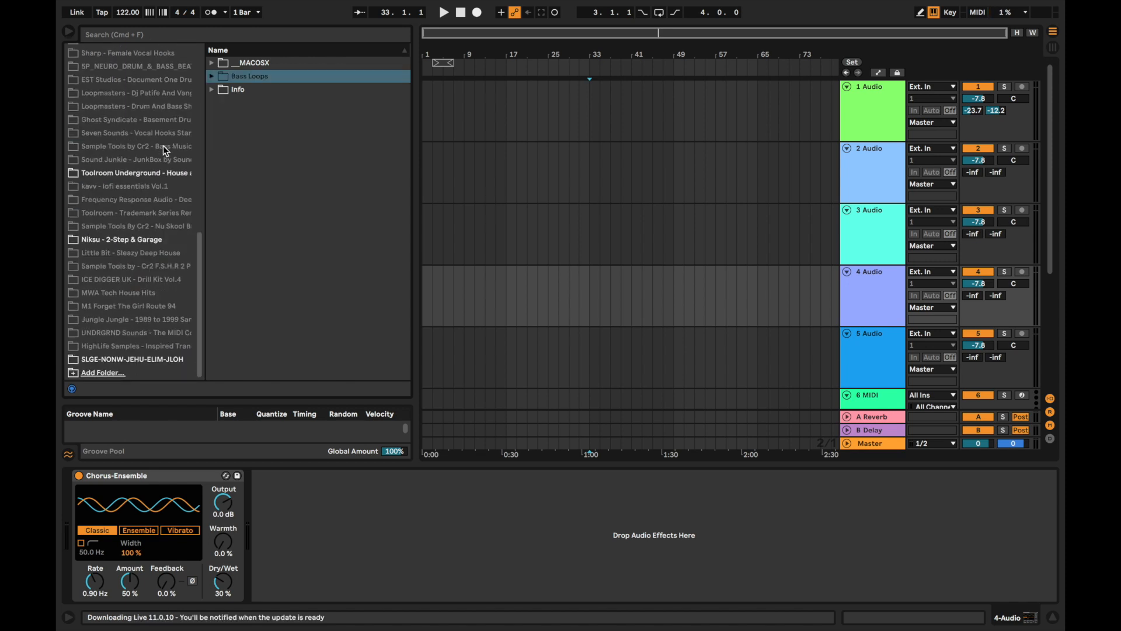
scroll(163, 146, "up", 10)
Place SM_CC_126_Cruise_Clap.wav from the Samplemarket Originals Cristi pack's Snare & Clap Loops on audio track 3, spanning bars 1 to 33
left_click(163, 219)
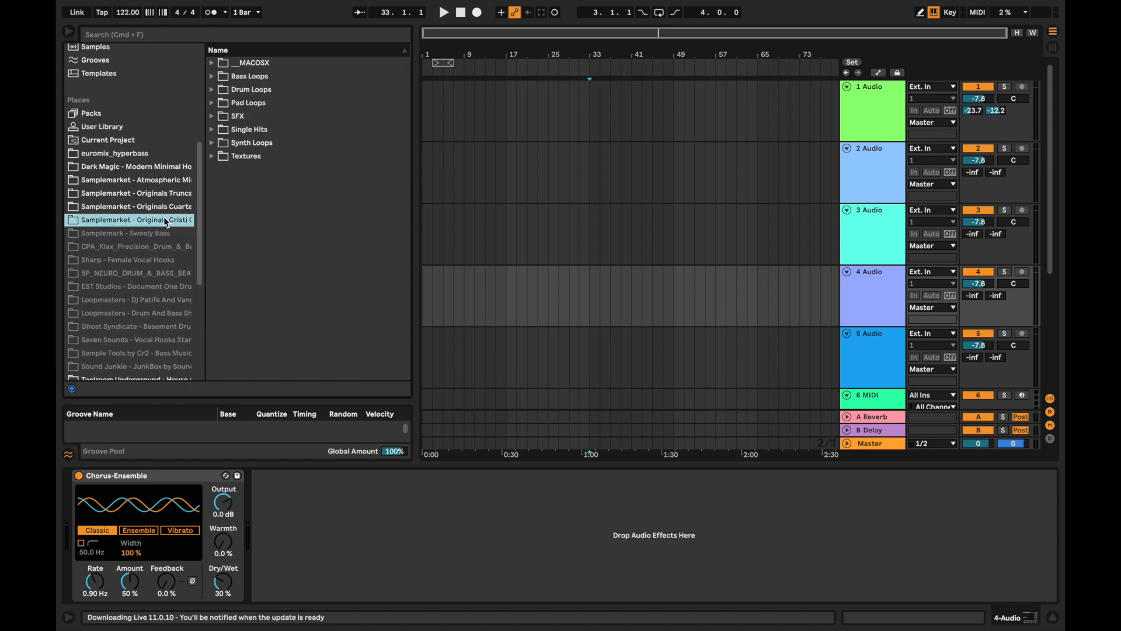
left_click(212, 89)
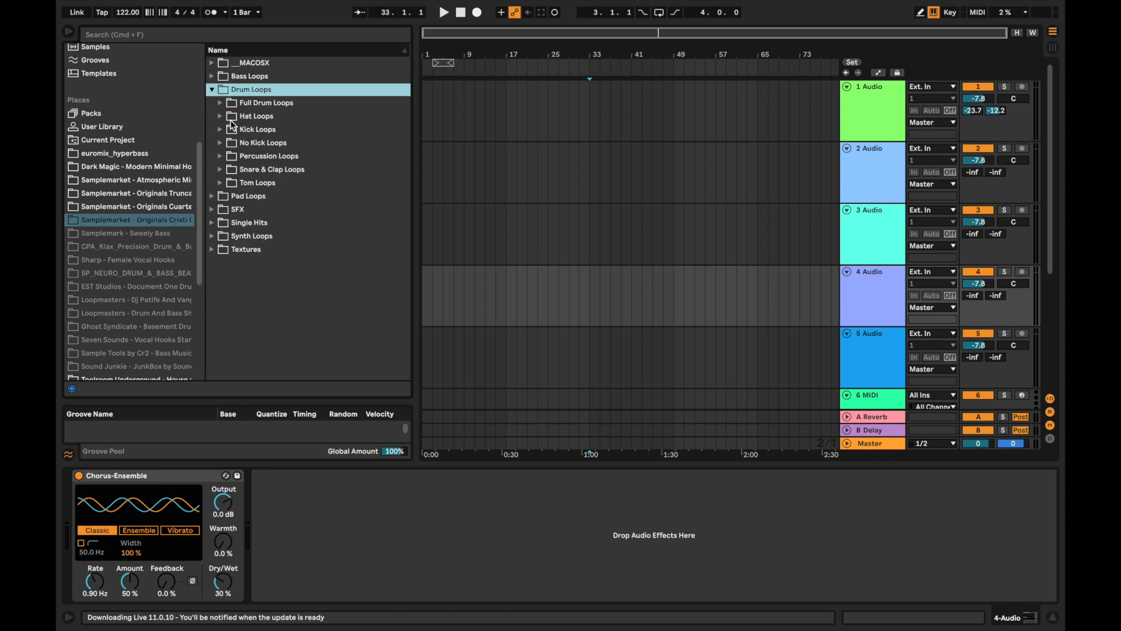
left_click(227, 169)
left_click(236, 183)
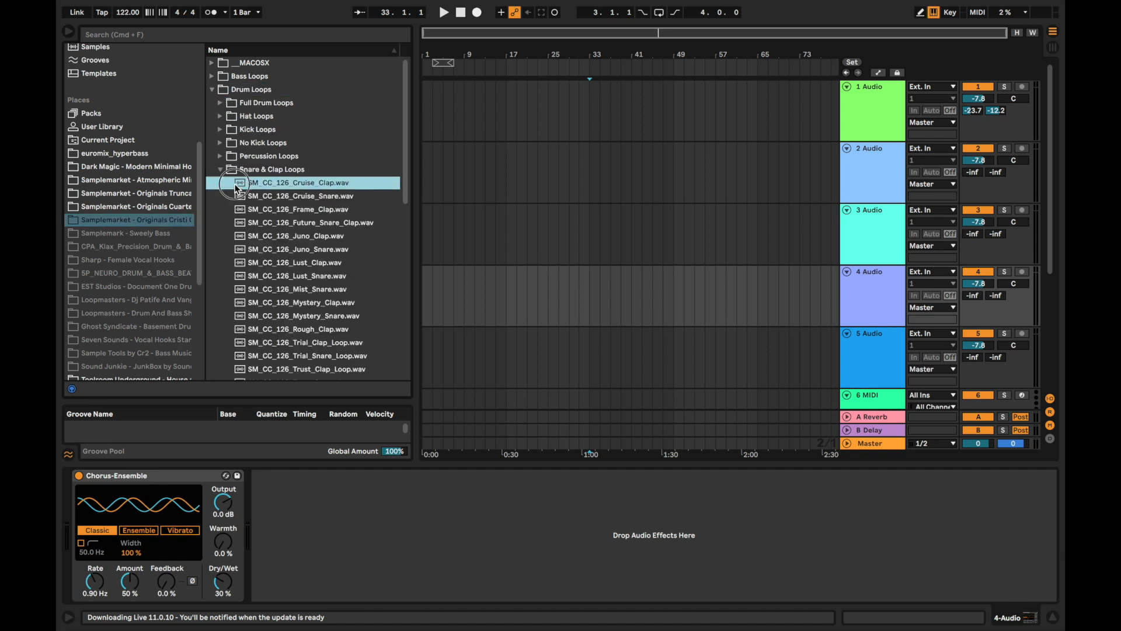
left_click_drag(239, 185, 590, 205)
Set the clap clip's warp mode to Complex Pro and reset its track volume to 0 dB
double_click(590, 205)
left_click(222, 233)
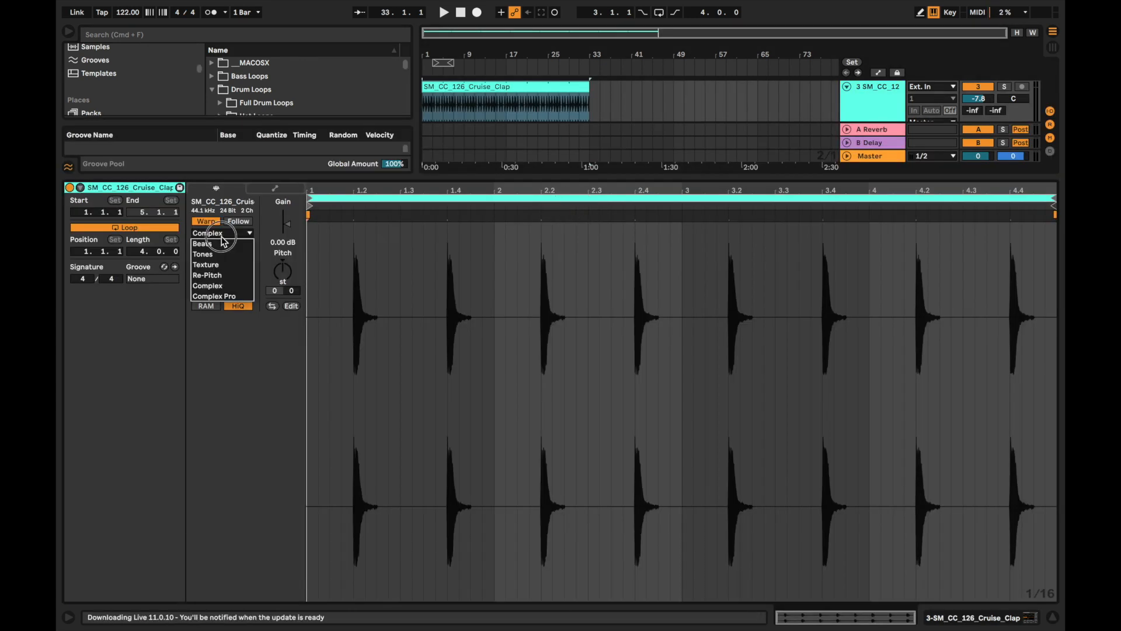
left_click(216, 296)
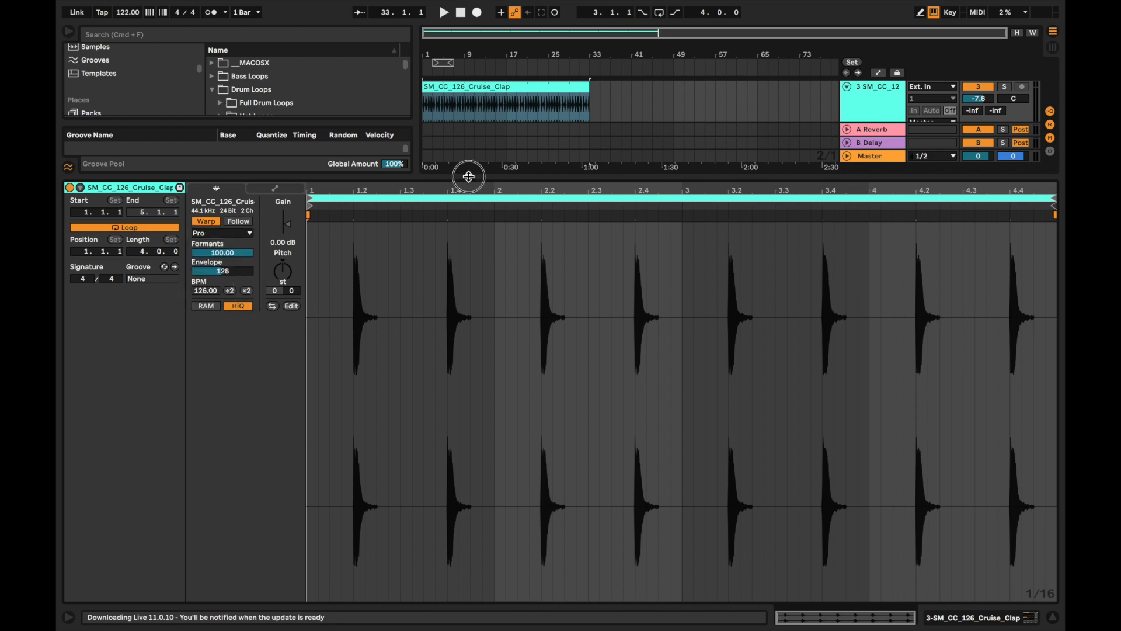
left_click(468, 176)
left_click_drag(416, 174, 397, 187)
left_click(978, 169)
key("Delete")
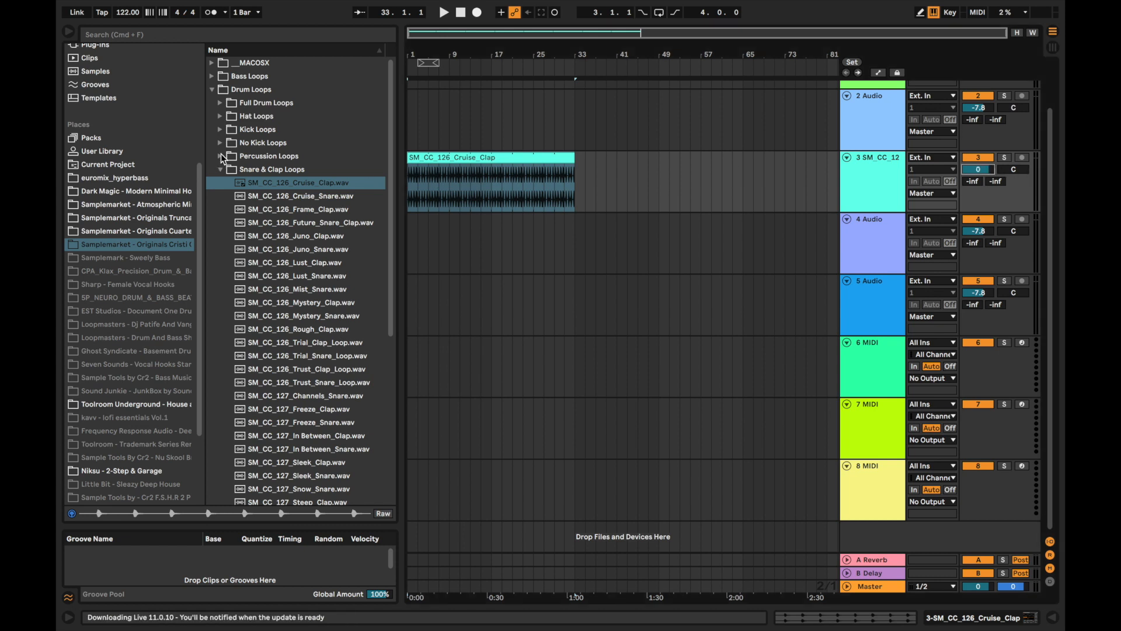
Audition several kick loops and place SM_CC_127_Channels_Kick.wav on audio track 4, spanning bars 1 to 33
left_click(221, 145)
left_click(223, 134)
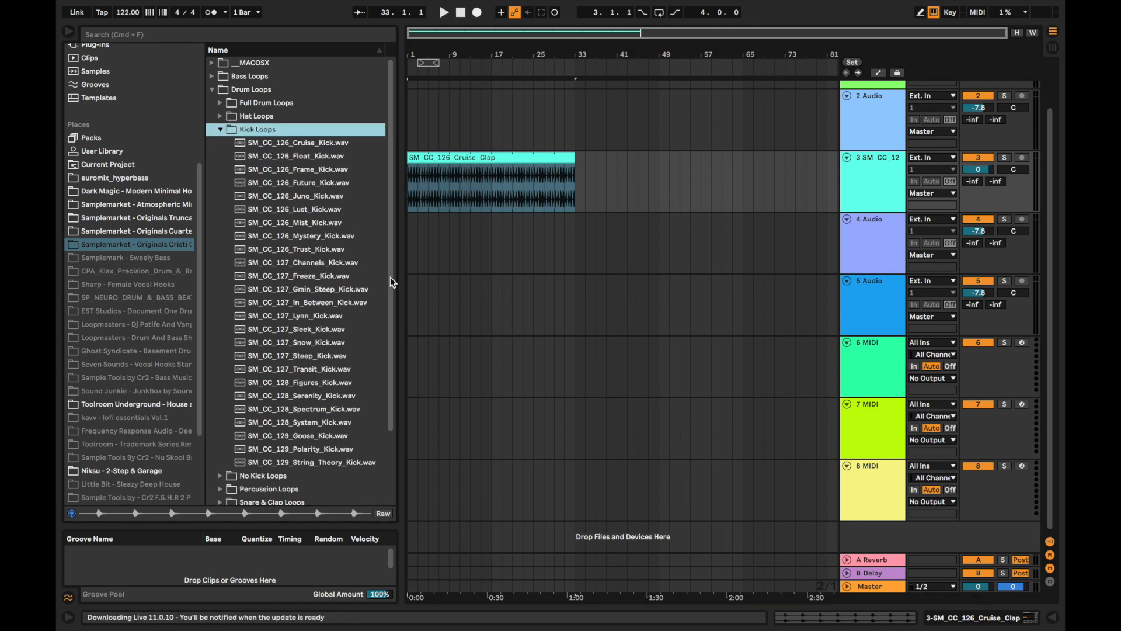
left_click(319, 236)
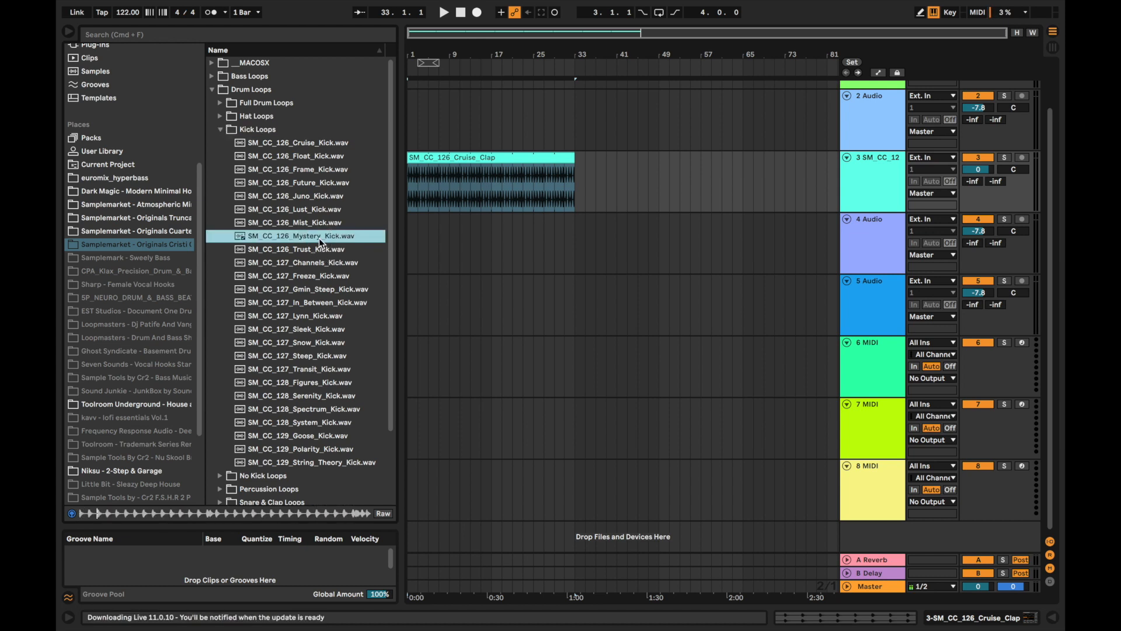
left_click(323, 251)
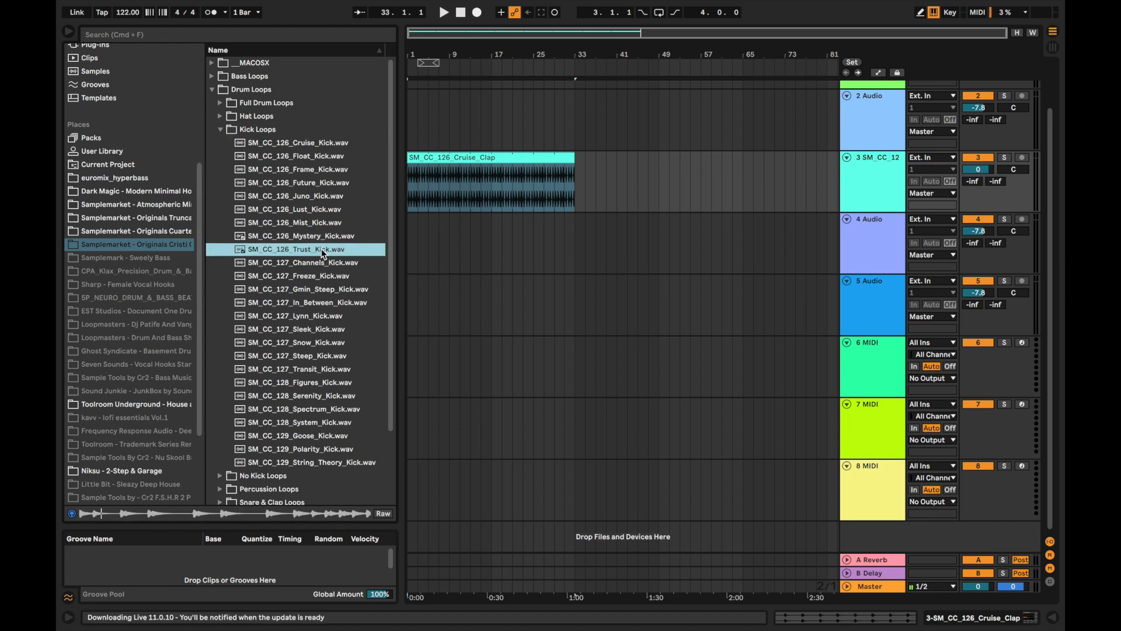
left_click(320, 263)
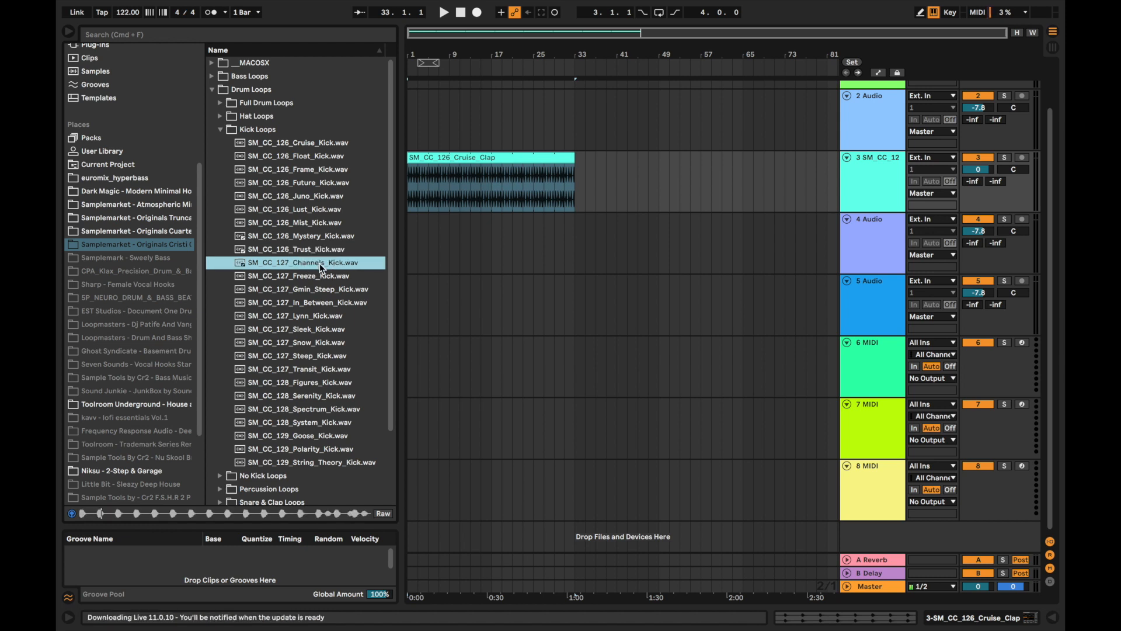
left_click_drag(317, 261, 420, 231)
left_click_drag(573, 205, 578, 205)
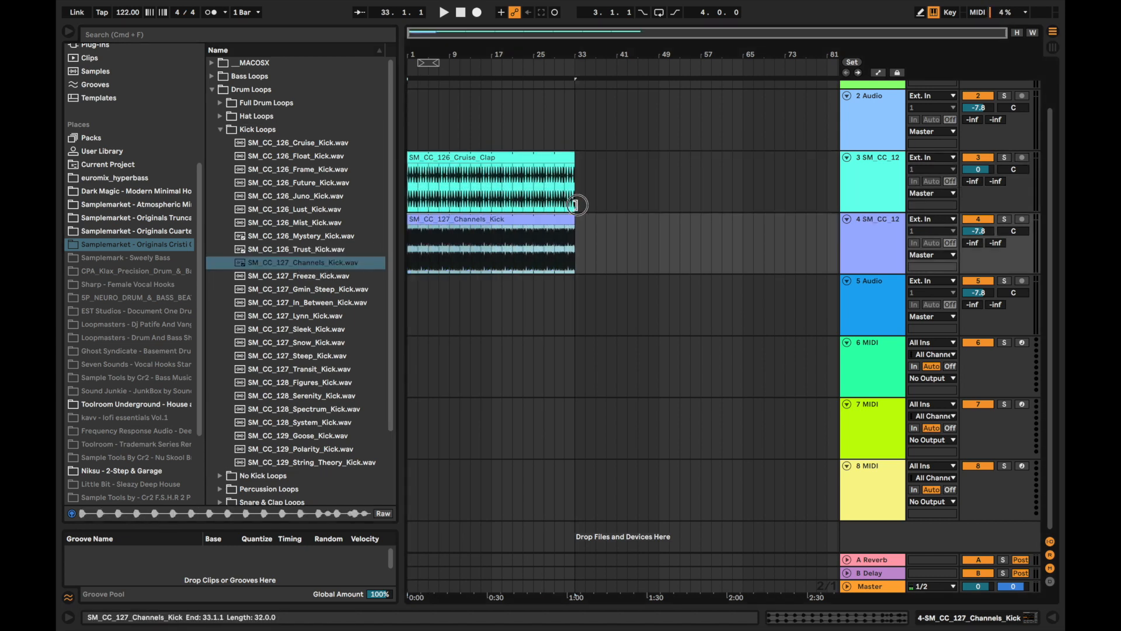
Reset the kick track's volume to 0 dB and set the kick clip's warp mode to Complex Pro
double_click(977, 231)
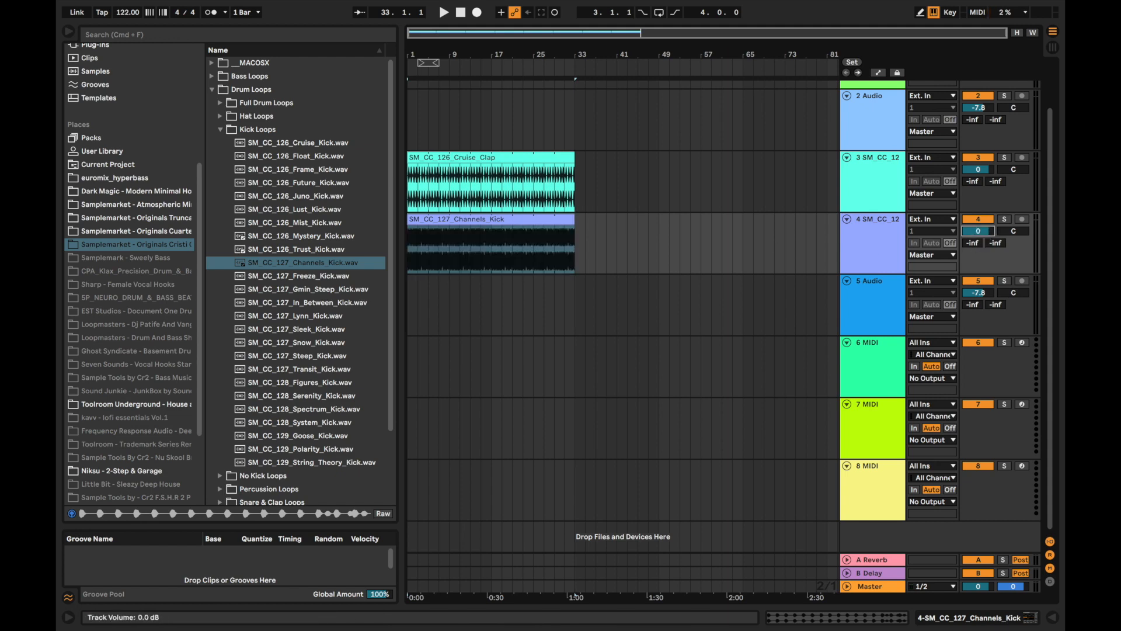
double_click(511, 218)
left_click(251, 237)
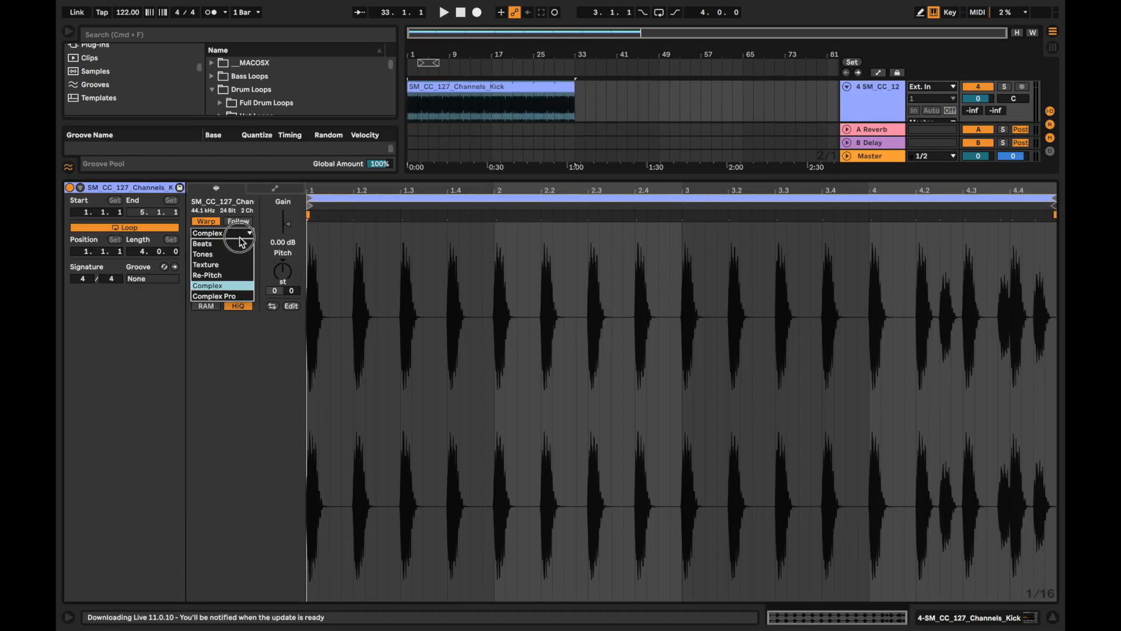
left_click(221, 297)
left_click_drag(454, 174, 455, 179)
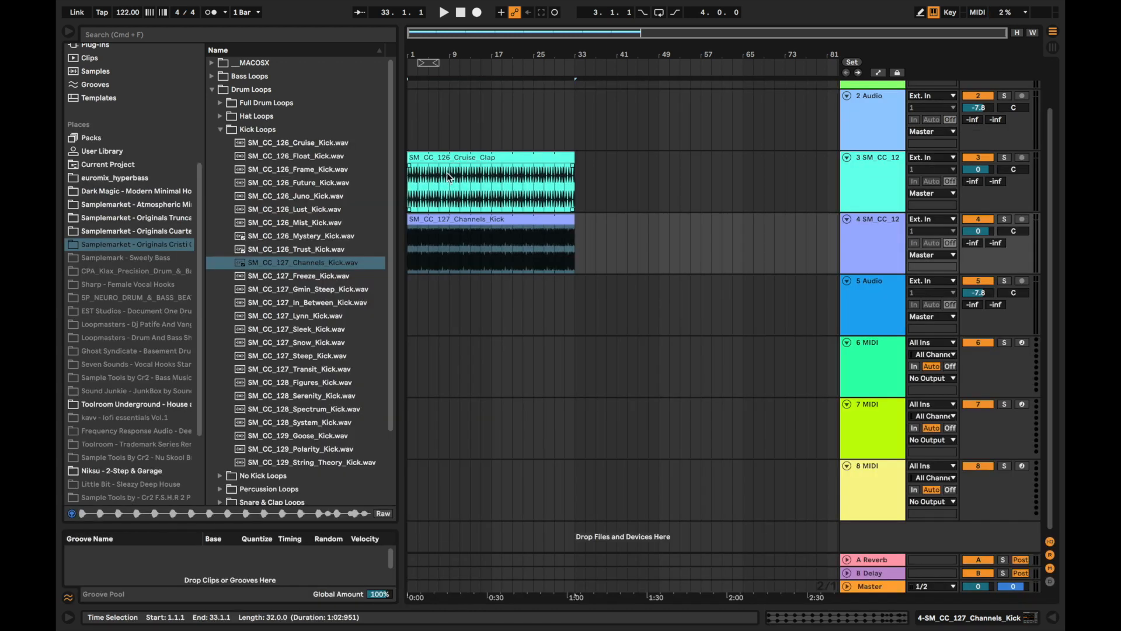
Delete the two empty audio tracks above the clap track
left_click(411, 124)
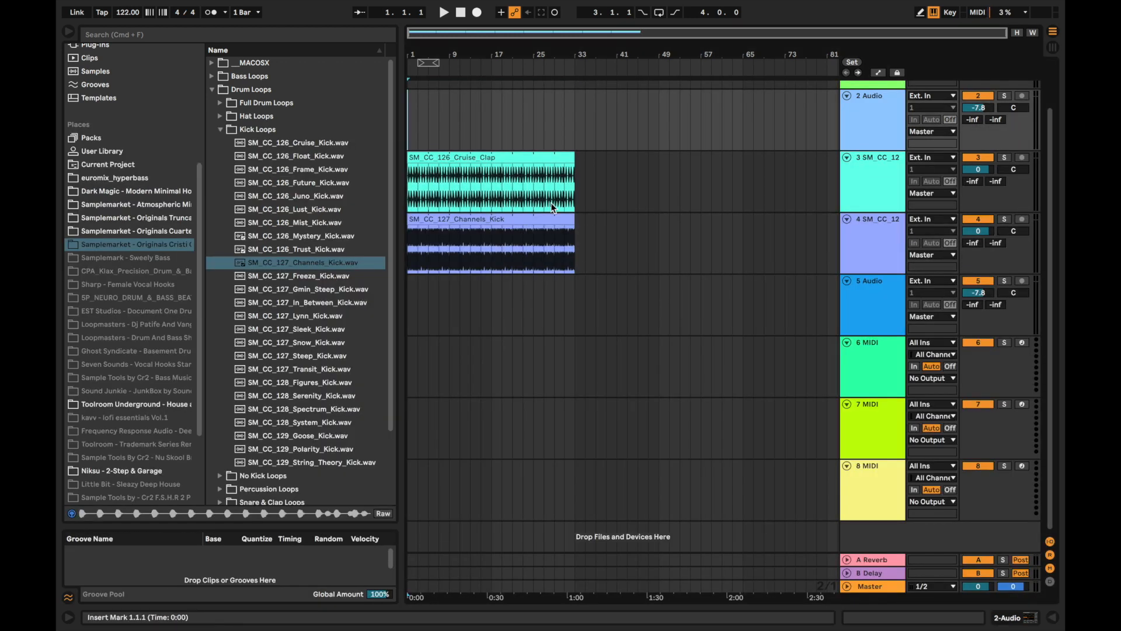
left_click(534, 220)
left_click(887, 236)
left_click(871, 182)
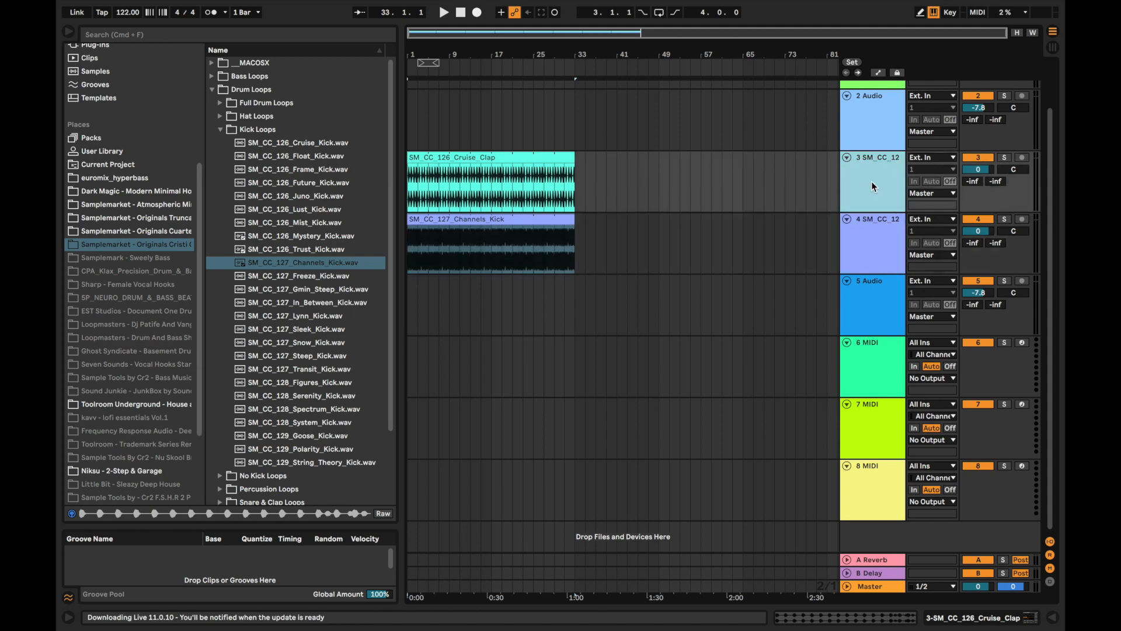
scroll(871, 182, "up", 2)
left_click(872, 129)
key("Delete")
key("Delete")
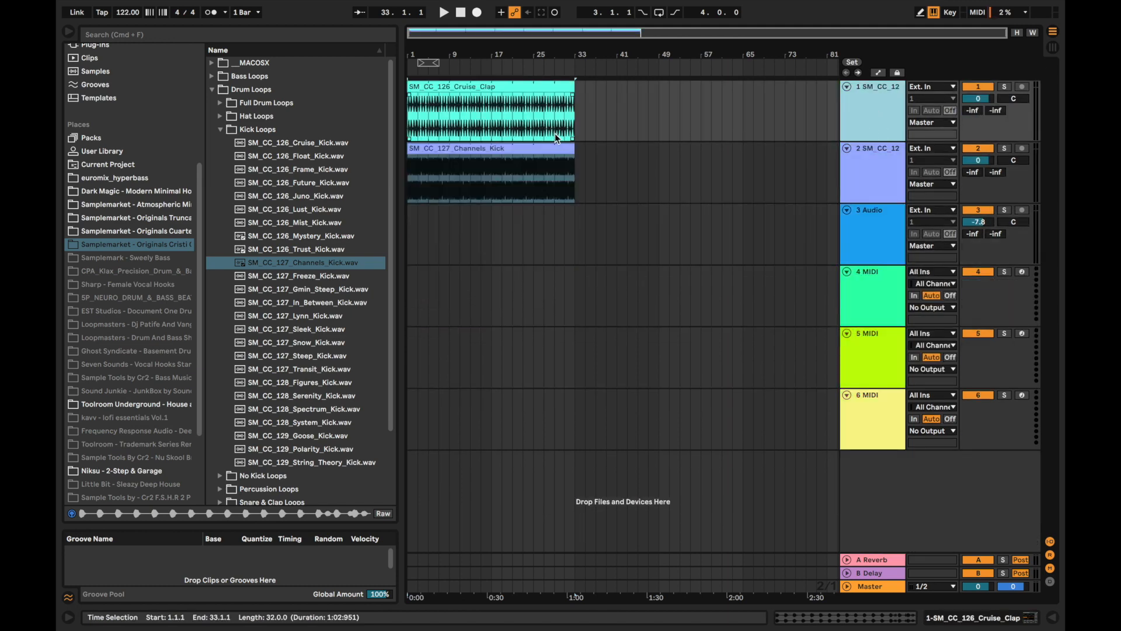
Check the warp mode of the kick clip in its clip view
left_click(435, 169)
double_click(435, 169)
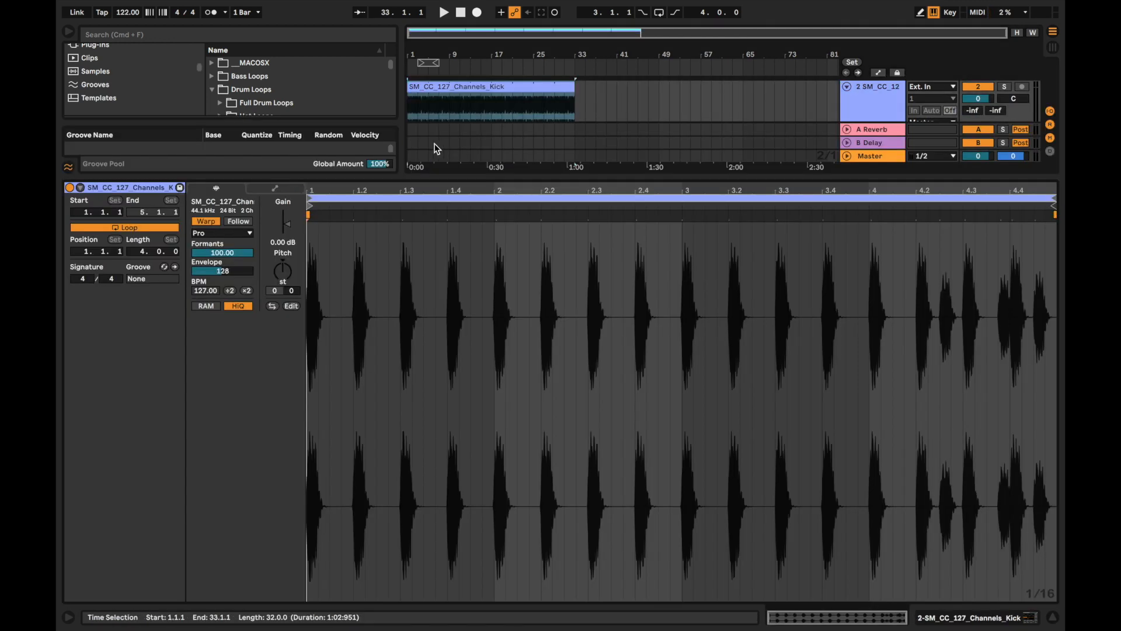
left_click(232, 234)
left_click(232, 234)
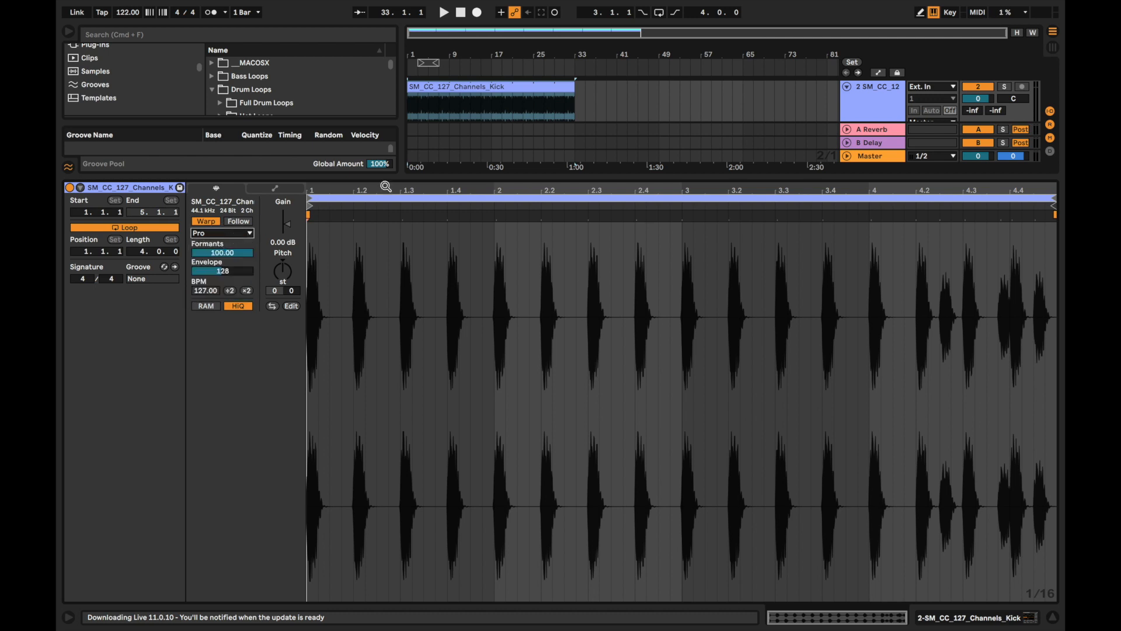
double_click(423, 178)
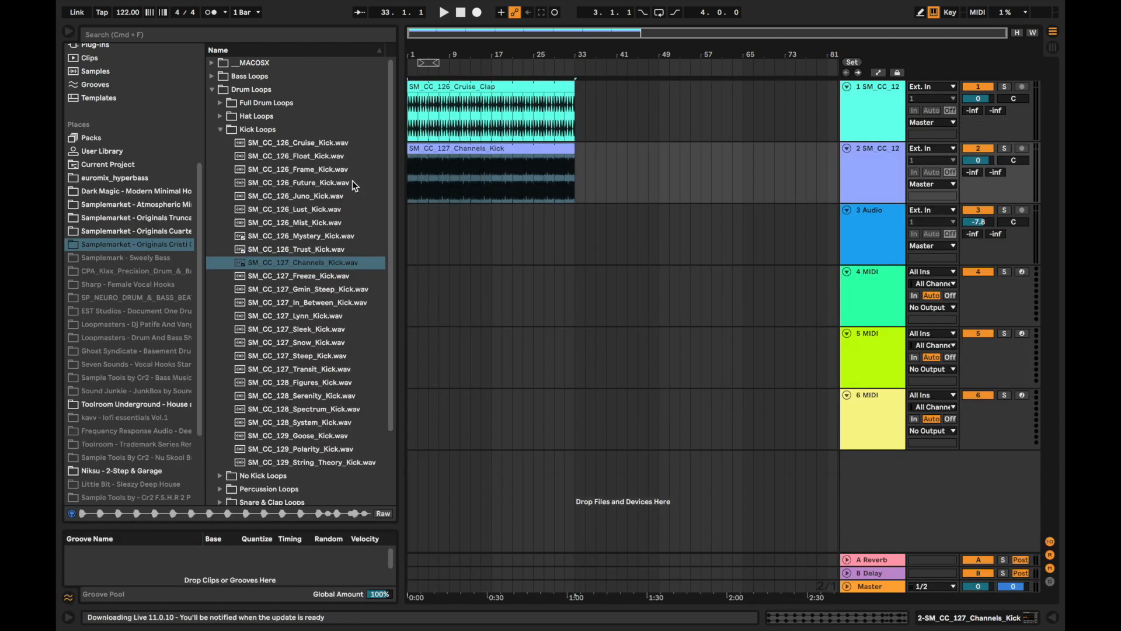
Hide the browser, play the arrangement from bar 1 and set the loop to cover the clips' full 32 bars
double_click(400, 175)
scroll(278, 194, "up", 3)
scroll(278, 194, "left", 4)
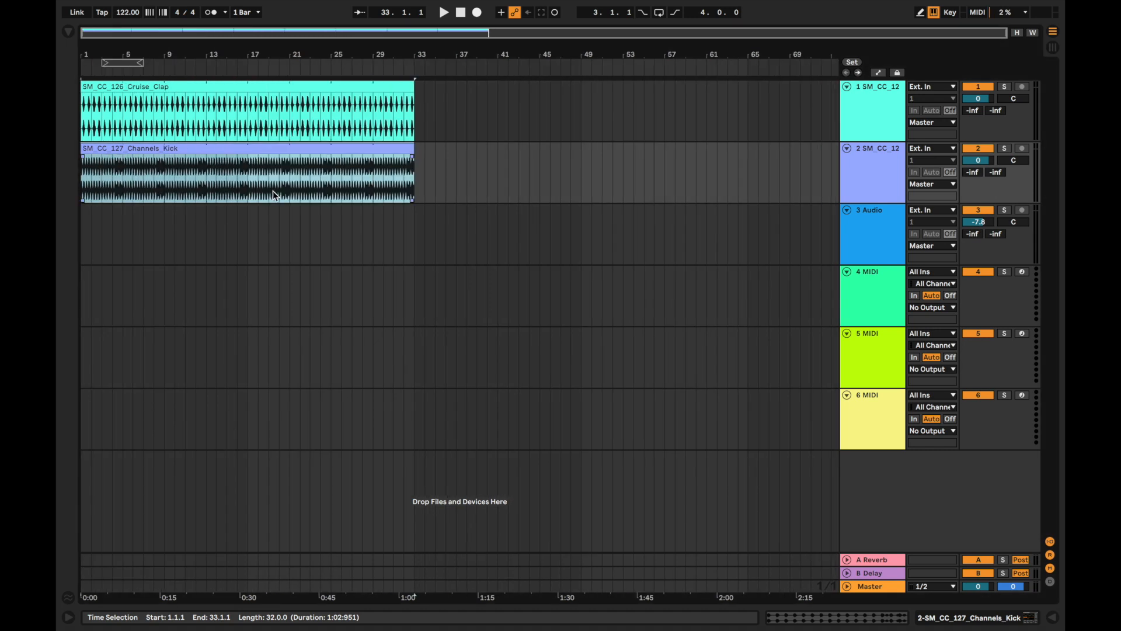
scroll(234, 170, "up", 4)
scroll(233, 170, "down", 4)
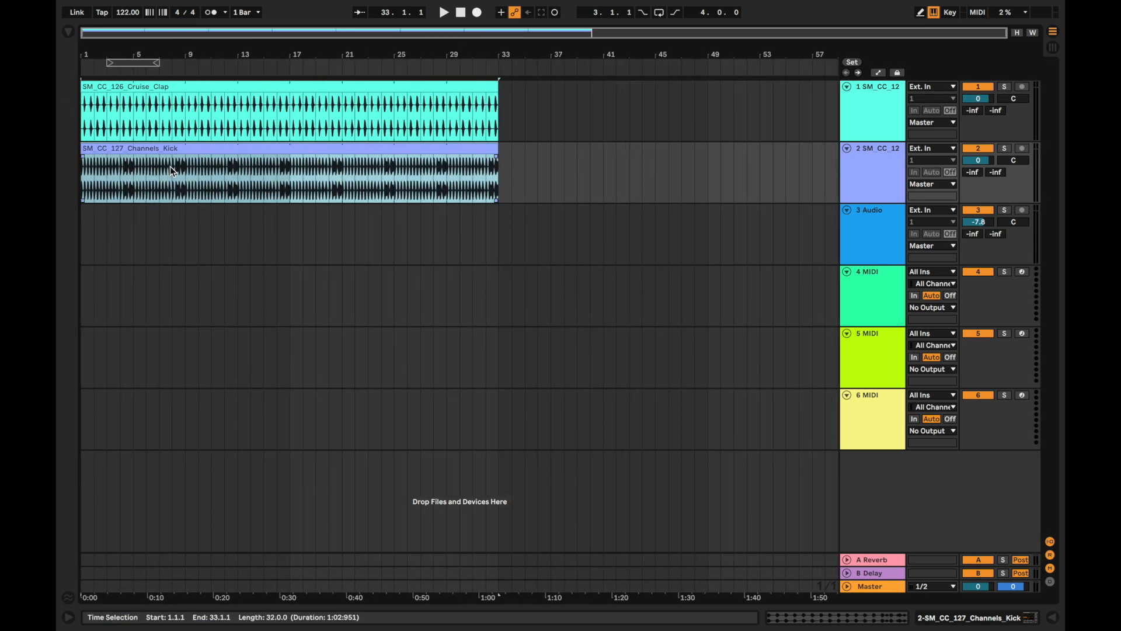
left_click(82, 173)
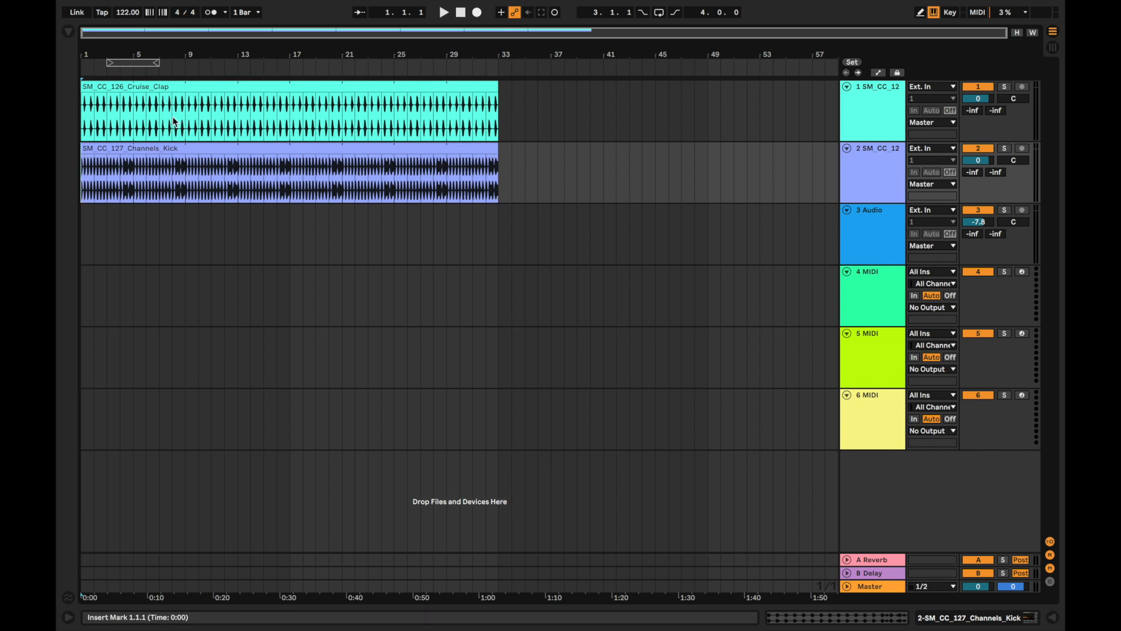
key("space")
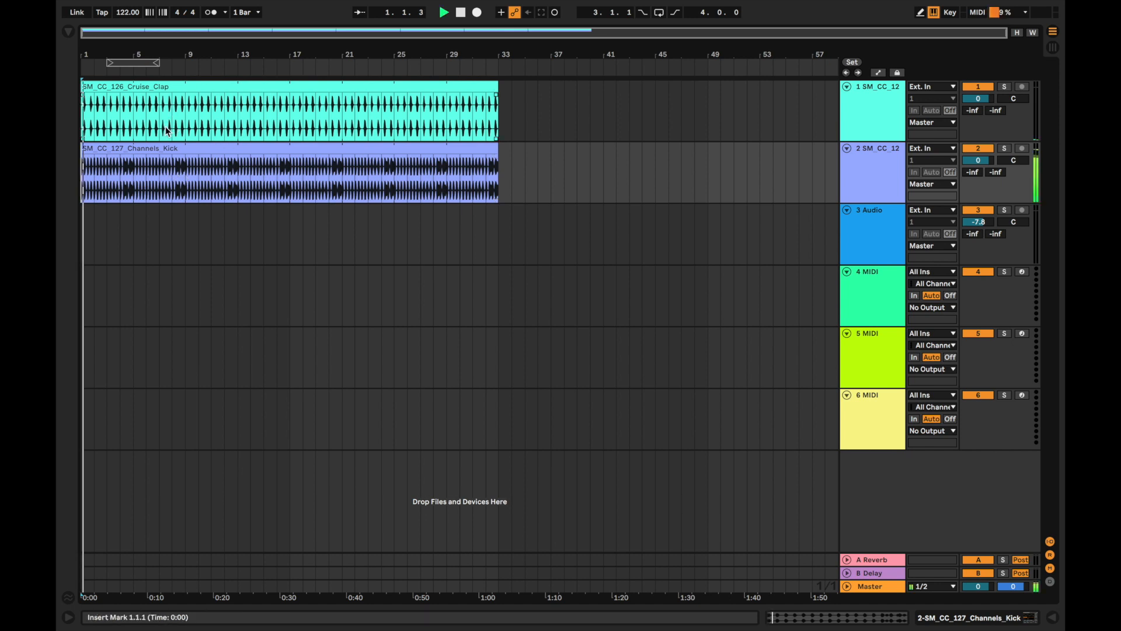
key("ctrl+l")
left_click_drag(157, 62, 503, 117)
Reopen the browser, audition the hat loops and place SM_CC_126_Cruise_Hat_b.wav at bar 1 of audio track 3
left_click(68, 32)
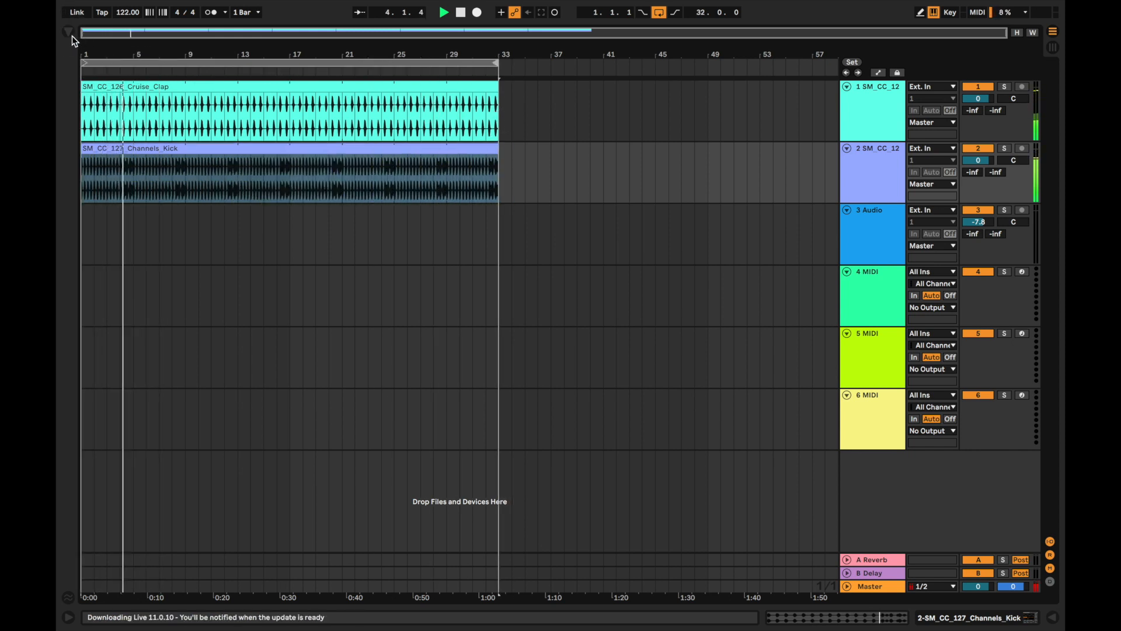
left_click(221, 116)
left_click(290, 303)
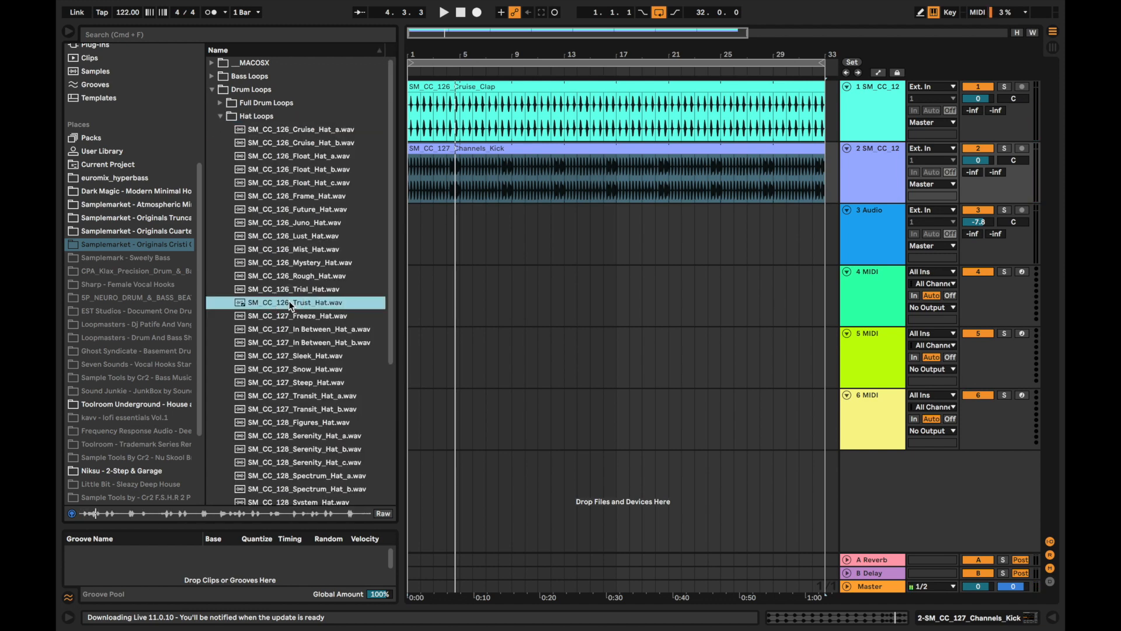
left_click(313, 223)
left_click(325, 142)
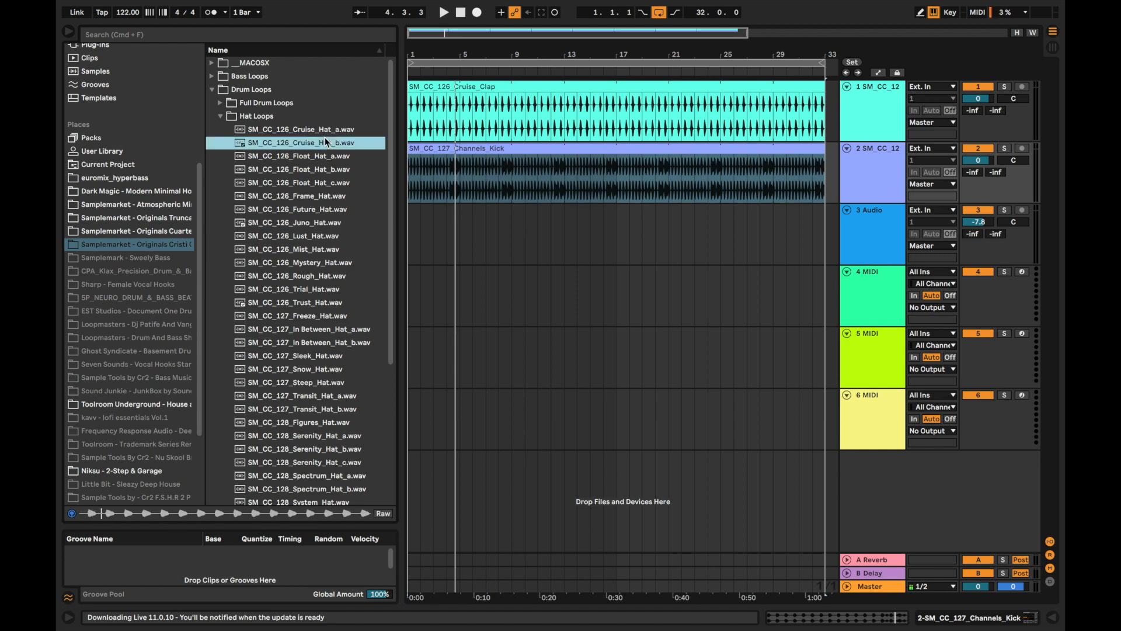
left_click_drag(325, 142, 413, 210)
Set the hat clip's warp mode to Complex Pro and close its clip view
double_click(413, 211)
left_click(236, 233)
left_click(229, 307)
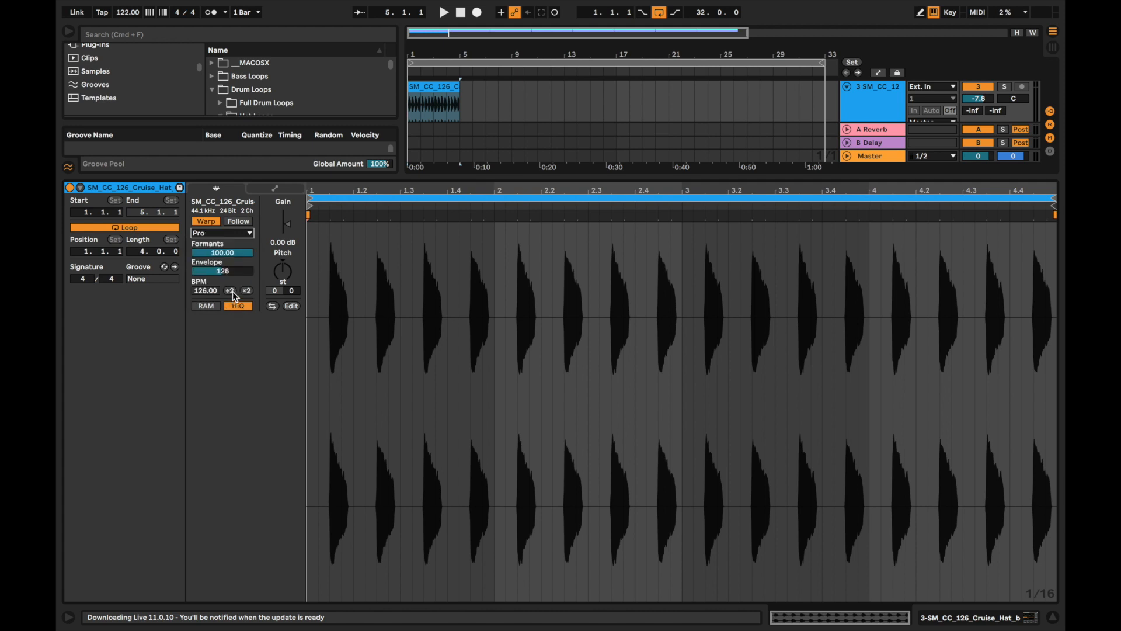
double_click(430, 178)
Extend the hat clip to bar 33 and reset its track volume to 0 dB while checking playback
key("minus")
left_click_drag(429, 207, 642, 192)
key("space")
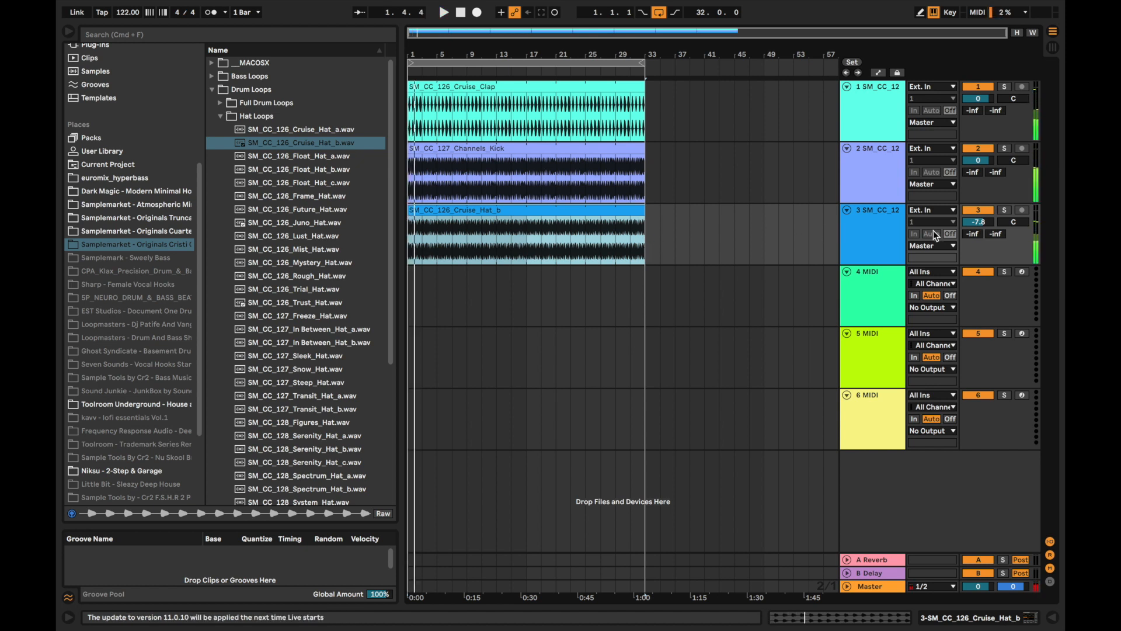
double_click(980, 223)
key("space")
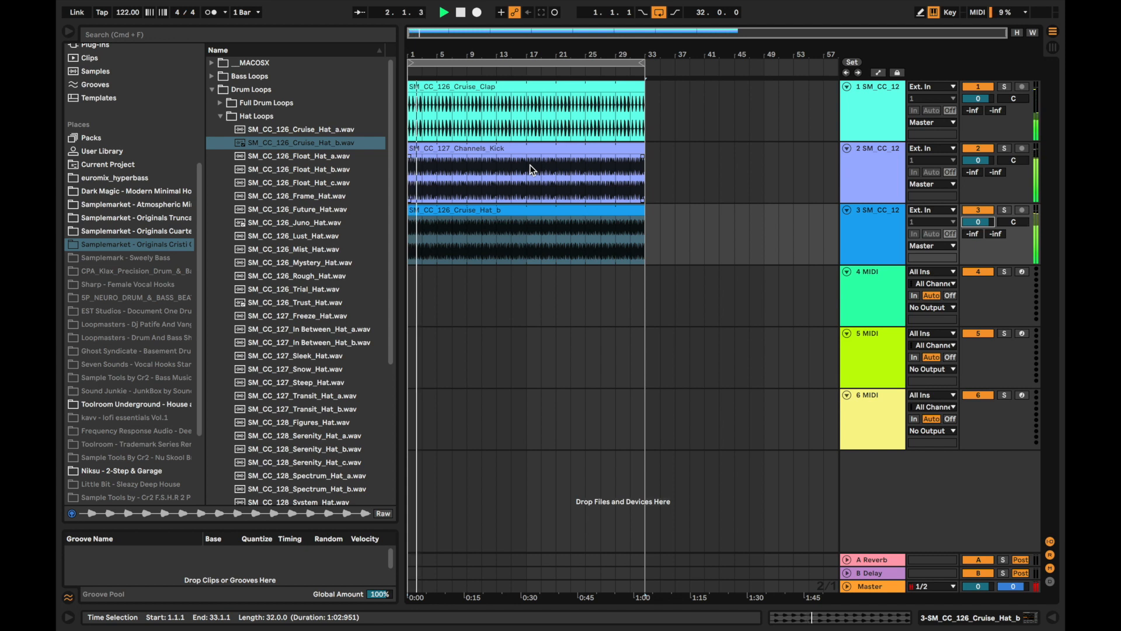
key("space")
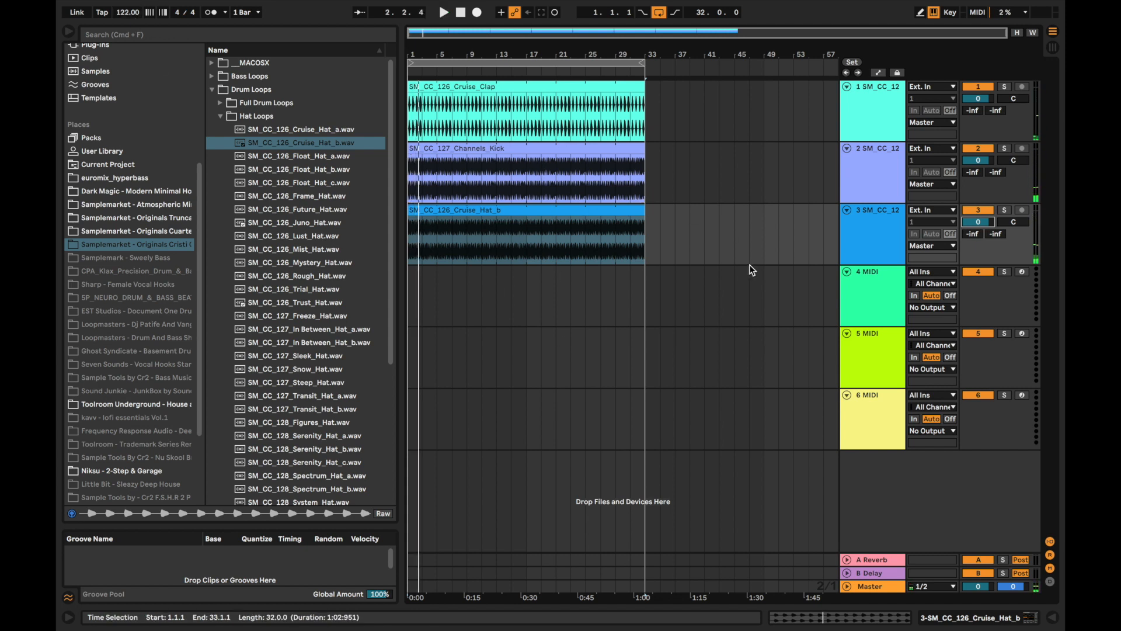
Delete the three empty MIDI tracks below the hat track
left_click(869, 305)
key("Delete")
key("Delete")
key("Delete")
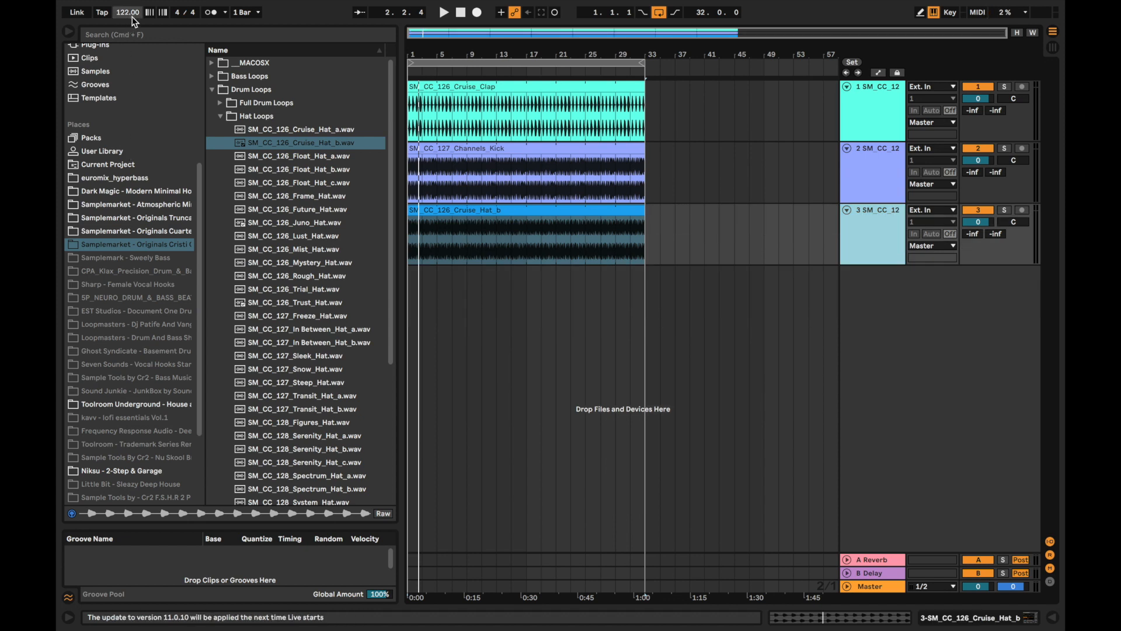
Set the project tempo to 128 BPM and play the looped drum arrangement
left_click_drag(131, 16, 132, 11)
key("space")
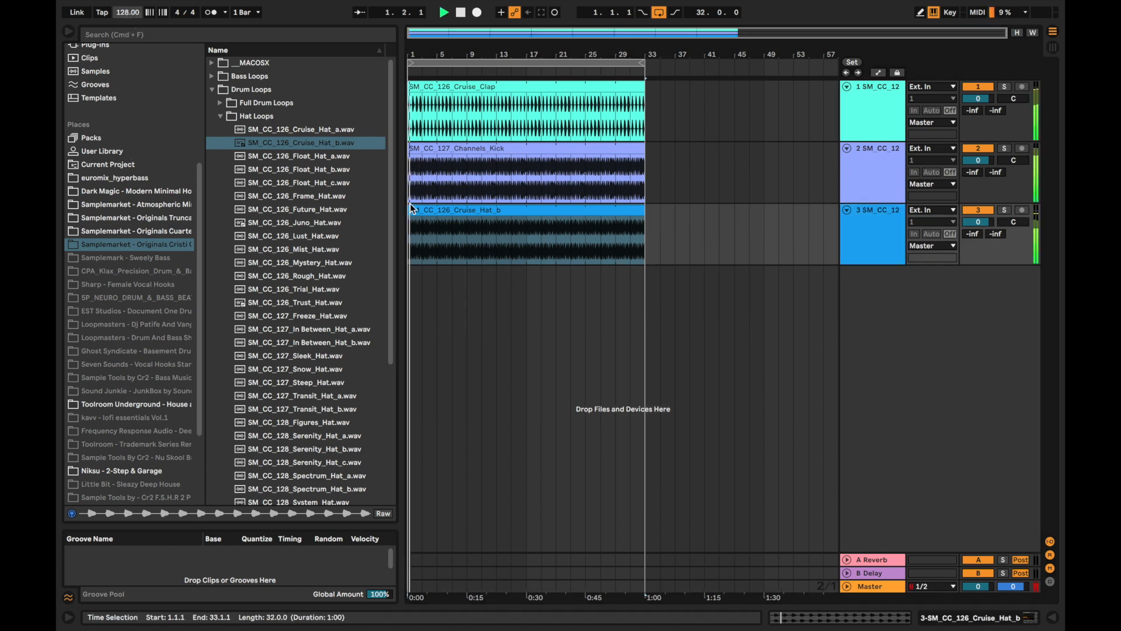
Lower the project tempo to 122 BPM while auditioning the looped drums, and stop playback
left_click_drag(139, 16, 134, 18)
key("space")
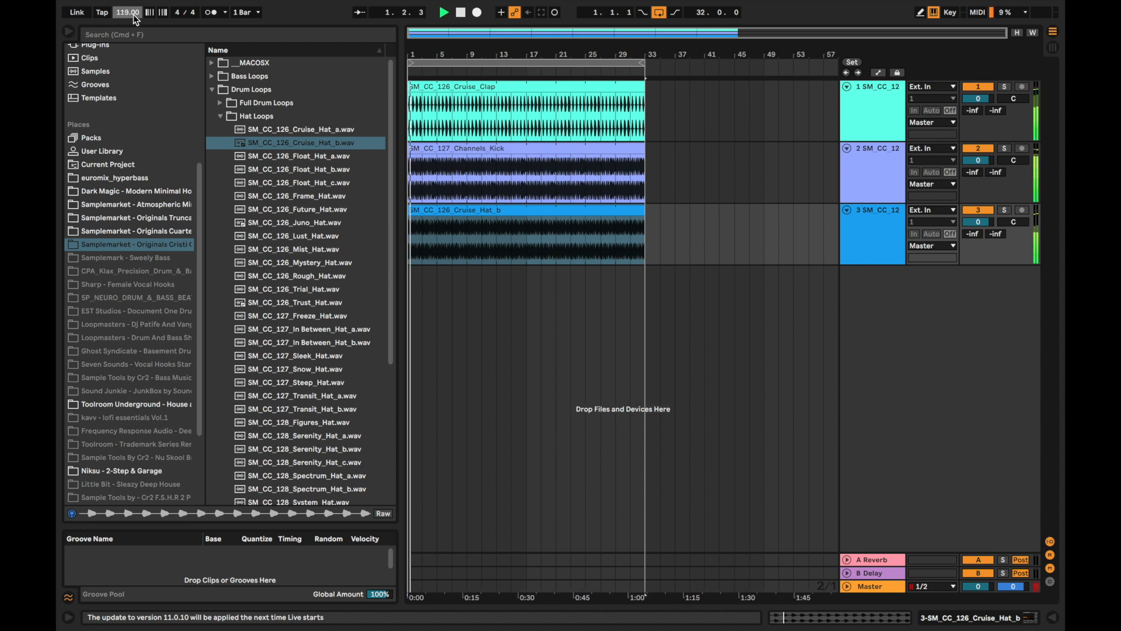
left_click_drag(137, 18, 138, 15)
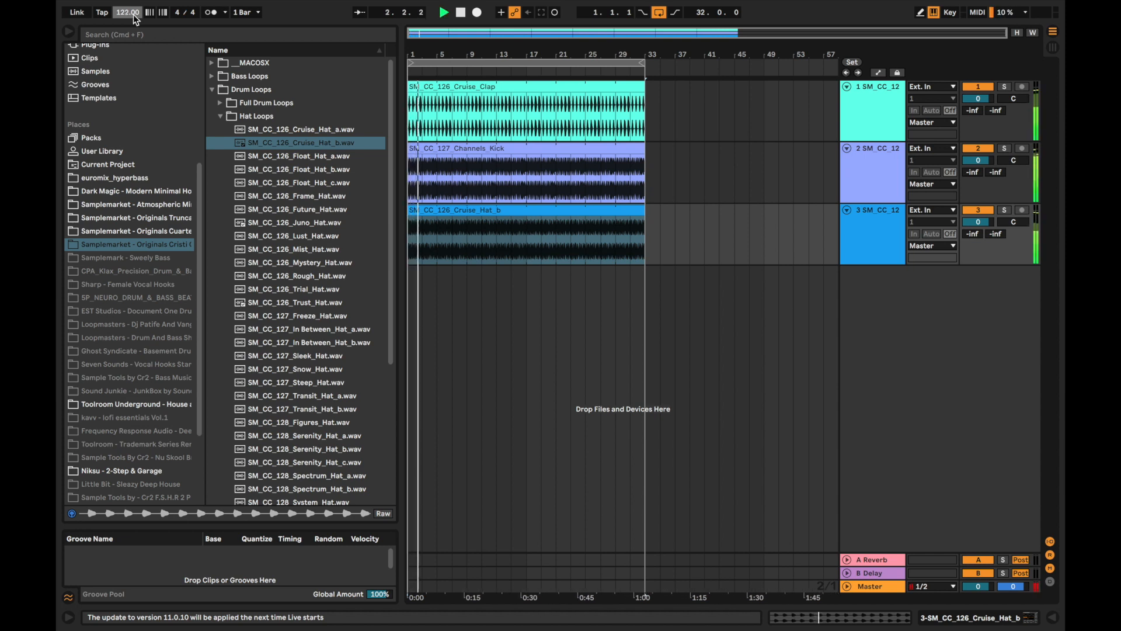
key("space")
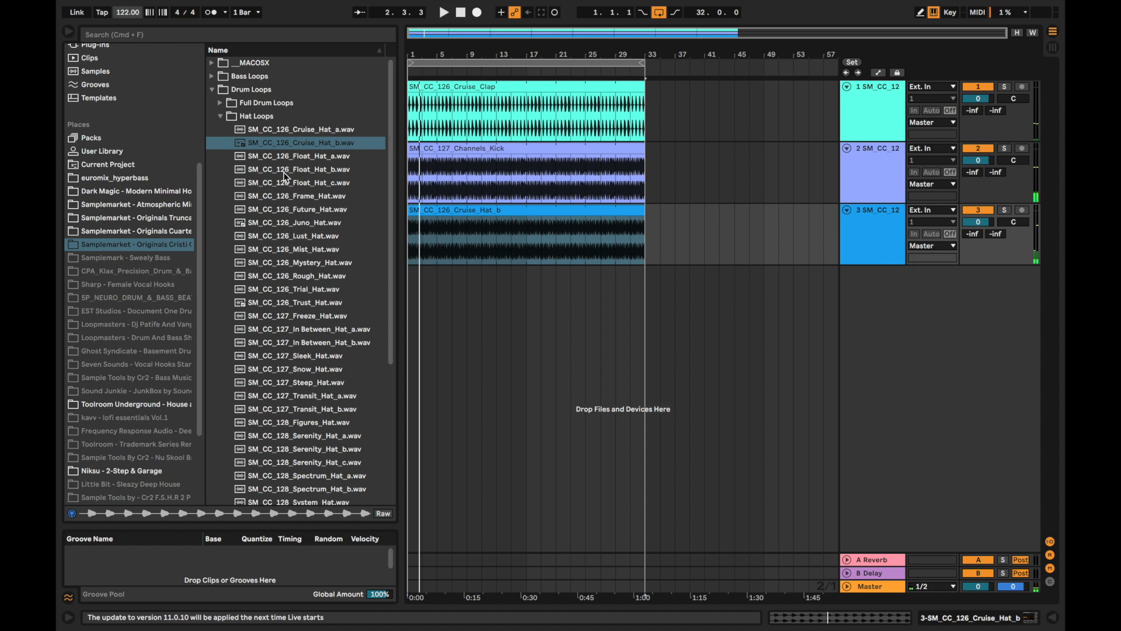
Set the hat clip's Formants to 0, check it during playback and close its clip view
left_click(509, 207)
left_click(510, 224)
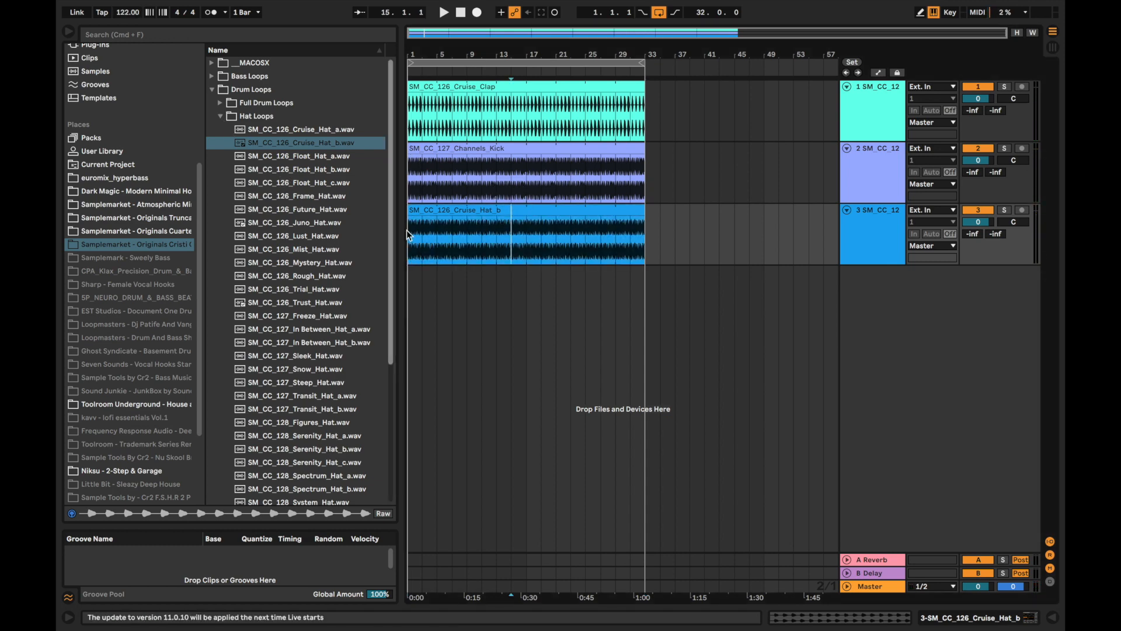
double_click(506, 207)
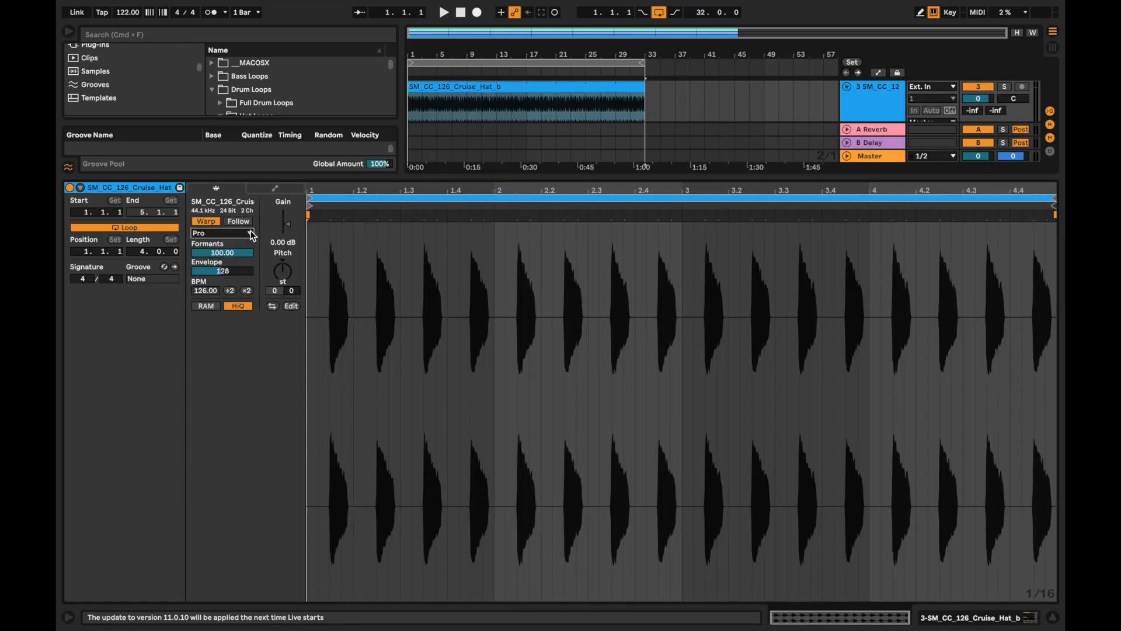
key("space")
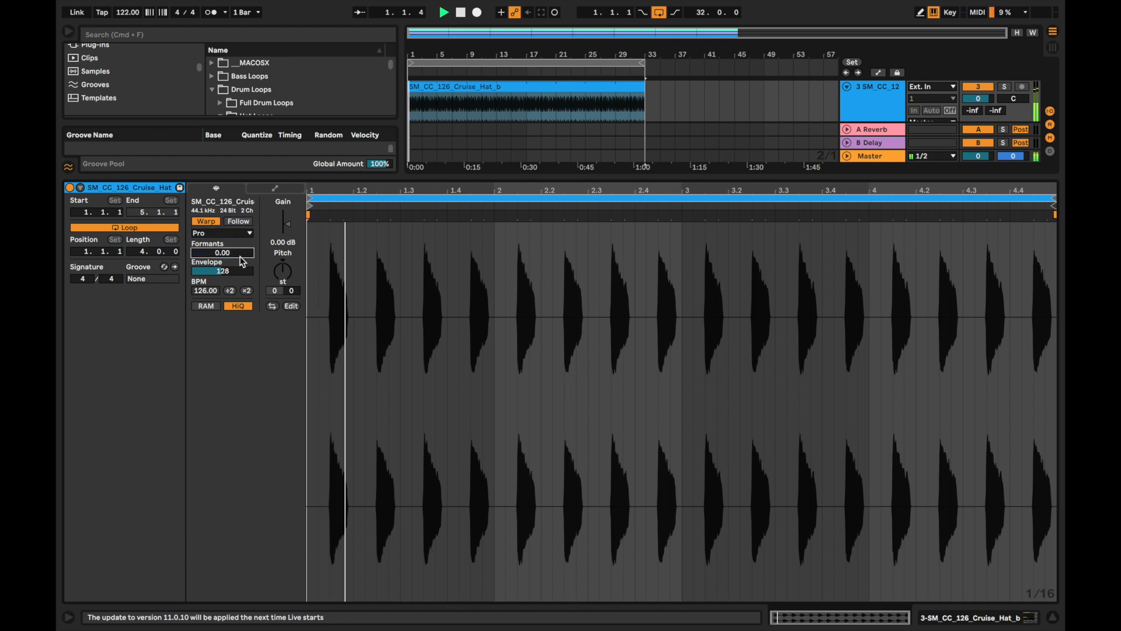
double_click(428, 177)
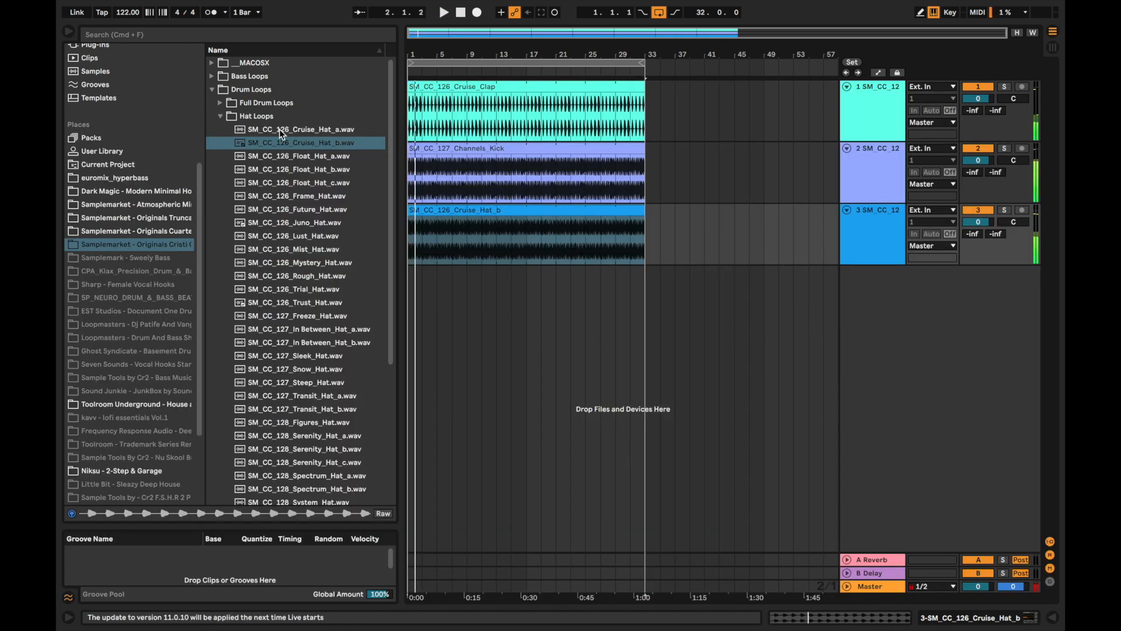
Collapse the Hat Loops folder, search all results for "com" and add Compressor to the hat track
left_click(220, 116)
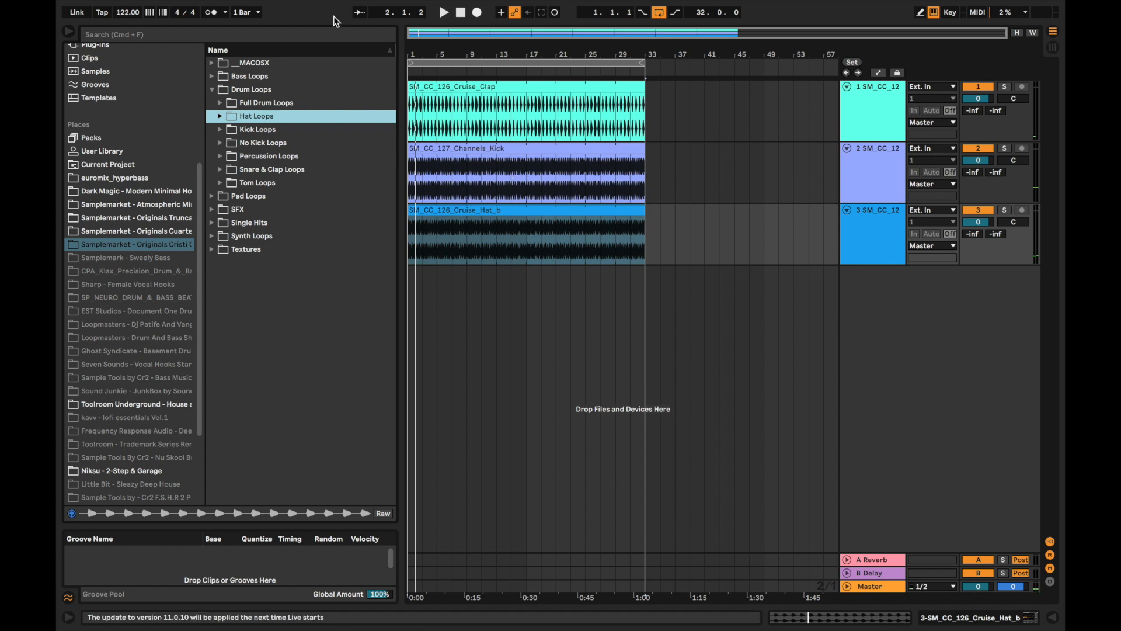
left_click(320, 35)
type("com")
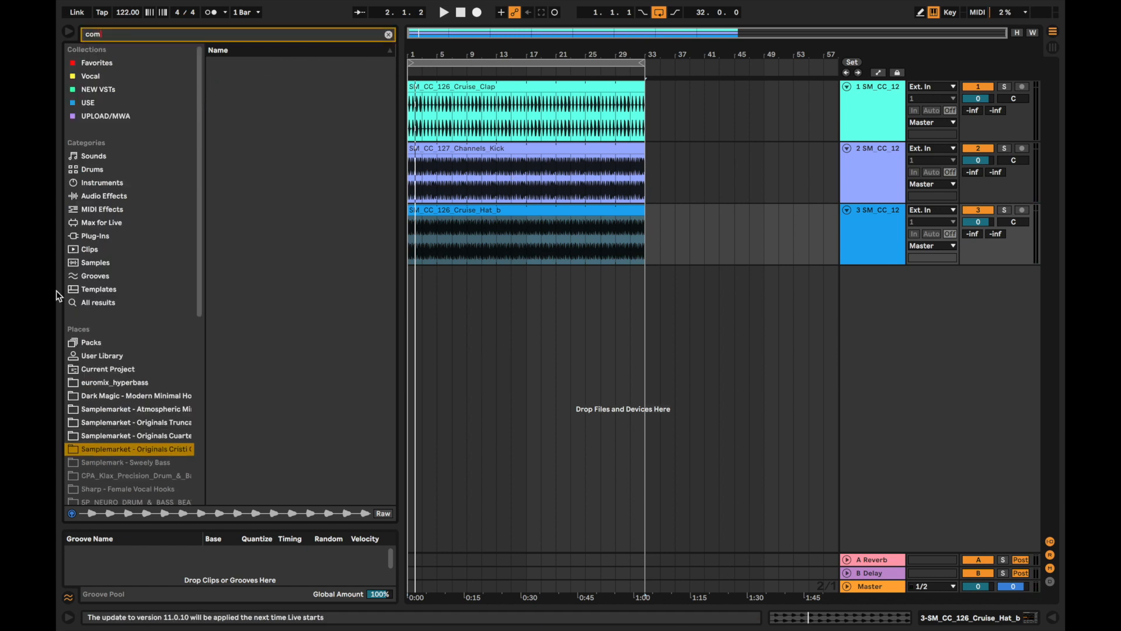
left_click(93, 304)
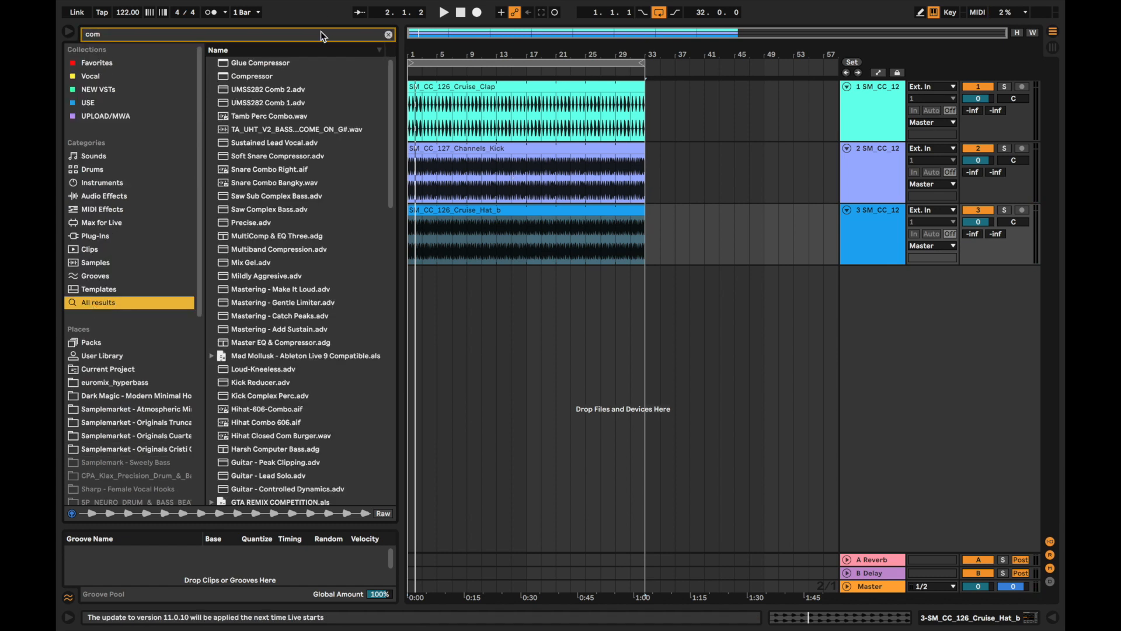
left_click(261, 77)
left_click_drag(514, 219, 515, 220)
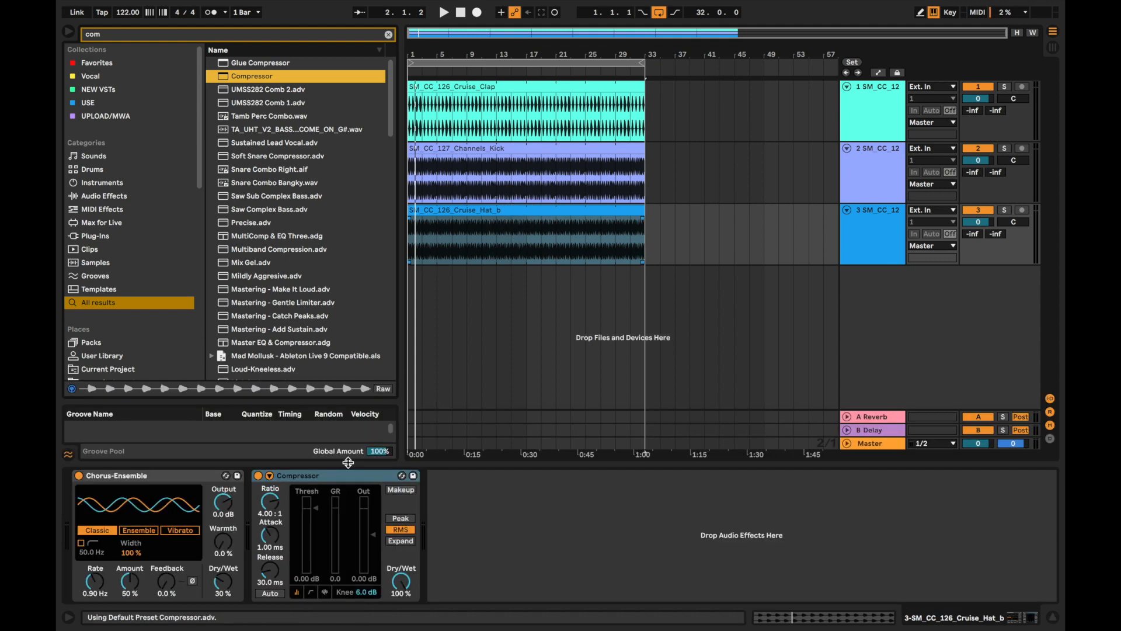
Set the hat compressor's threshold to -17.1 dB, enable its sidechain and open the list of sidechain sources
left_click_drag(302, 506, 302, 542)
left_click(270, 476)
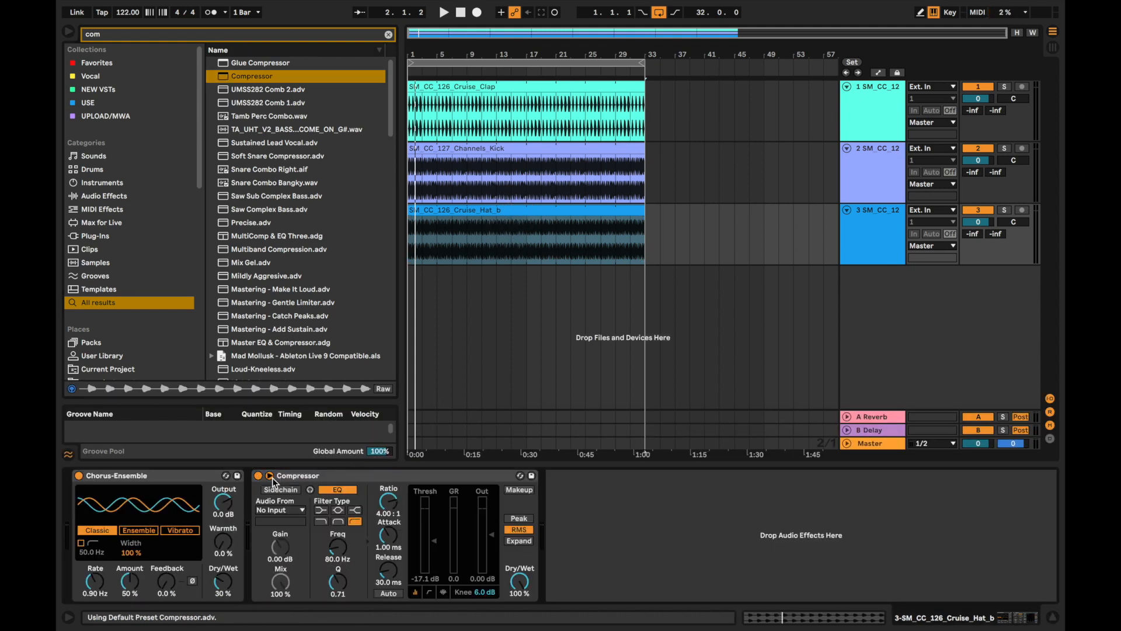
left_click(275, 510)
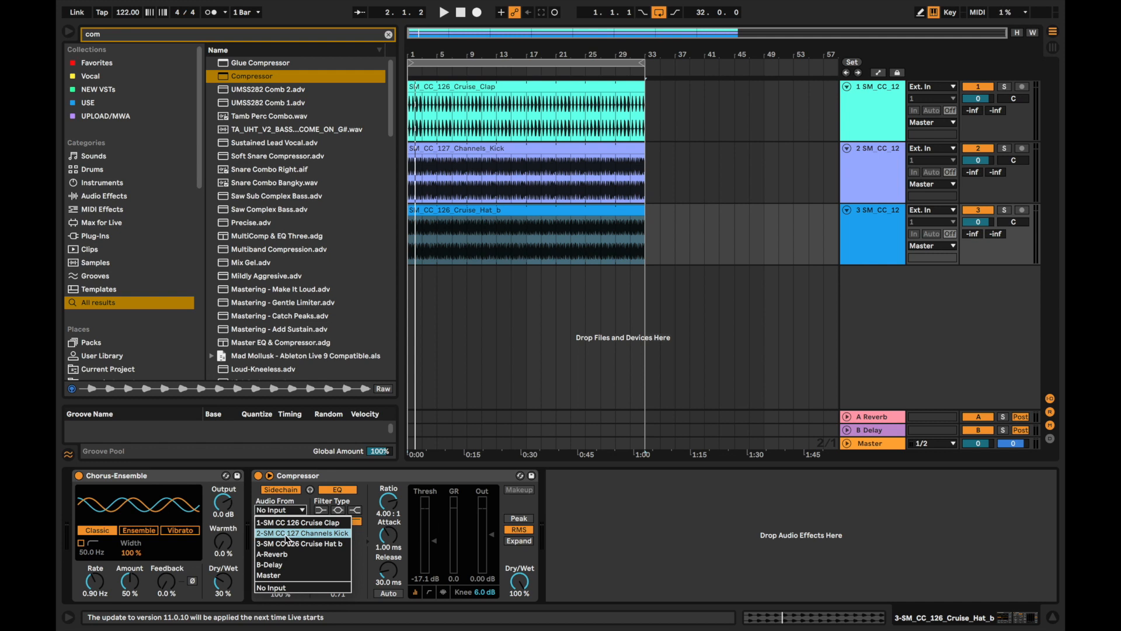
Search for "kickst" and add the Kickstart plug-in after the compressor on the hat track
left_click(265, 34)
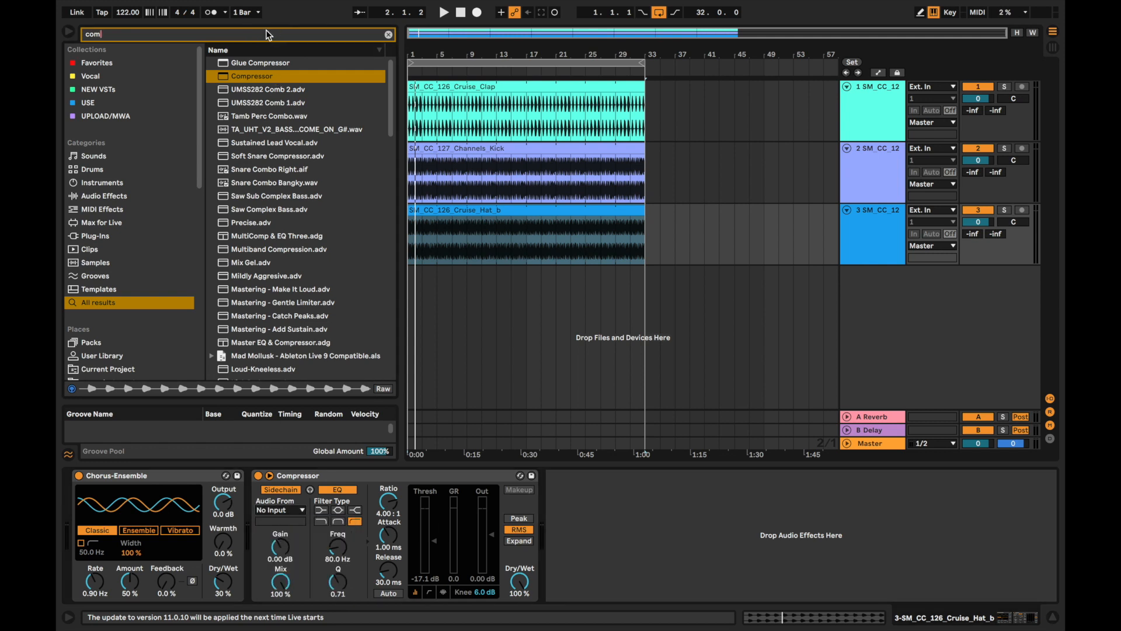
type("kick")
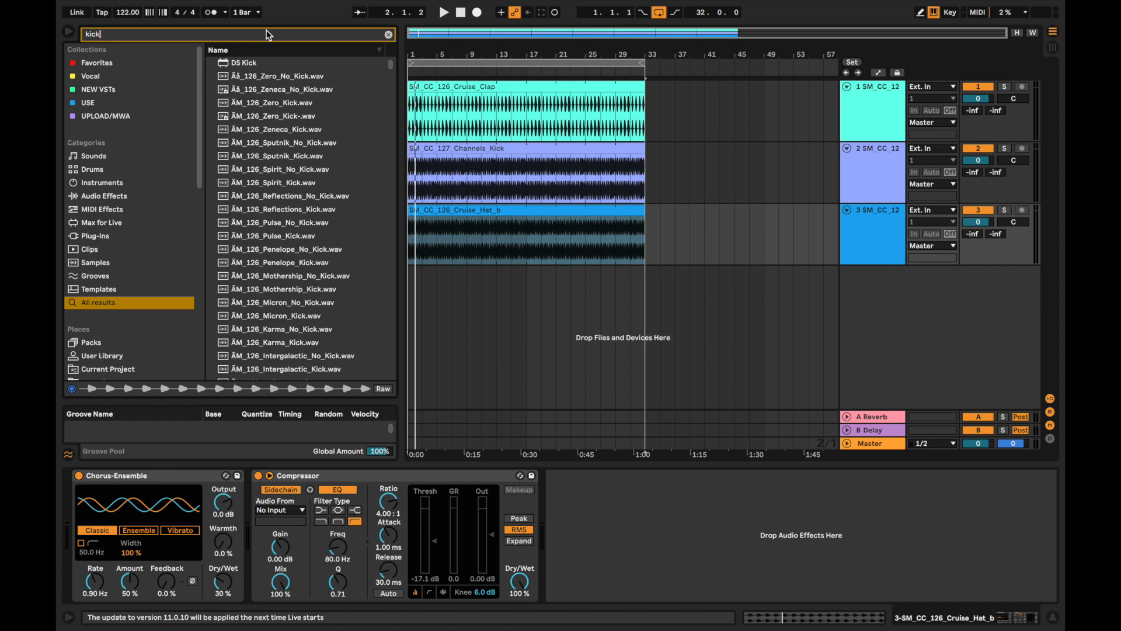
type("st")
left_click_drag(257, 63, 519, 234)
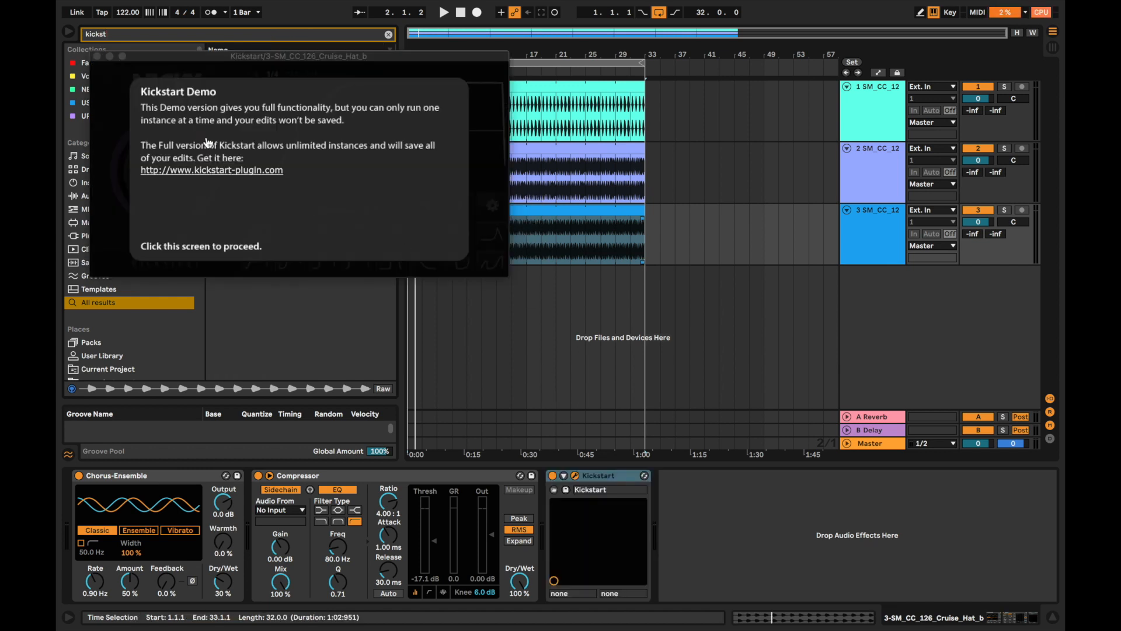
Dismiss the Kickstart demo notice, play the arrangement and try the Extreme Short curve on the hats
left_click(254, 265)
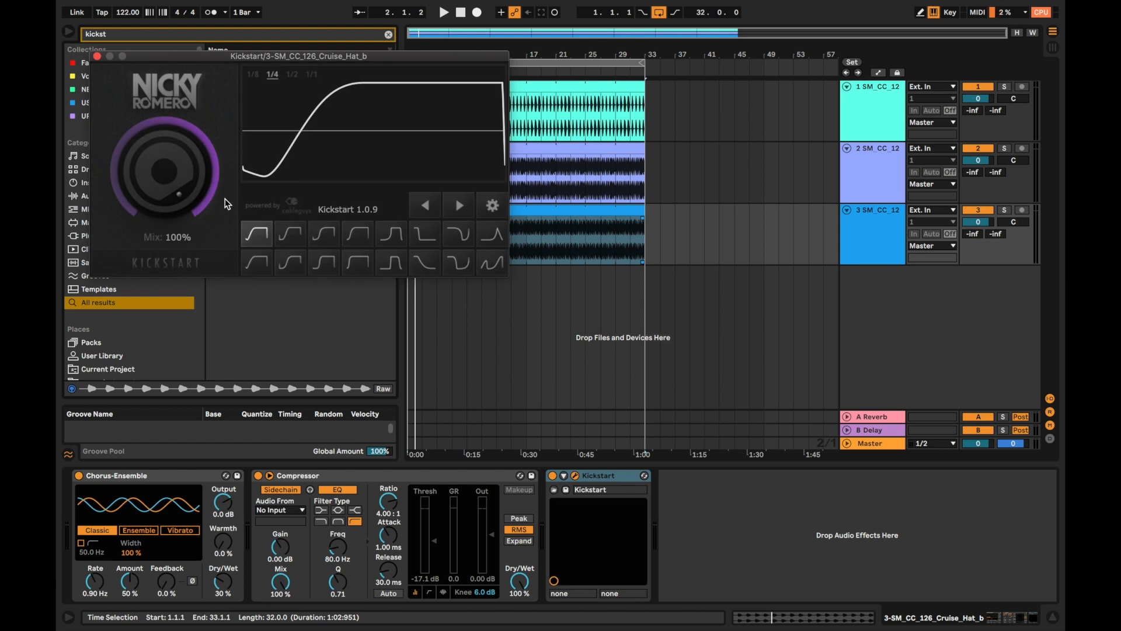
key("space")
left_click(357, 262)
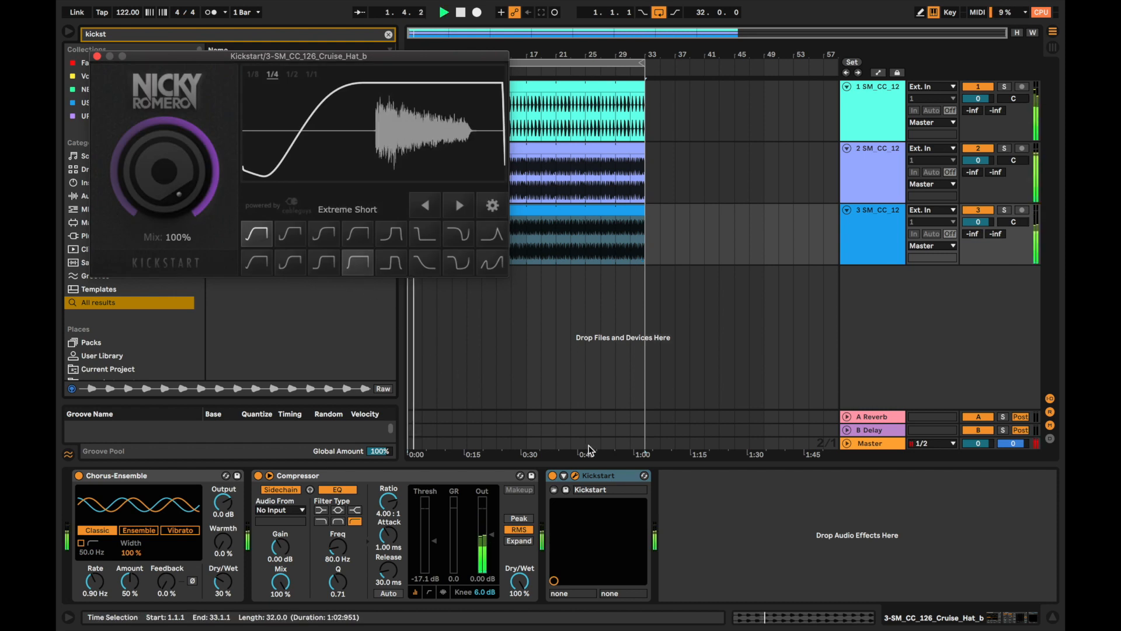
Transfer the Kickstart plug-in from the hat track to the clap track
left_click(613, 478)
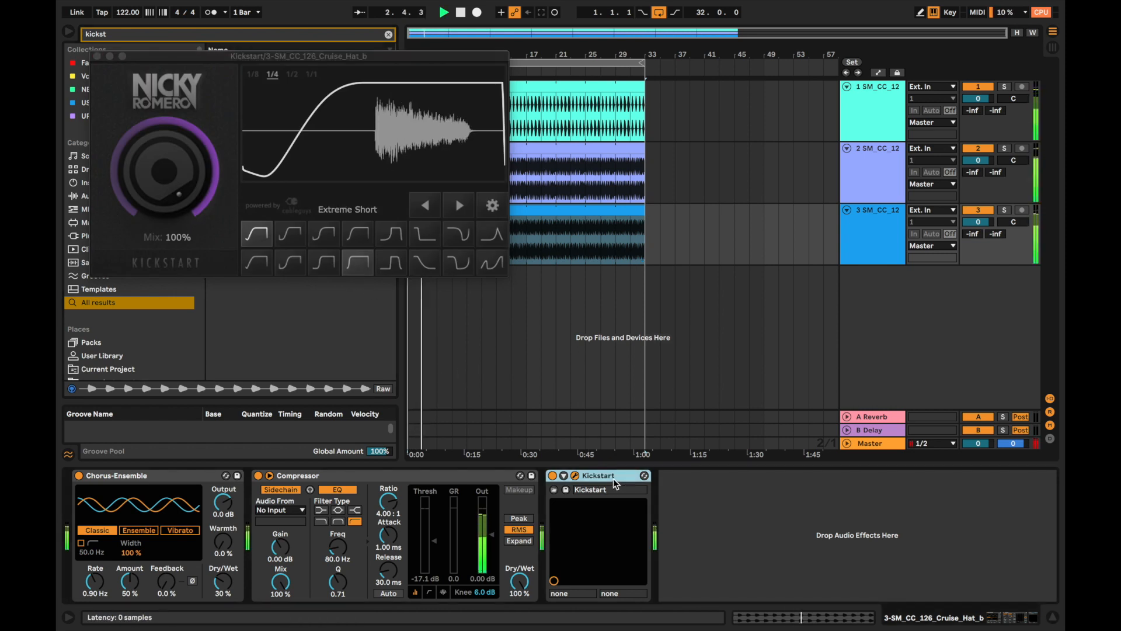
left_click(876, 88)
left_click(597, 535)
key("super+v")
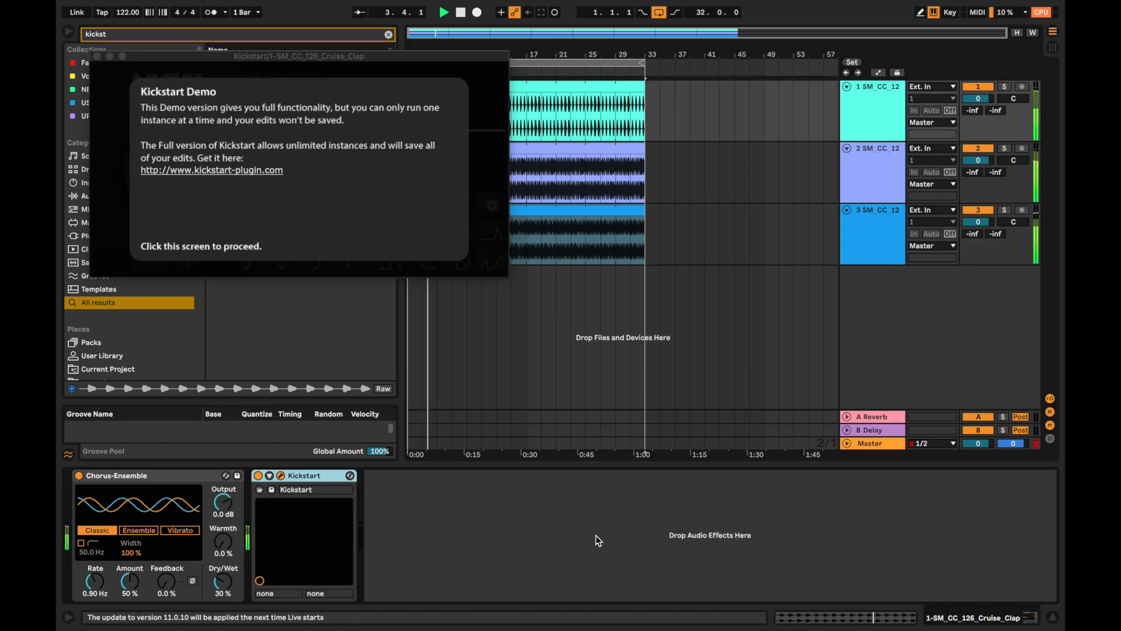
Try to dismiss the Kickstart demo notice, close the plug-in window and delete Kickstart from the clap track
left_click(292, 212)
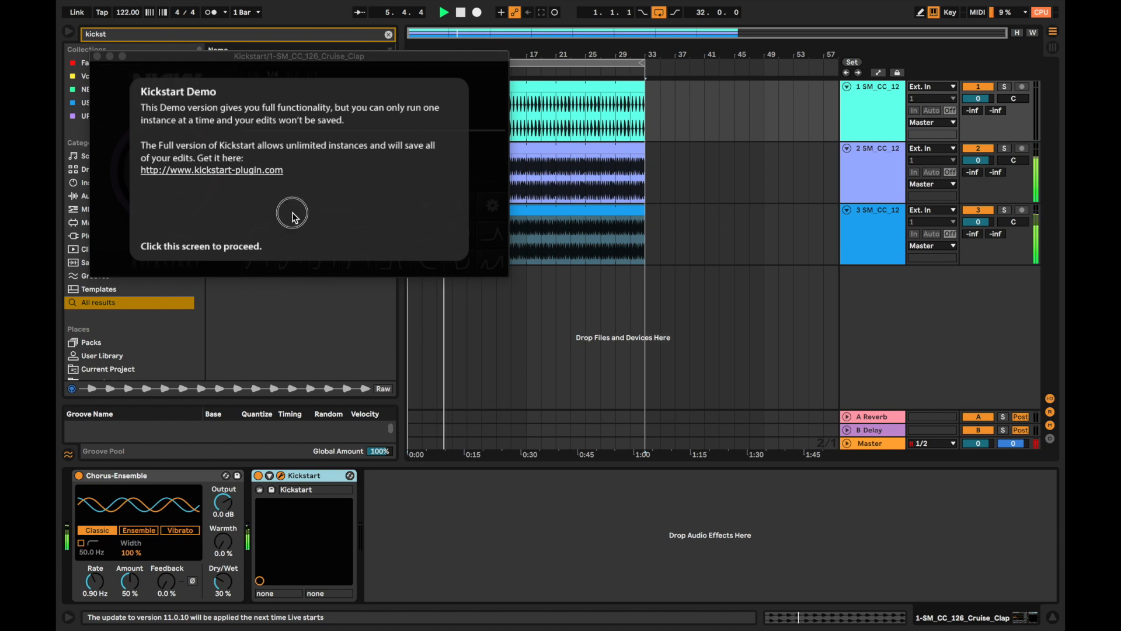
left_click(383, 251)
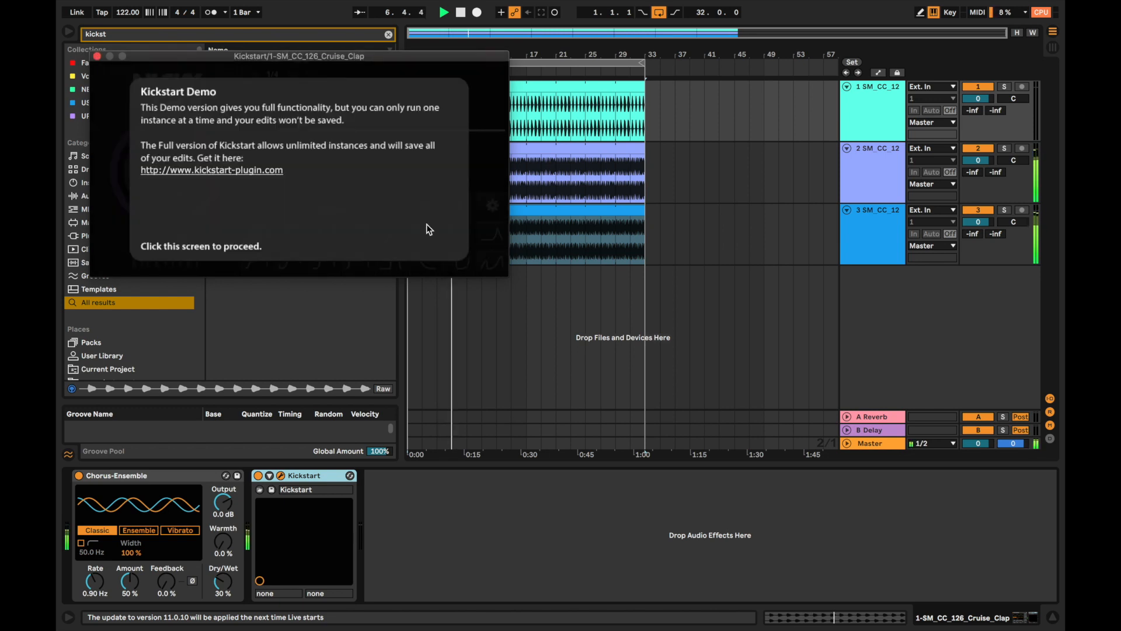
left_click(464, 209)
left_click(96, 56)
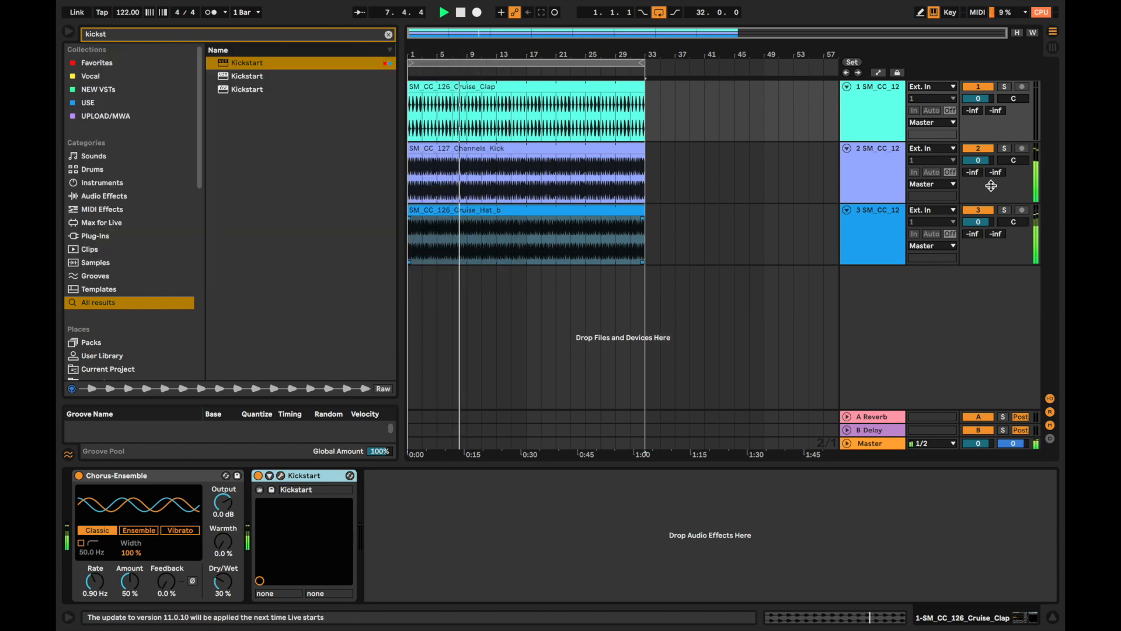
left_click(323, 476)
key("Delete")
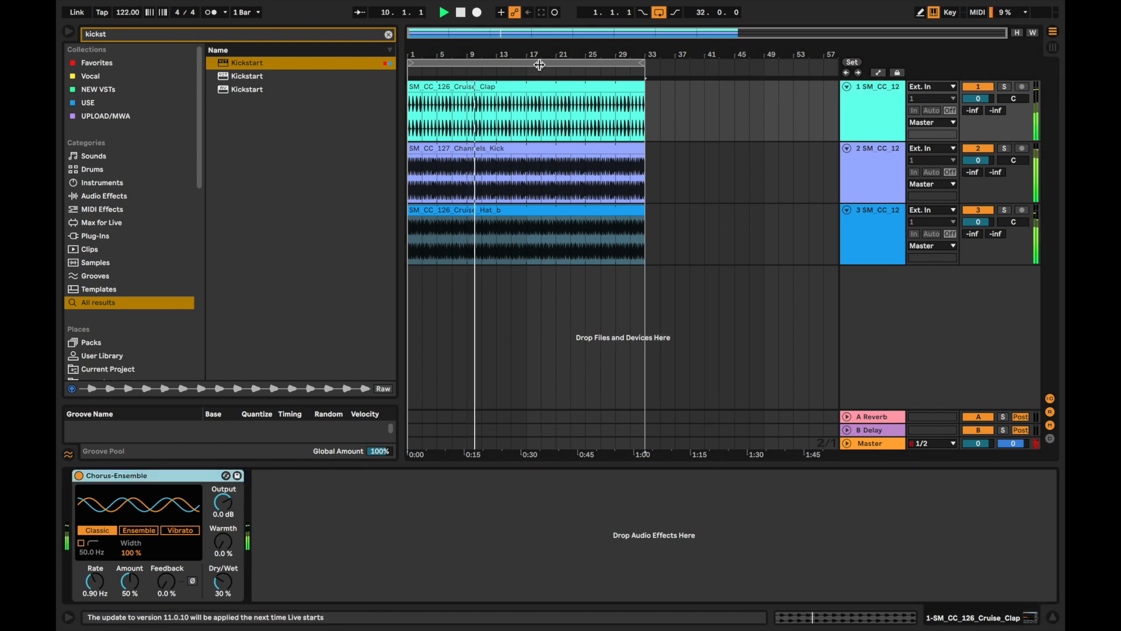
Search for "com", add Compressor to the clap track and sidechain it to 2-SM CC 127 Channels Kick
double_click(236, 37)
type("com")
left_click_drag(222, 76, 270, 477)
left_click(273, 490)
left_click(278, 509)
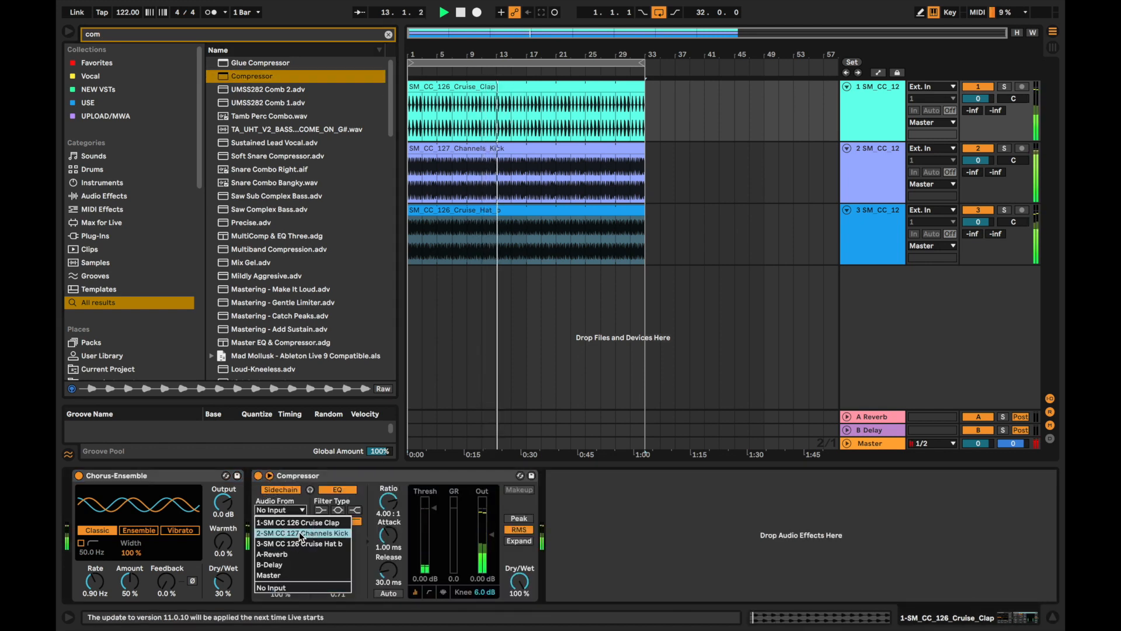
left_click(300, 533)
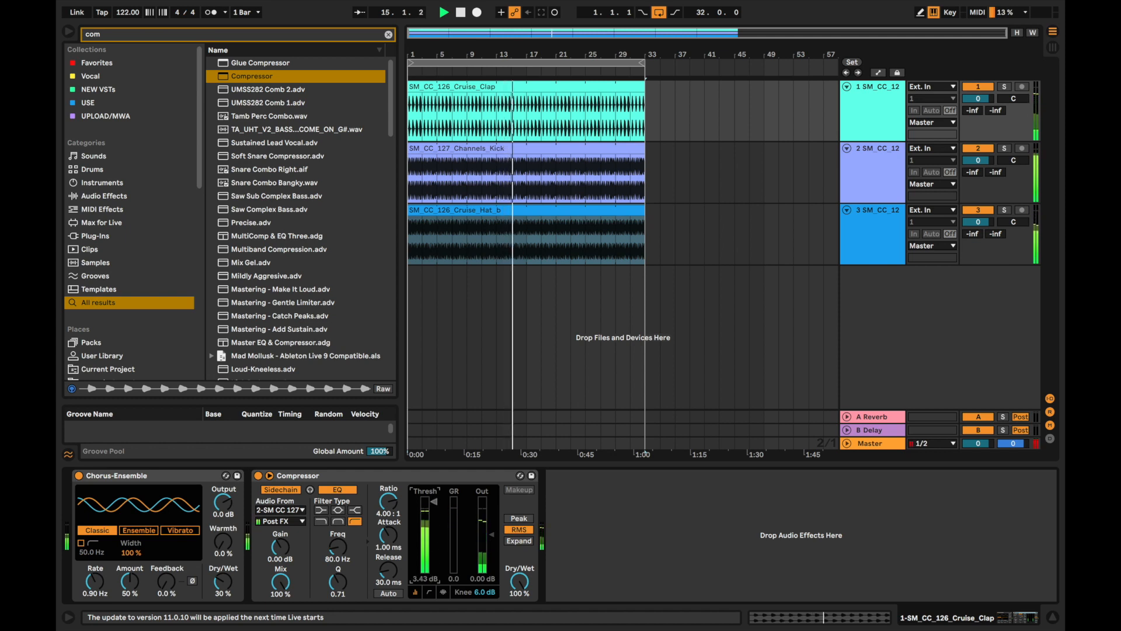
Delete the compressor from the clap track and stop playback
left_click(298, 476)
key("Delete")
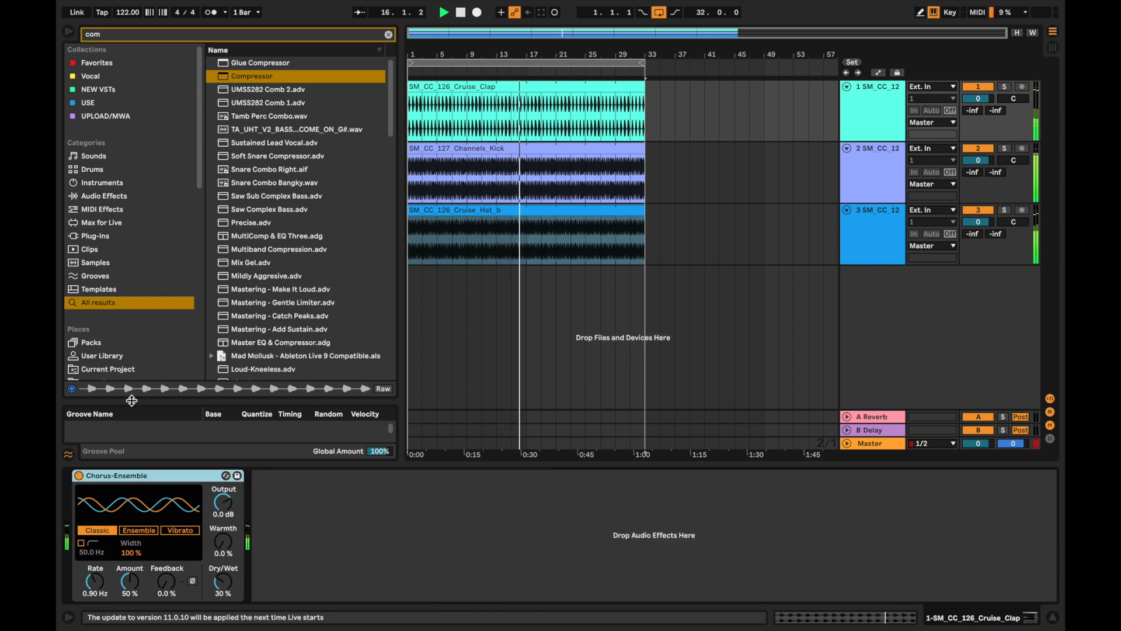
key("space")
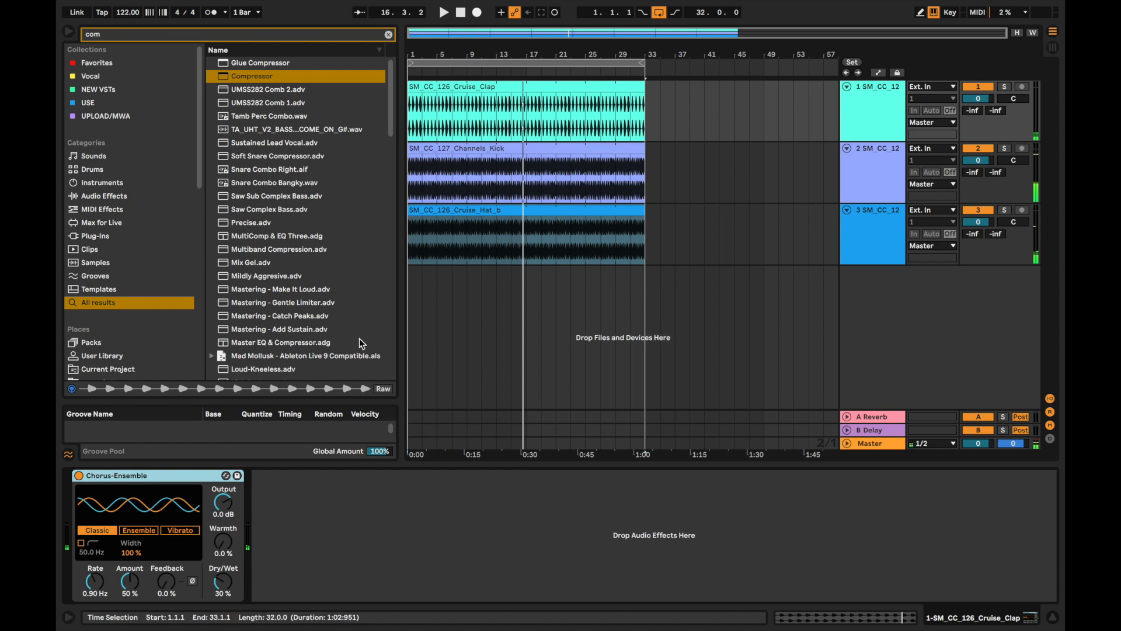
Clear the browser search and open the Samplemarket - Originals Cristi sample pack
left_click(388, 35)
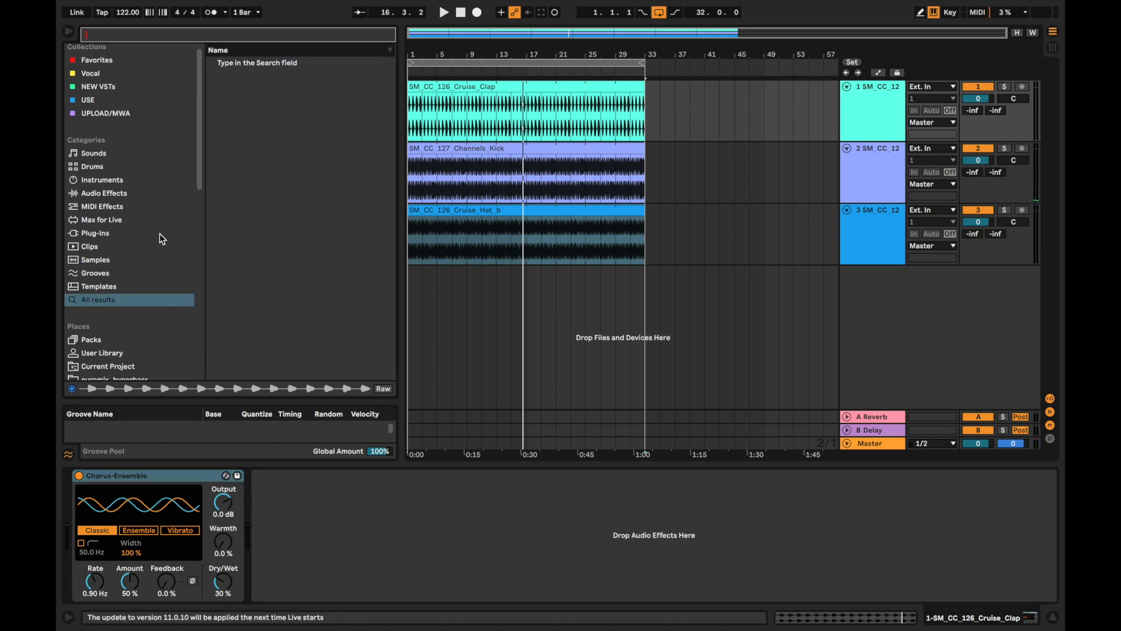
scroll(149, 245, "down", 5)
left_click(149, 279)
scroll(151, 321, "down", 4)
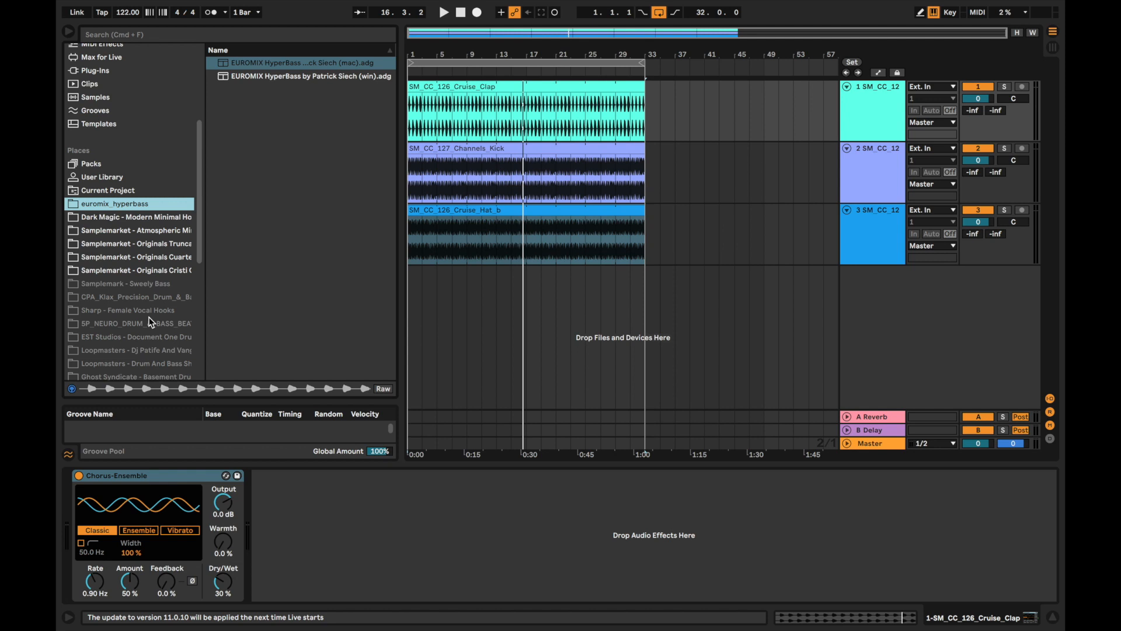
left_click(138, 229)
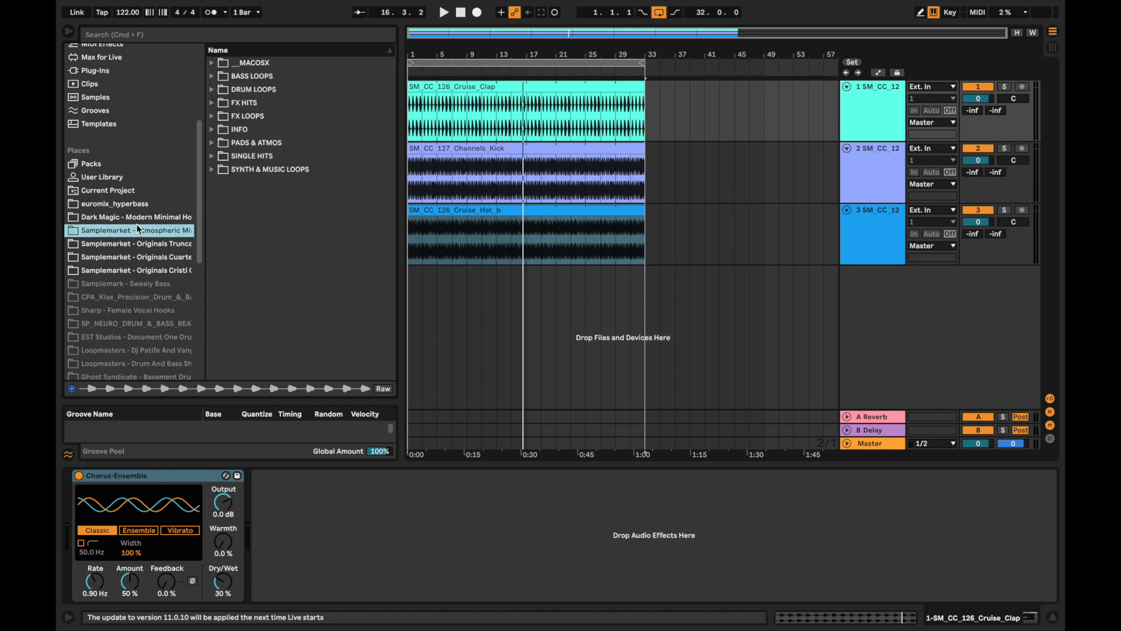
left_click(148, 270)
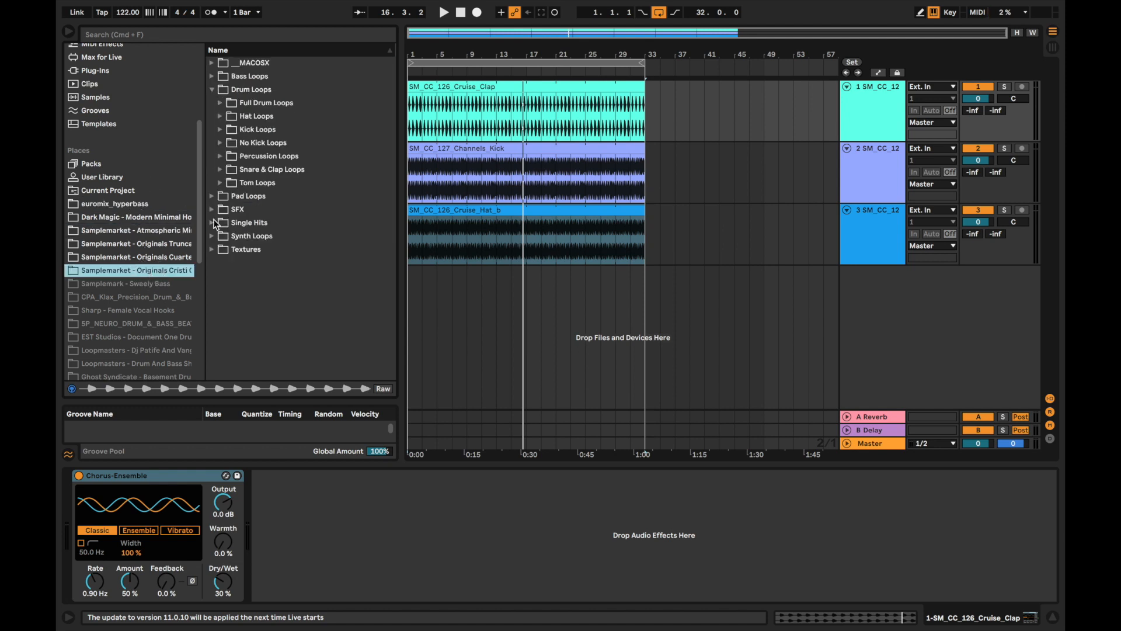
Collapse the Drum Loops folder, expand Bass Loops and audition SM_CC_126_Am_Juno_Bass_a.wav
left_click(211, 93)
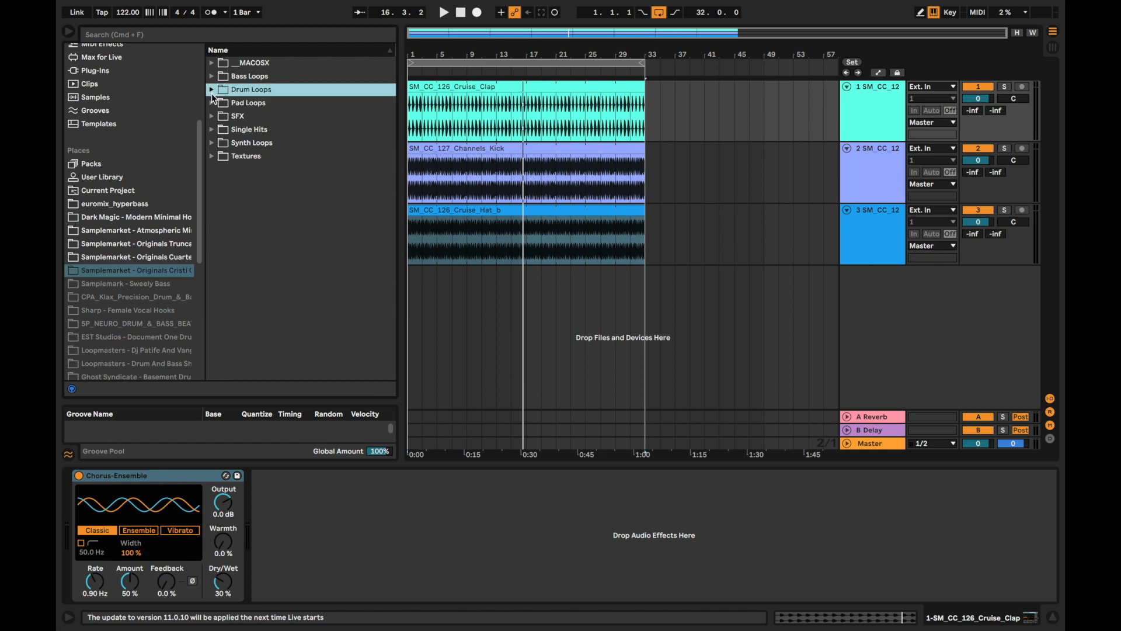
left_click(212, 76)
left_click(235, 92)
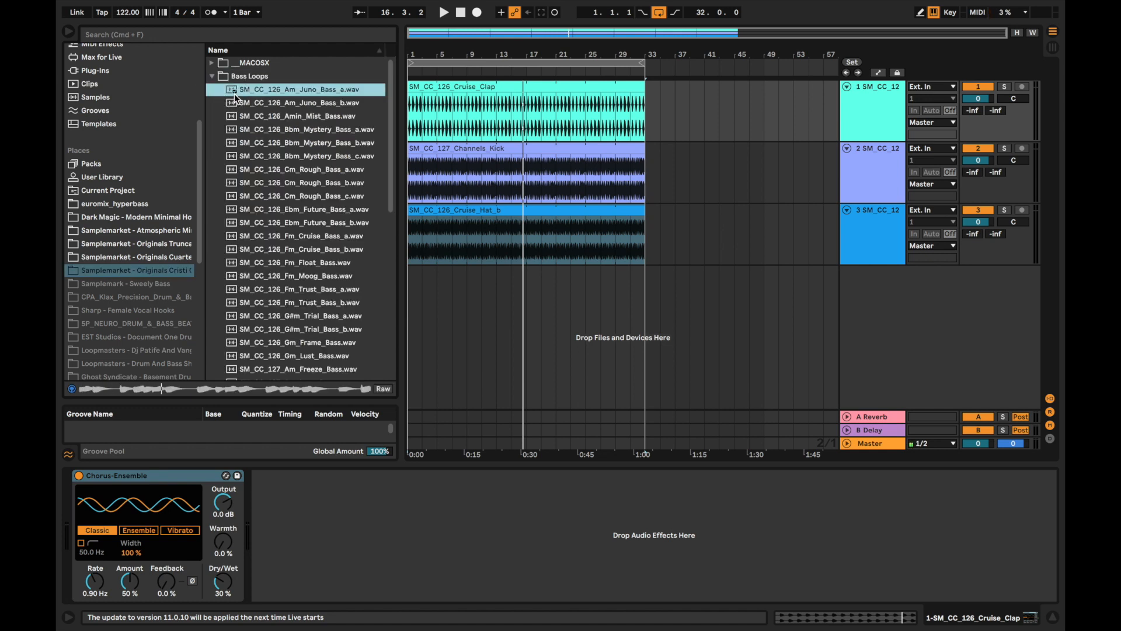
Place SM_CC_126_Am_Juno_Bass_a.wav on a new track below the hats, start playback and end its clip at bar 33
left_click_drag(233, 93, 432, 278)
key("space")
left_click_drag(700, 282, 648, 280)
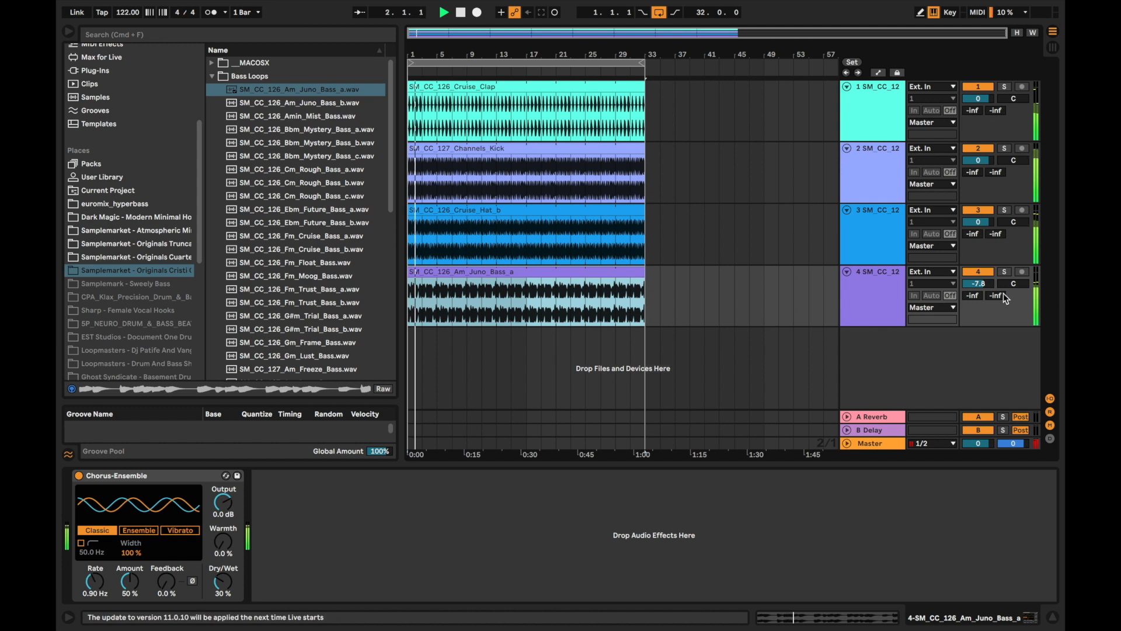
Reset the Juno bass track's volume to 0 dB, then solo and select the track during playback
double_click(978, 283)
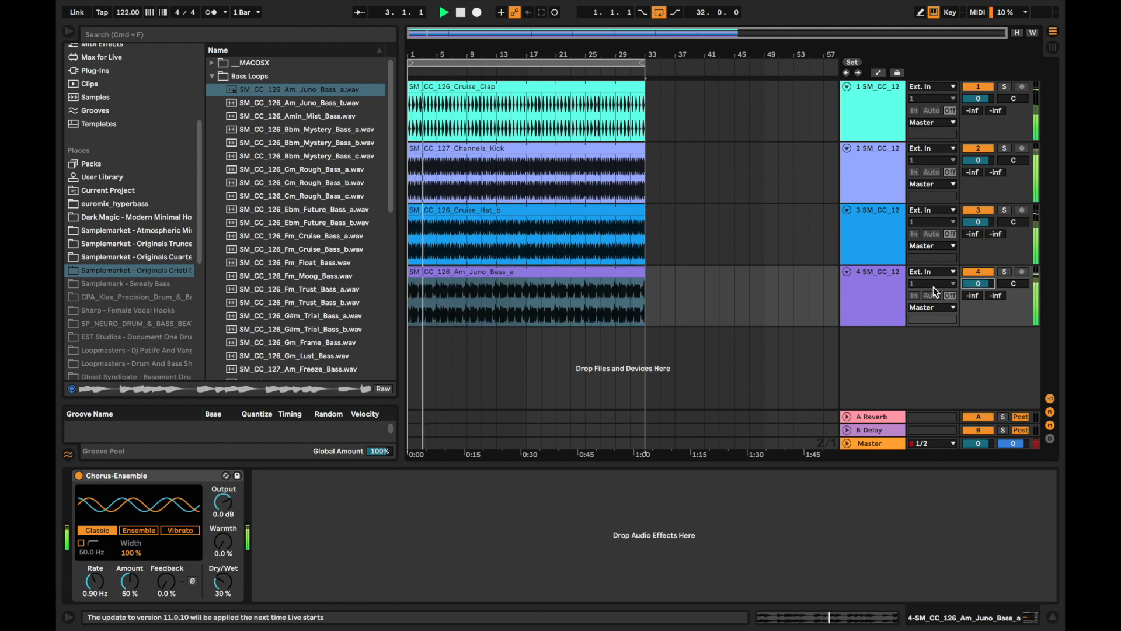
left_click(1003, 272)
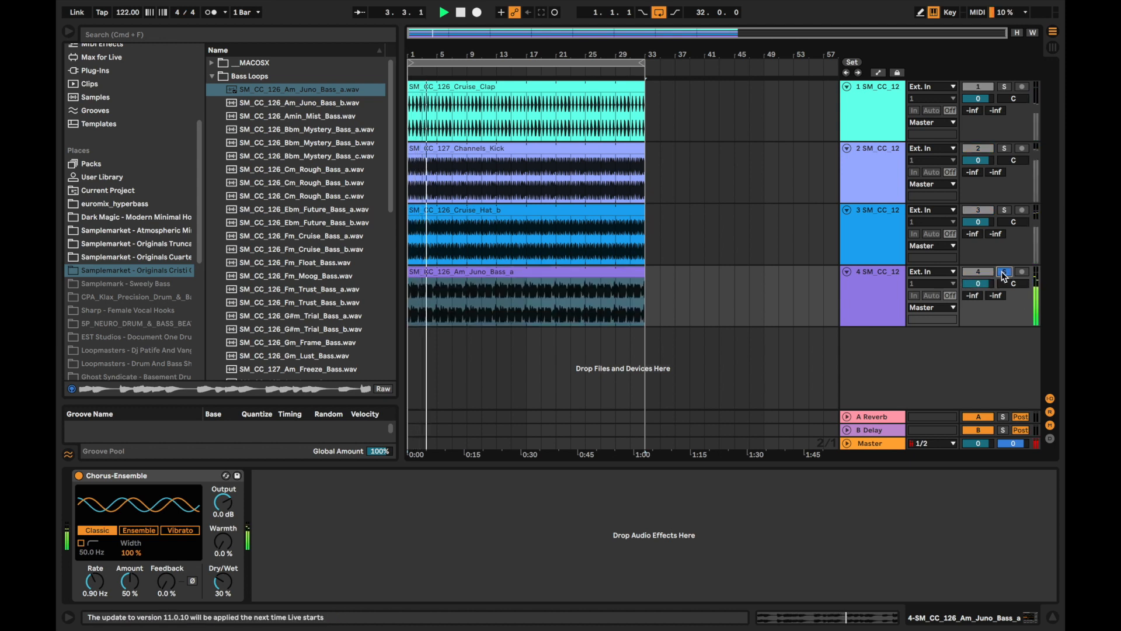
left_click(640, 272)
left_click(858, 292)
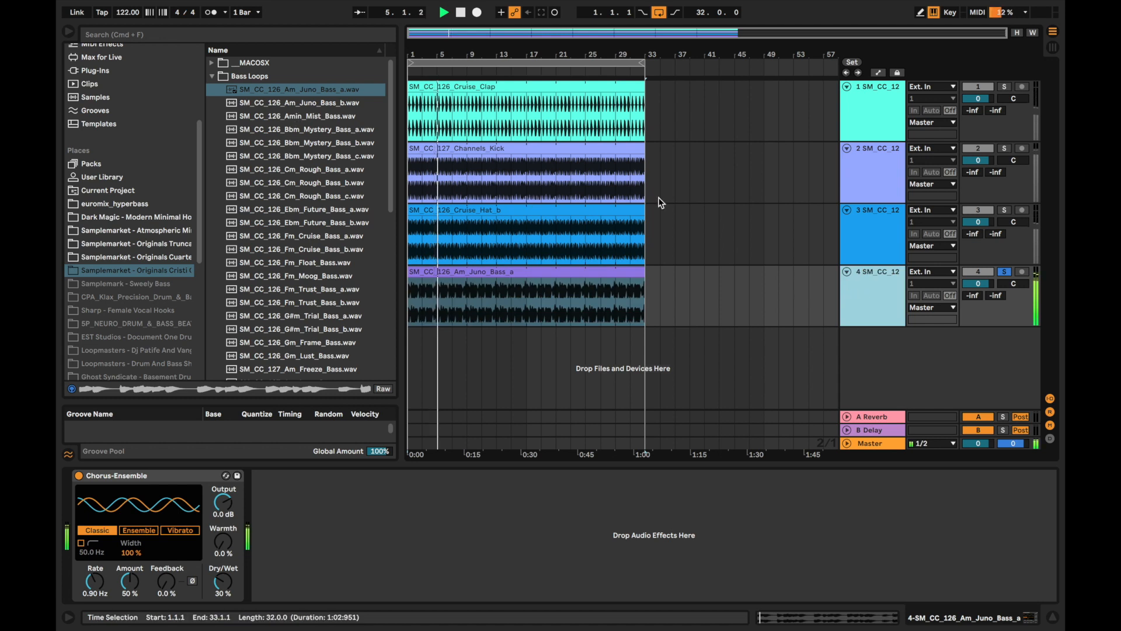
Find EQ Eight in the browser, add it to the bass track with a low cut at 18.2 Hz, unsolo the track and stop playback
left_click(300, 34)
type("eq")
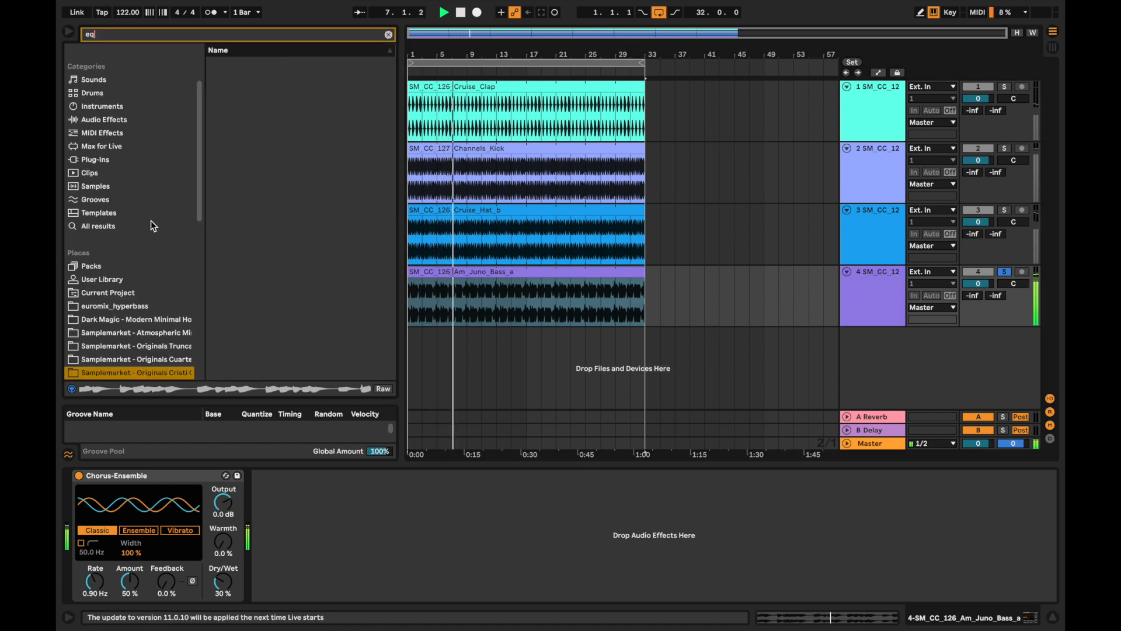
left_click_drag(251, 76, 312, 541)
left_click(1005, 273)
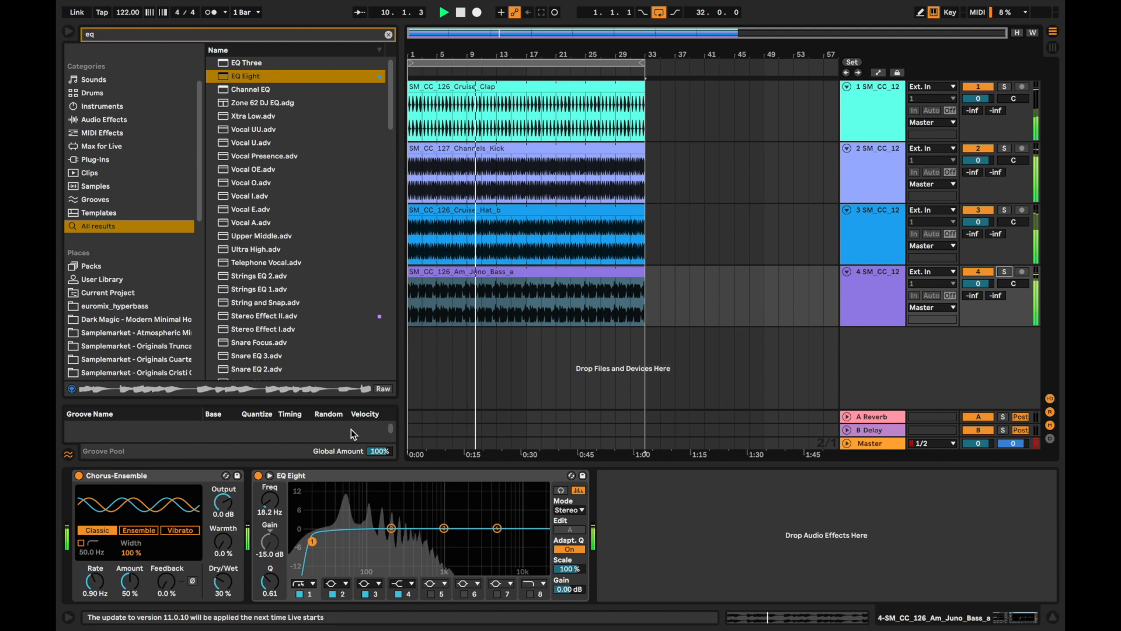
key("space")
Search for Drum Buss, tag it with the USE collection, add it to the bass track and start playback
left_click(250, 34)
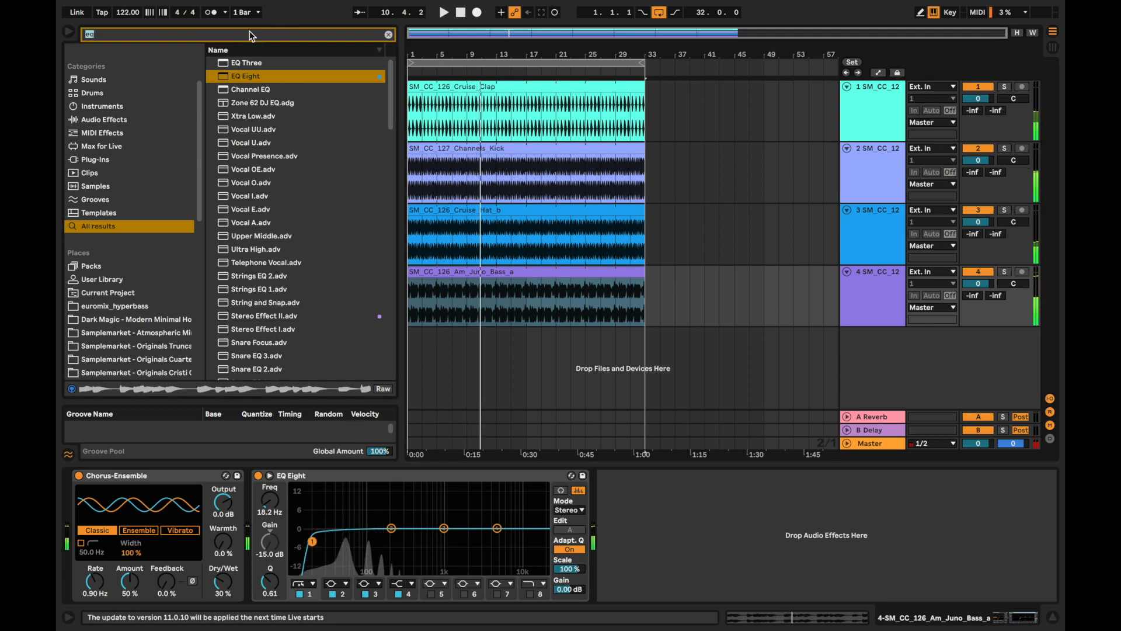
type("dru")
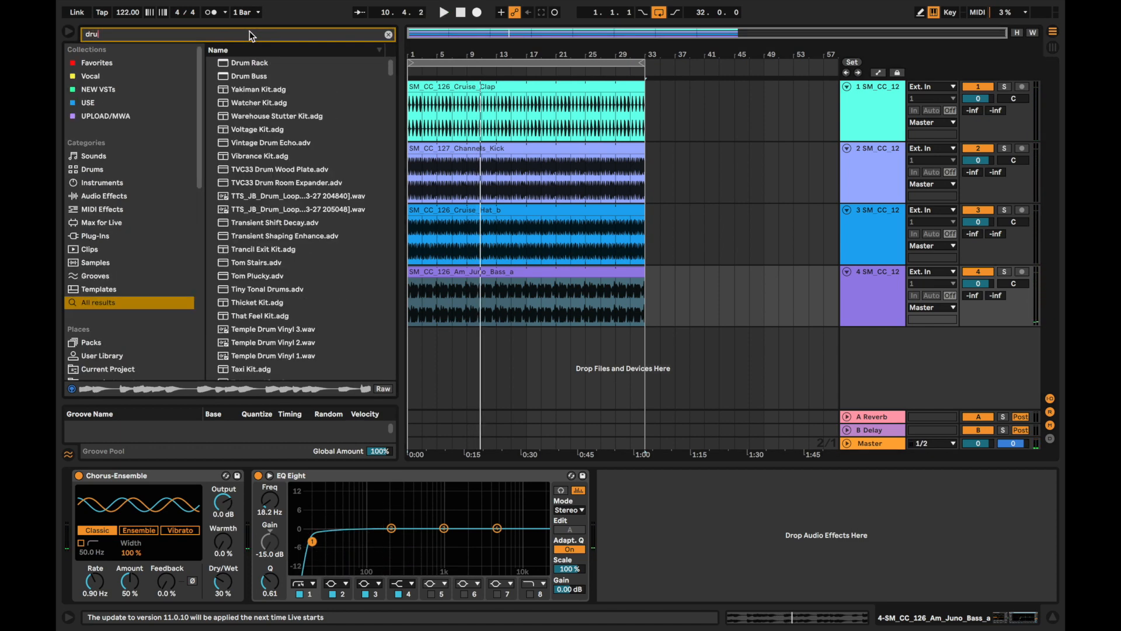
right_click(253, 74)
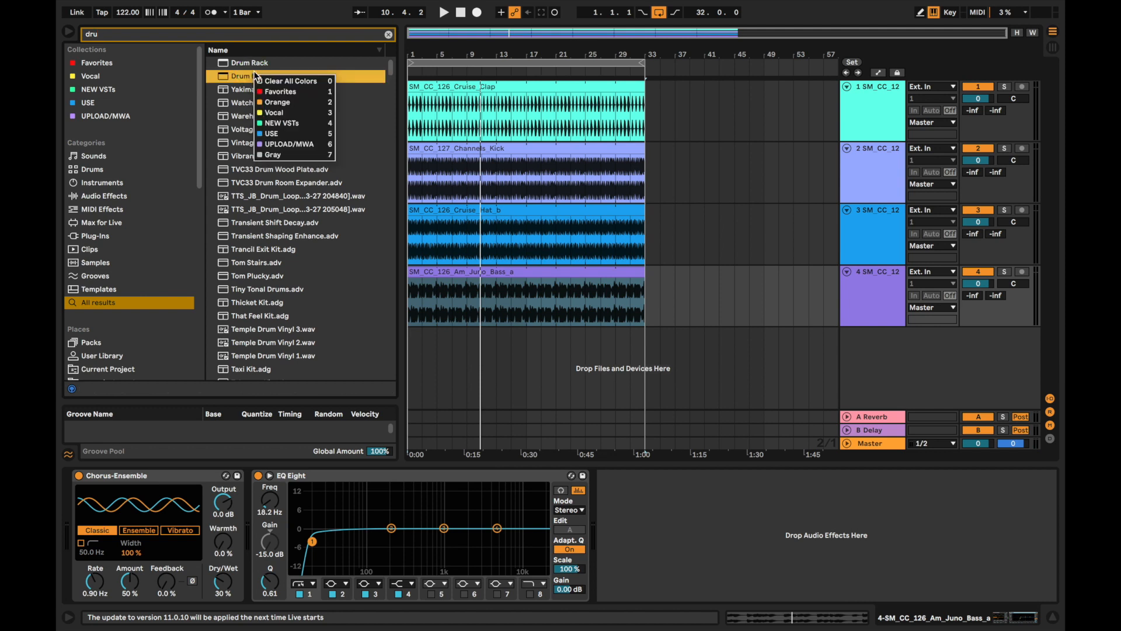
left_click(274, 132)
left_click_drag(508, 119, 534, 303)
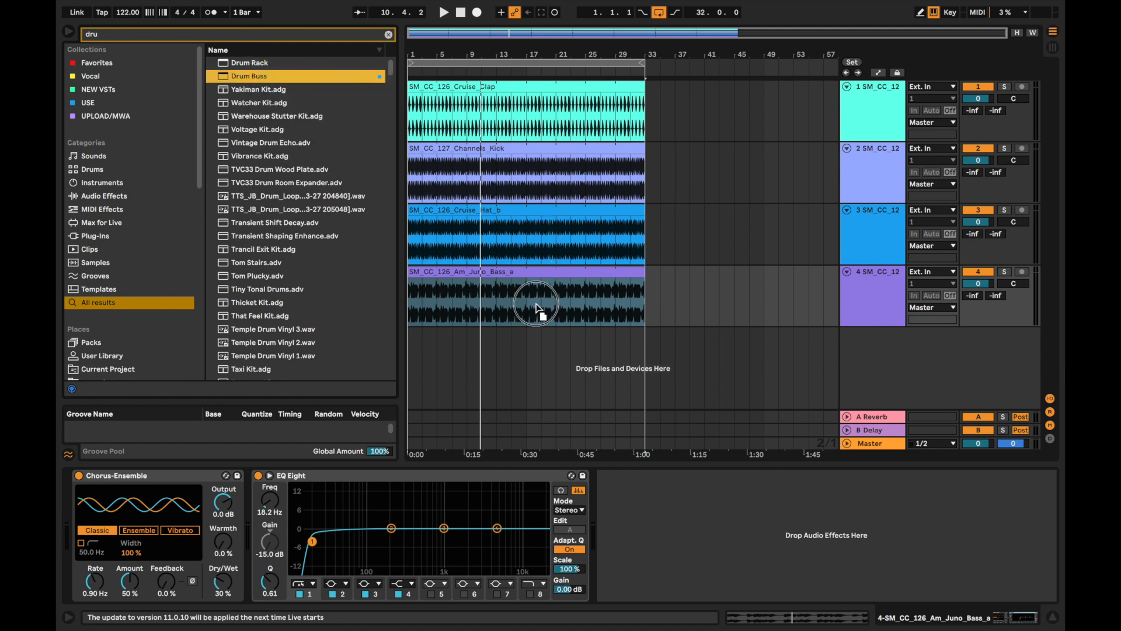
key("space")
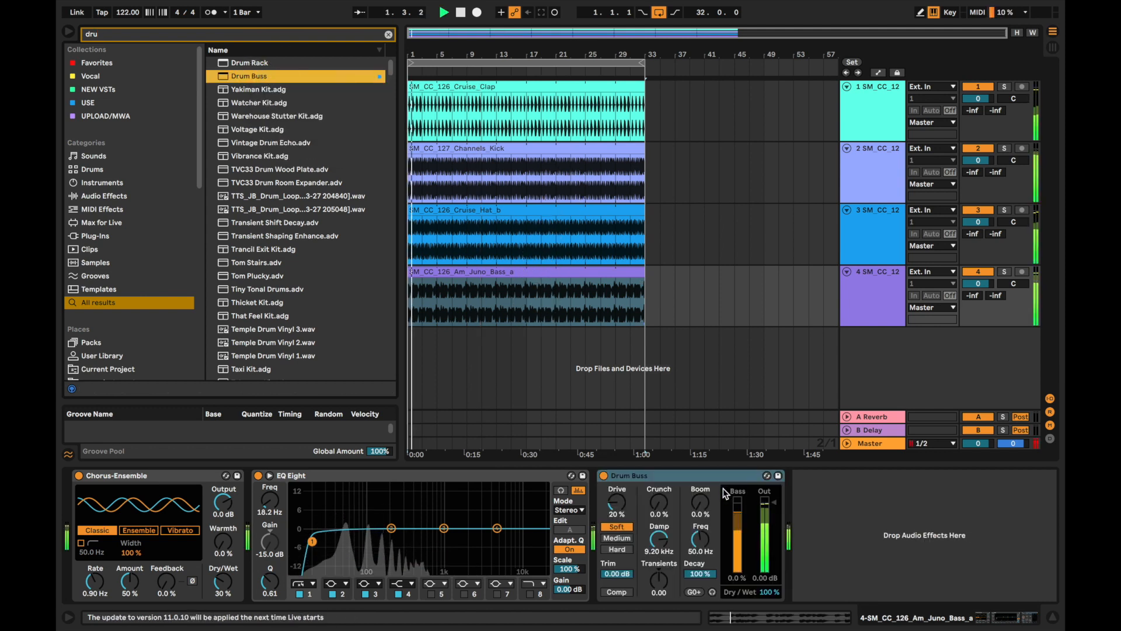
Try raising the Drum Buss Boom amount, stop playback and reset Boom to 0%
left_click_drag(700, 501, 700, 461)
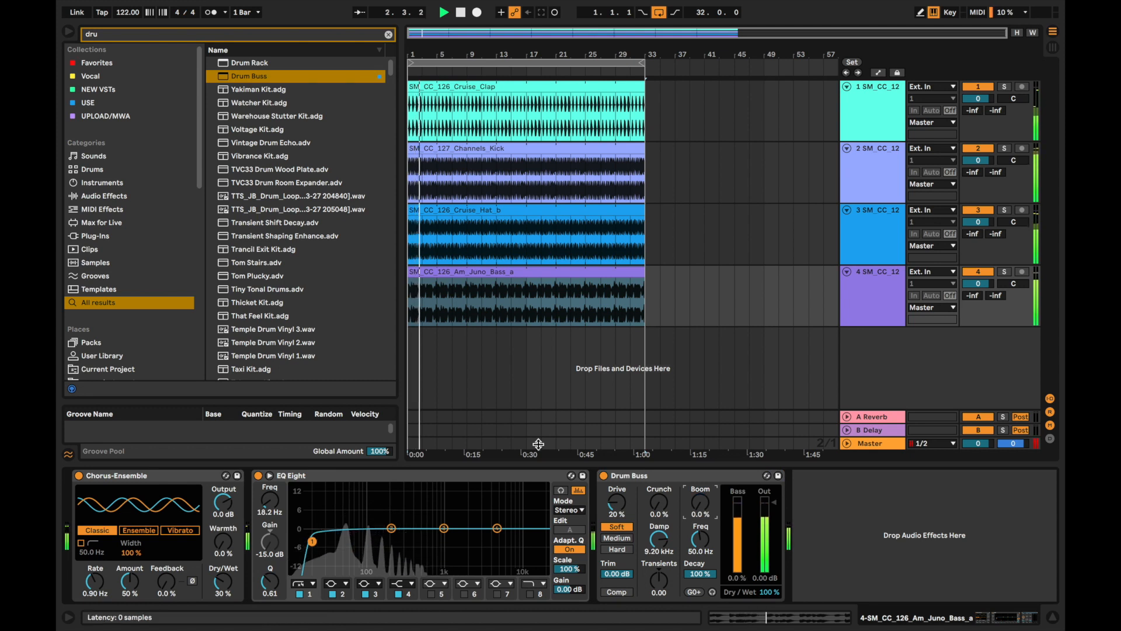
key("space")
double_click(704, 503)
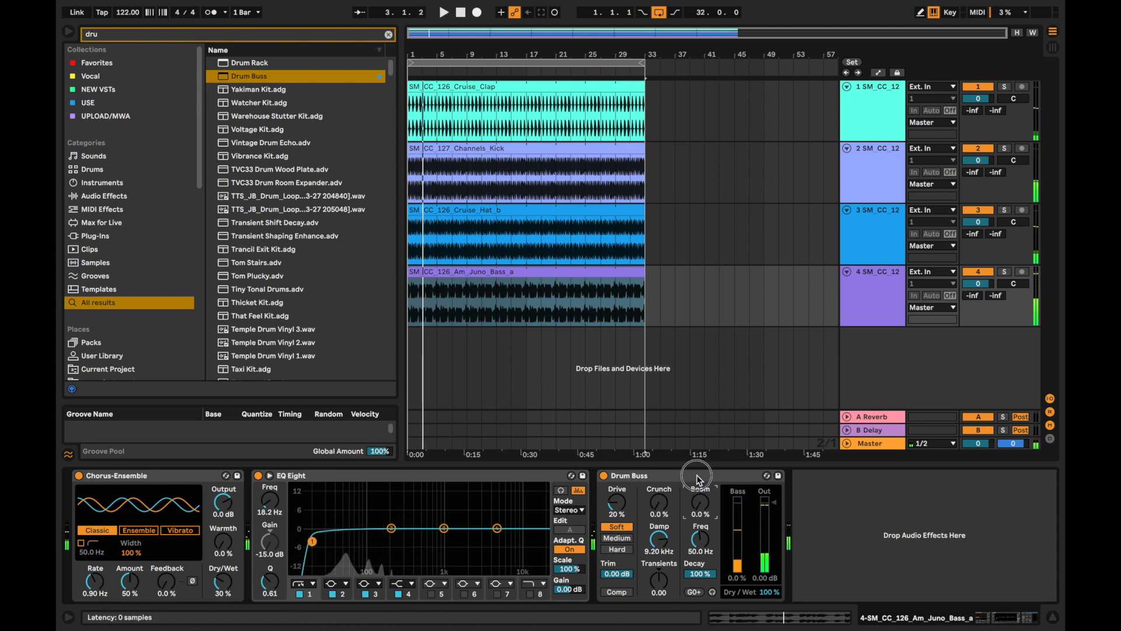
left_click(696, 474)
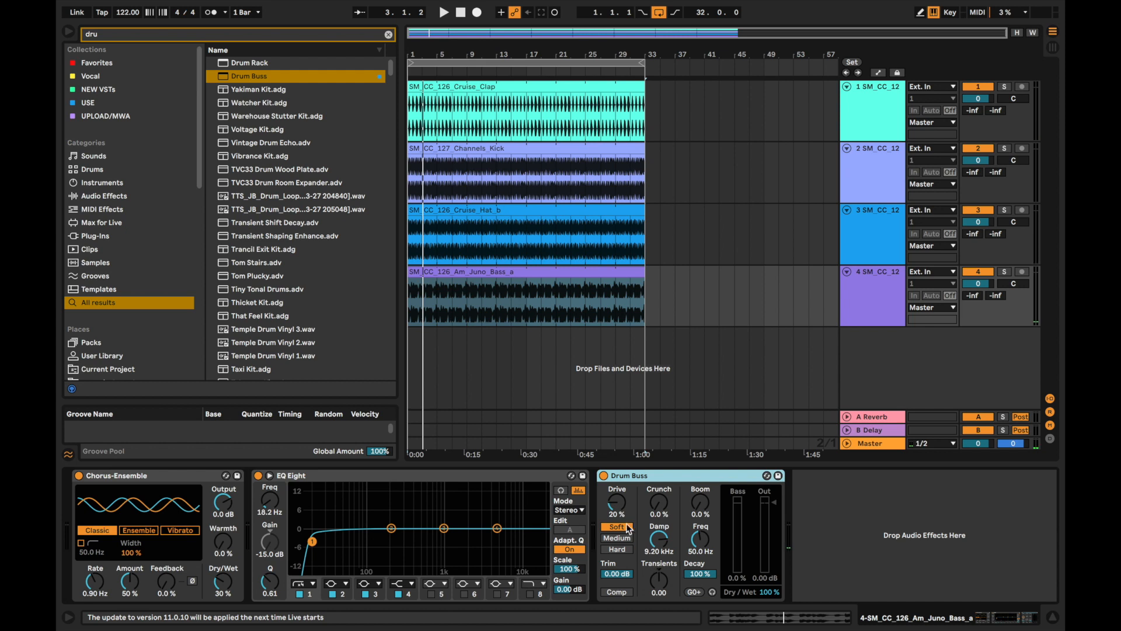
Try a harder Drum Buss drive type and higher Transients, returning them to Soft and 0.00
left_click(621, 548)
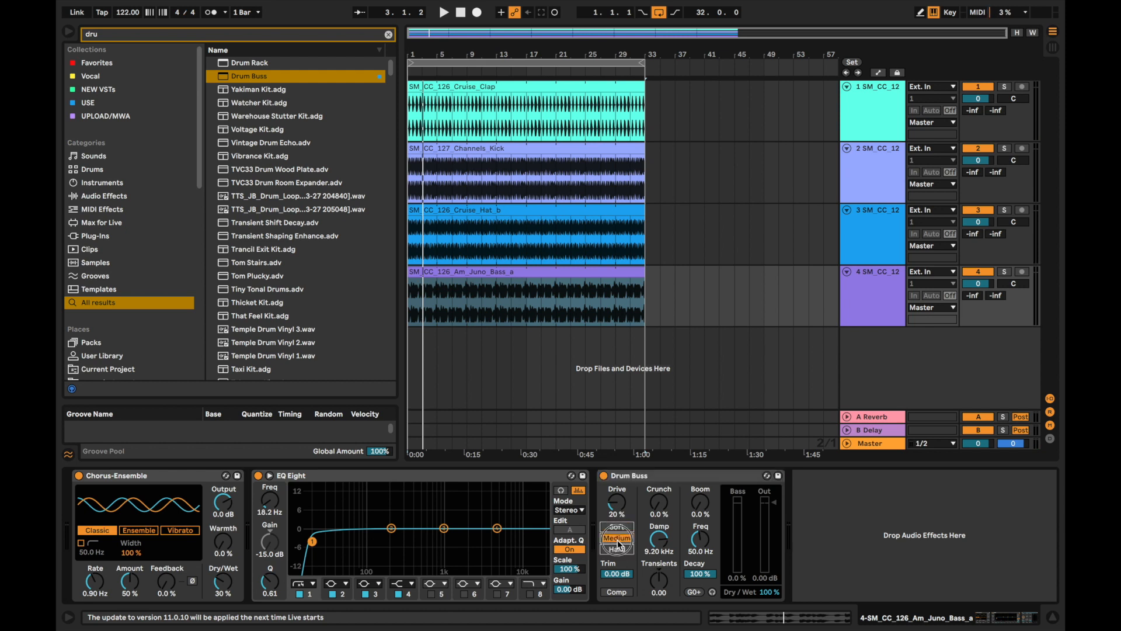
key("space")
left_click(615, 527)
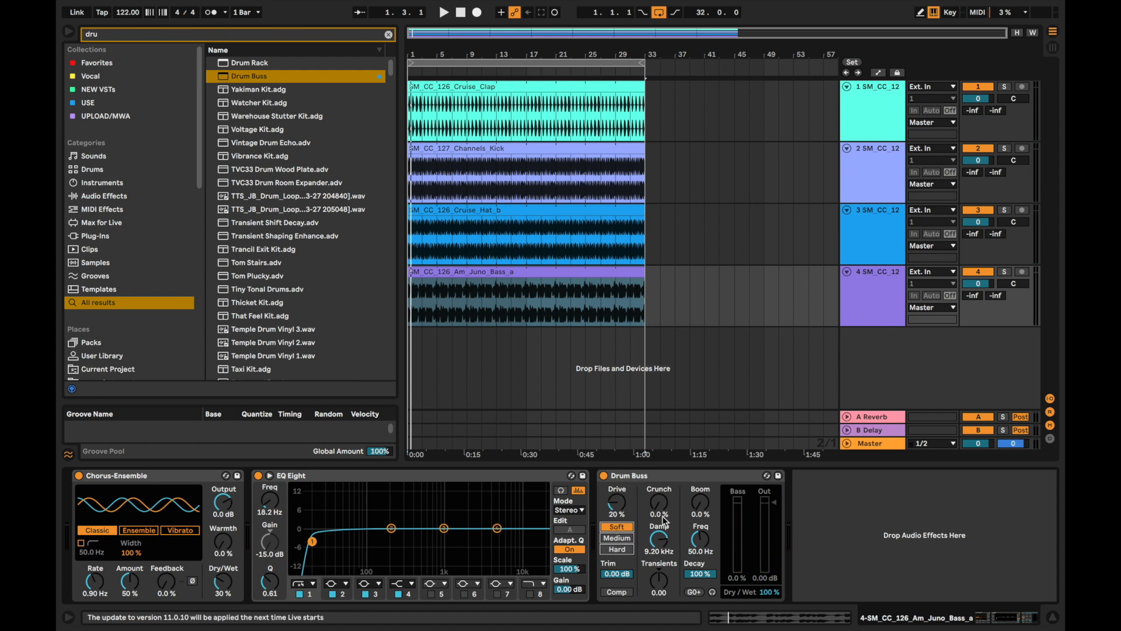
key("space")
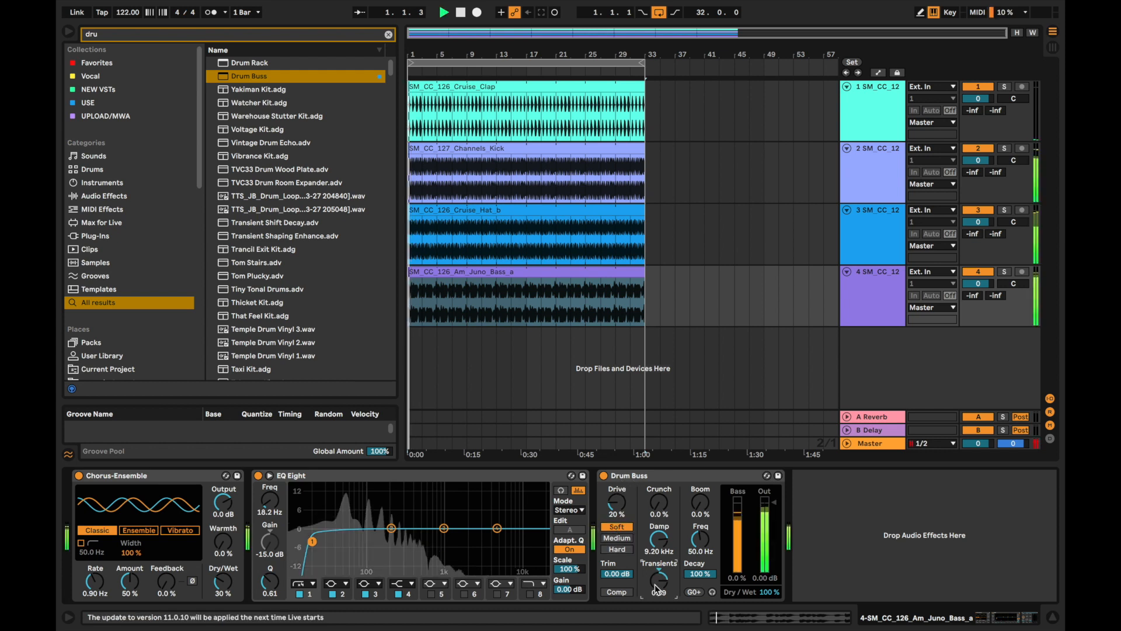
left_click_drag(655, 584, 655, 555)
double_click(656, 584)
Lower the Drum Buss Damp frequency on the bass track to 1.76 kHz and stop playback
left_click_drag(656, 502, 657, 562)
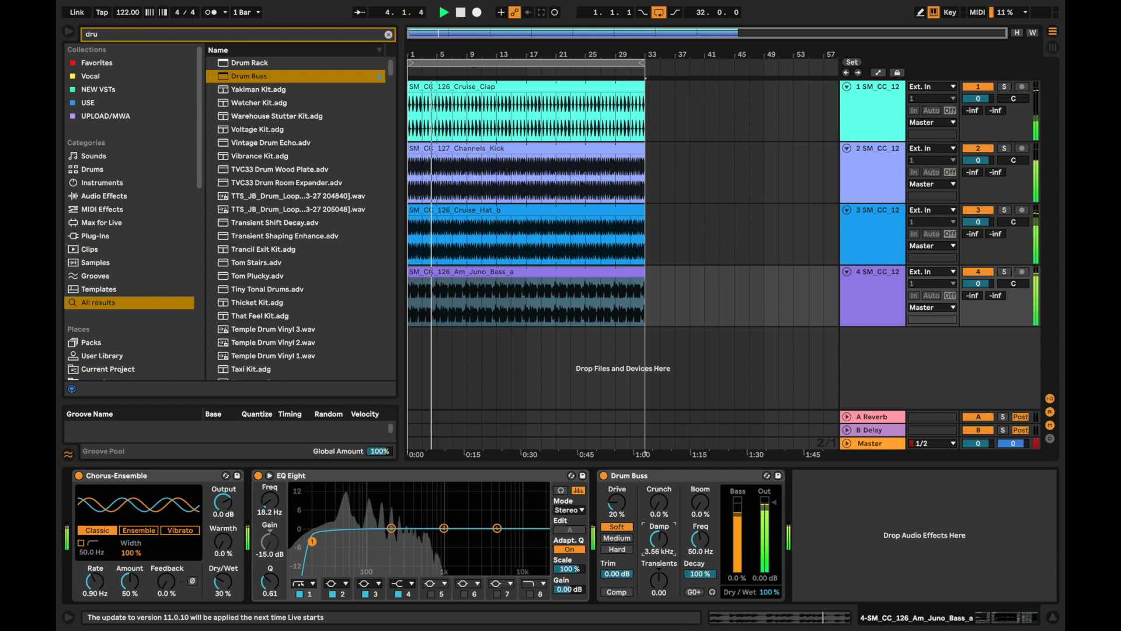
left_click_drag(657, 562, 658, 566)
key("space")
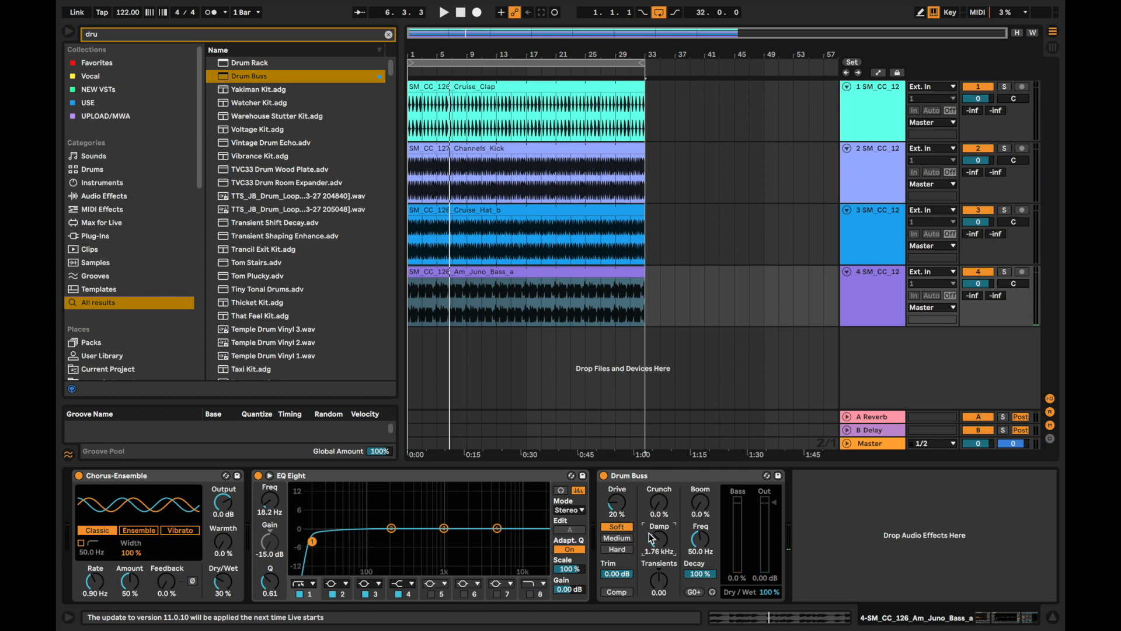
Play the loop, test the Drum Buss compressor and Hard drive, return to Soft, and fine-tune Damp to 1.87 kHz
key("space")
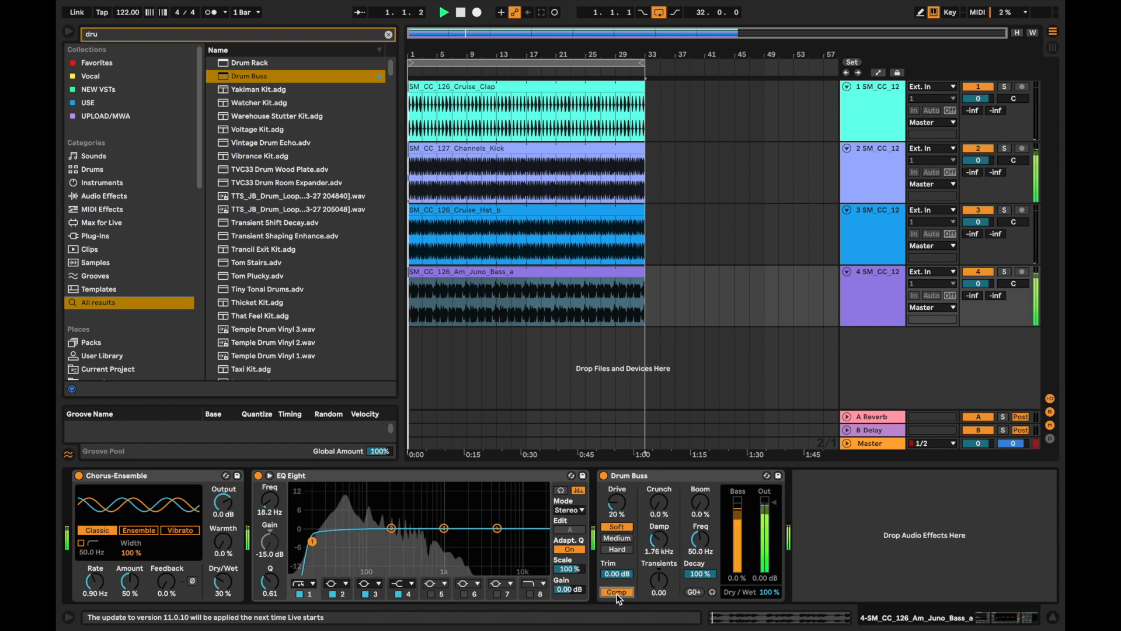
left_click(617, 592)
left_click(621, 549)
left_click(617, 527)
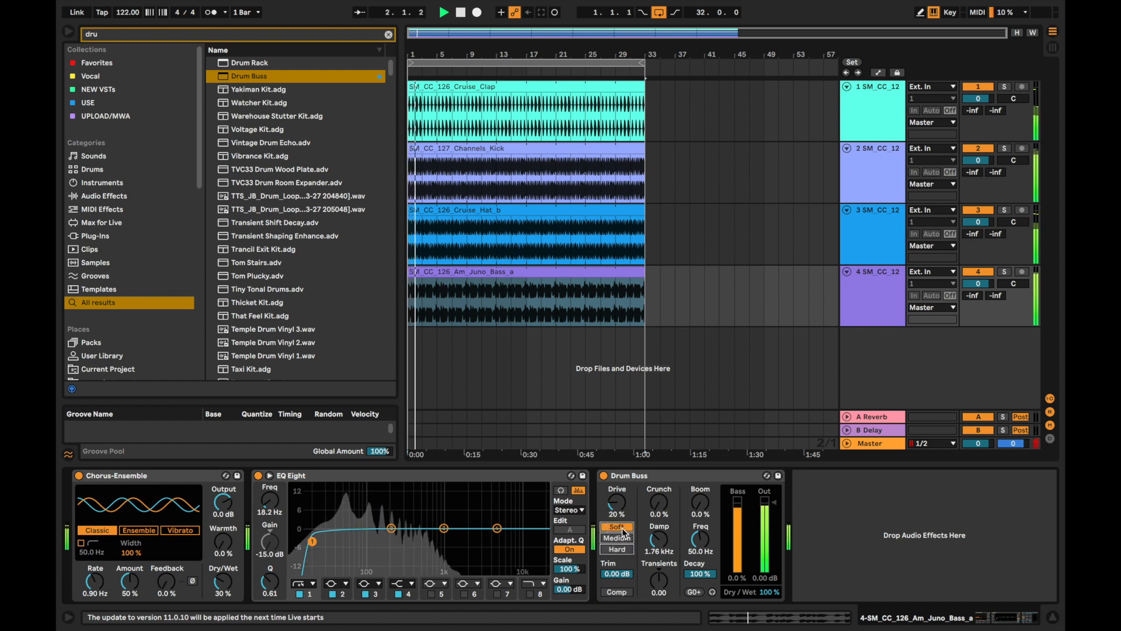
left_click_drag(657, 542, 656, 540)
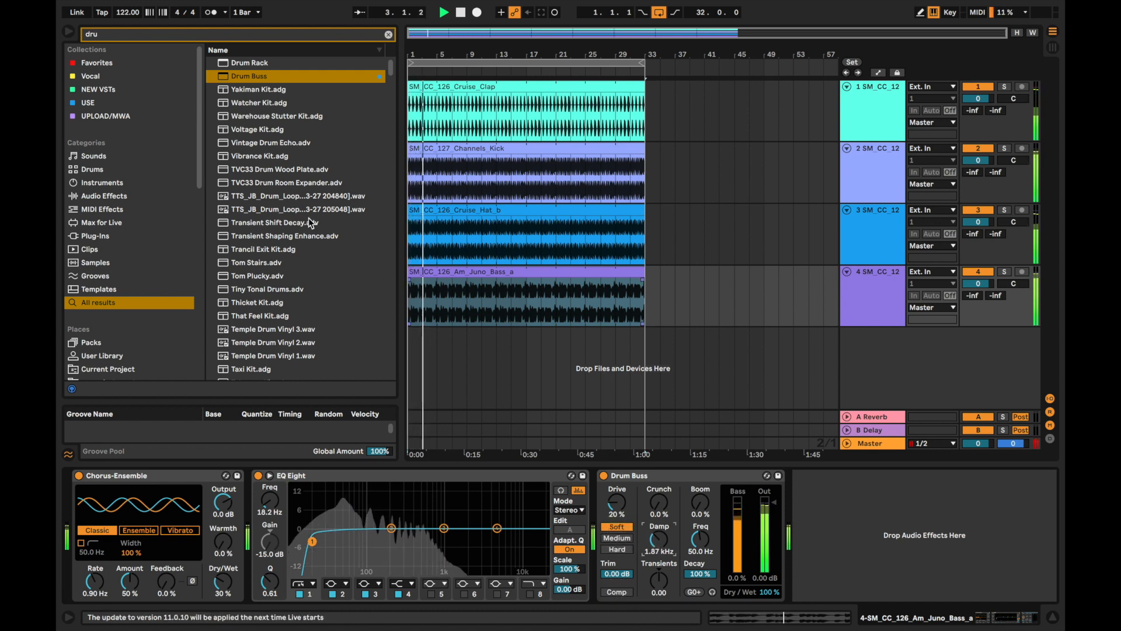
Clear the browser search and return to the Samplemarket - Originals Cristi sample pack
left_click(388, 34)
scroll(146, 363, "down", 5)
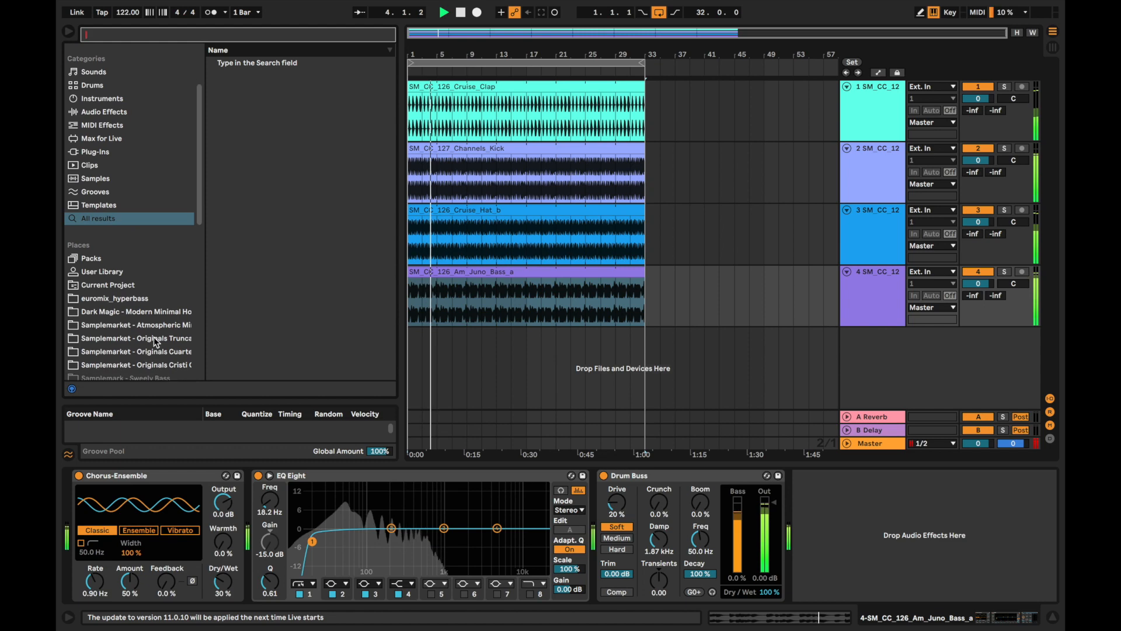
left_click(166, 350)
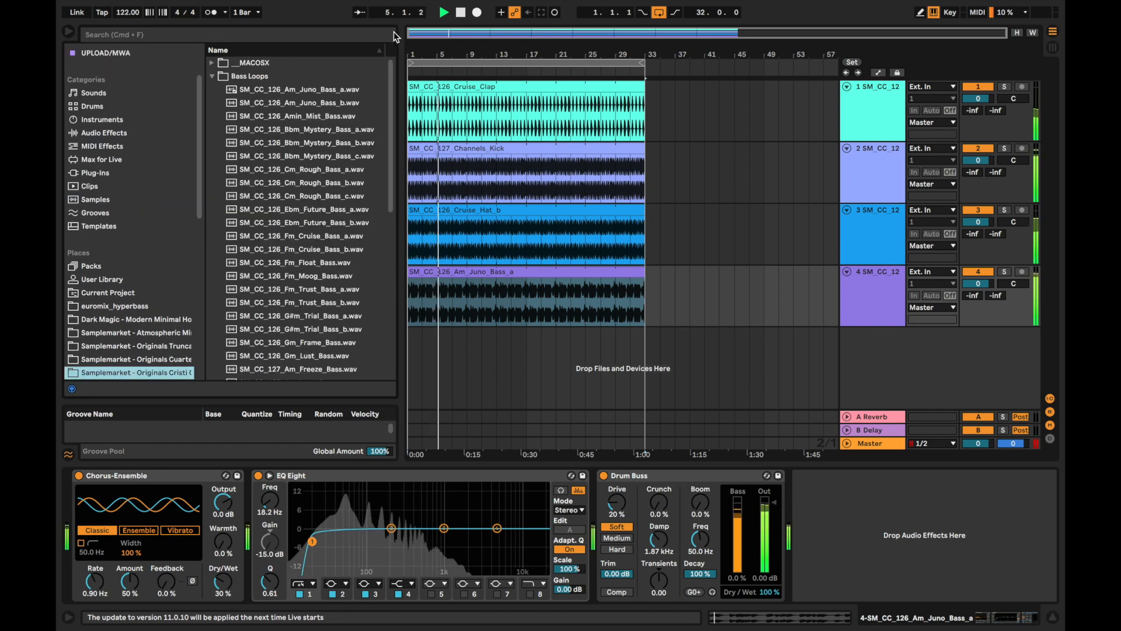
Stop playback, change the warp mode of the Juno bass clip, and play the full arrangement again
key("space")
double_click(473, 273)
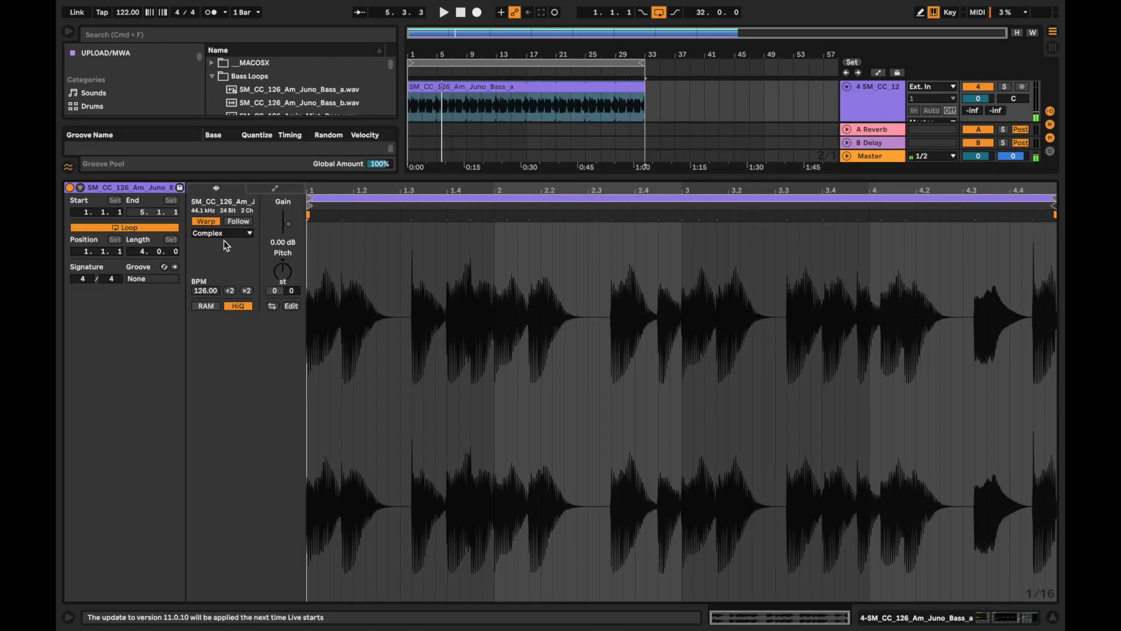
left_click(222, 233)
left_click(213, 295)
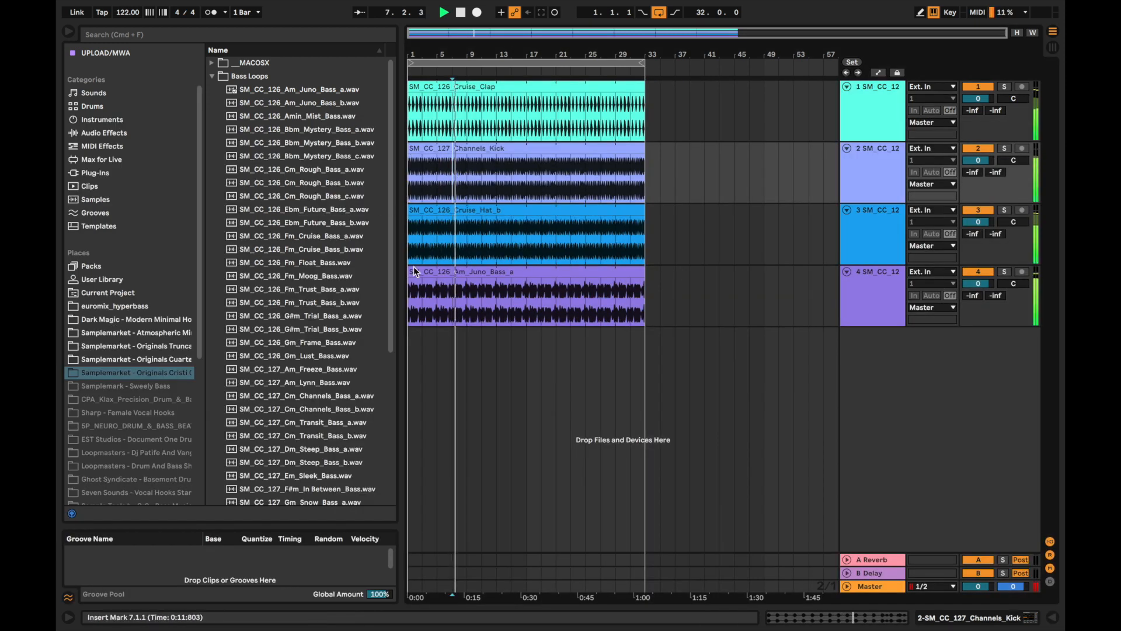
left_click(409, 246)
left_click(89, 57)
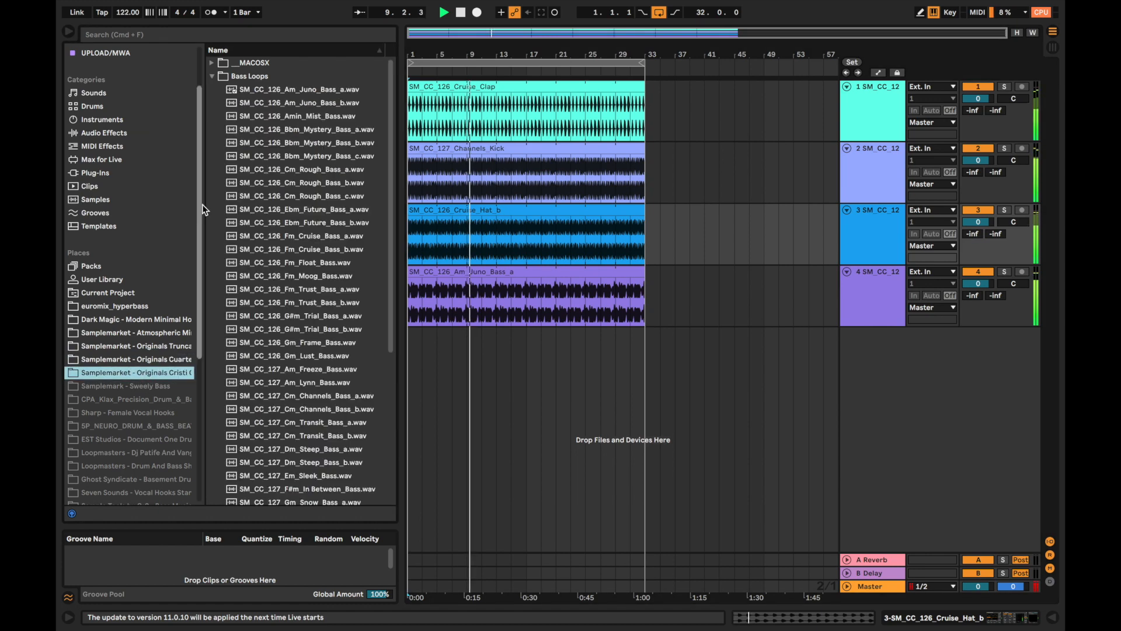
Collapse the Bass Loops folder, stop playback and look inside the Synth Loops and Single Hits folders
left_click(211, 75)
key("space")
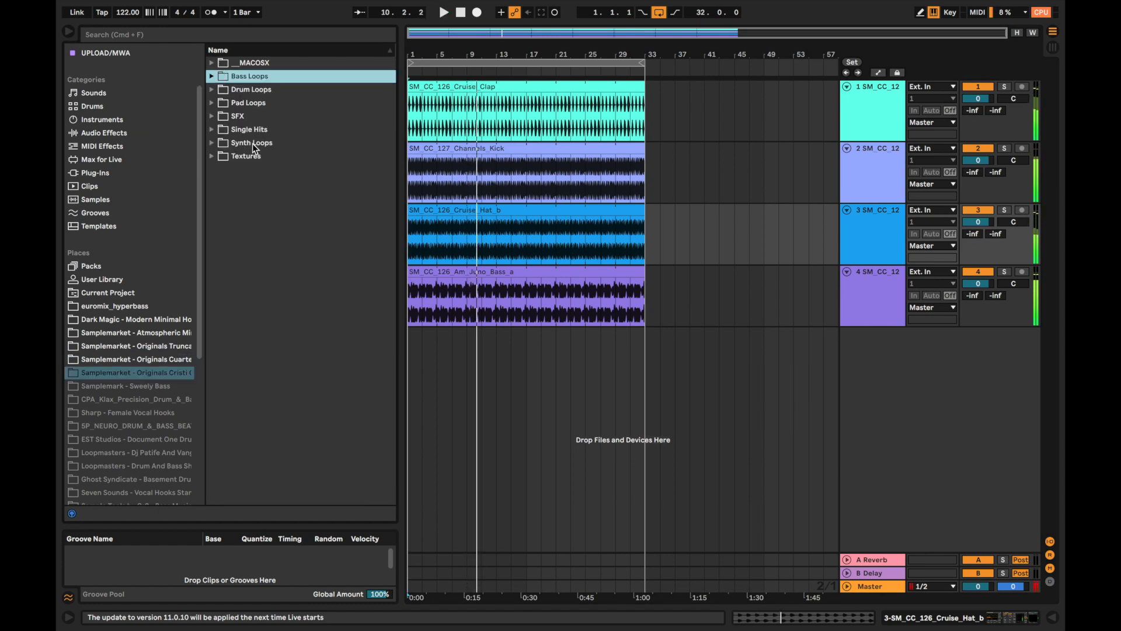
left_click(211, 142)
left_click(212, 143)
left_click(211, 129)
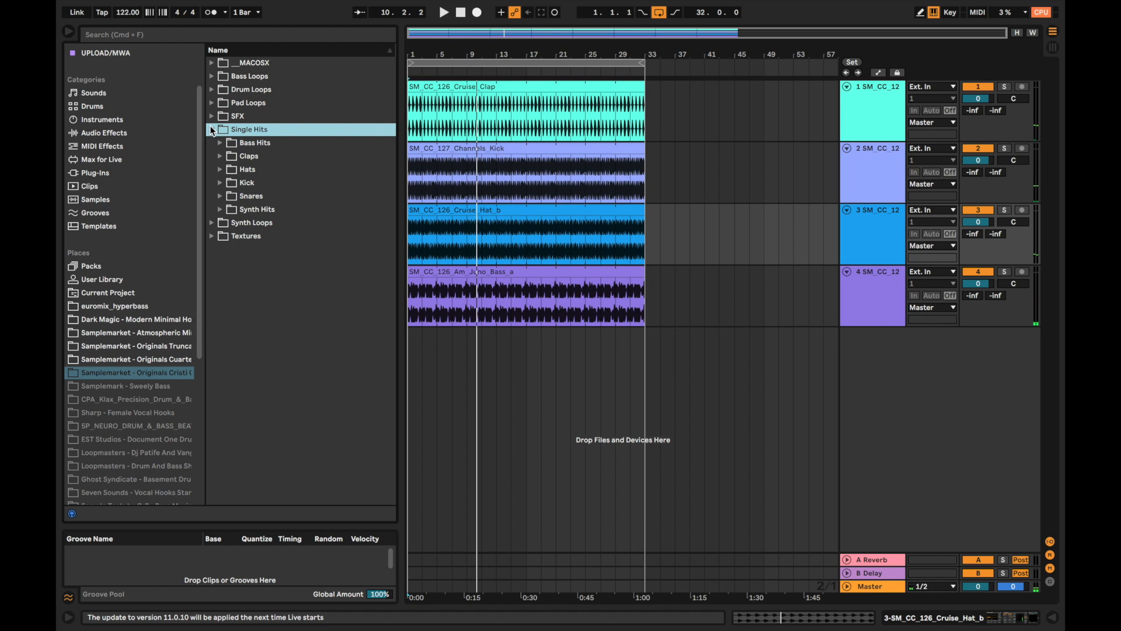
left_click(212, 130)
Expand the Textures folder, audition SM_CC_126_G#m_Trial_FX_Texture.wav and place it on a new track below the bass, ending at bar 33
left_click(211, 156)
left_click(212, 156)
left_click(211, 156)
left_click(247, 198)
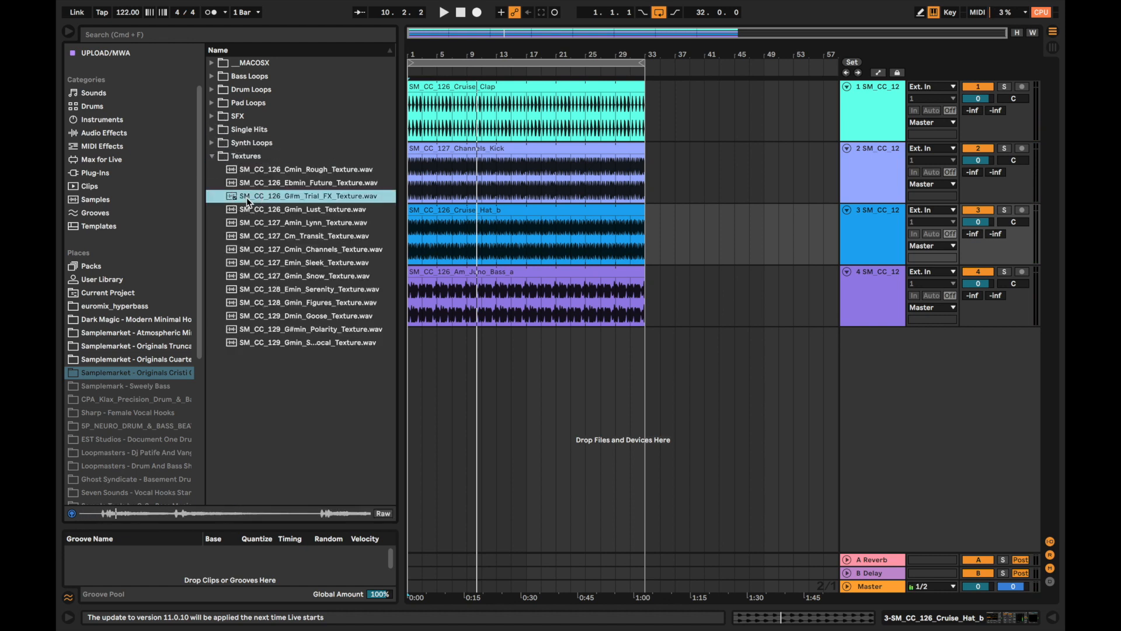
left_click_drag(247, 202, 645, 331)
Search the browser for "tanta" and check the Instruments and Audio Effects categories
left_click(219, 36)
type("t")
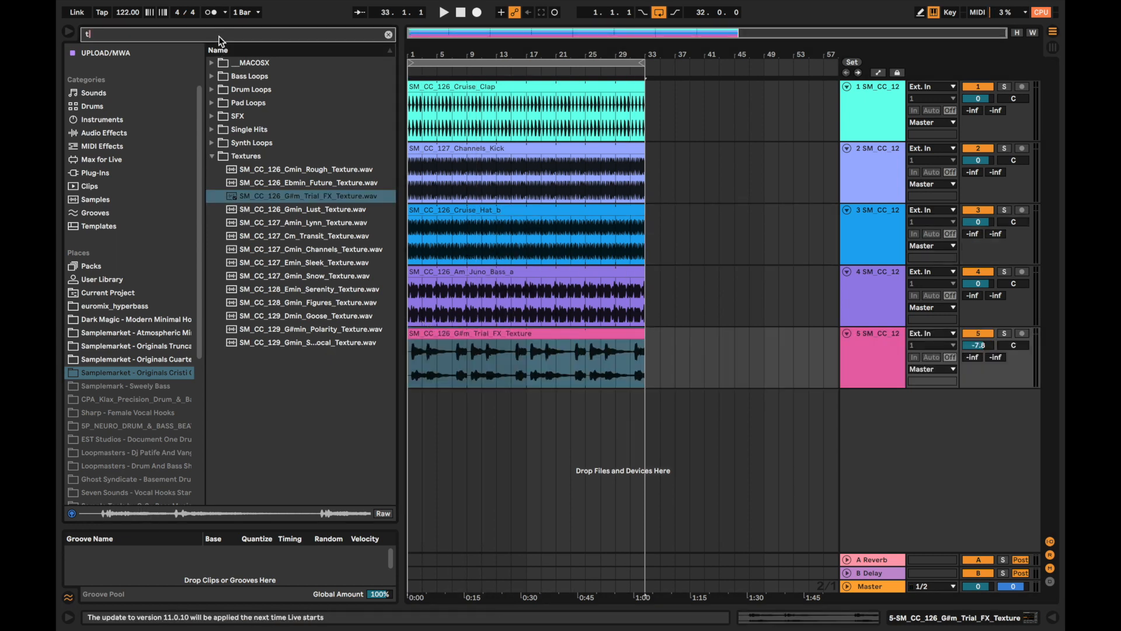
type("anta")
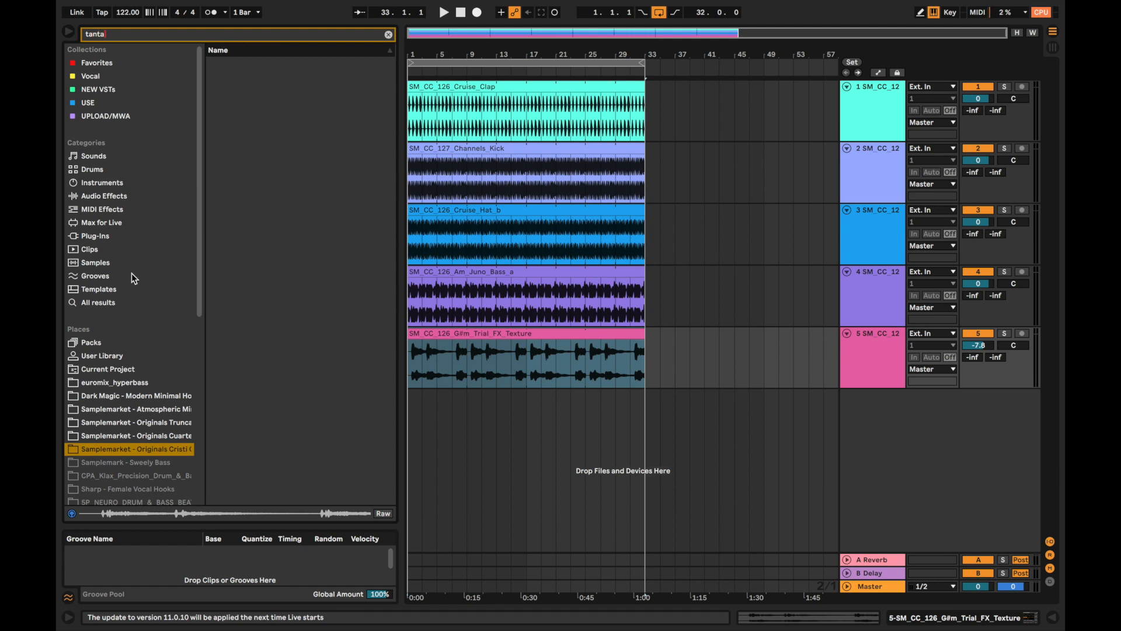
left_click(101, 303)
left_click(131, 185)
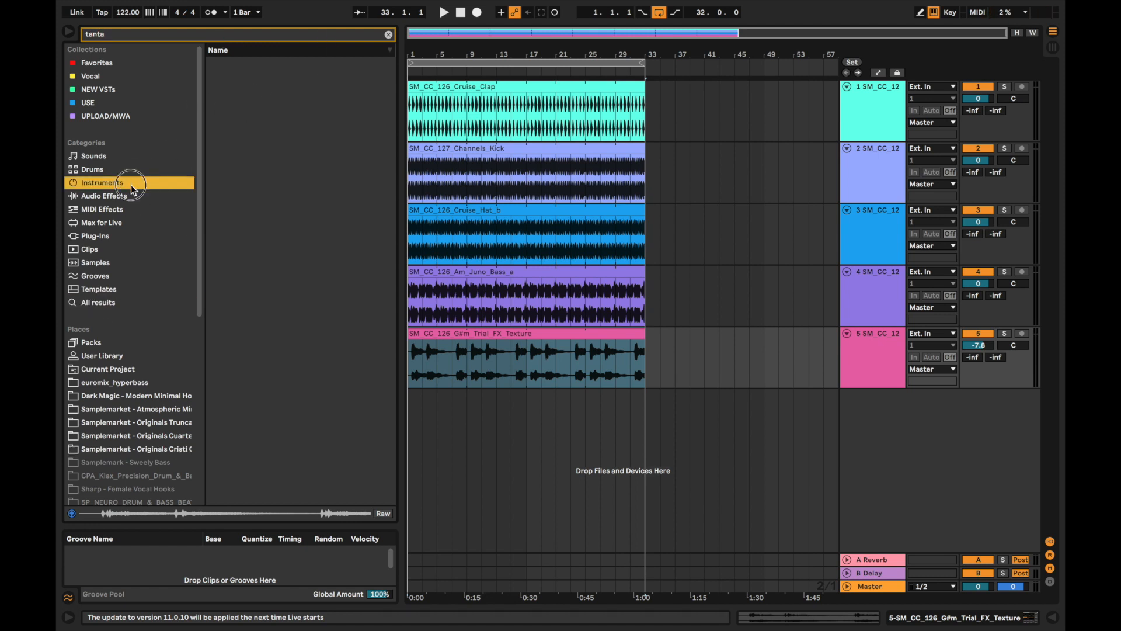
left_click(131, 193)
Correct the browser search to "tantra" and check the categories, ending with the matching plug-ins
left_click(171, 37)
type("nt")
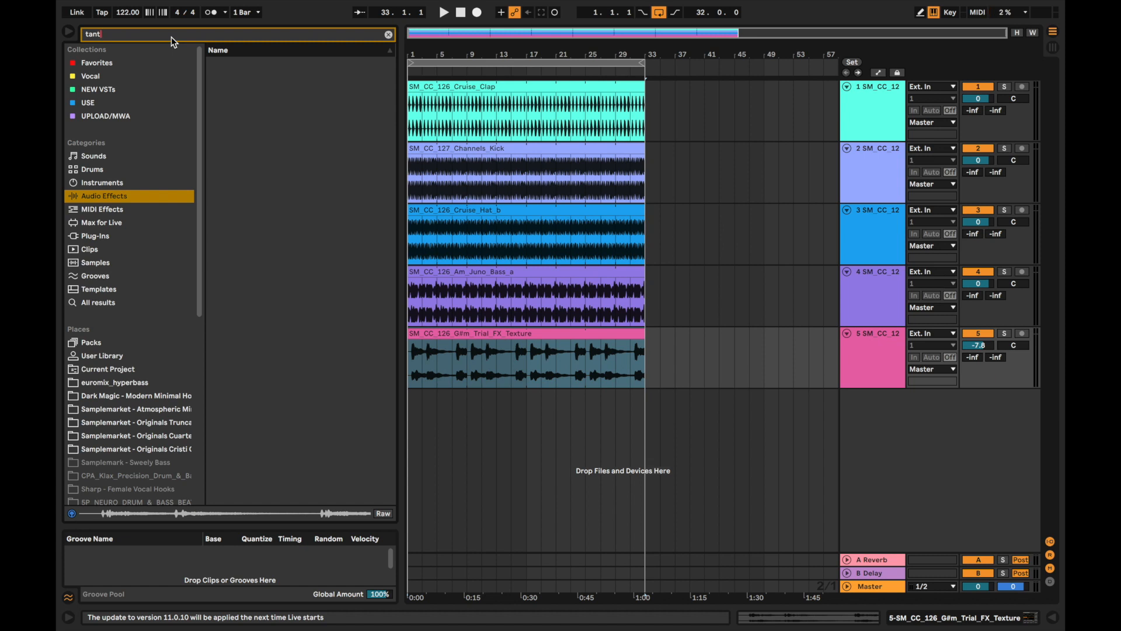
type("ra")
left_click(131, 217)
left_click(135, 212)
left_click(137, 184)
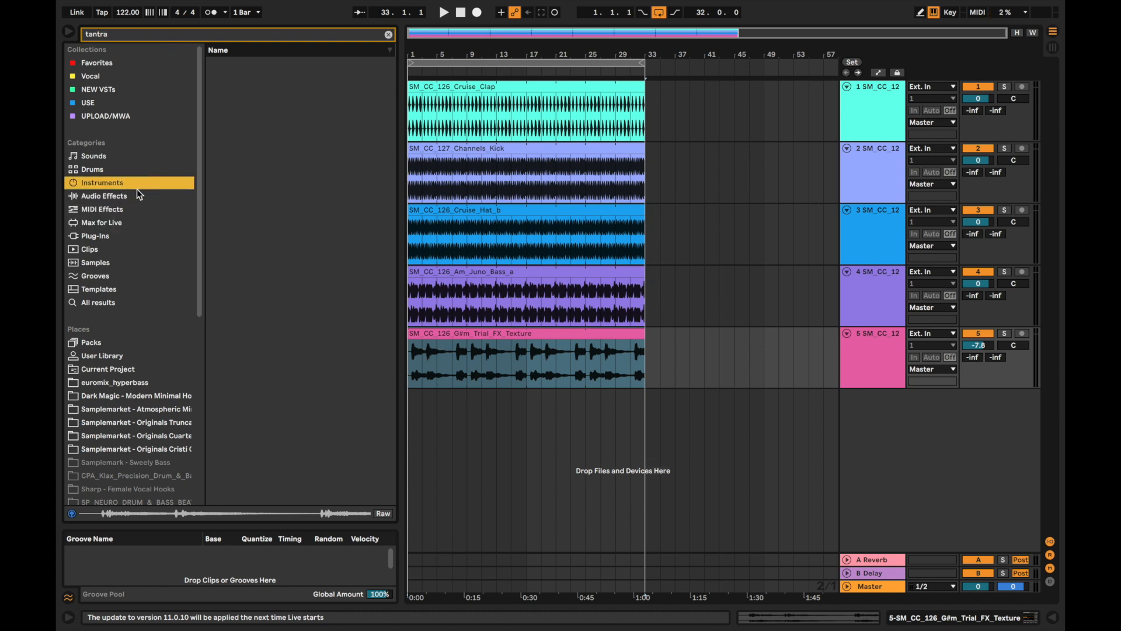
left_click(128, 168)
left_click(129, 155)
left_click(130, 235)
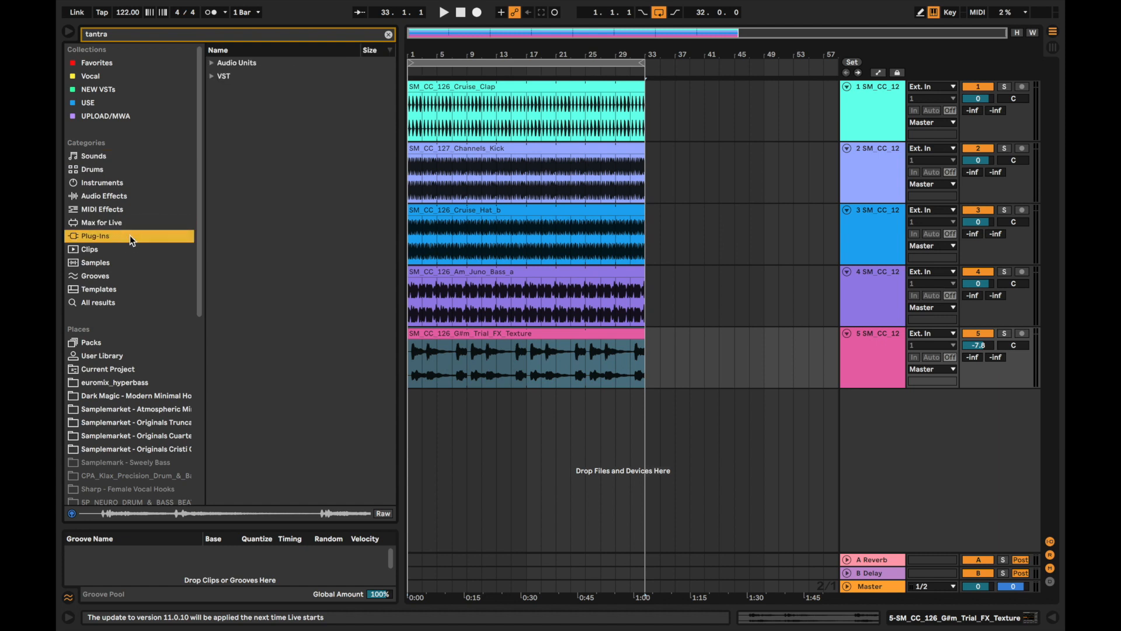
Find Tantra among the local Dmitry Sches VST plug-ins and load it onto the texture track
left_click(212, 76)
left_click(221, 103)
left_click(228, 116)
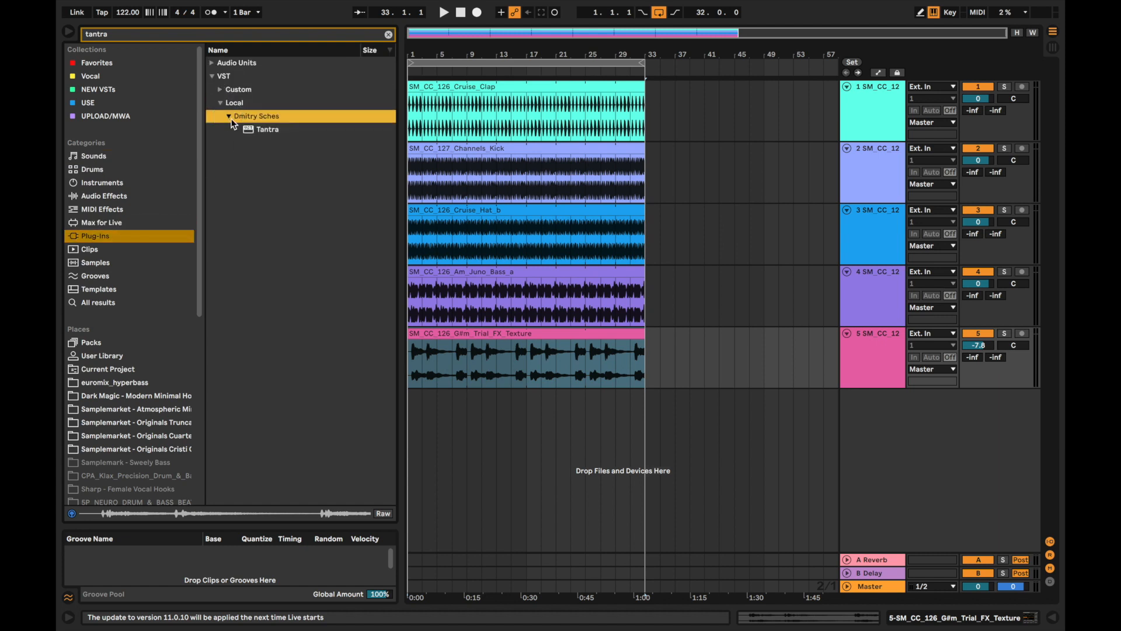
left_click_drag(268, 130, 498, 367)
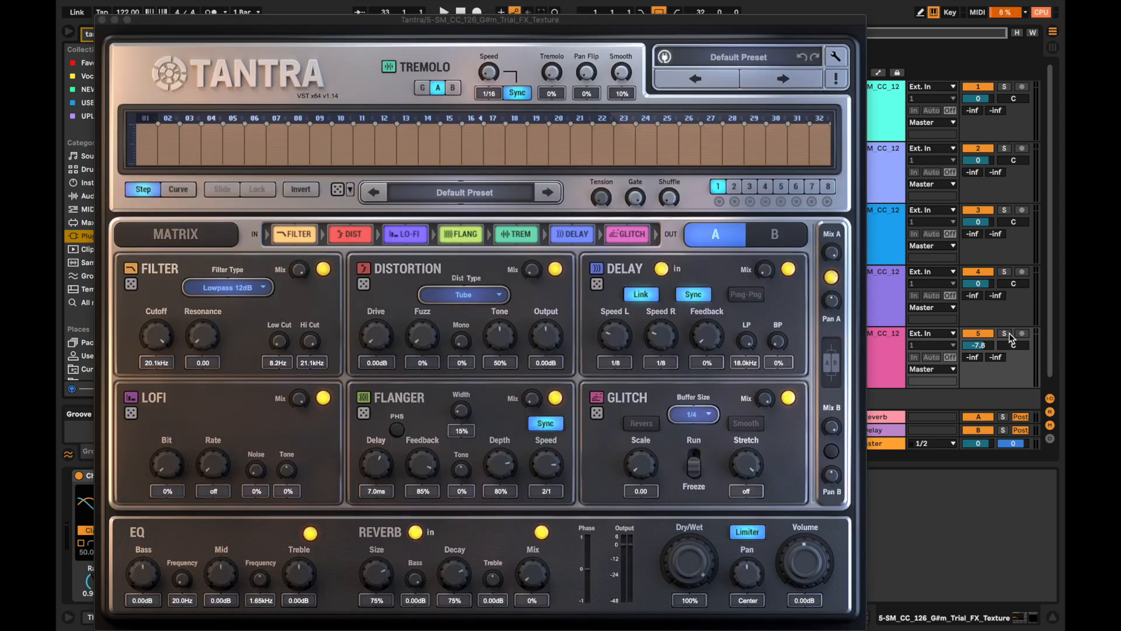
Solo the texture track, load Tantra's FLT Aurora preset and turn the solo back off
left_click(1005, 333)
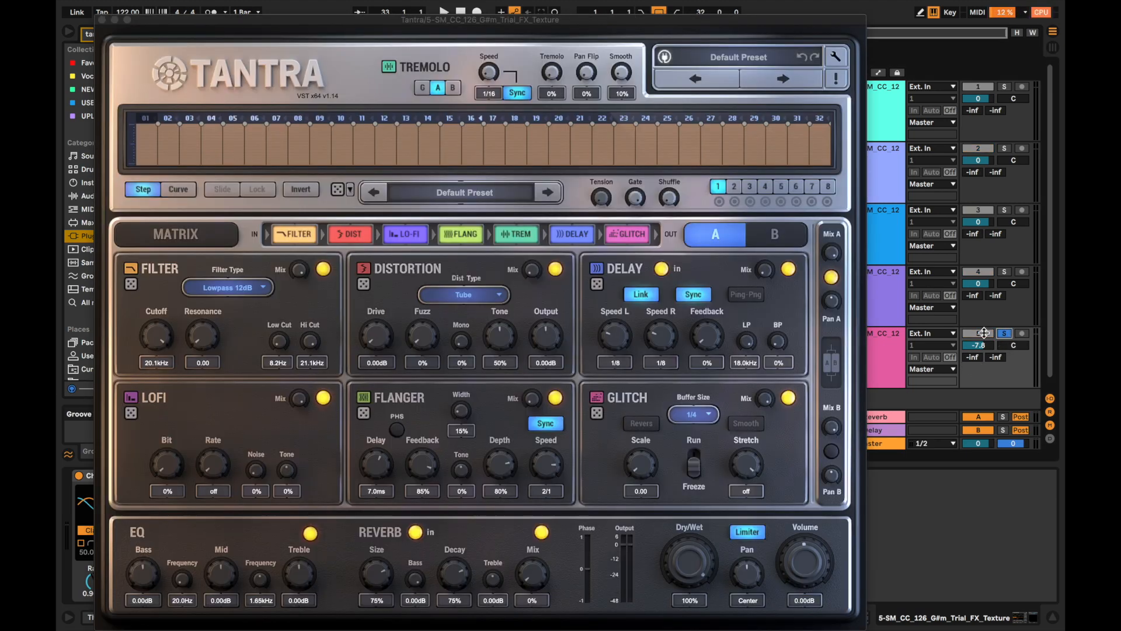
left_click(781, 80)
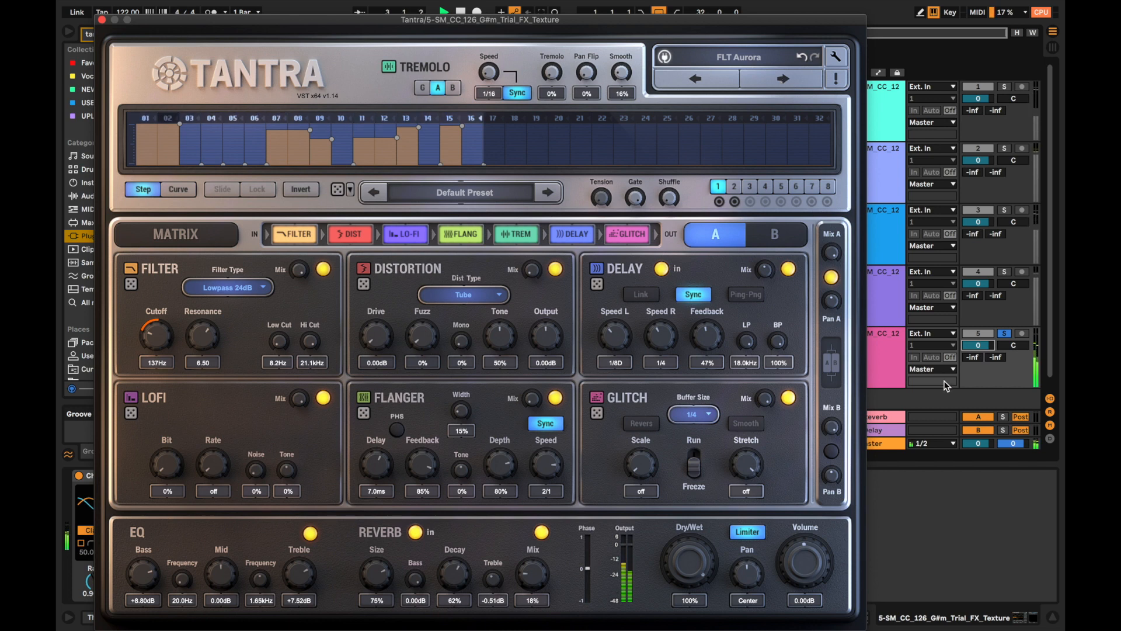
left_click(1005, 334)
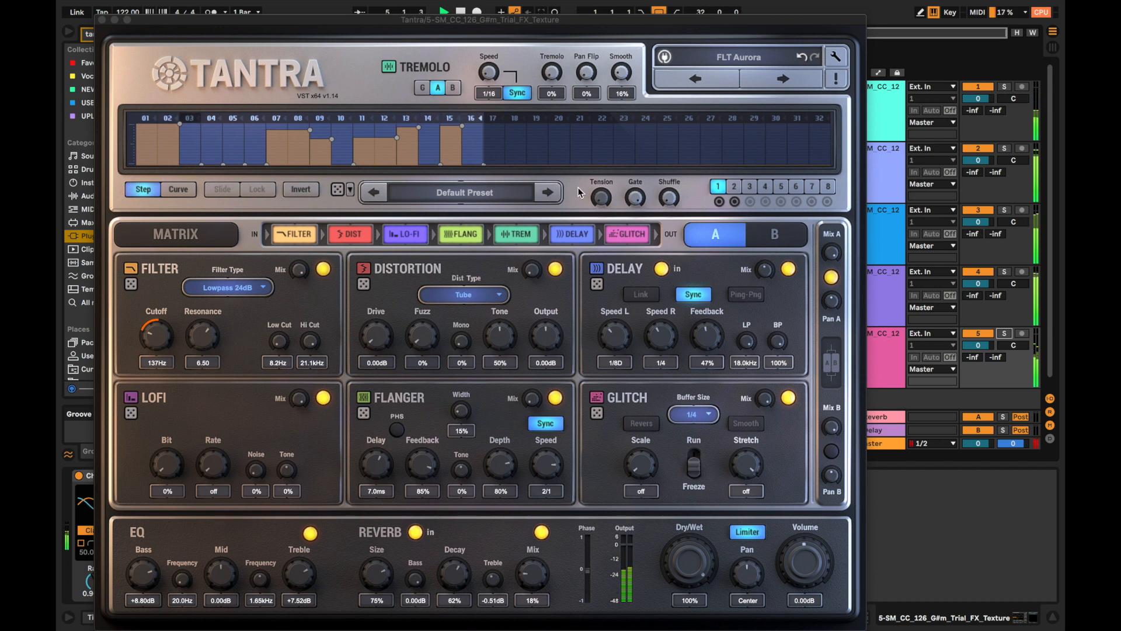
Try Tantra's shuffle, switch its step sequencer to Curve mode and close the plug-in window
left_click_drag(670, 195, 671, 175)
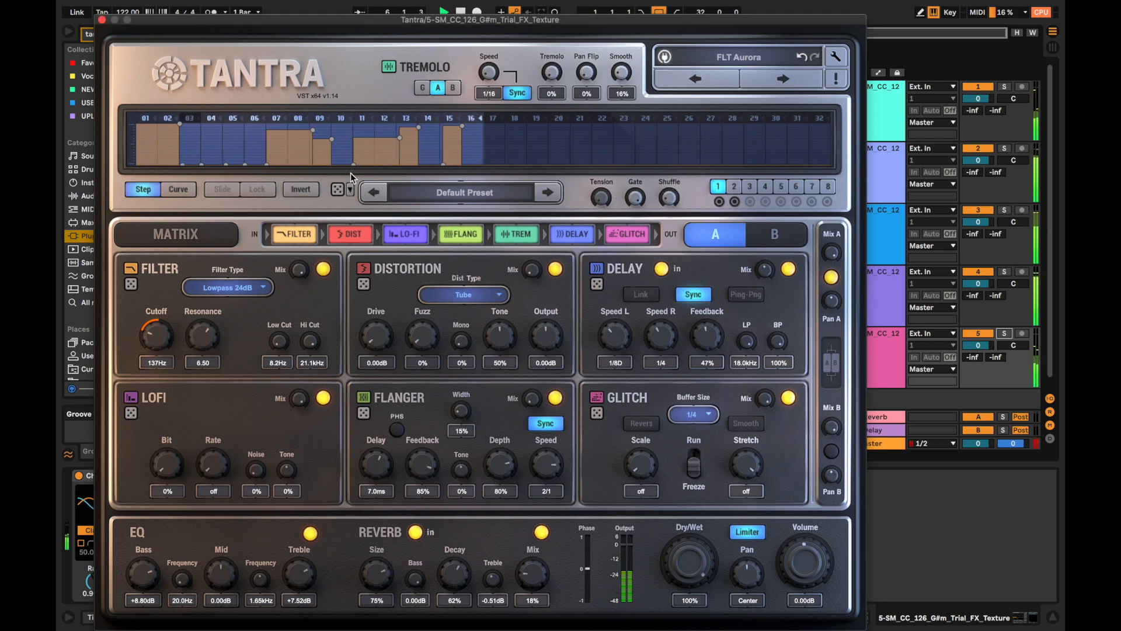
left_click(171, 191)
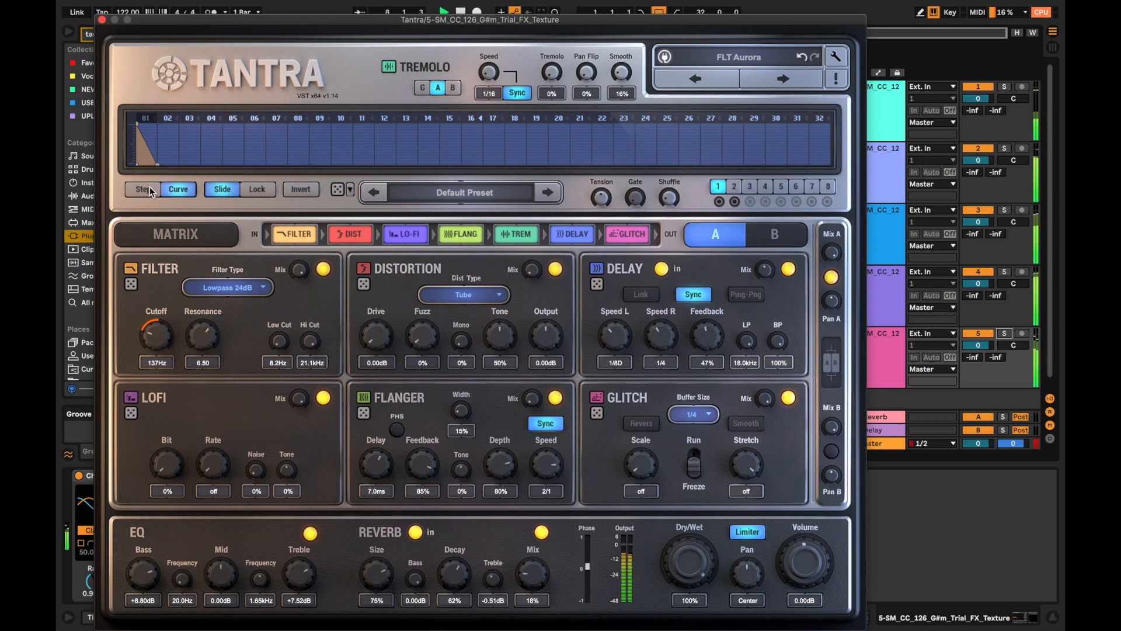
left_click(101, 21)
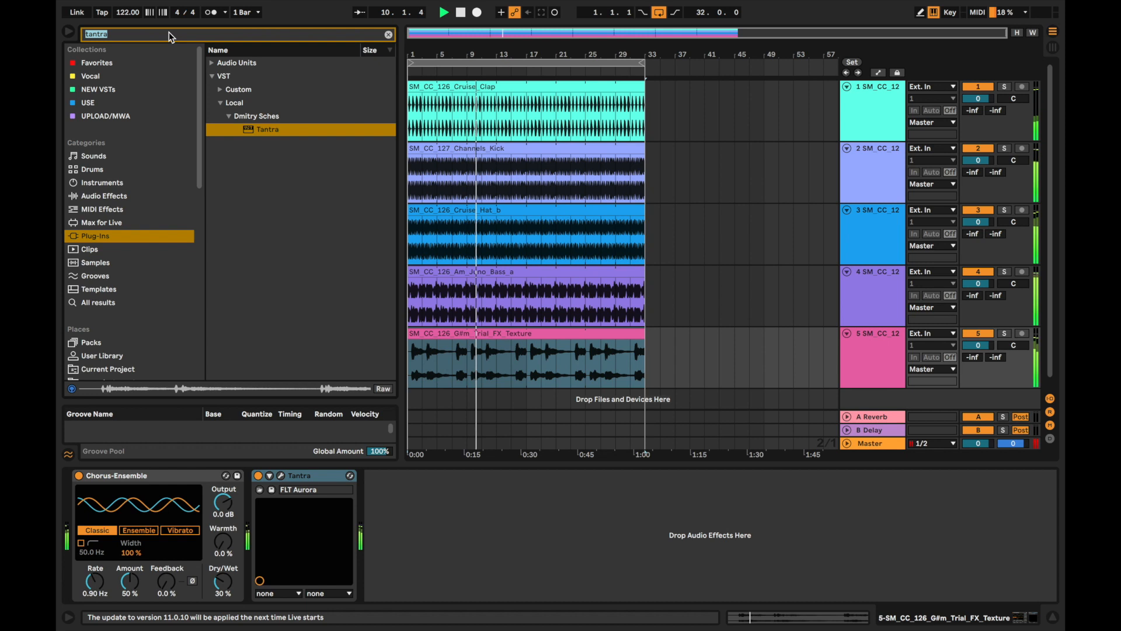
Add EQ Eight to the texture track, roll off the highs at 7.74 kHz and cut band 3 by 9.05 dB at 1.02 kHz
left_click(170, 34)
type("eq")
left_click_drag(252, 74, 542, 369)
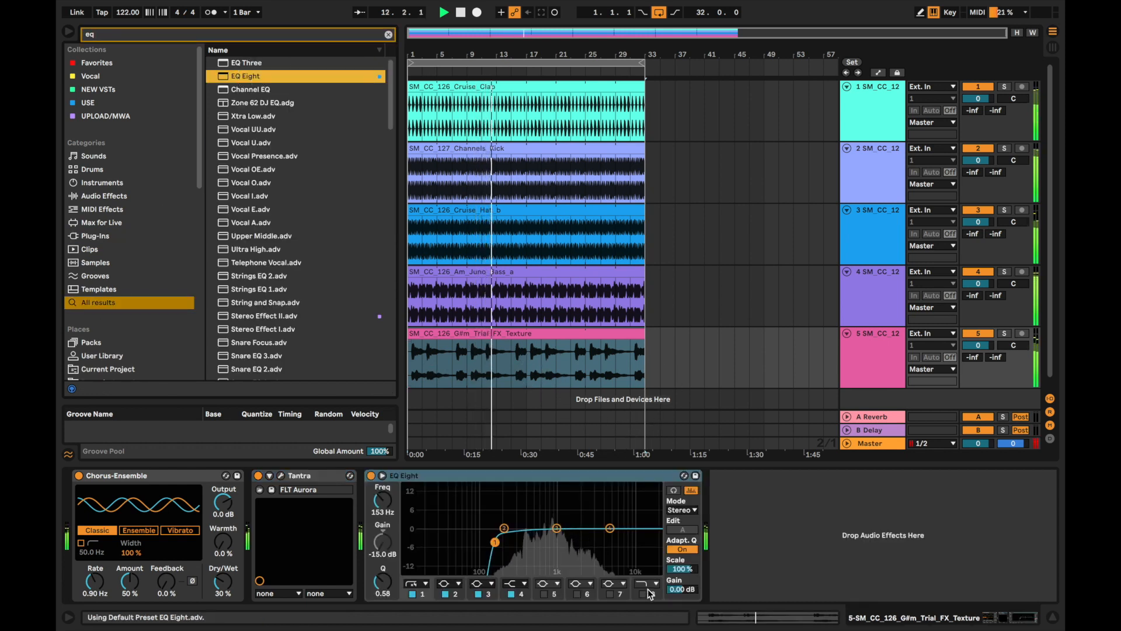
left_click_drag(650, 538, 623, 538)
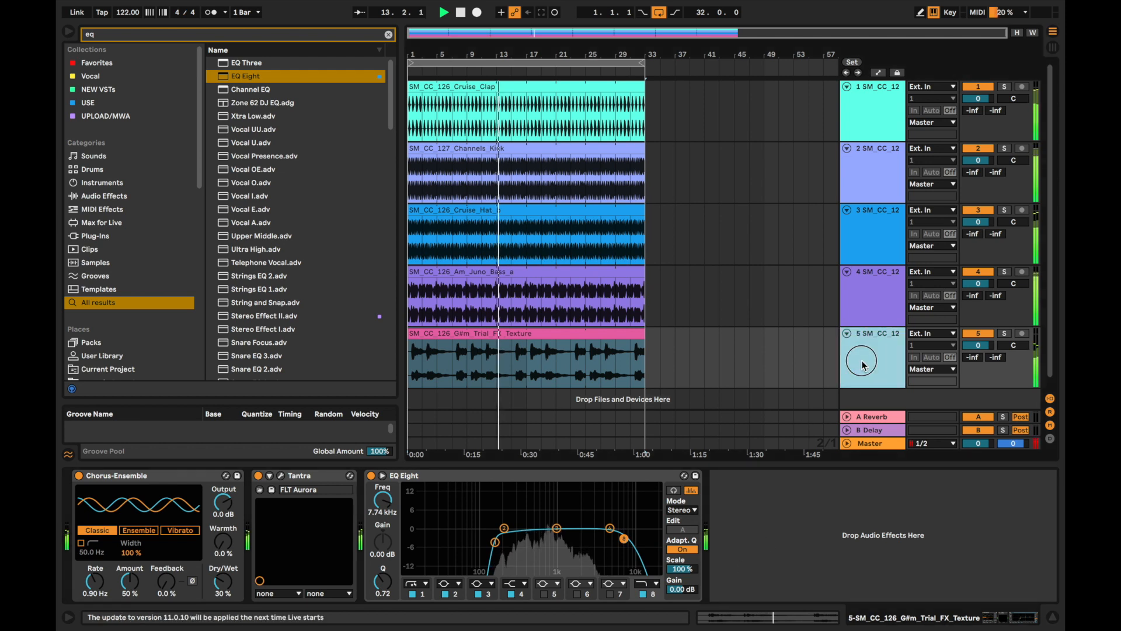
left_click_drag(556, 528, 557, 554)
Switch the texture track's panning to split stereo, with the channels at 50L and 50R
left_click(1015, 342)
right_click(1014, 343)
left_click(993, 349)
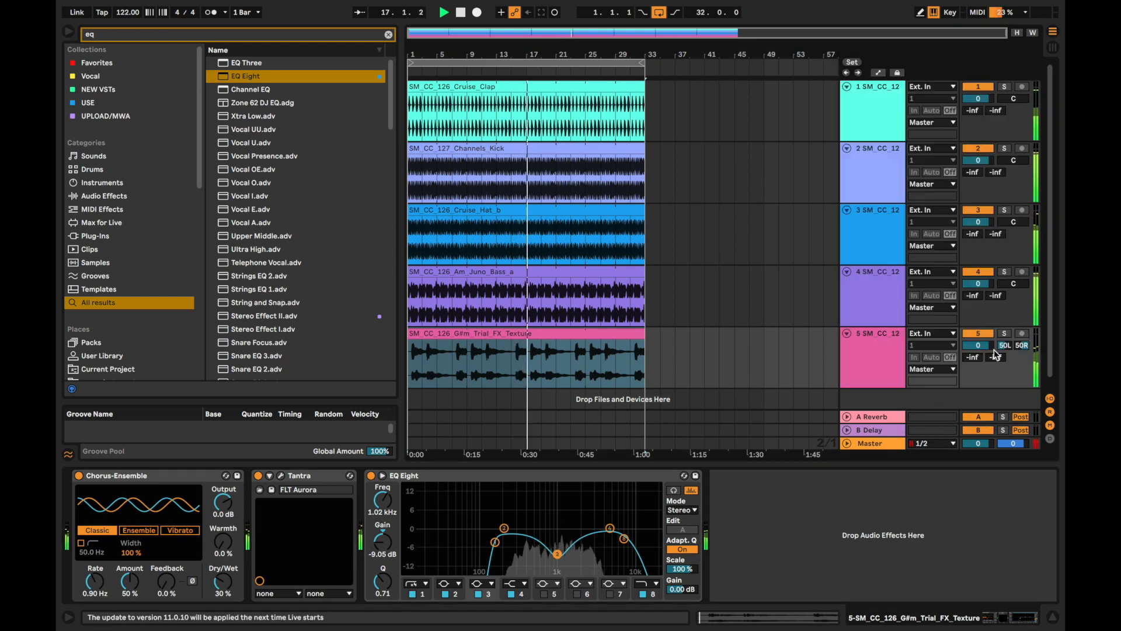
Reopen Tantra on the texture track, lower its Dry/Wet to 0% and check the modulation matrix
left_click(281, 476)
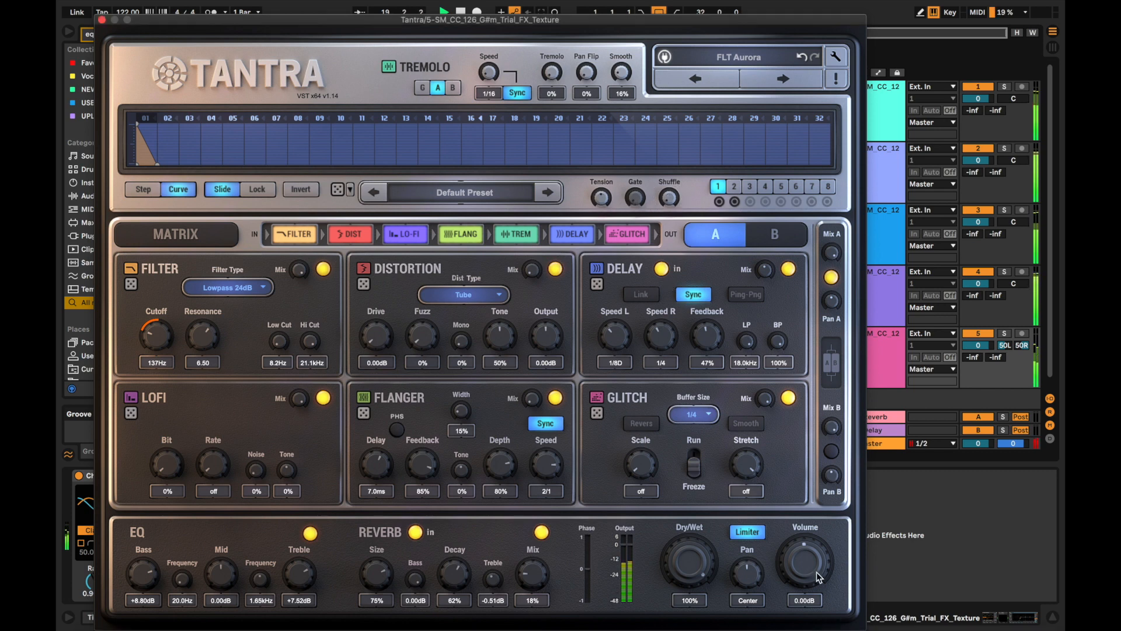
left_click_drag(689, 546, 689, 564)
left_click_drag(692, 568, 691, 628)
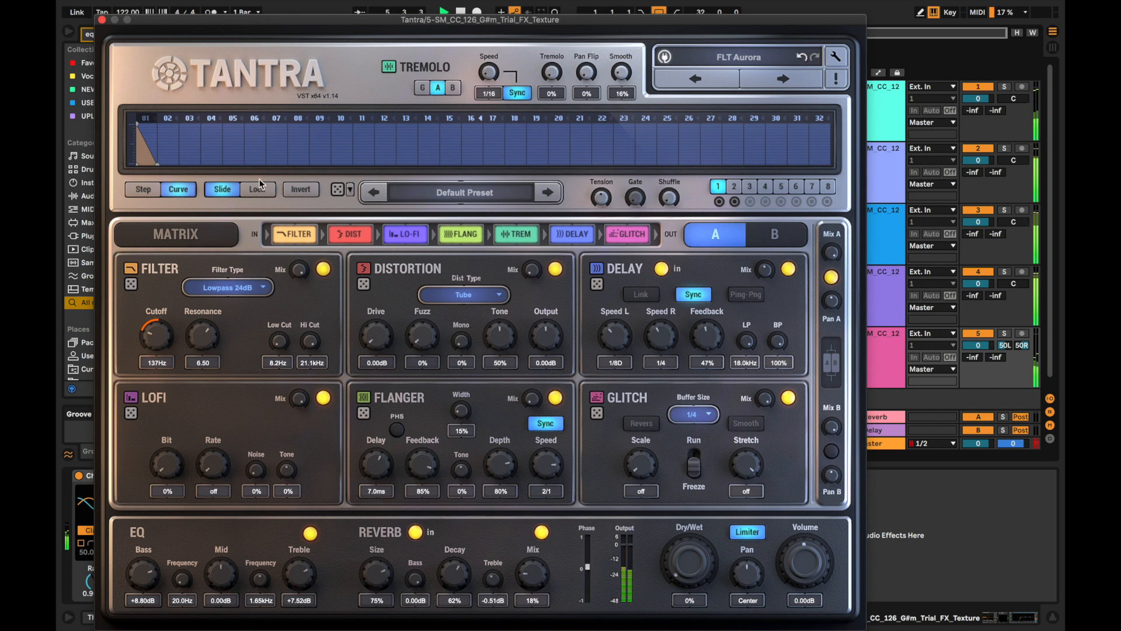
left_click(183, 234)
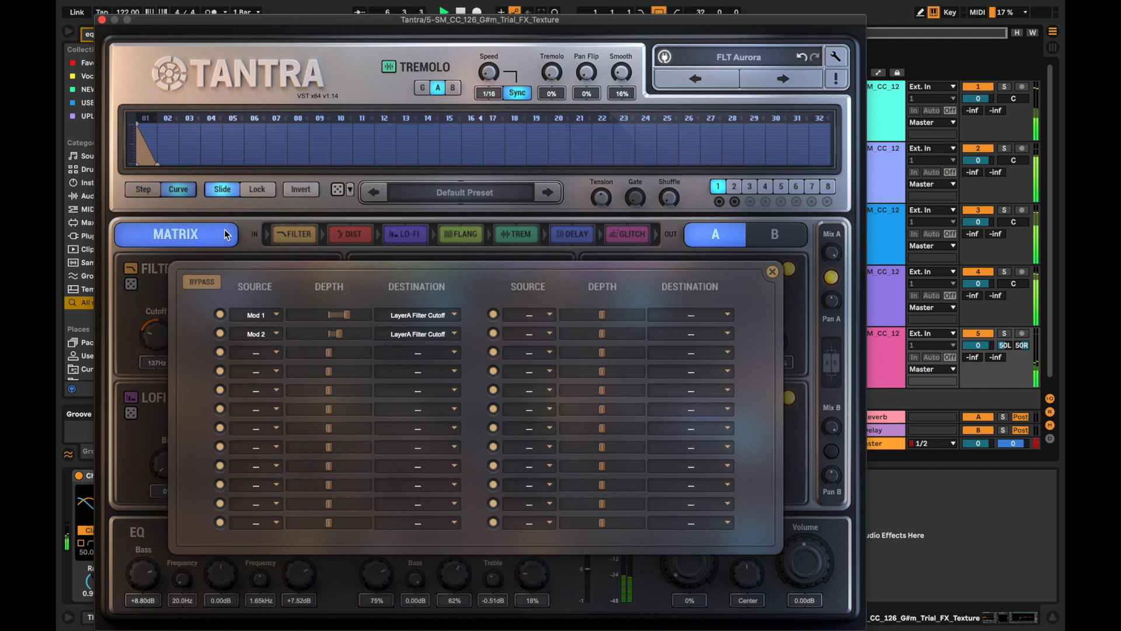
left_click(211, 242)
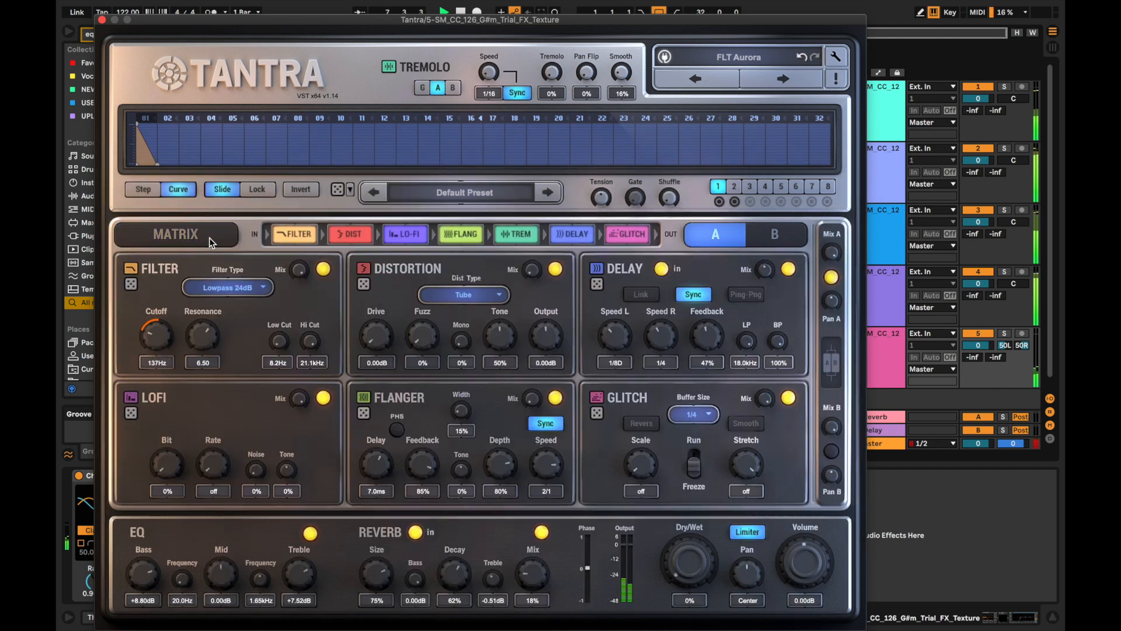
Load the FLT Clapman preset from Factory Set B in Tantra and close the plug-in window
left_click(738, 57)
mouse_move(719, 166)
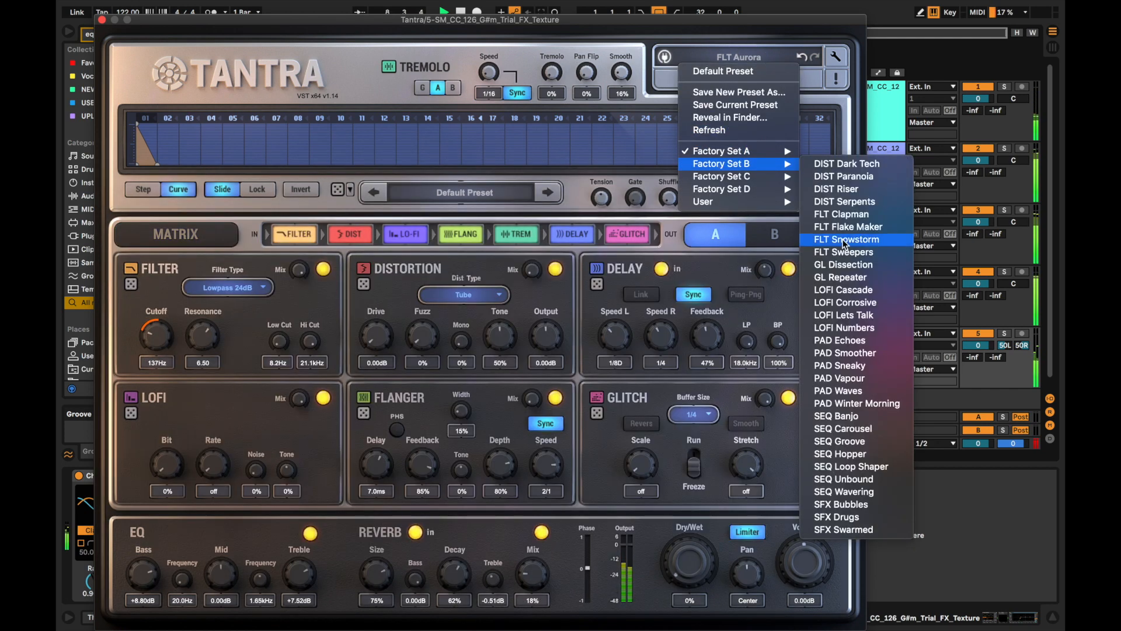
left_click(842, 213)
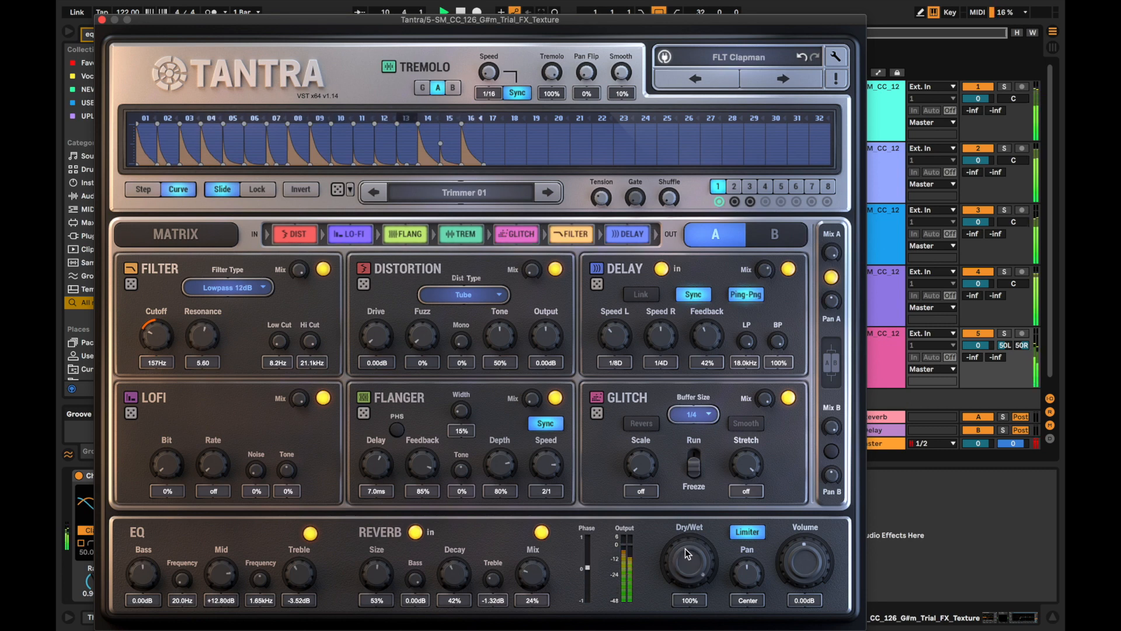
left_click(103, 21)
Save the Live Set in the Making Music - Vibes folder
left_click(636, 362)
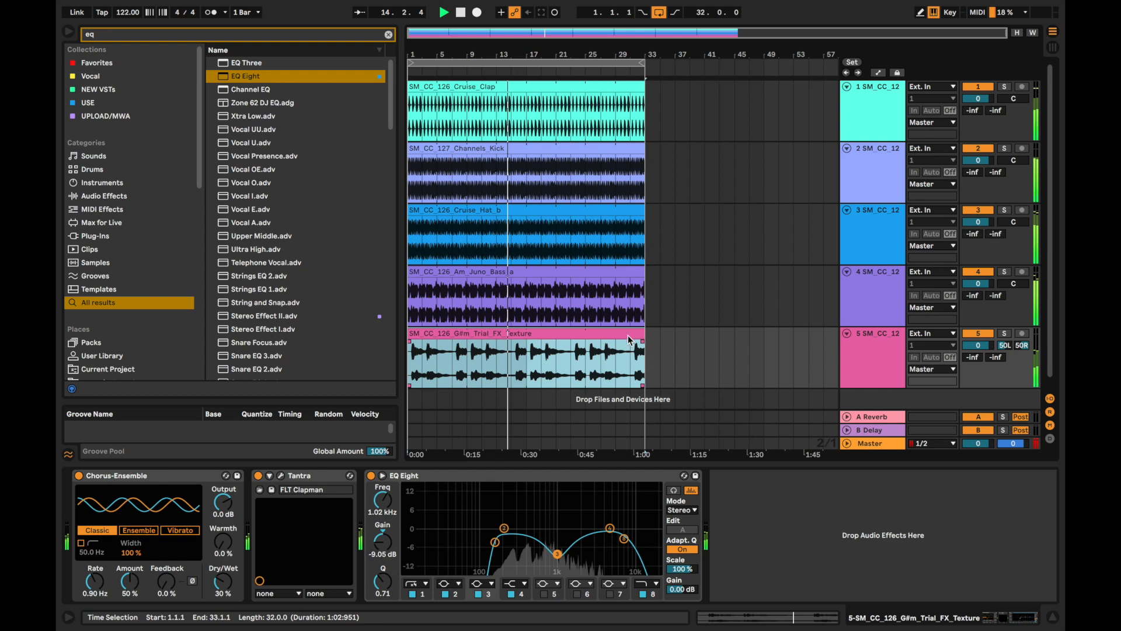
key("super+s")
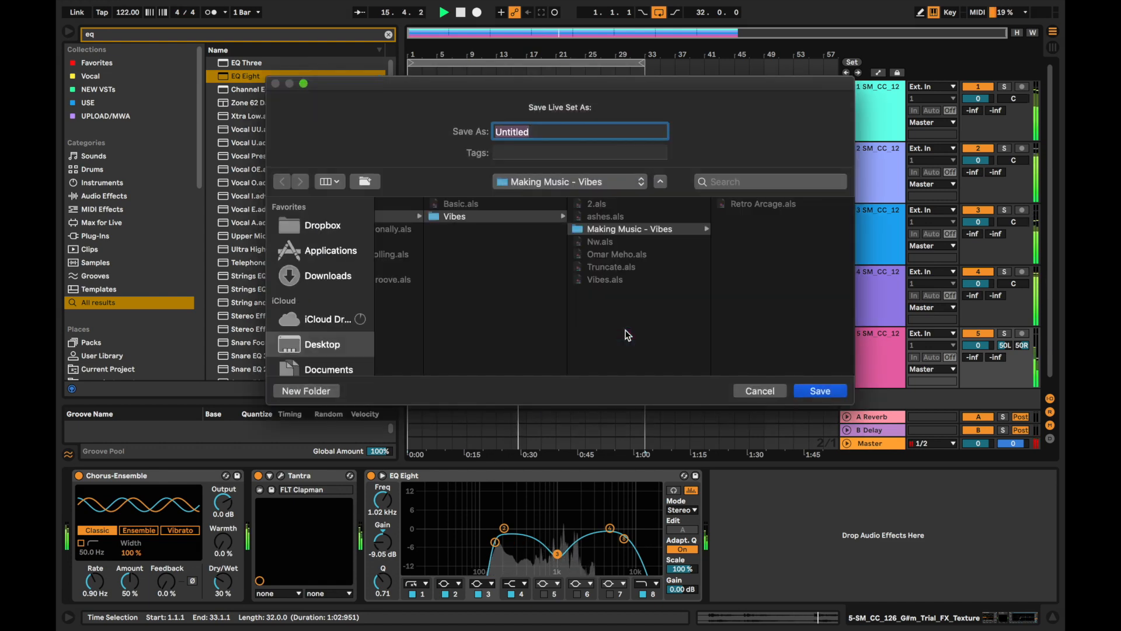
key("Return")
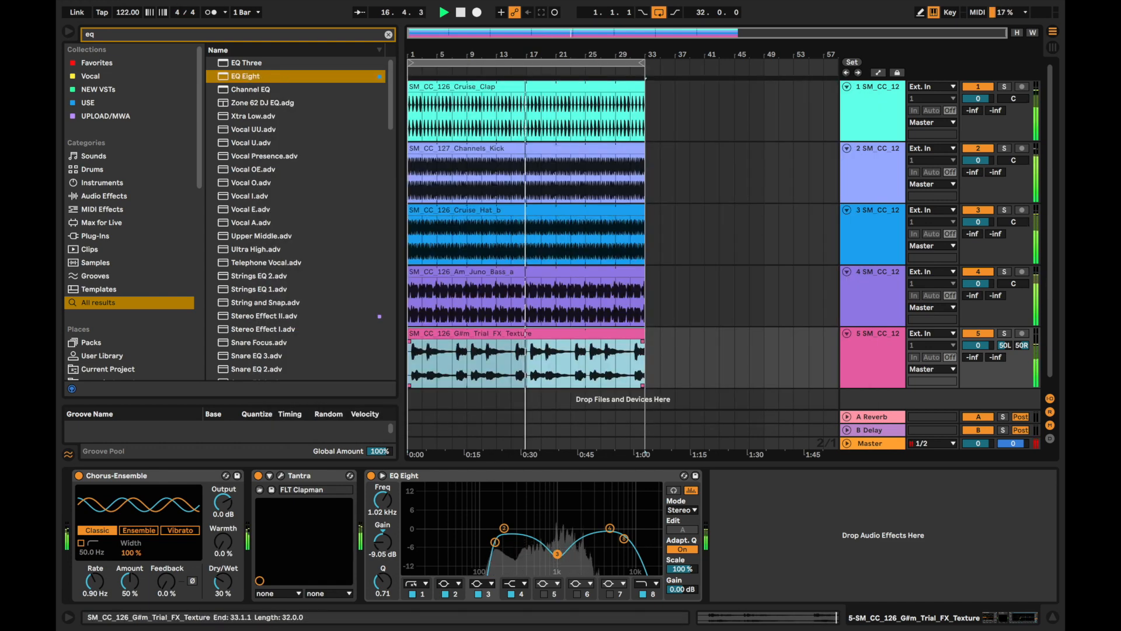
Search the browser for "com" and add the standard Compressor after EQ Eight on the texture track
left_click(872, 353)
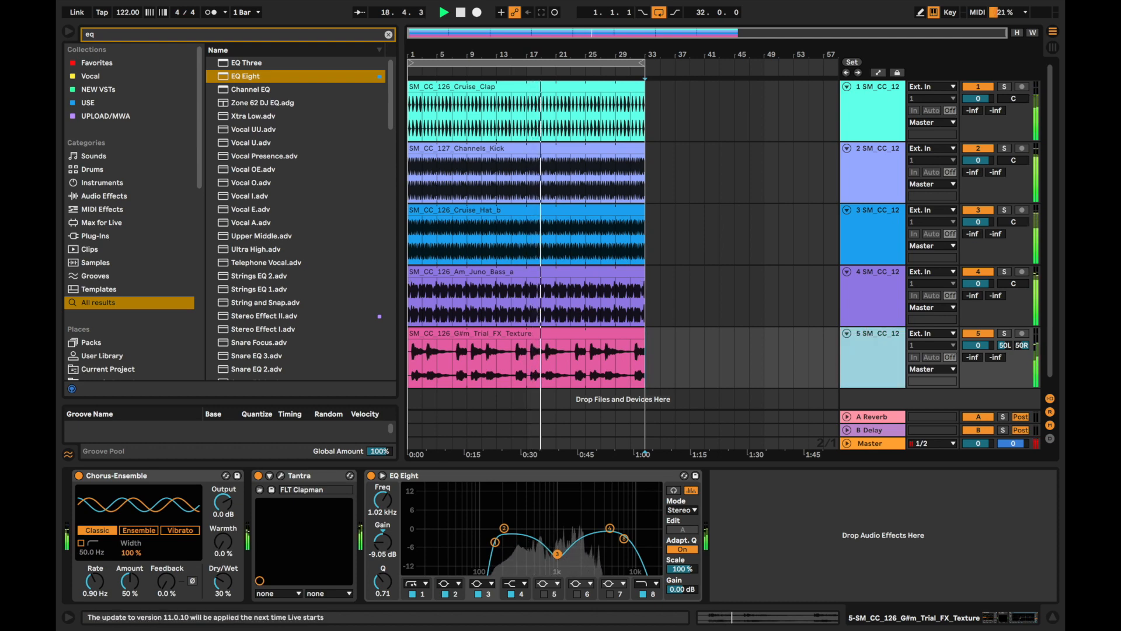
key("super+f")
type("com")
key("Down")
key("Down")
key("Return")
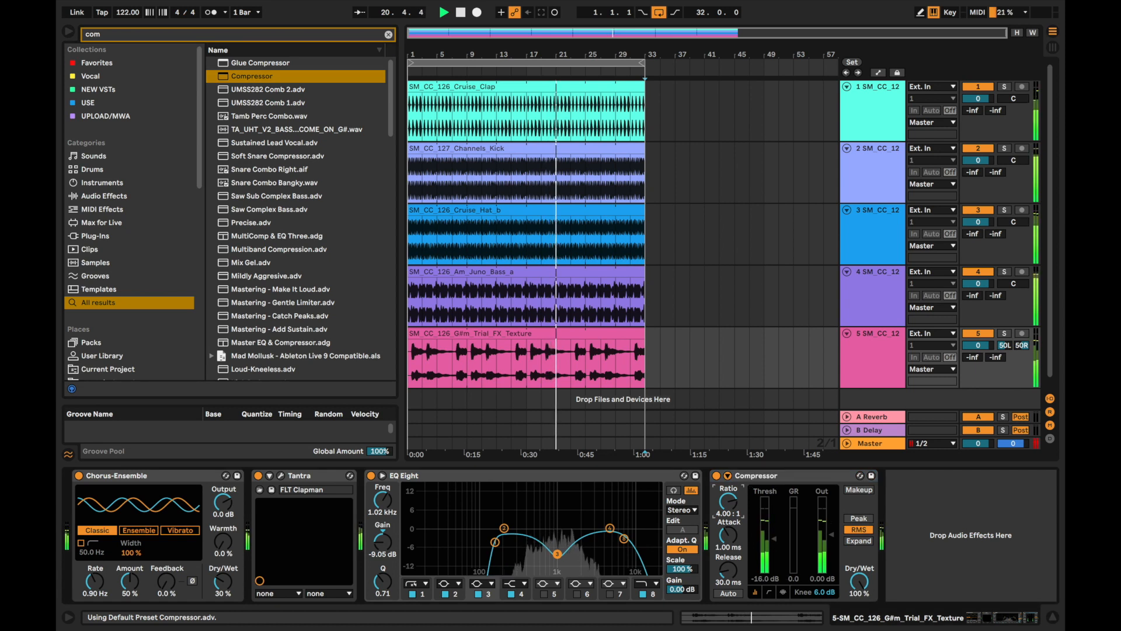
Sidechain the Compressor to the 2-SM CC 127 Channels Kick track and set its threshold to -14.2 dB during playback
left_click(728, 475)
left_click(738, 490)
left_click(738, 510)
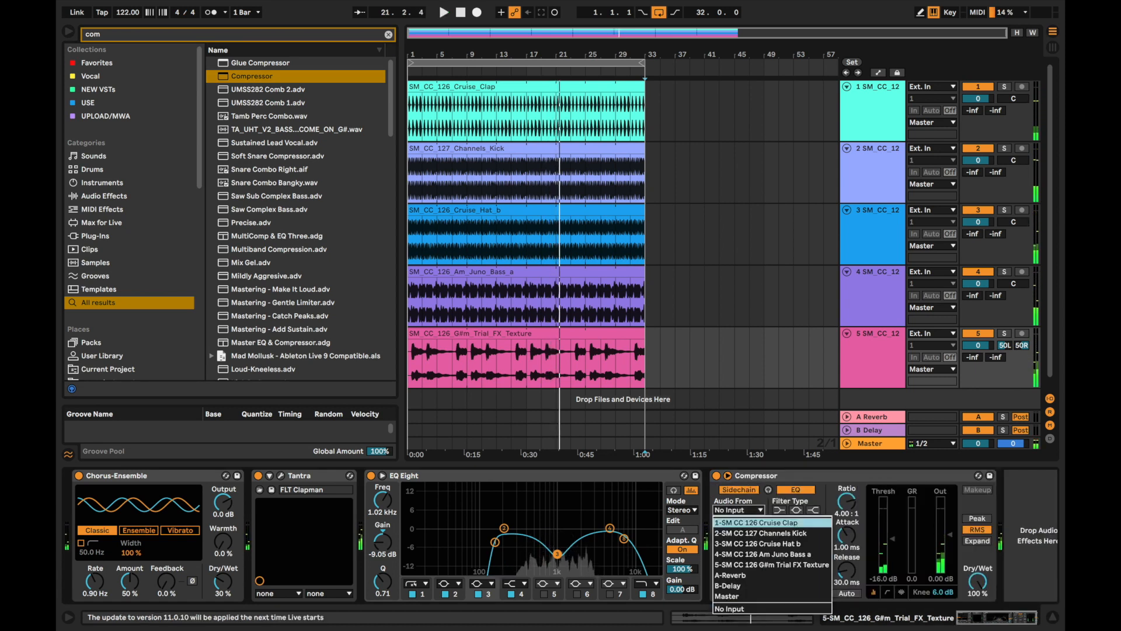
left_click(750, 533)
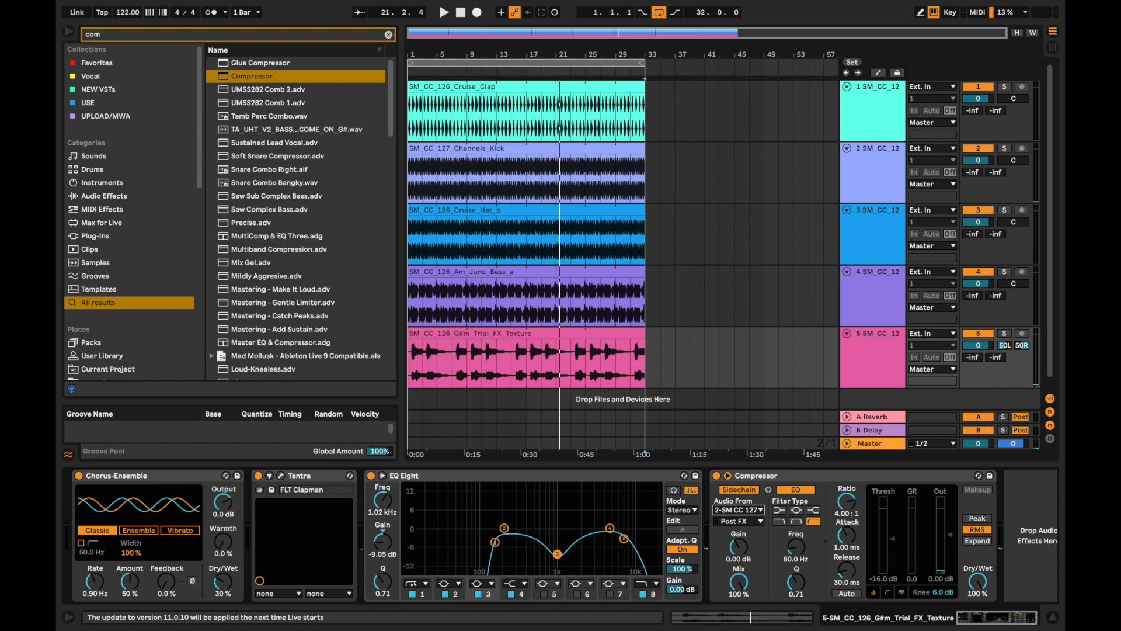
key("space")
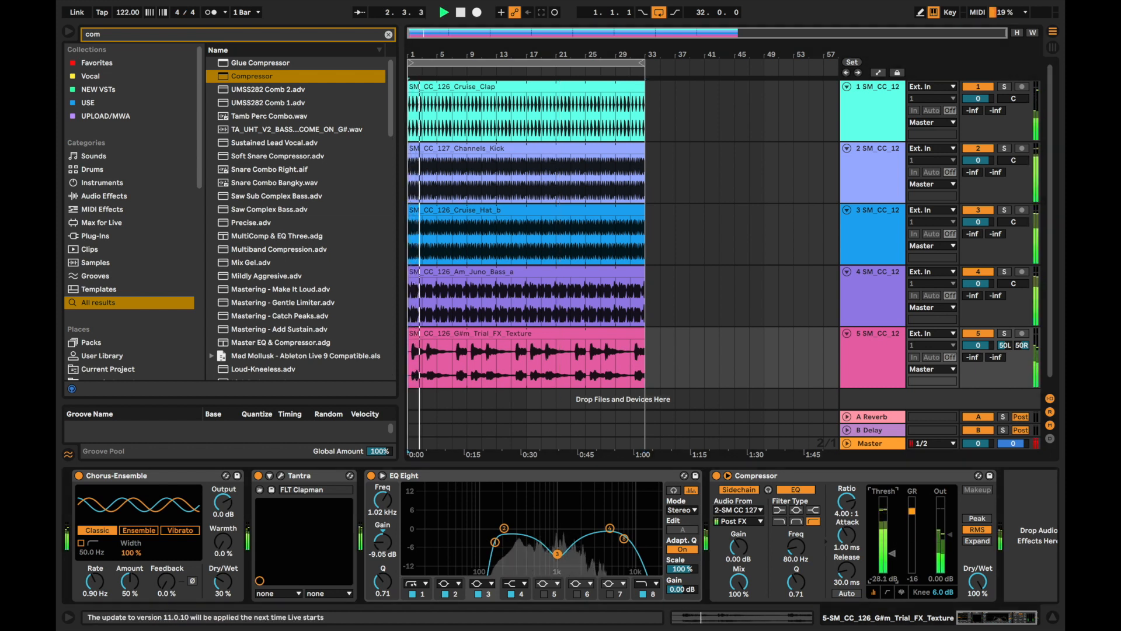
key("space")
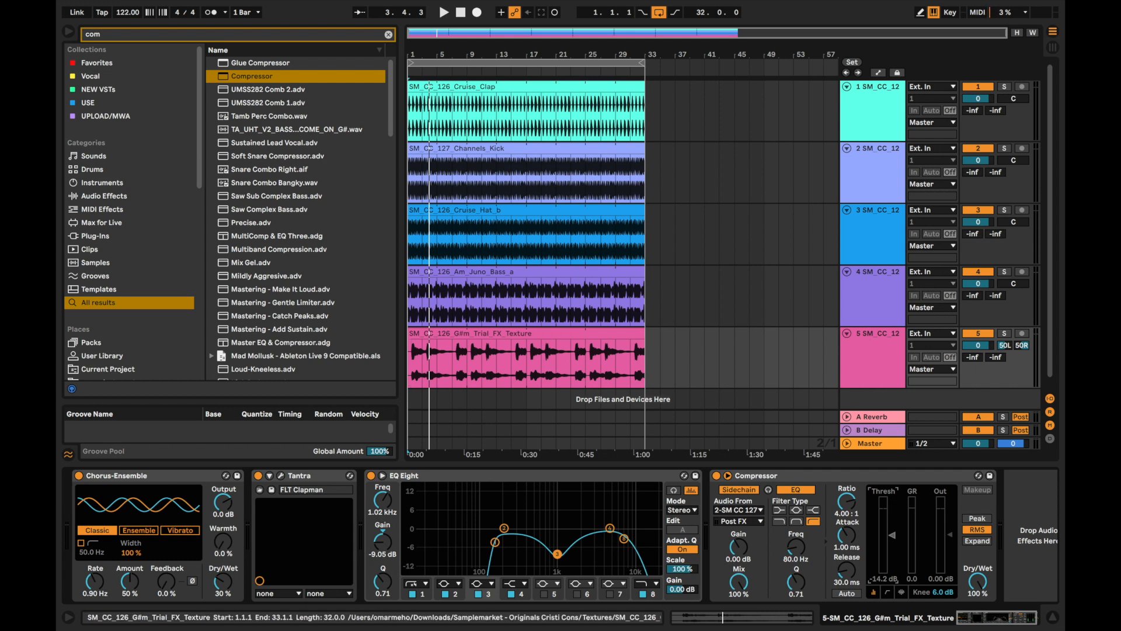
Set the insert marker to the start of the texture clip at bar 1 and play the full groove
left_click(526, 333)
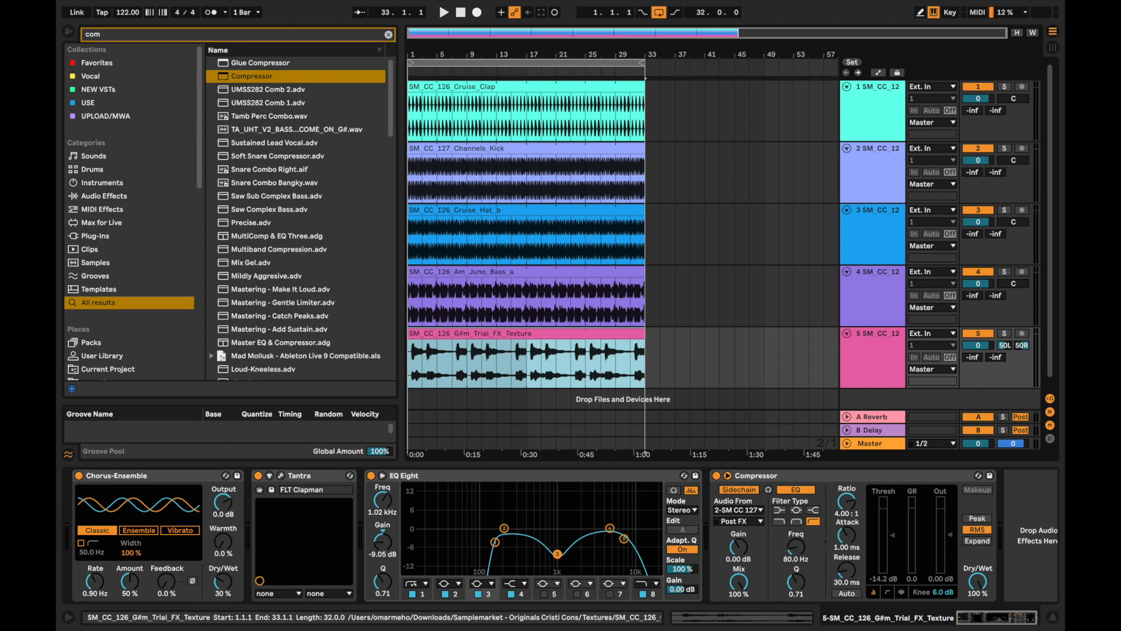
left_click(409, 362)
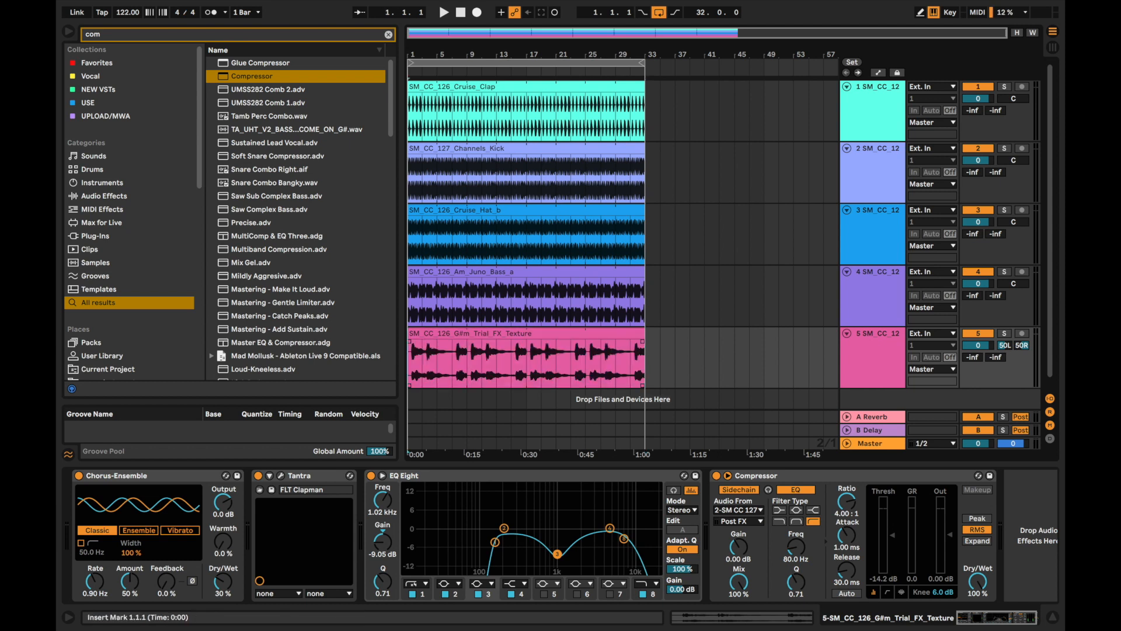
scroll(625, 234, "down", 1)
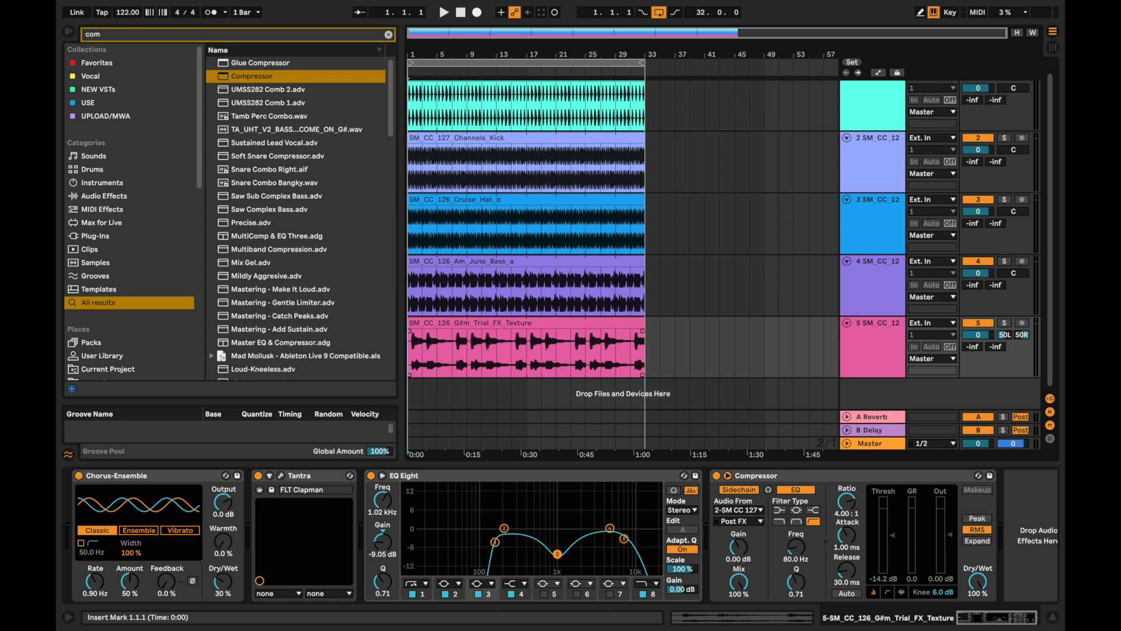
key("space")
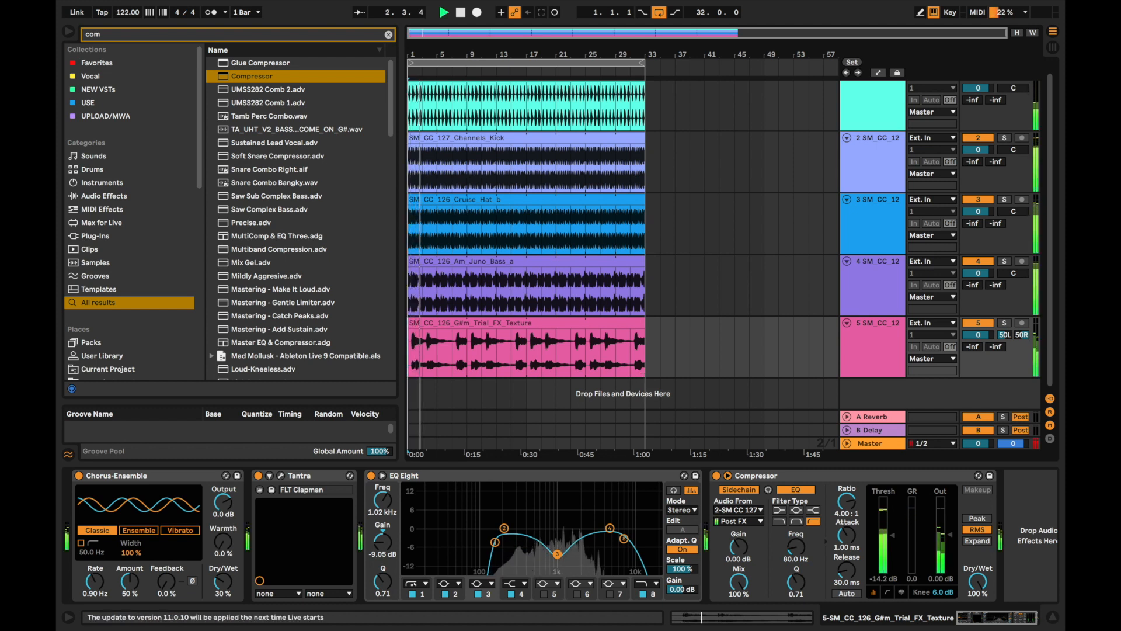
Clear the browser search and return to the Samplemarket - Originals Cristi Cons sample folder
scroll(129, 213, "down", 5)
left_click(136, 267)
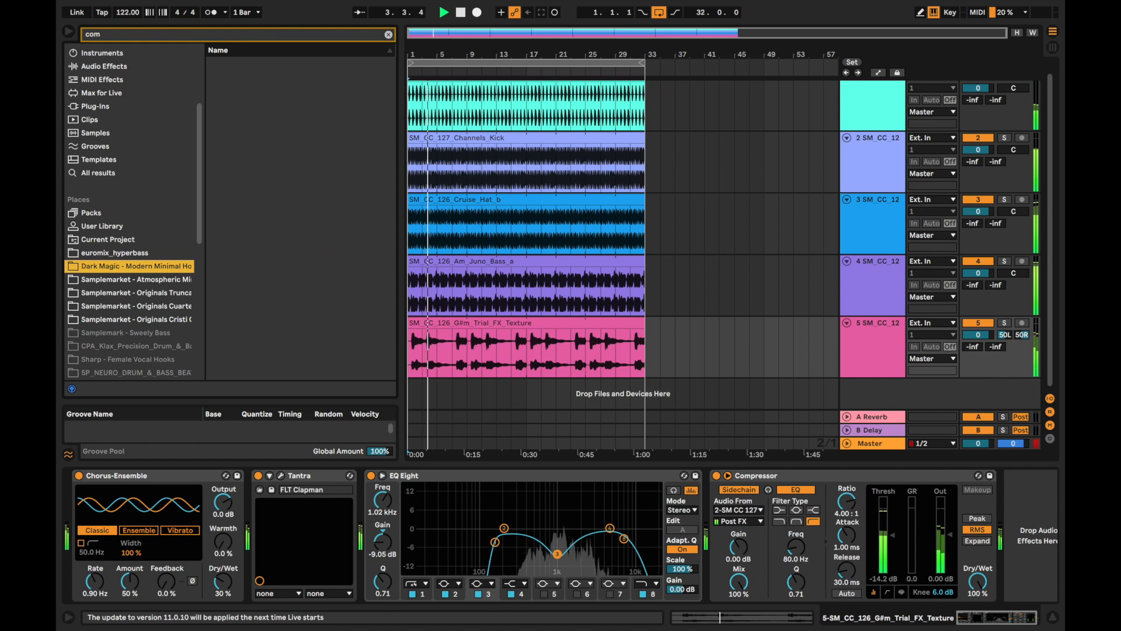
left_click(388, 35)
scroll(131, 245, "down", 6)
left_click(136, 250)
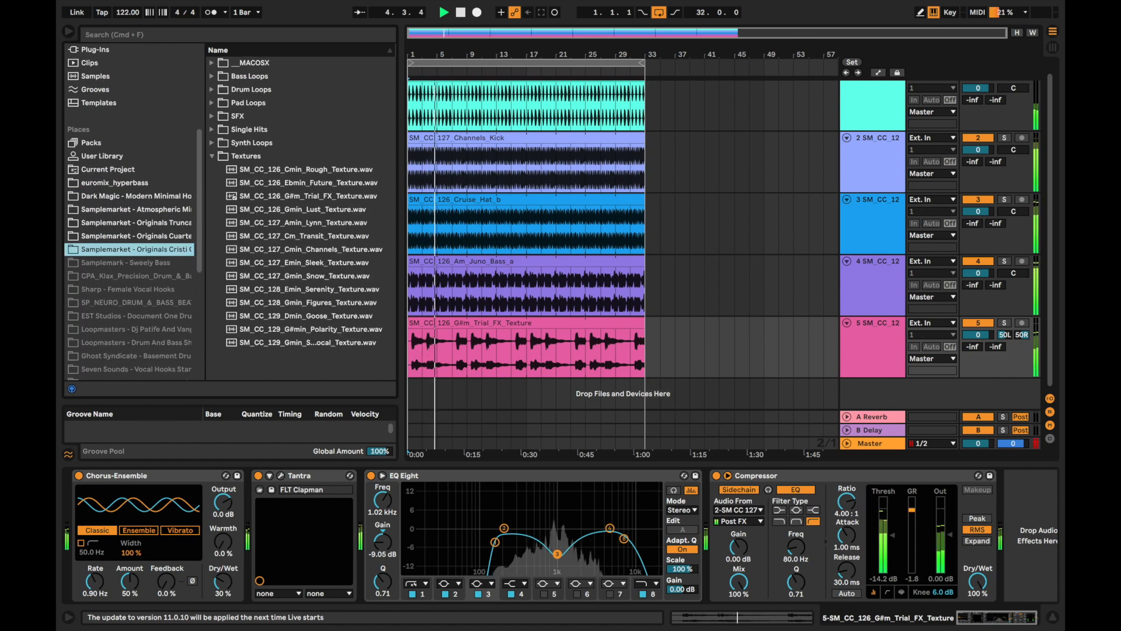
Collapse Textures, expand Pad Loops, audition SM_CC_126_Am_Juno_106_Pad.wav with playback stopped and place it on a new track at bar 49
left_click(211, 156)
left_click(212, 103)
key("space")
left_click(301, 116)
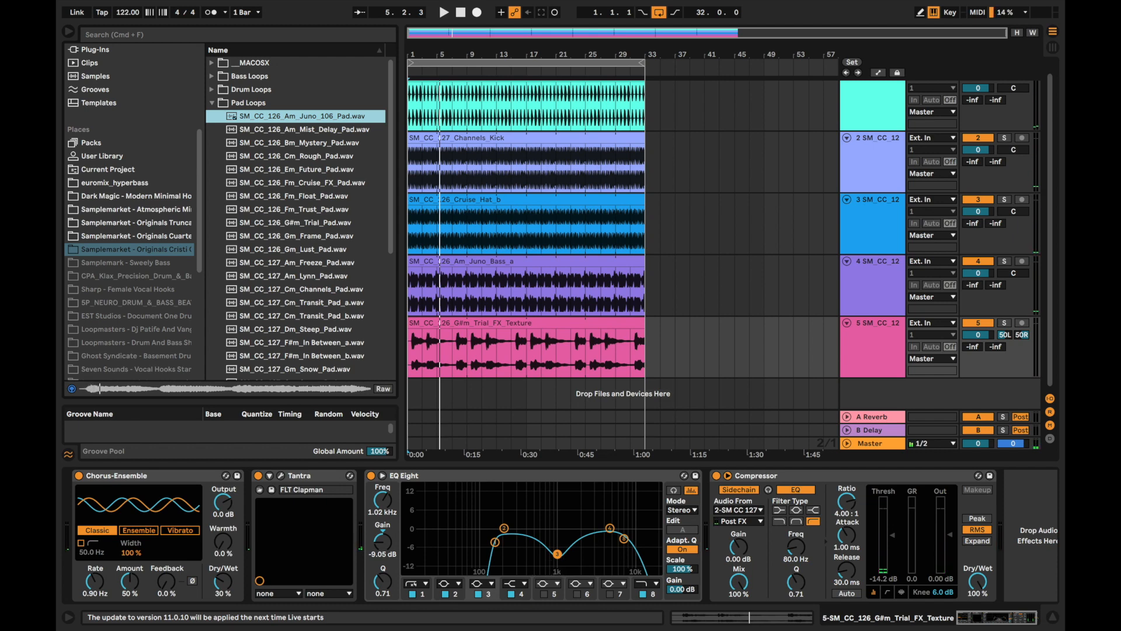
left_click_drag(302, 116, 768, 390)
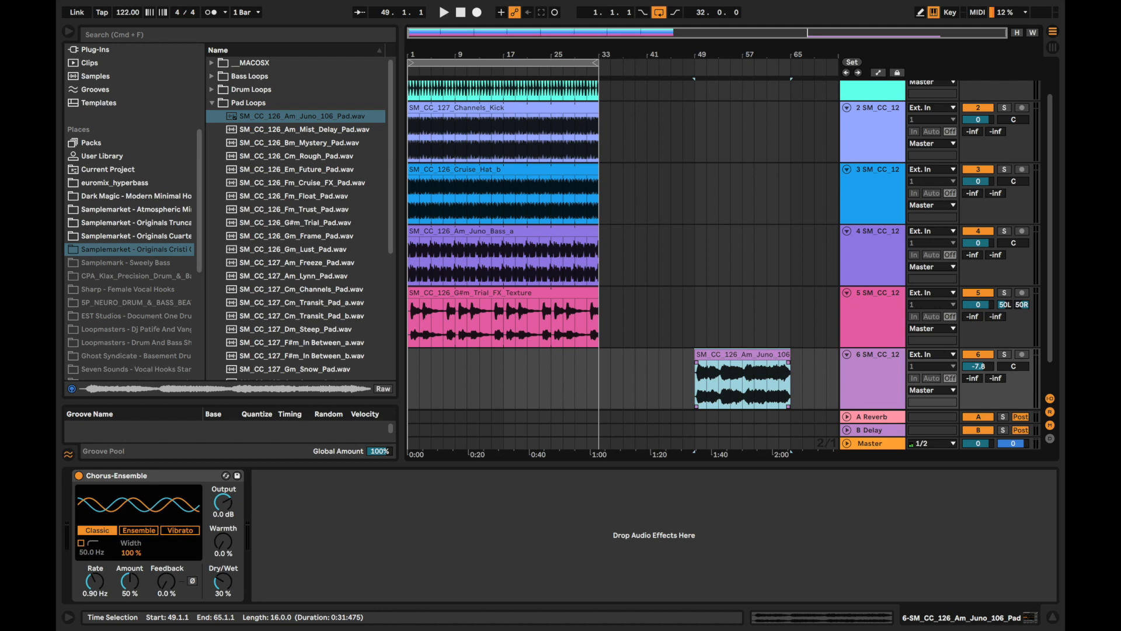
Place copies of the G#m_Trial_FX_Texture and Am_Juno_Bass_a clips at bar 49 on their own tracks and play from there
left_click(513, 293)
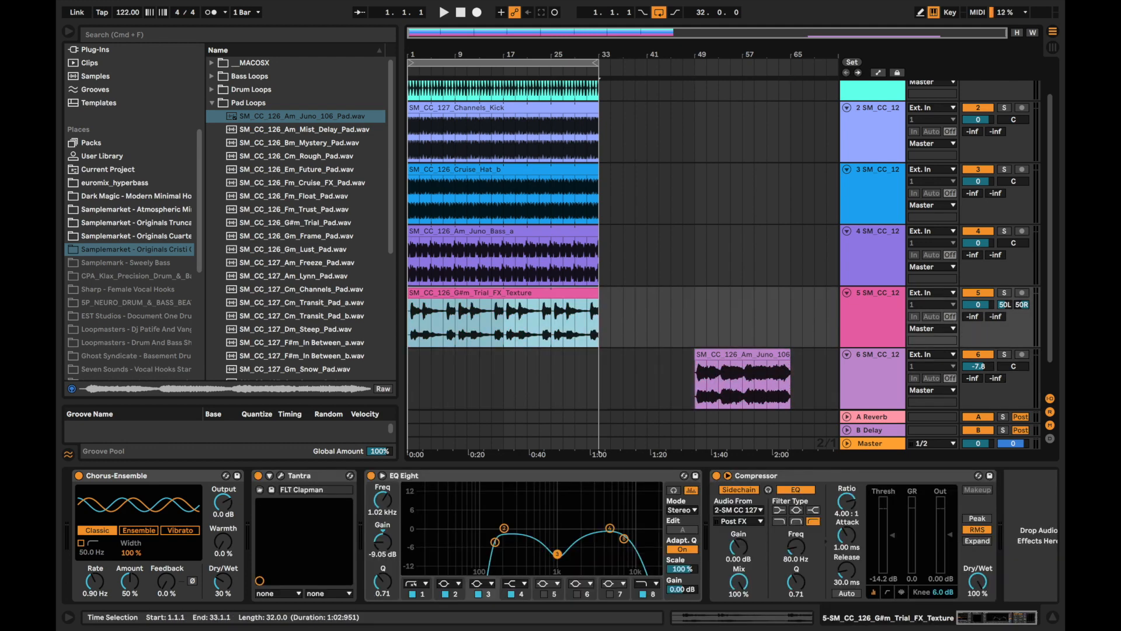
left_click_drag(514, 292, 801, 292)
left_click_drag(513, 231, 803, 231)
key("space")
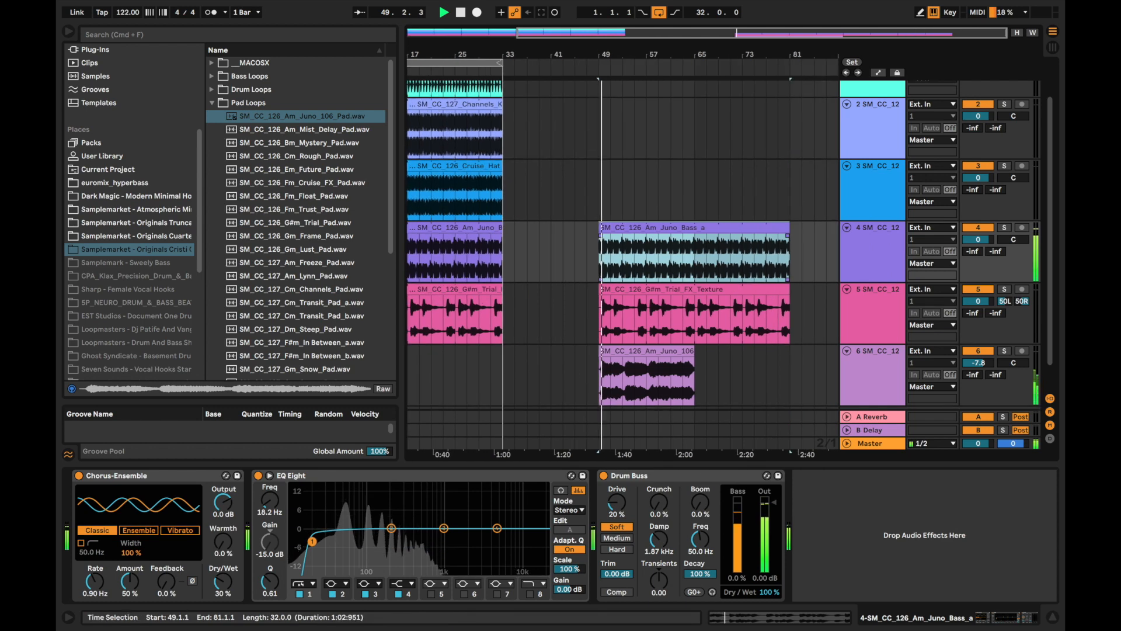
Delete the copied bass and texture material between bars 65 and 81
key("minus")
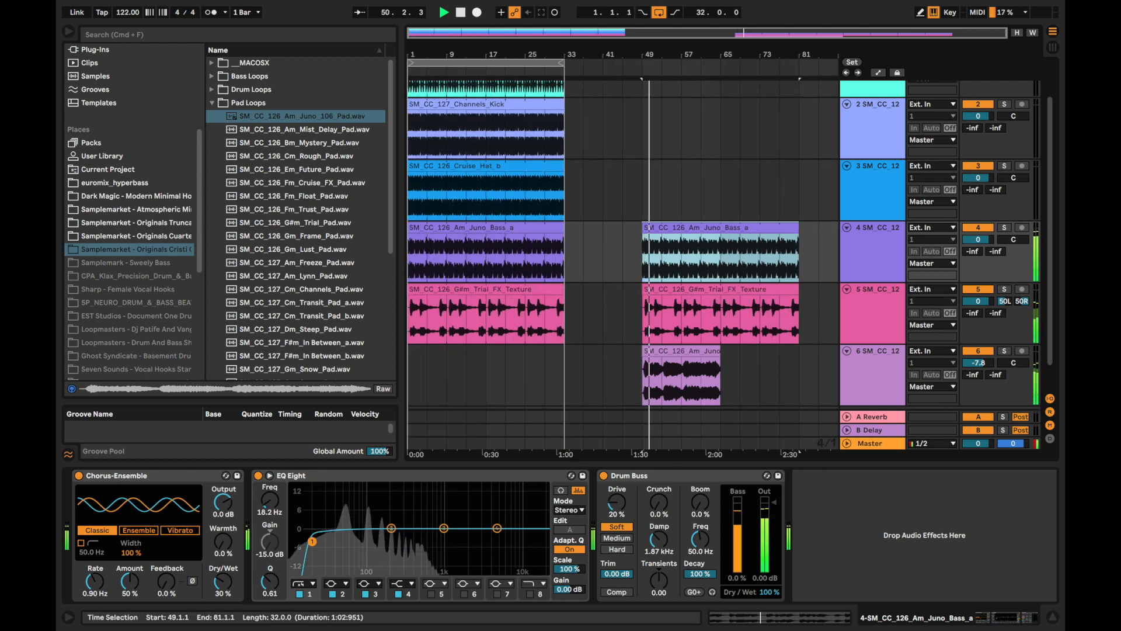
left_click_drag(720, 321, 798, 196)
key("Delete")
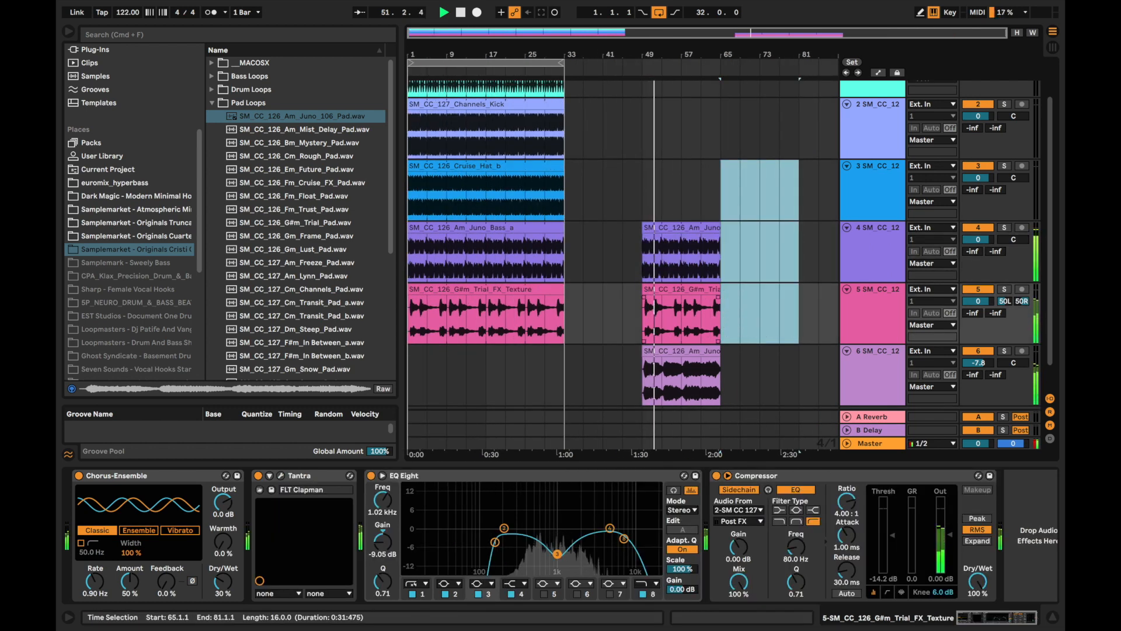
Copy the Cruise_Hat_b clip to bar 53 and add an Auto Filter to the hat track
left_click_drag(486, 166, 740, 166)
key("space")
key("super+f")
type("aut")
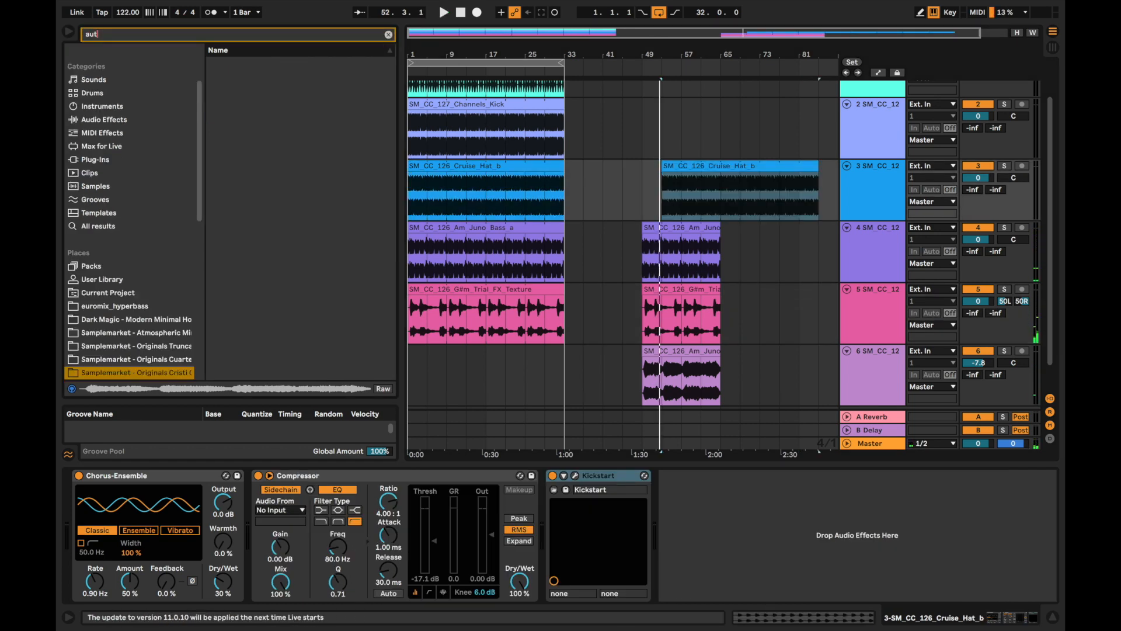
left_click(98, 226)
left_click(249, 77)
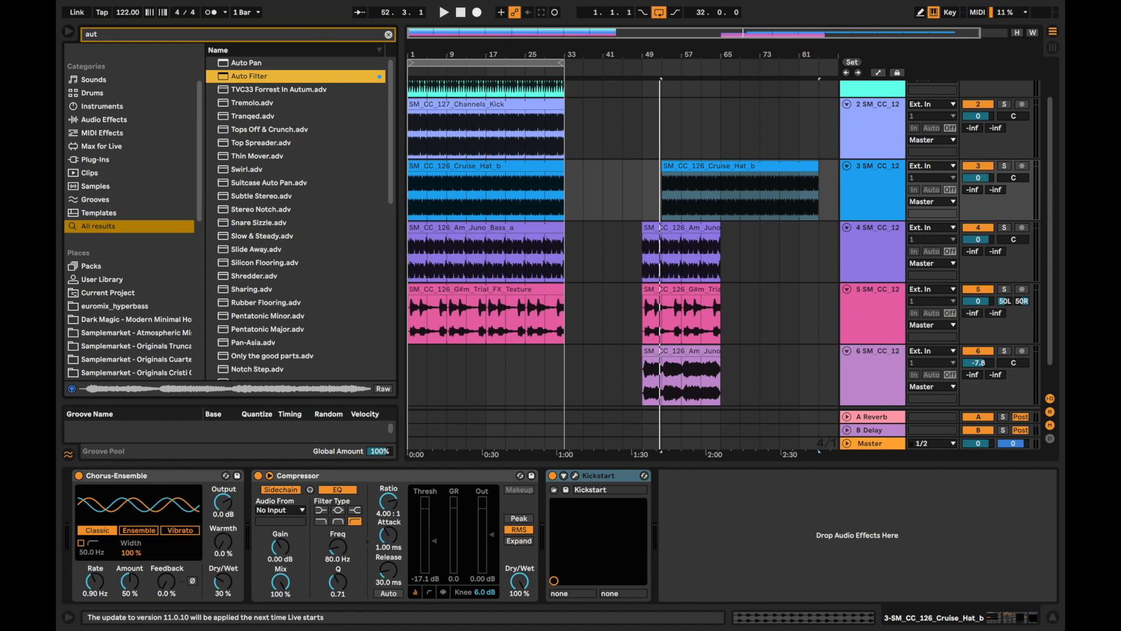
key("Return")
Automate the hat track's Auto Filter Device On so it is off before bar 49 and on from there
right_click(665, 475)
left_click(695, 485)
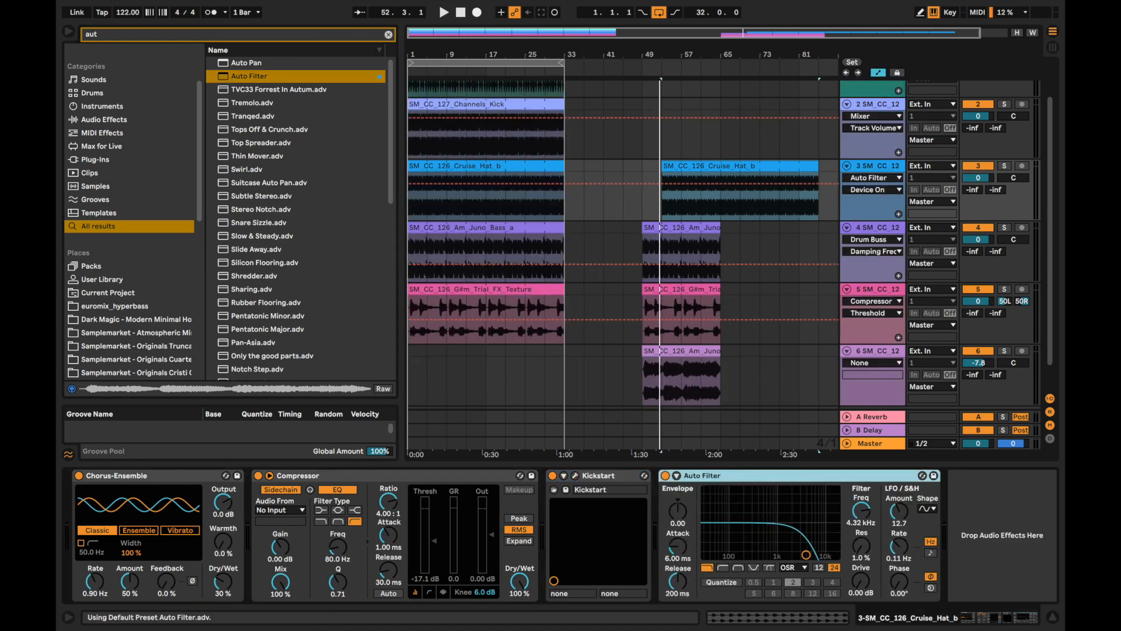
left_click(633, 183)
left_click_drag(614, 183, 614, 207)
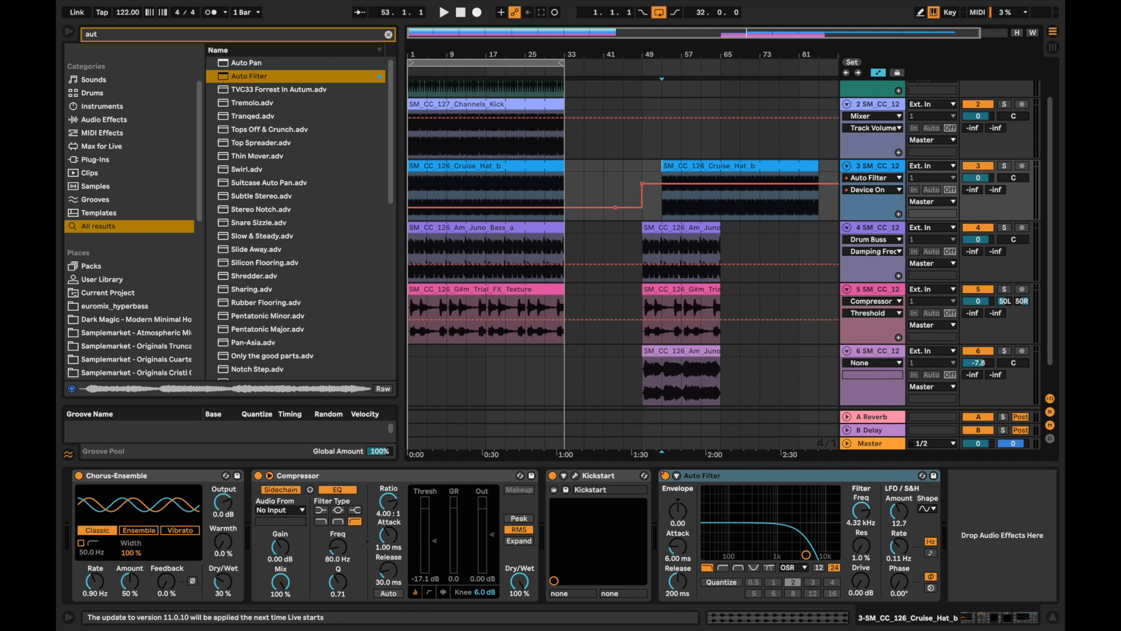
Set the hat's Auto Filter frequency to 1.96 kHz and its LFO amount to 0.00 during playback from bar 53
left_click_drag(898, 511, 898, 551)
key("space")
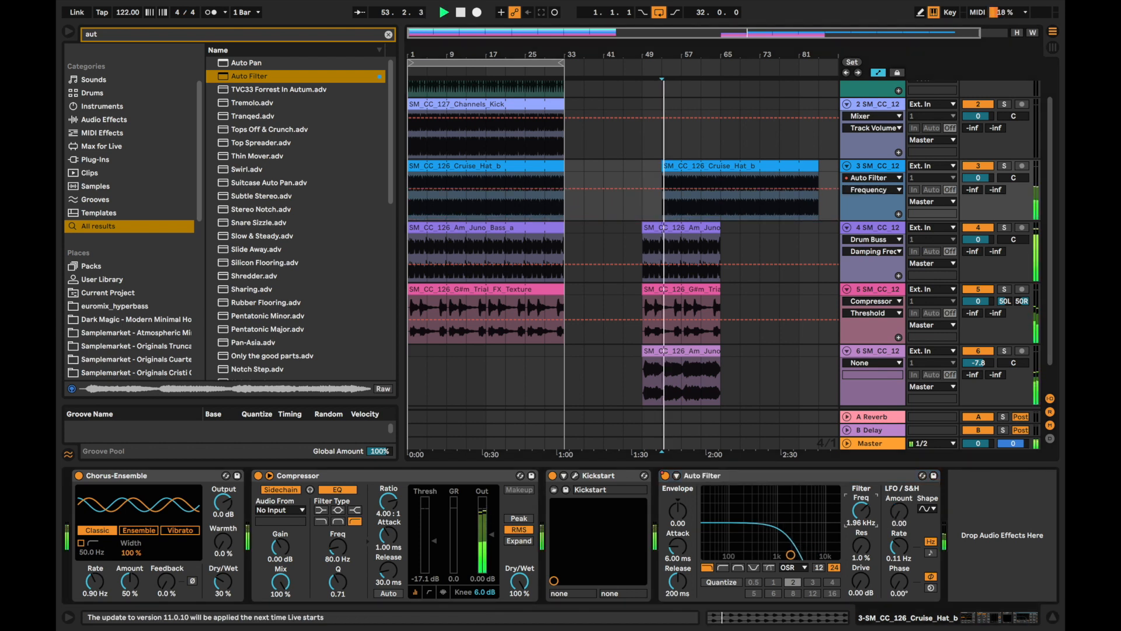
left_click(898, 512)
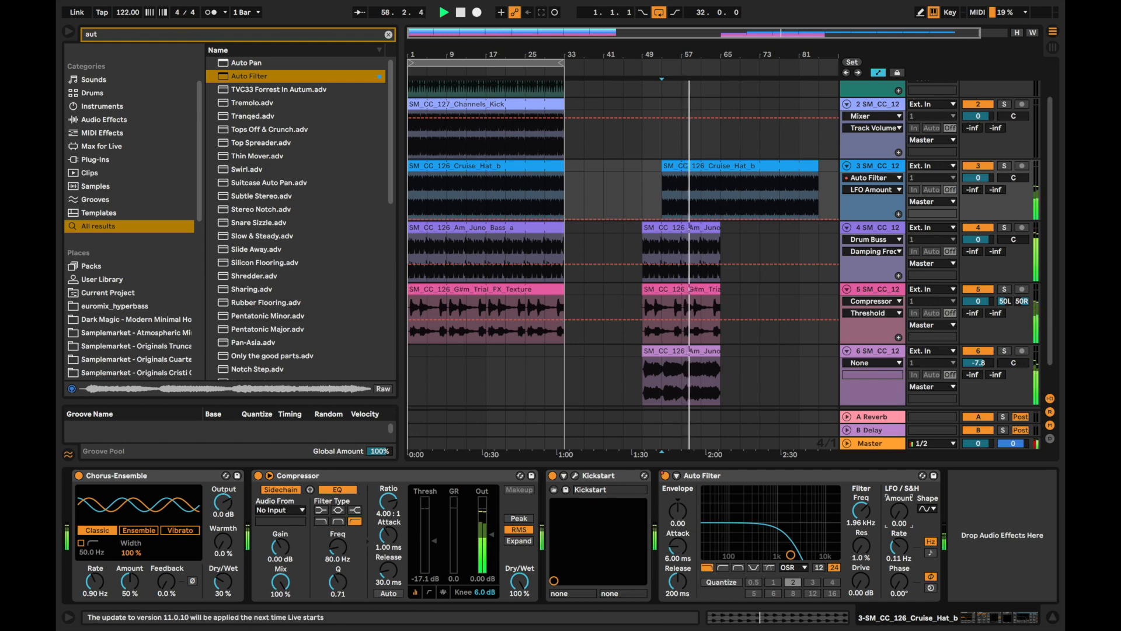
Show the A-Reverb send automation on the hat track
right_click(961, 196)
right_click(969, 190)
left_click(934, 227)
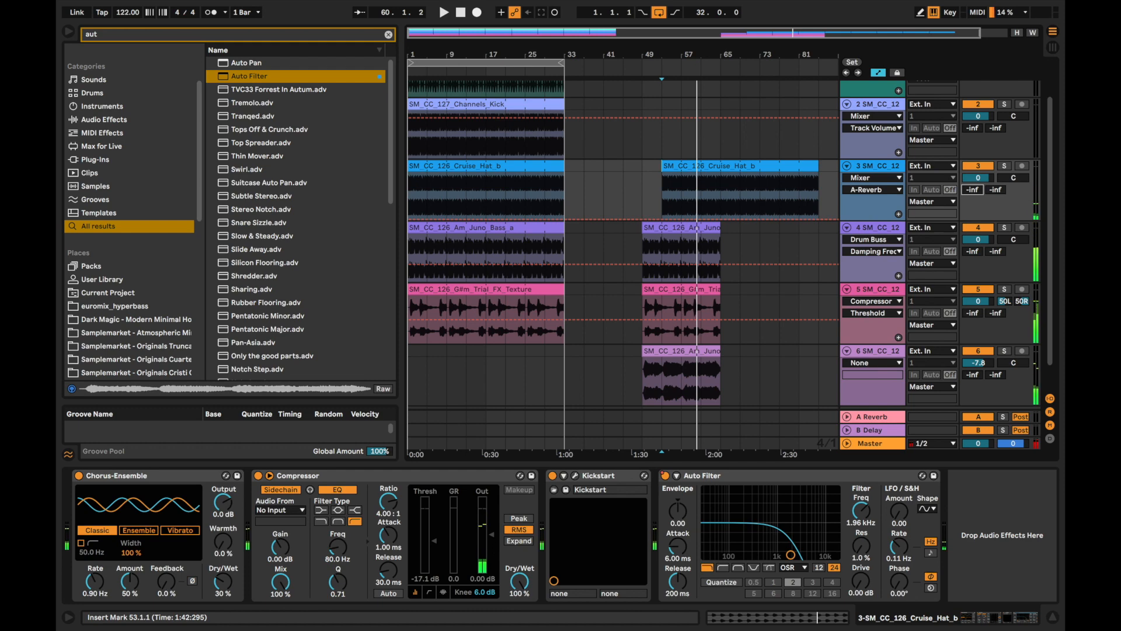
Split the kick clip at bar 5 and place a copy of its first four bars at bar 61 on the kick track
key("space")
left_click(427, 133)
key("super+e")
left_click(417, 104)
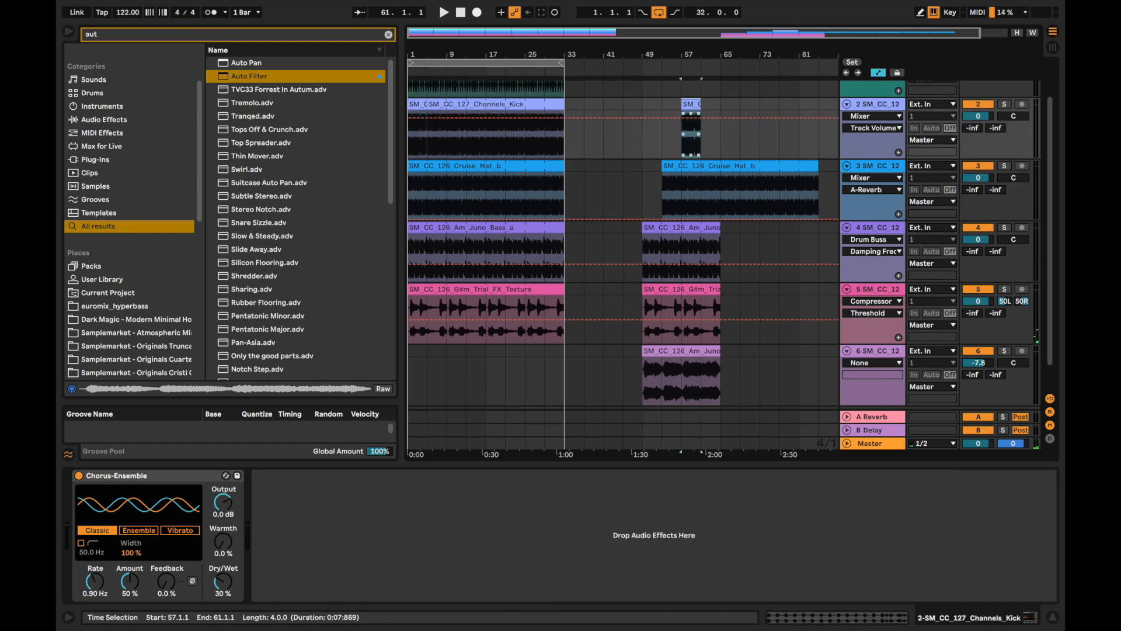
left_click(662, 195)
key("space")
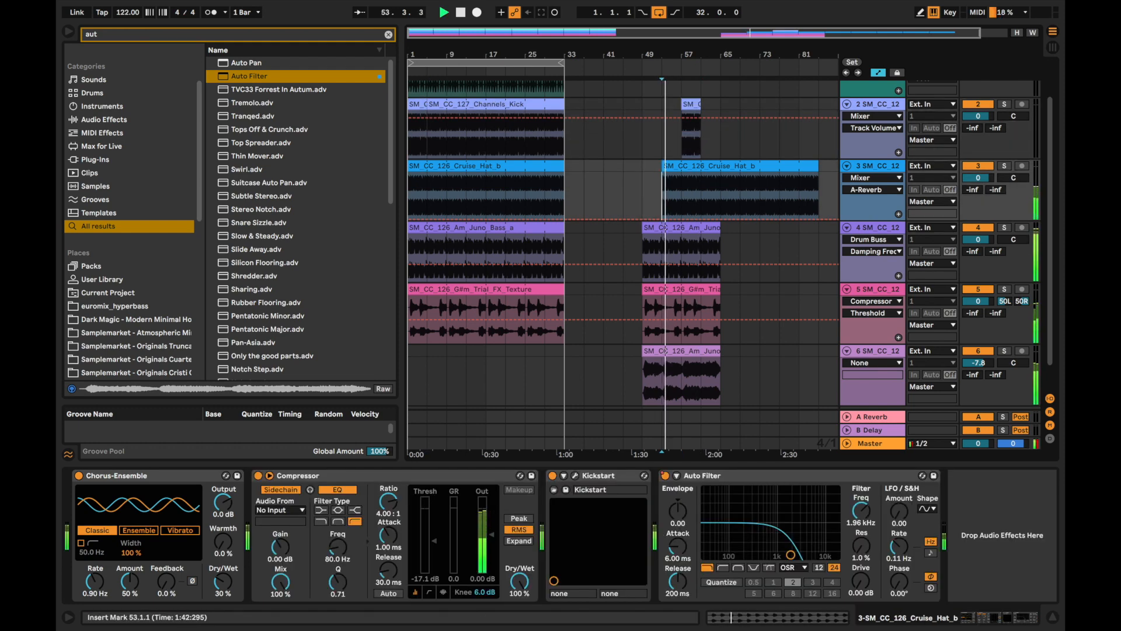
left_click_drag(691, 104, 711, 104)
Automate the hat's A-Reverb send to rise from bar 57 to a peak at bar 65, dropping back to -inf there
right_click(972, 189)
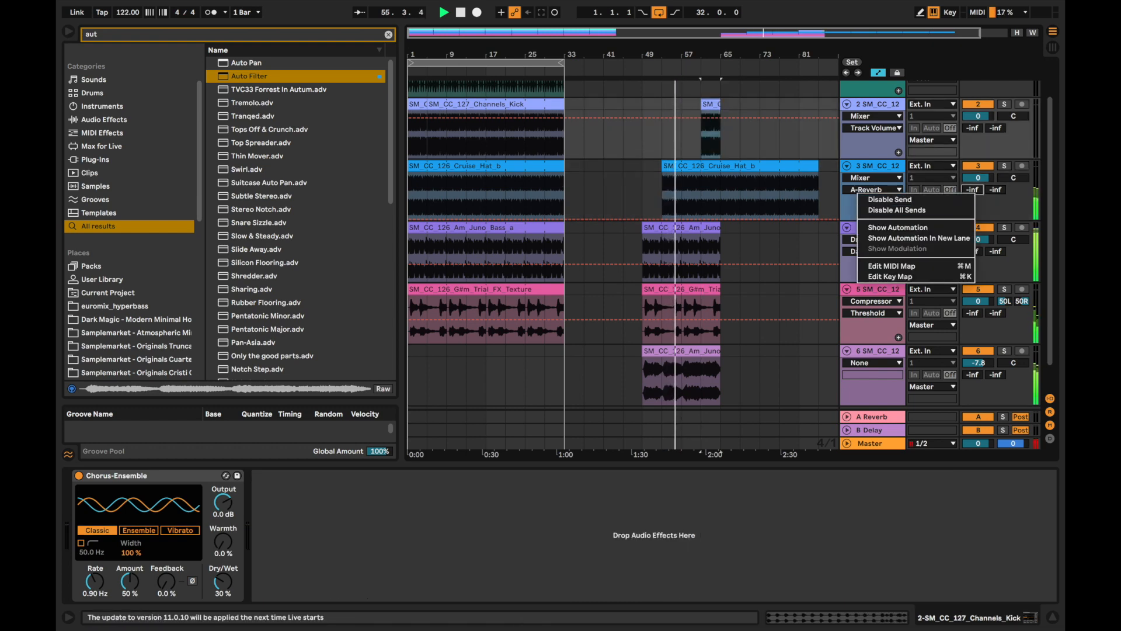
left_click(897, 228)
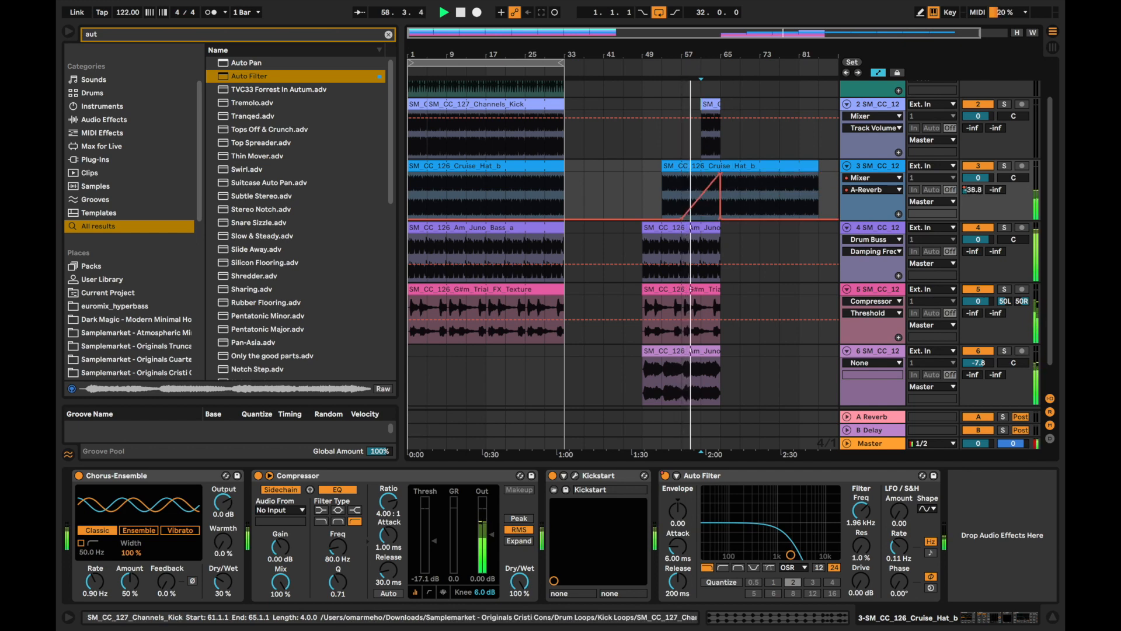
scroll(711, 131, "up", 5)
scroll(711, 132, "down", 5)
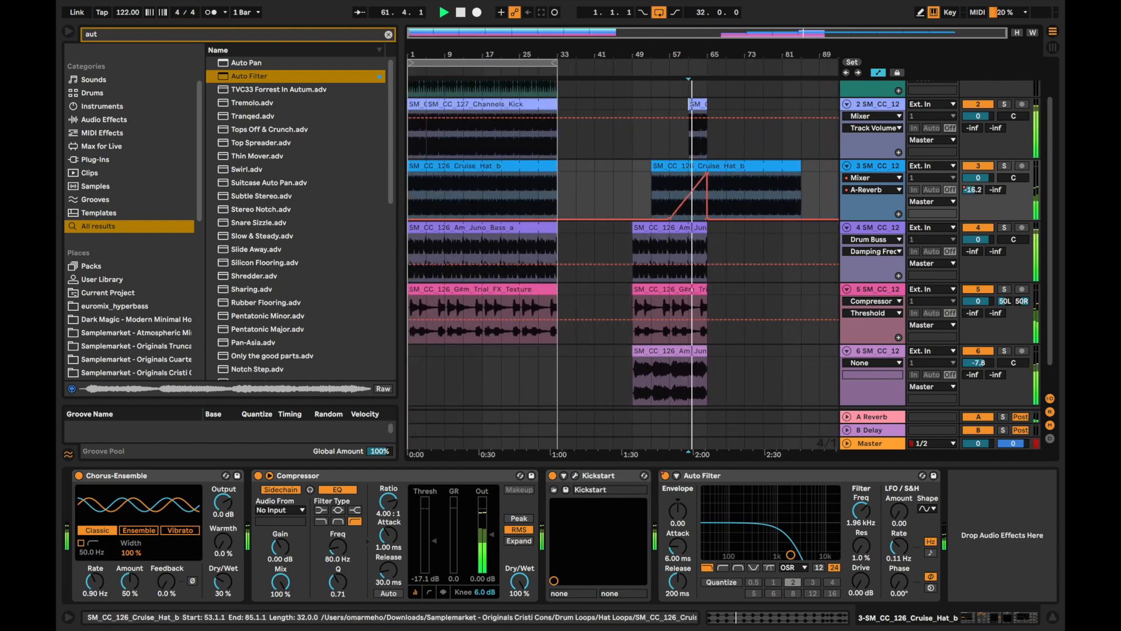
Copy the hat's Auto Filter to the Channels_Kick track, set its frequency to 2.42 kHz and resume playback
scroll(711, 131, "up", 2)
key("space")
left_click(702, 475)
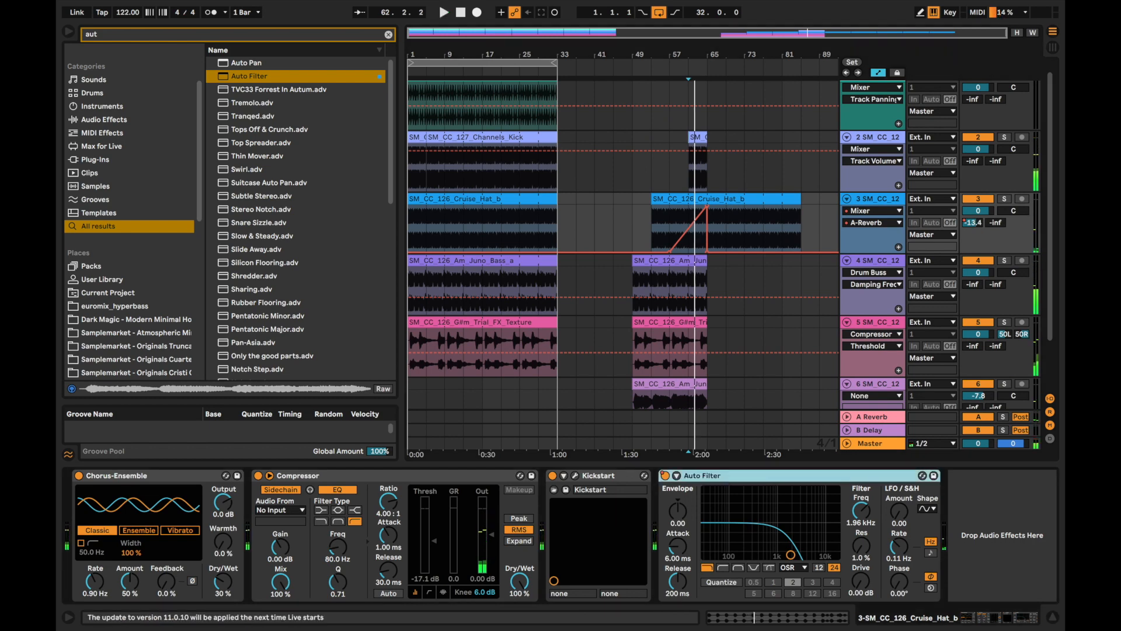
left_click(876, 137)
left_click(655, 535)
key("super+v")
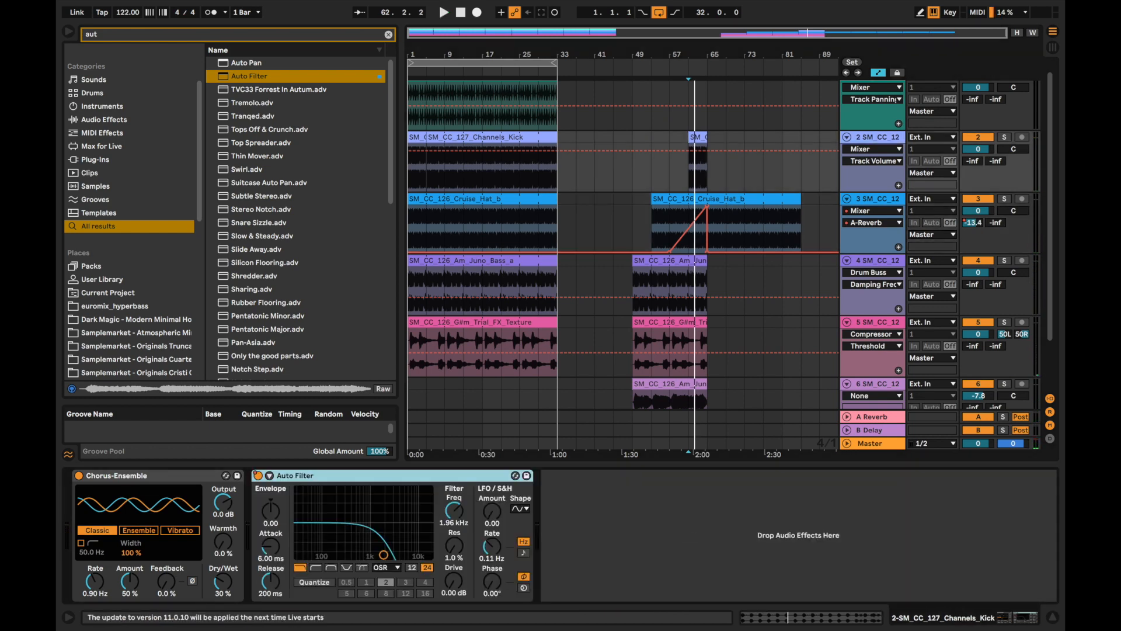
left_click_drag(454, 511, 454, 507)
key("space")
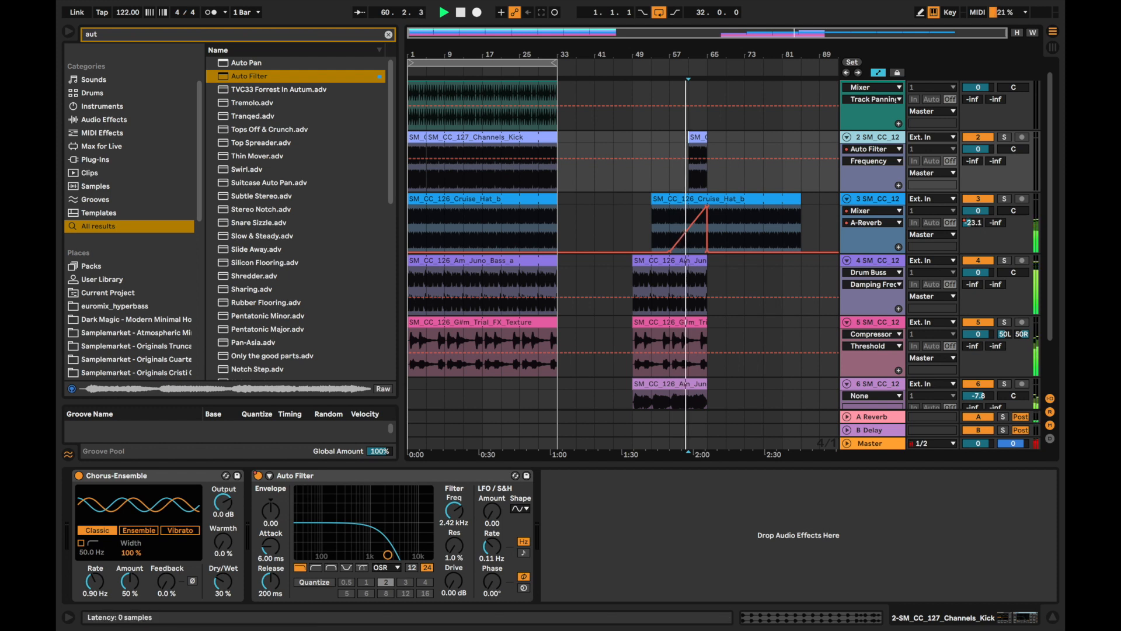
Automate the kick's Auto Filter Device On so it is on only between bars 49 and 65
right_click(258, 475)
left_click(277, 480)
left_click(707, 155)
left_click_drag(707, 155, 707, 179)
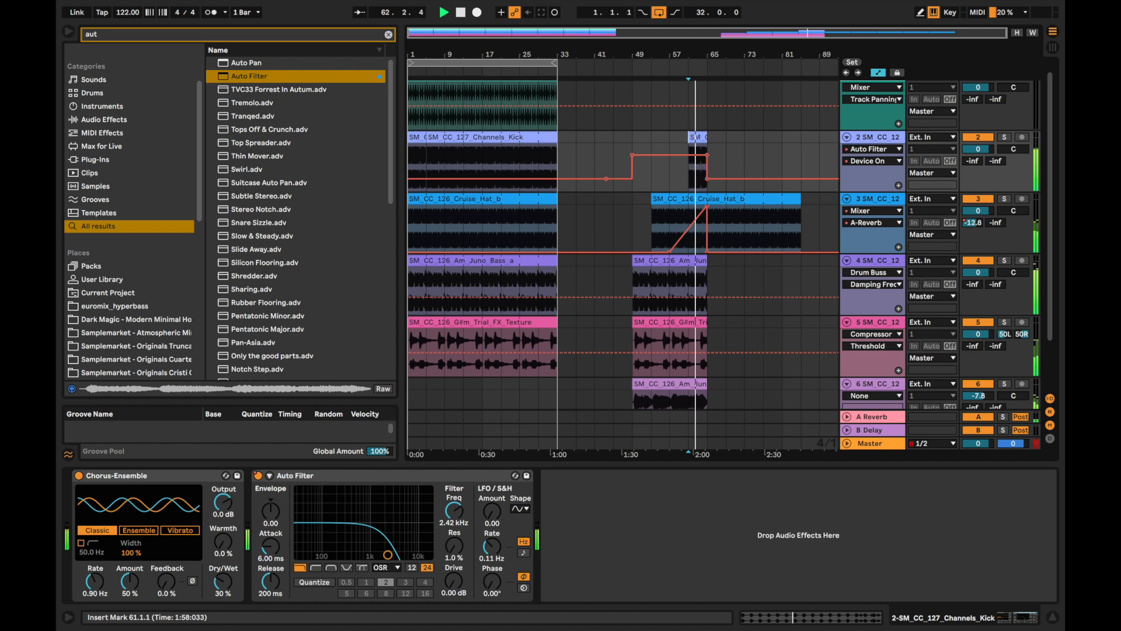
Raise the kick's Auto Filter frequency to 3.24 kHz during playback, select the short kick clip and stop playback
left_click(453, 510)
left_click_drag(453, 510, 454, 506)
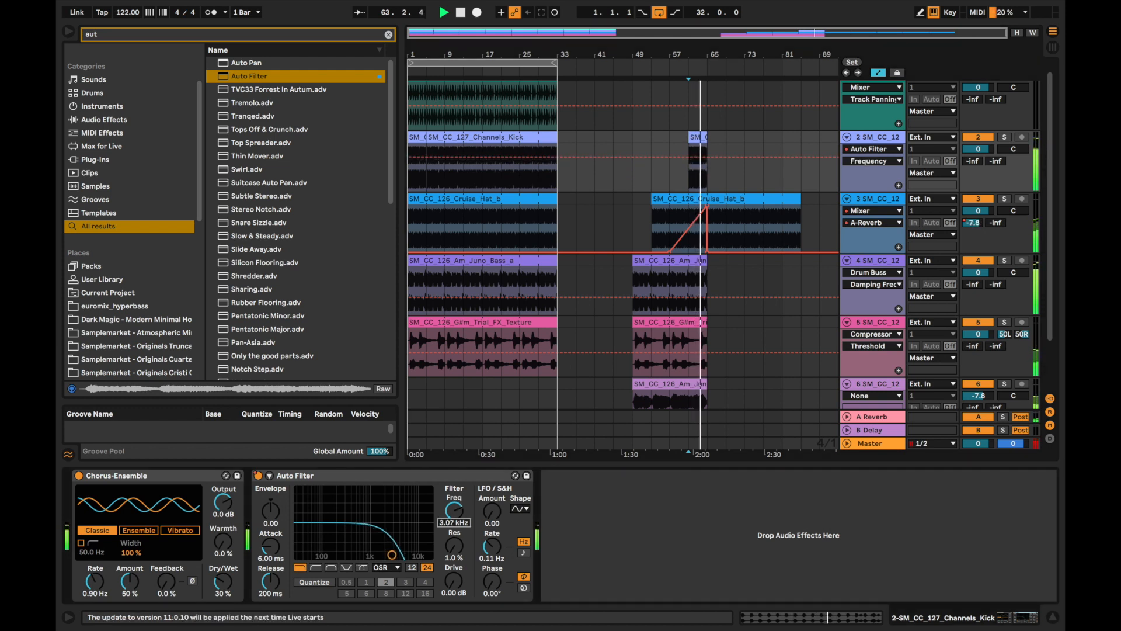
left_click(706, 137)
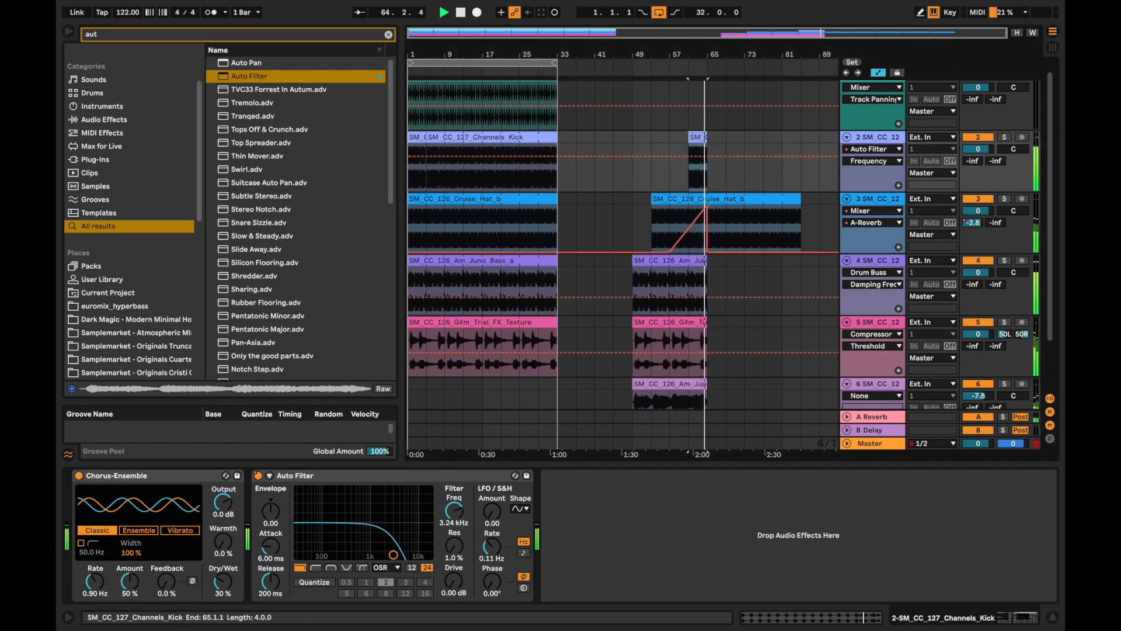
key("space")
Show the kick's Auto Filter Device On automation and keep it on beyond bar 65
right_click(258, 475)
left_click(292, 484)
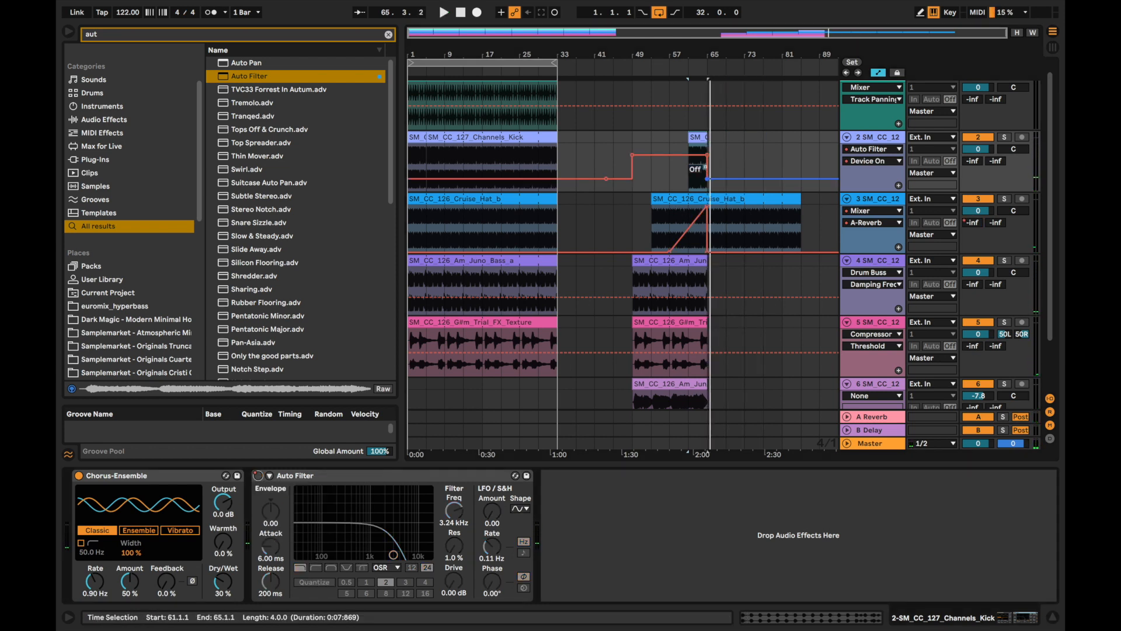
left_click(690, 168)
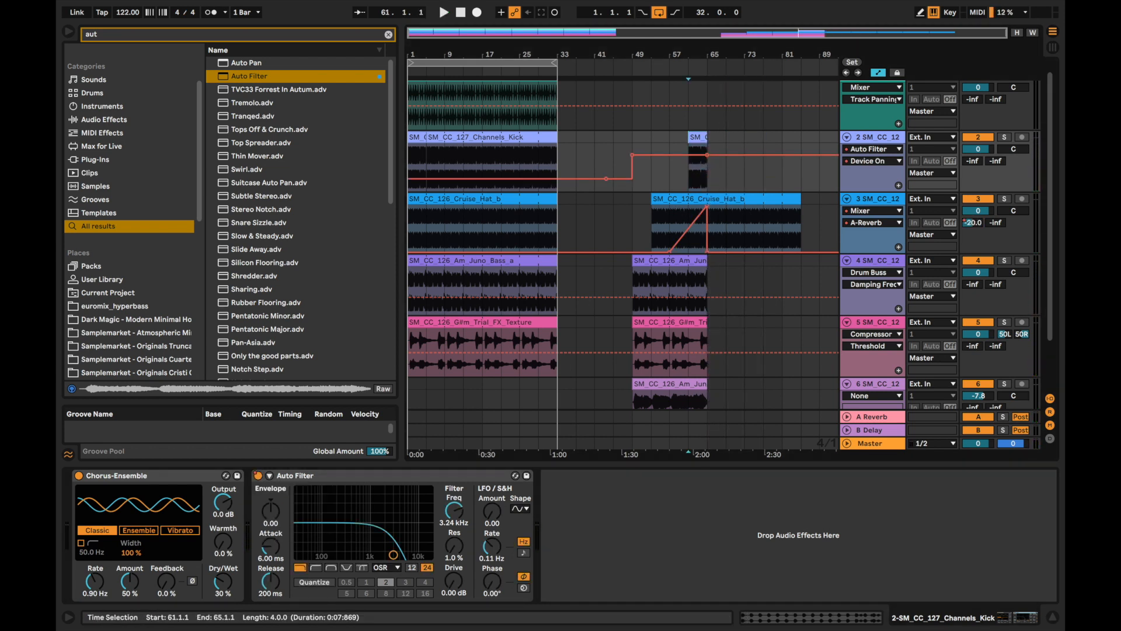
Extend the second kick, bass, texture and pad clips to bar 81
left_click_drag(706, 153, 782, 153)
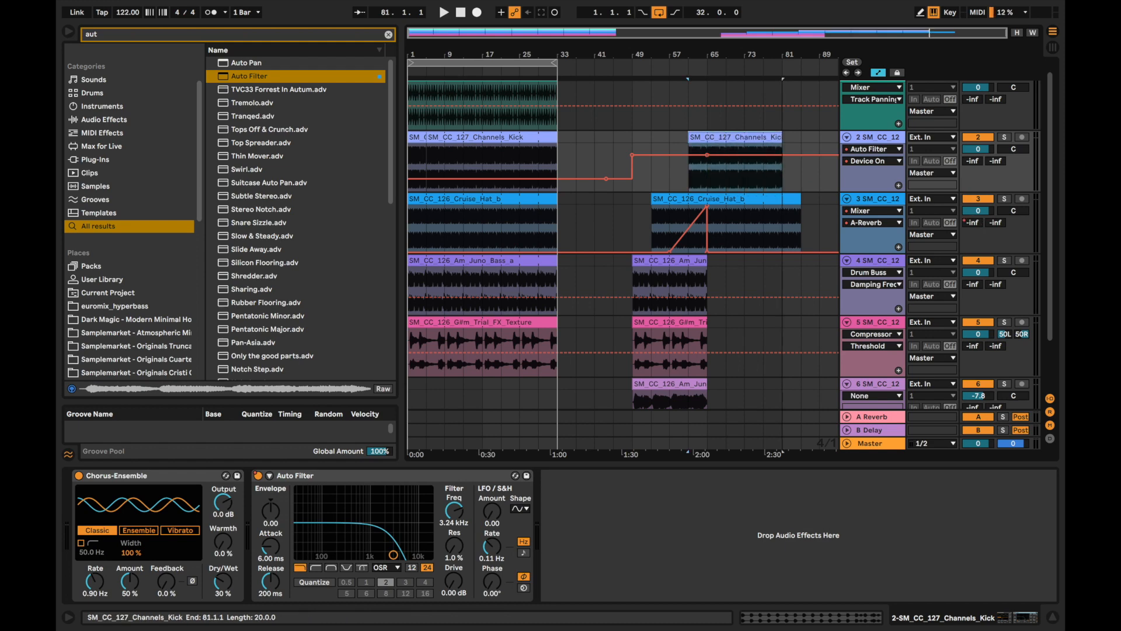
left_click_drag(706, 286, 782, 286)
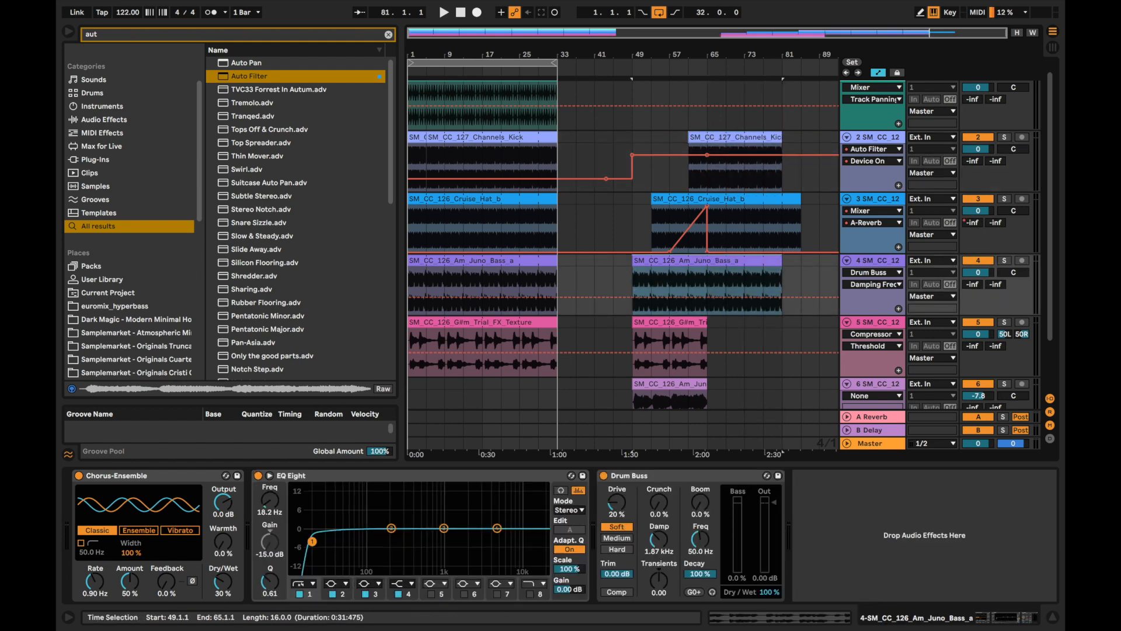
left_click_drag(706, 347, 763, 348)
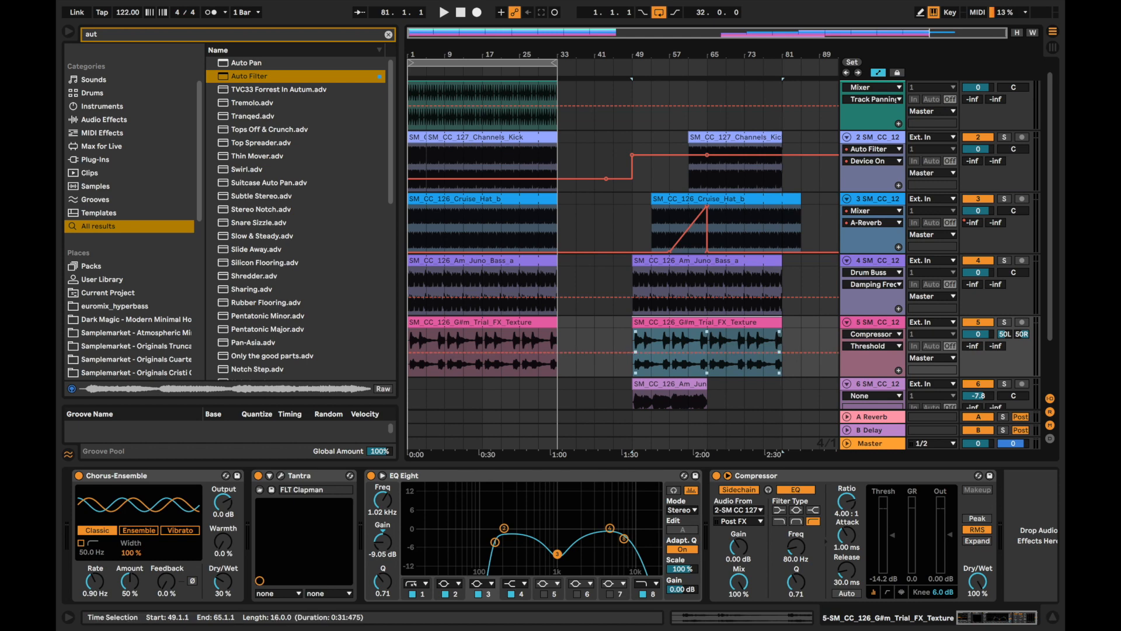
left_click_drag(707, 384, 782, 384)
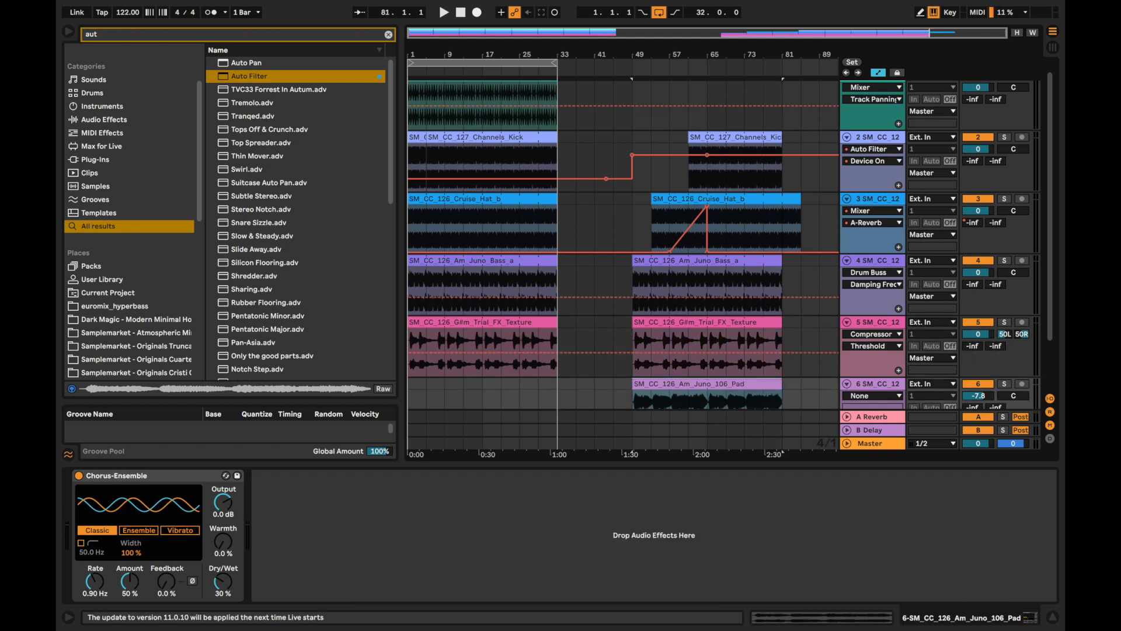
Play from bar 61 and check the Auto Filter Device On automation on the hat and kick tracks, then hide the automation
left_click(690, 73)
left_click(873, 199)
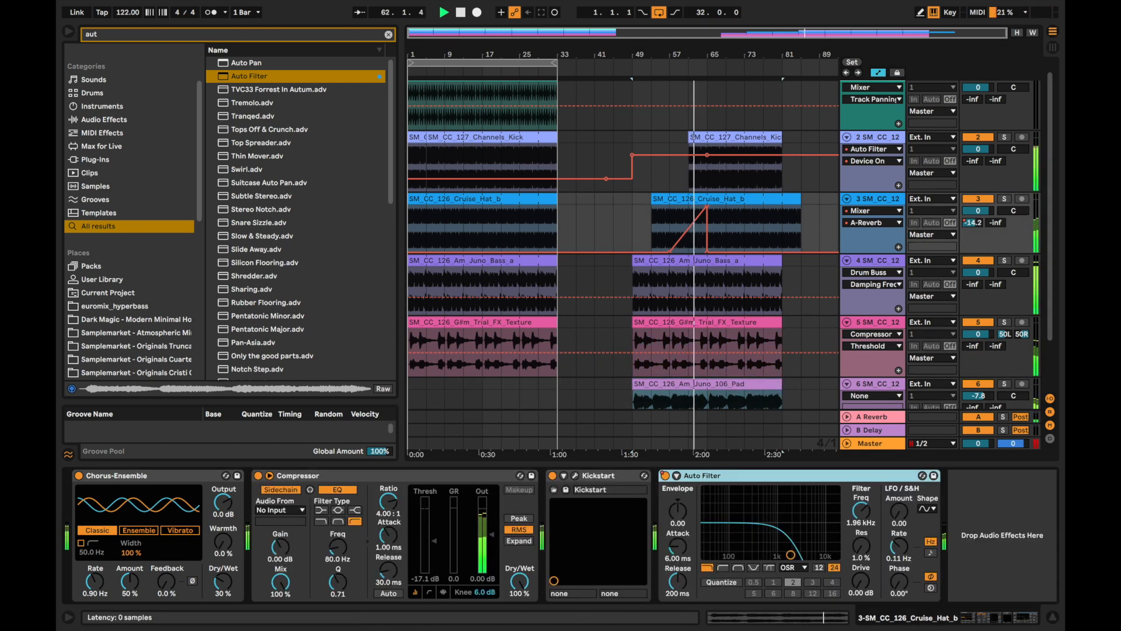
right_click(665, 476)
left_click(691, 487)
scroll(700, 292, "down", 3)
scroll(701, 292, "up", 4)
left_click(876, 148)
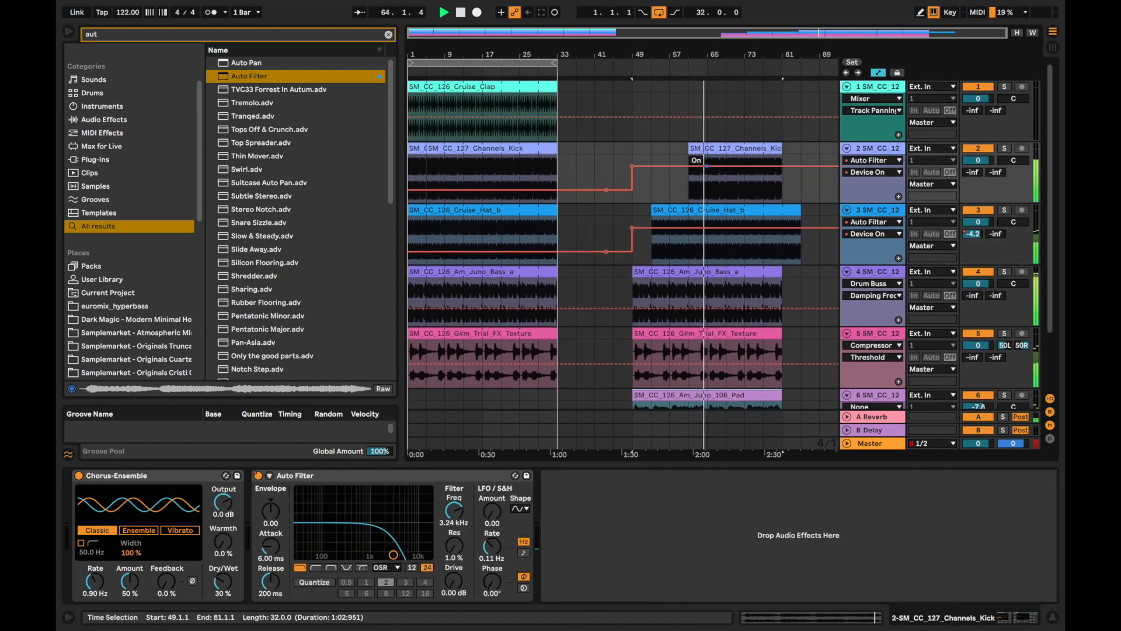
left_click(877, 72)
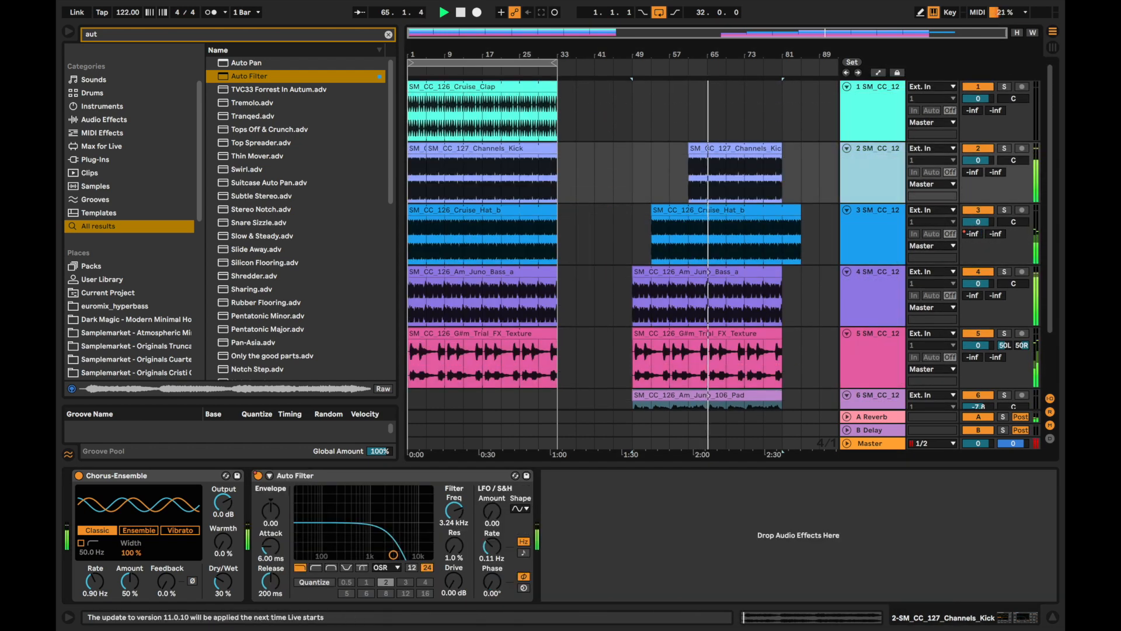
Automate the texture track's A-Reverb send to ramp up from about bar 63 to bar 69 and hold that level
scroll(706, 350, "down", 2)
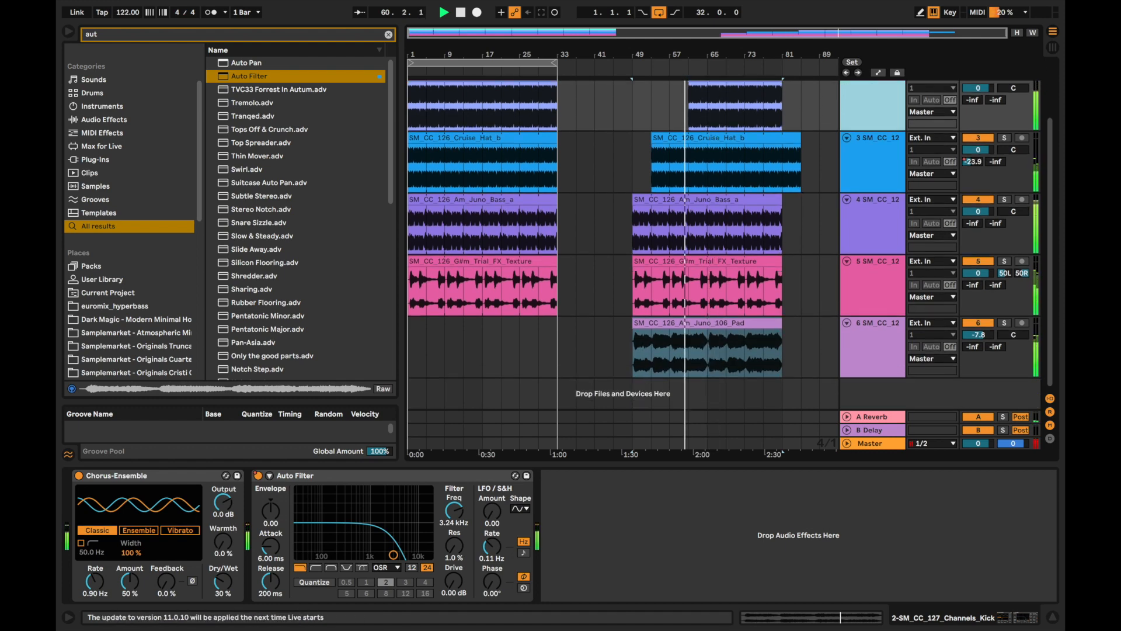
right_click(972, 285)
left_click(892, 317)
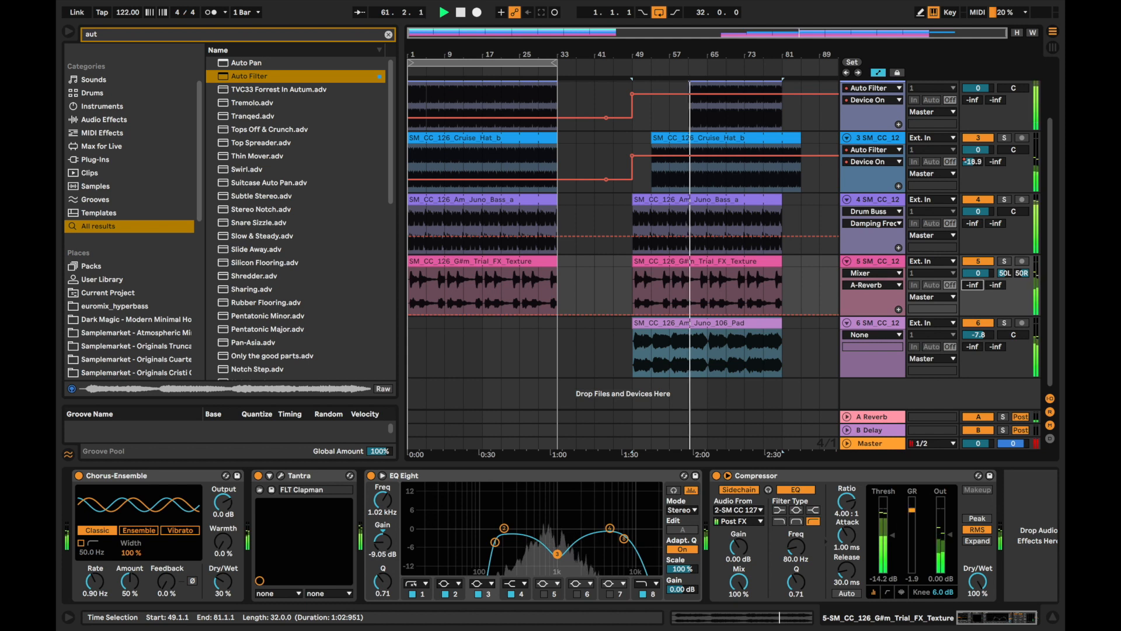
left_click(698, 314)
left_click_drag(725, 314, 726, 268)
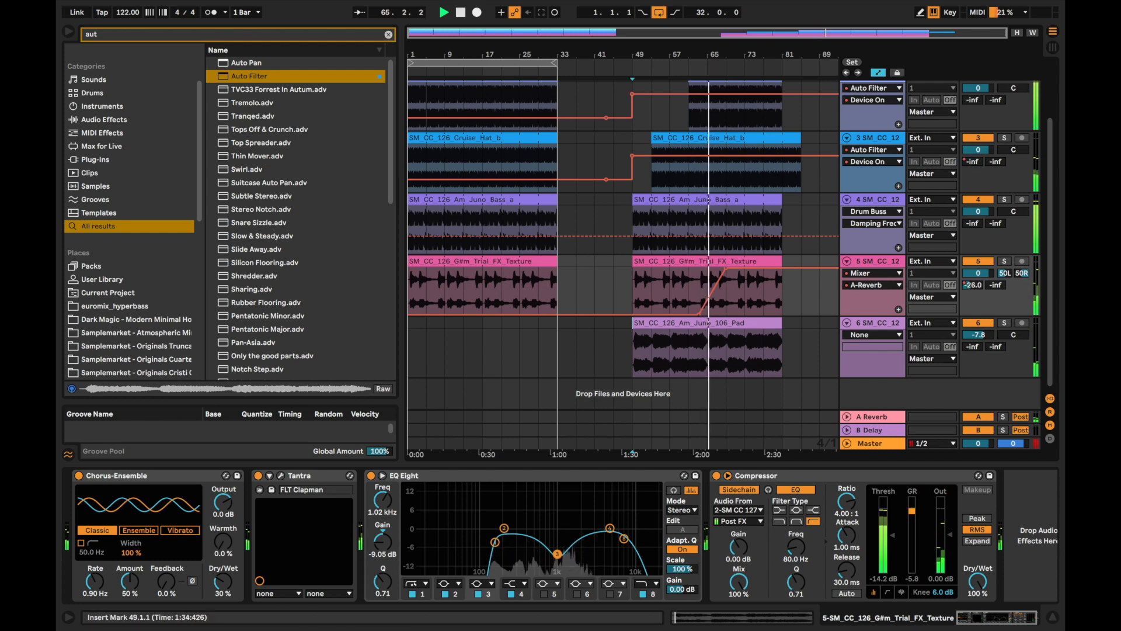
scroll(698, 292, "up", 5)
scroll(698, 292, "right", 1)
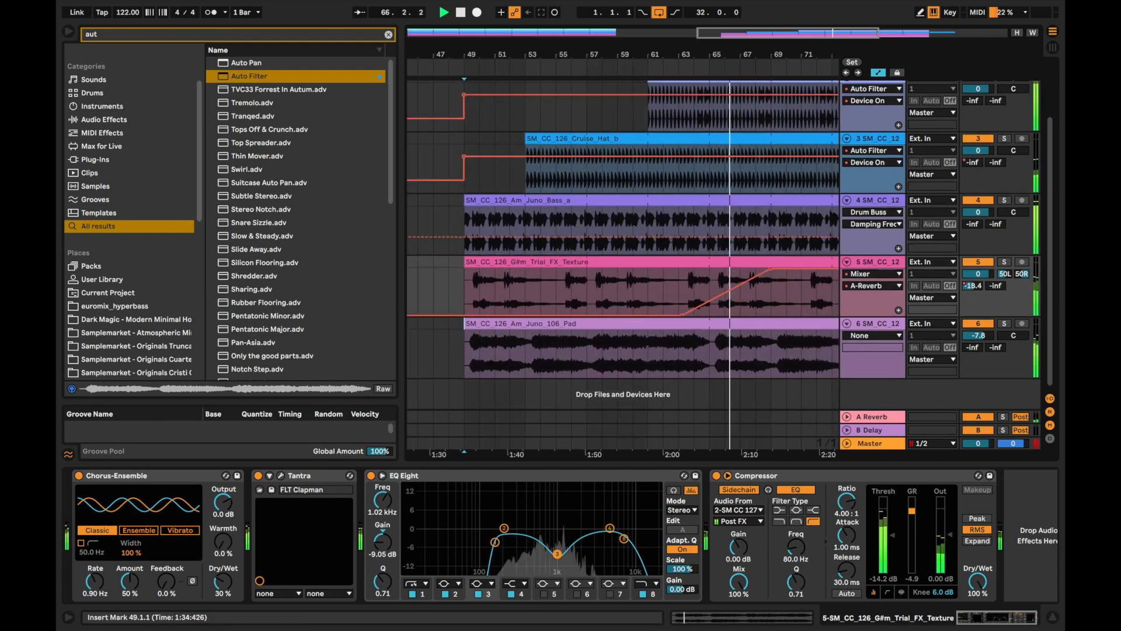
Automate the texture track's B-Delay send to jump to 0.0 dB from about bar 64 to bar 66
scroll(697, 292, "down", 2)
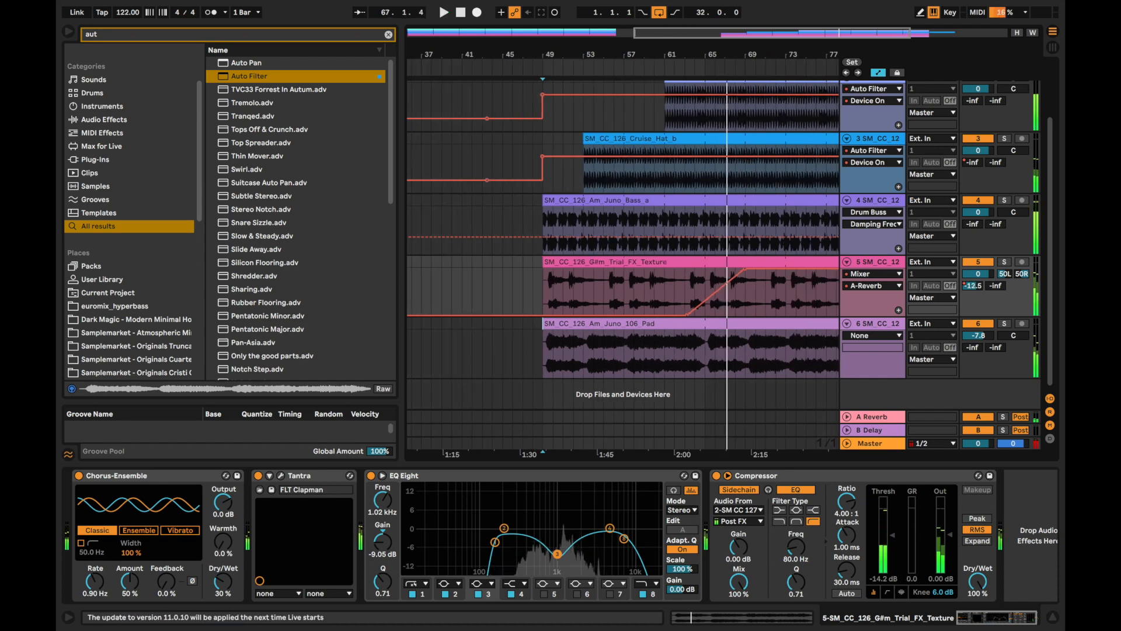
right_click(997, 293)
right_click(997, 291)
right_click(996, 286)
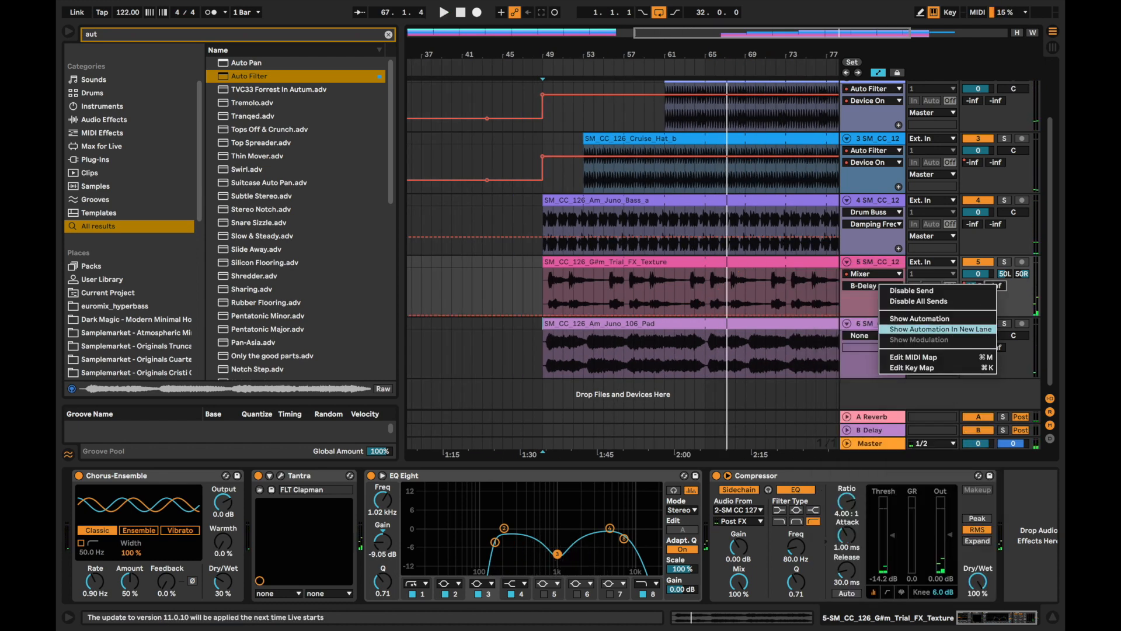
left_click(920, 319)
key("b")
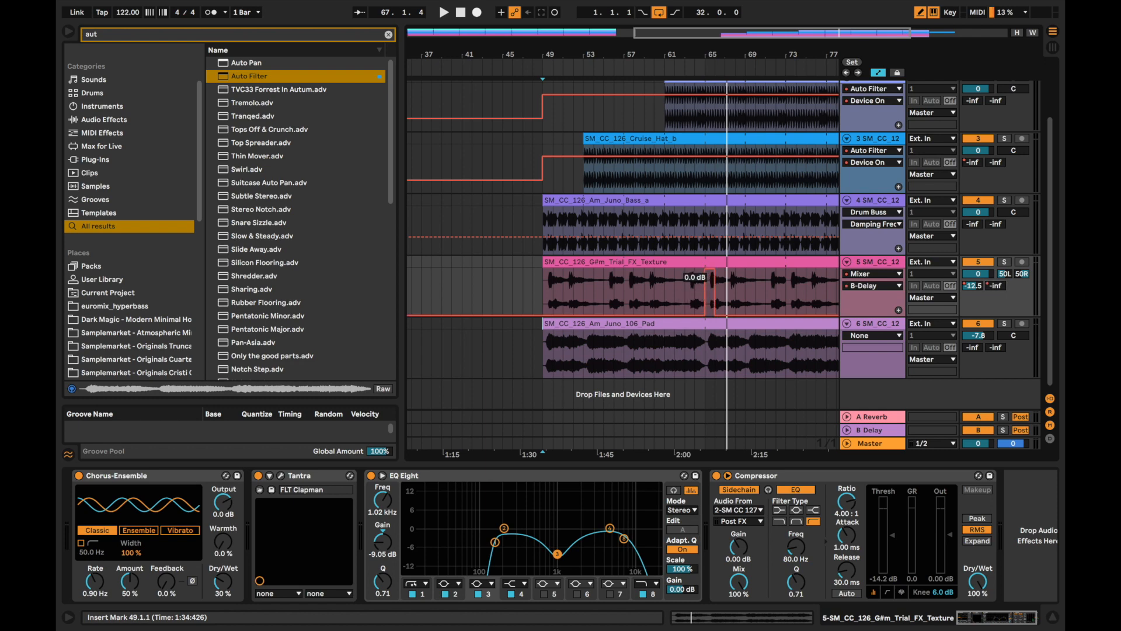
left_click(686, 70)
key("b")
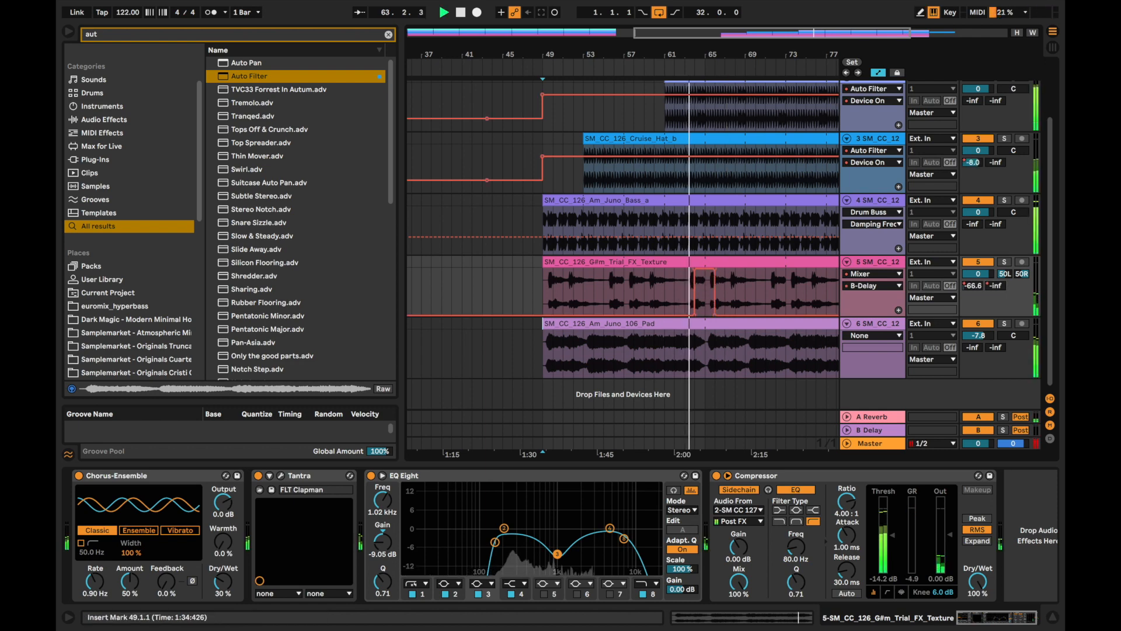
Review the texture track's delay throw during playback from about bar 63, hide the automation, and check the whole arrangement
scroll(694, 281, "up", 5)
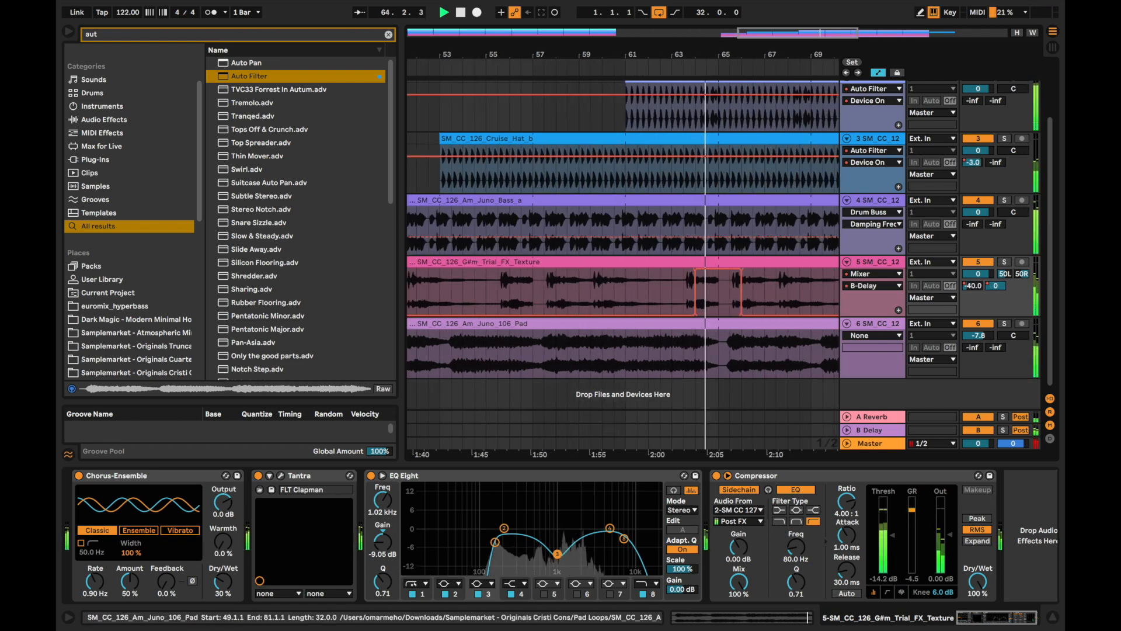
scroll(746, 321, "down", 5)
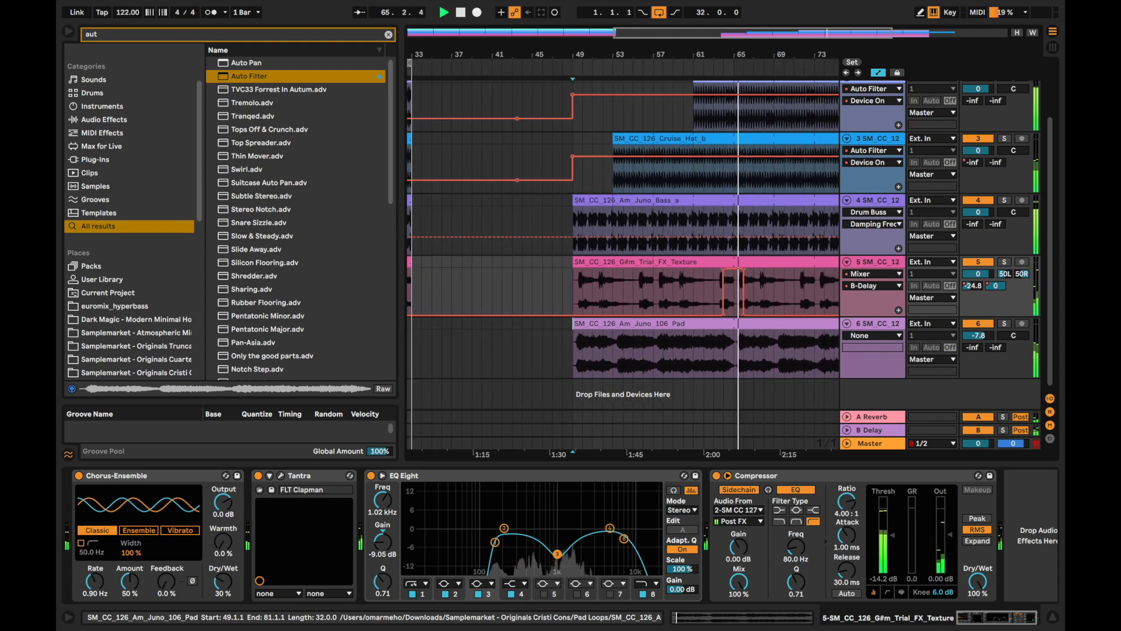
scroll(749, 313, "down", 4)
scroll(747, 315, "down", 3)
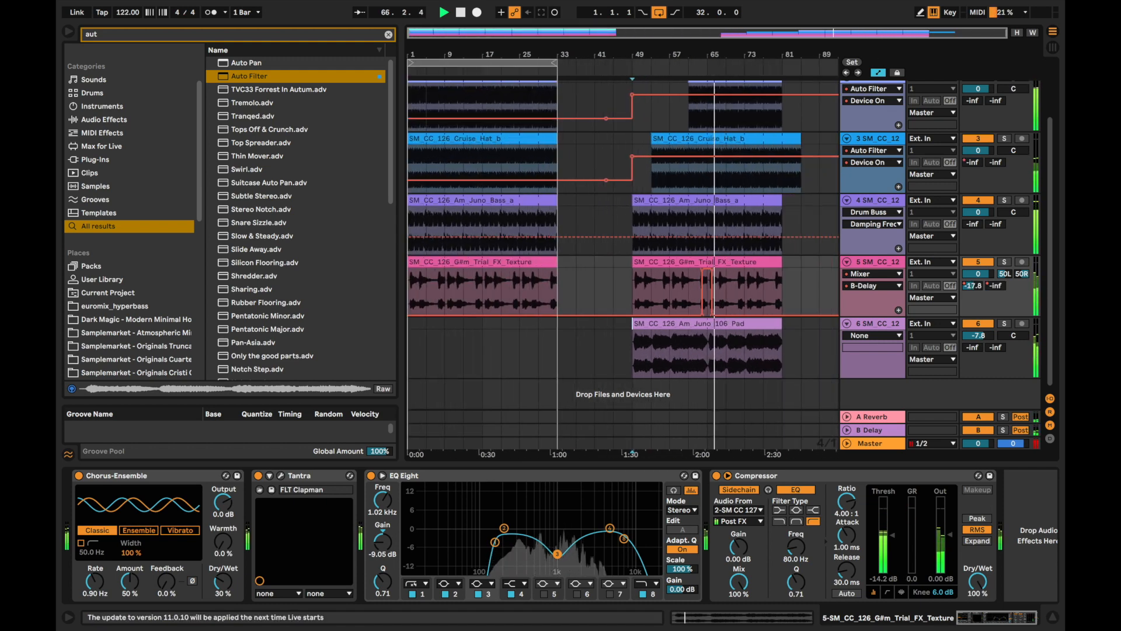
key("a")
scroll(747, 315, "up", 2)
scroll(707, 281, "up", 5)
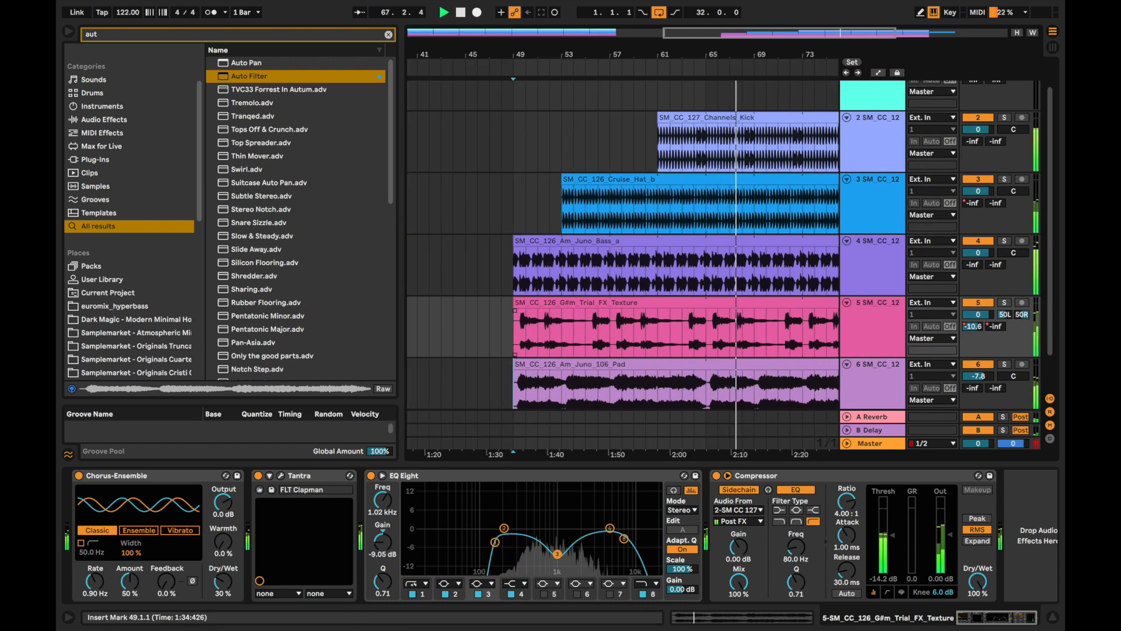
scroll(707, 280, "right", 2)
scroll(707, 280, "down", 3)
scroll(708, 280, "up", 2)
scroll(708, 280, "down", 4)
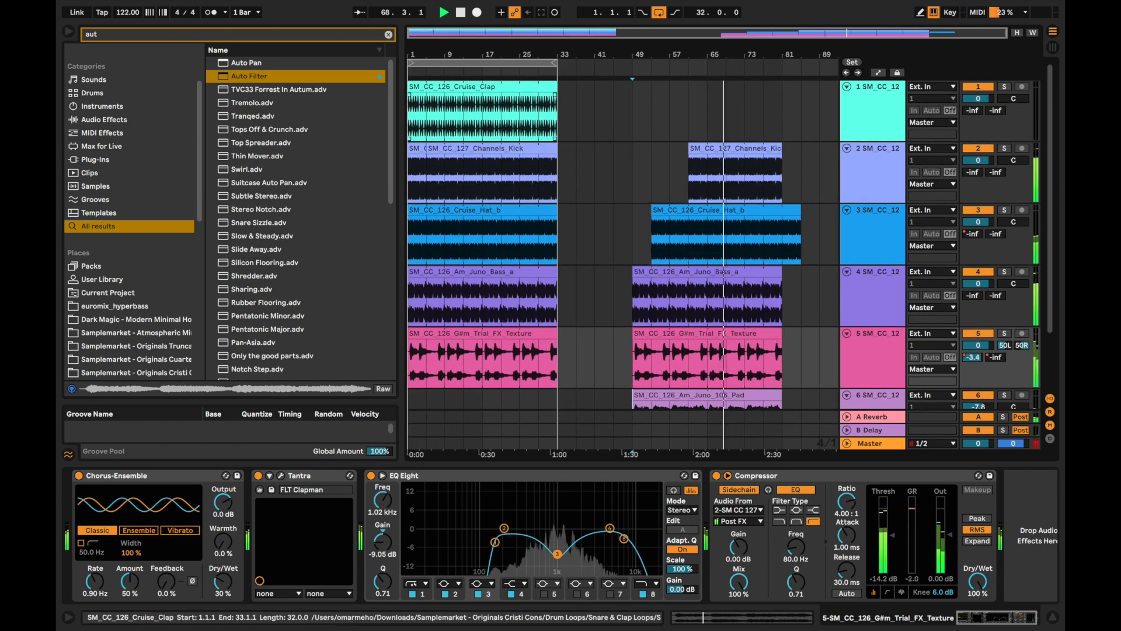
Copy the Cruise_Clap clip to bar 69 on the clap track
left_click(481, 87)
key("space")
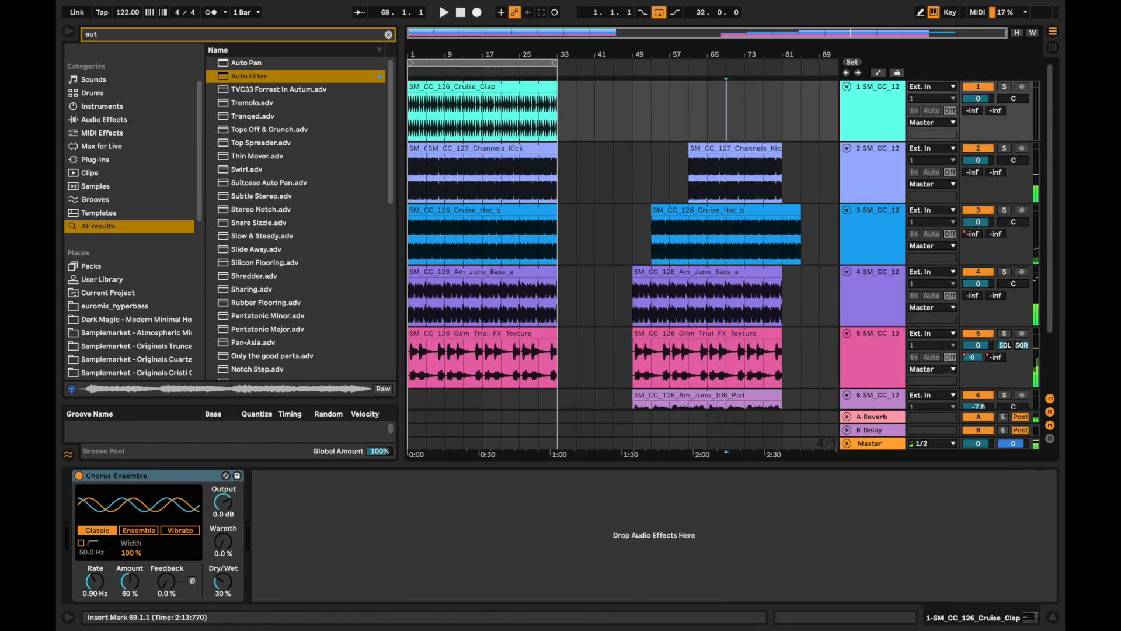
key("ctrl+v")
Copy the hat track's Auto Filter to the clap track and start playback from about bar 65
double_click(872, 226)
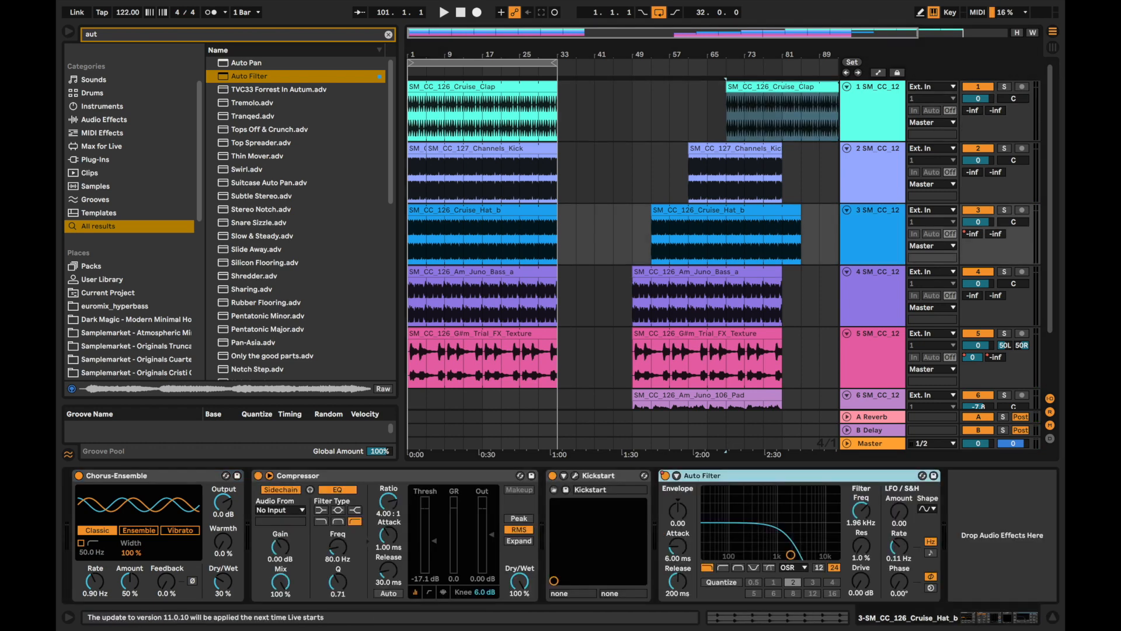
left_click(872, 105)
key("ctrl+v")
left_click(714, 73)
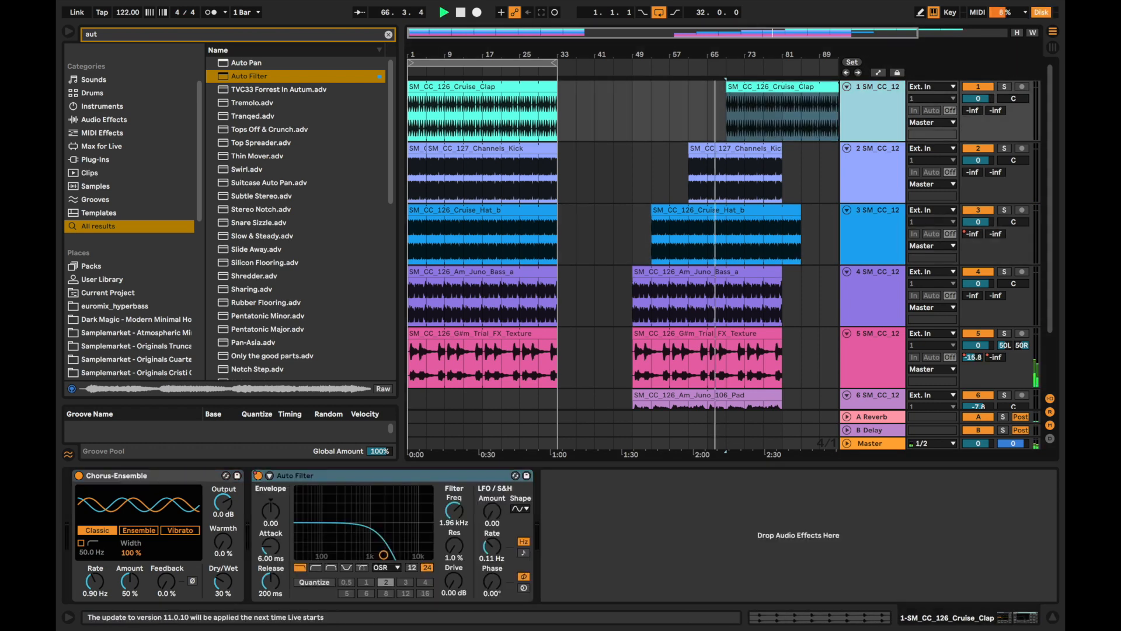
Extend the second kick, hat, bass and texture clips to bar 101
scroll(714, 234, "right", 2)
scroll(714, 234, "down", 2)
scroll(714, 234, "up", 1)
left_click_drag(726, 143, 805, 143)
left_click_drag(741, 204, 806, 204)
left_click_drag(726, 266, 806, 266)
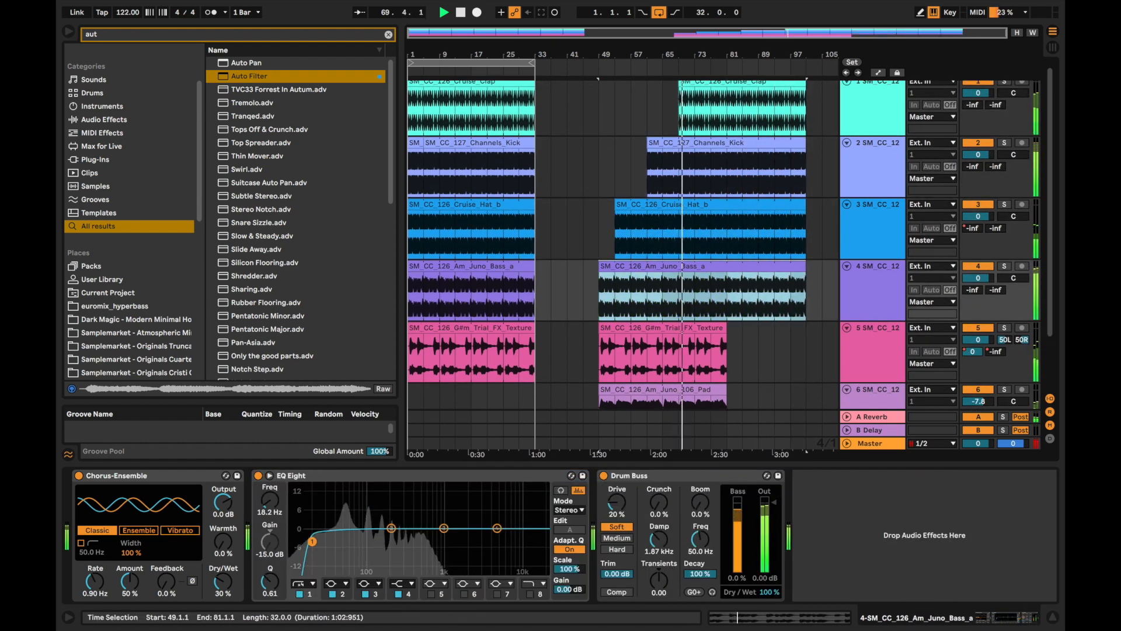
left_click_drag(726, 327, 806, 327)
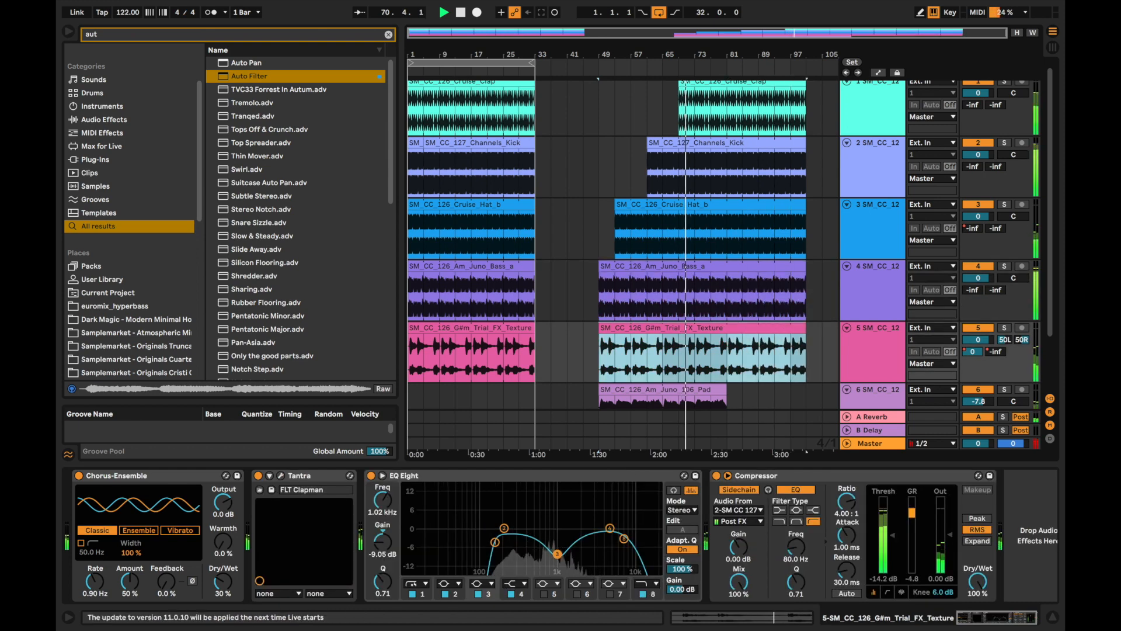
Automate the clap's Auto Filter frequency to rise from 1.96 kHz at bar 69 to about 4.33 kHz near bar 79
double_click(872, 225)
double_click(873, 106)
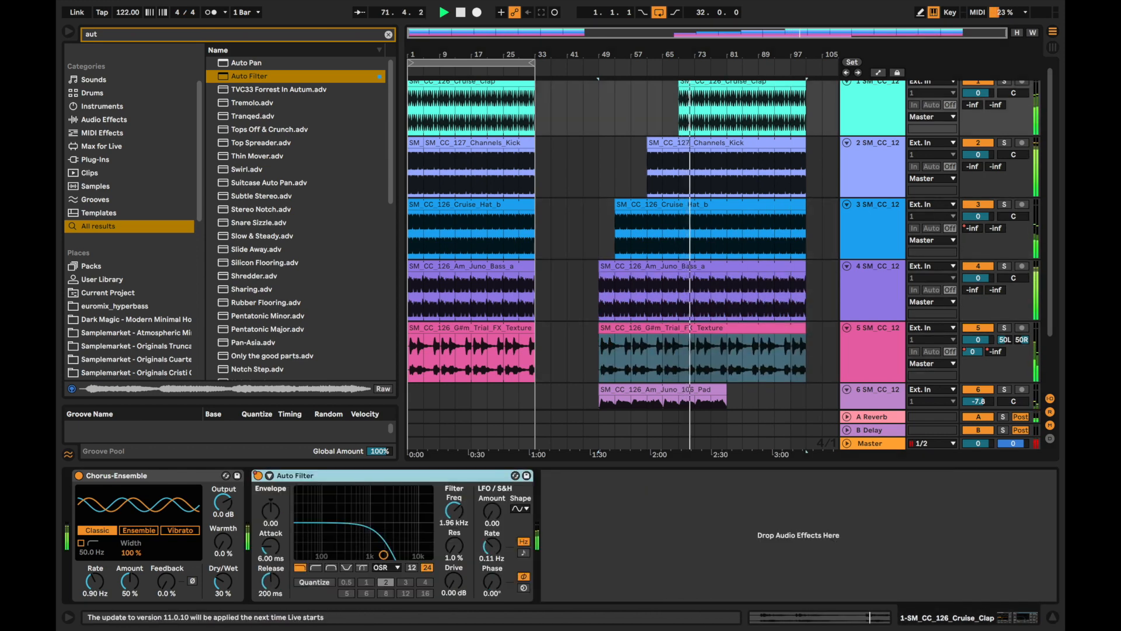
right_click(454, 510)
left_click(496, 522)
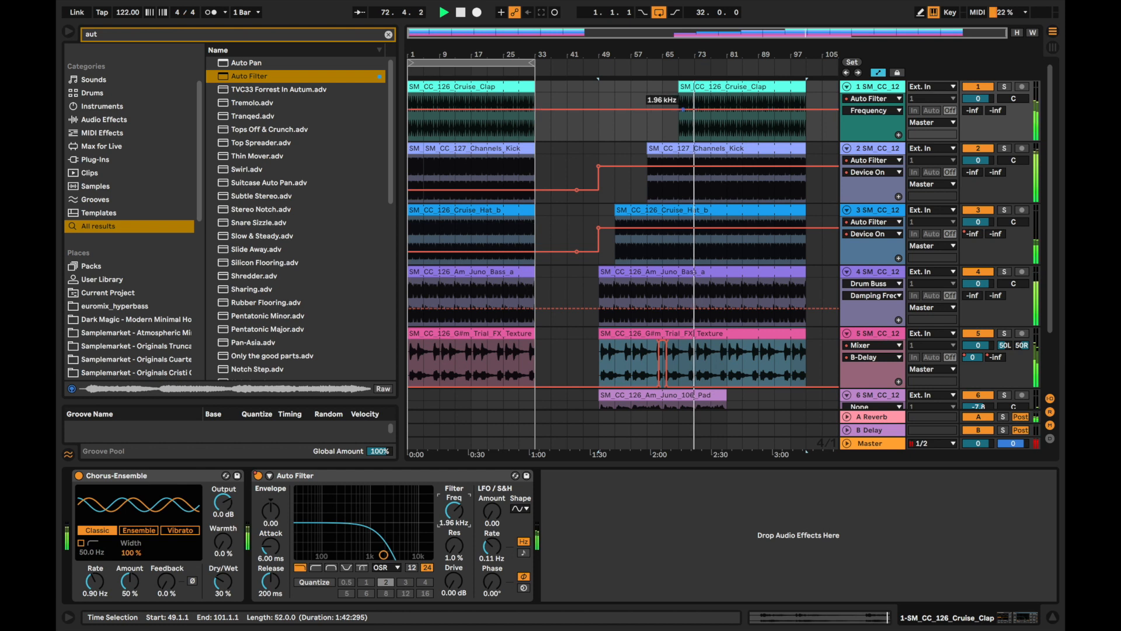
left_click(680, 109)
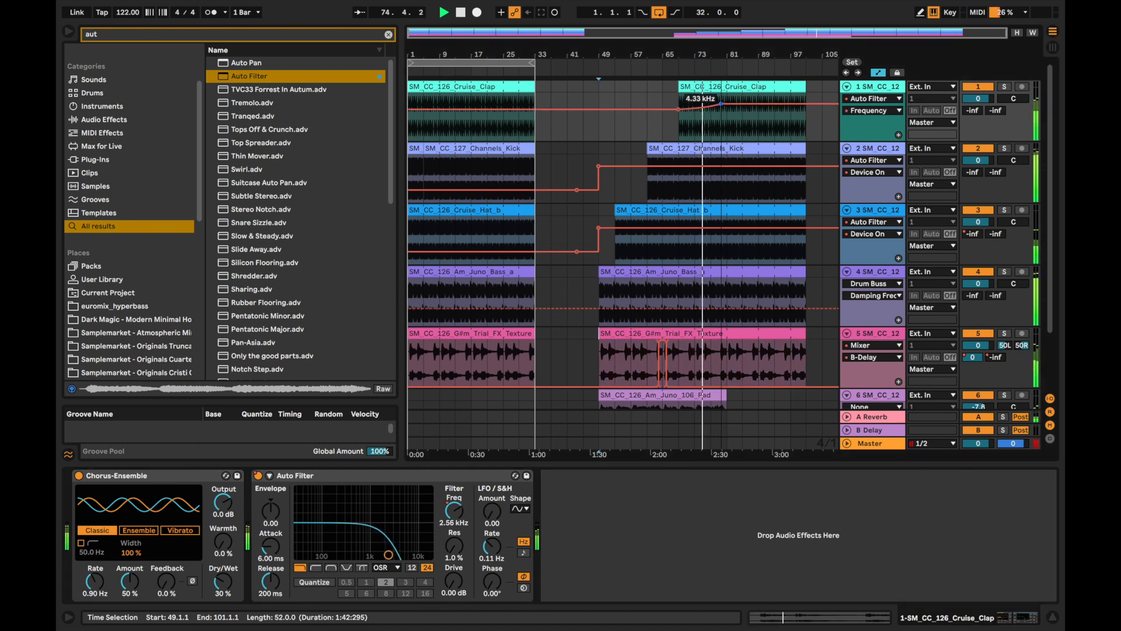
Delete the clap, kick and hat sections between bars 77 and 81
left_click_drag(711, 125, 726, 175)
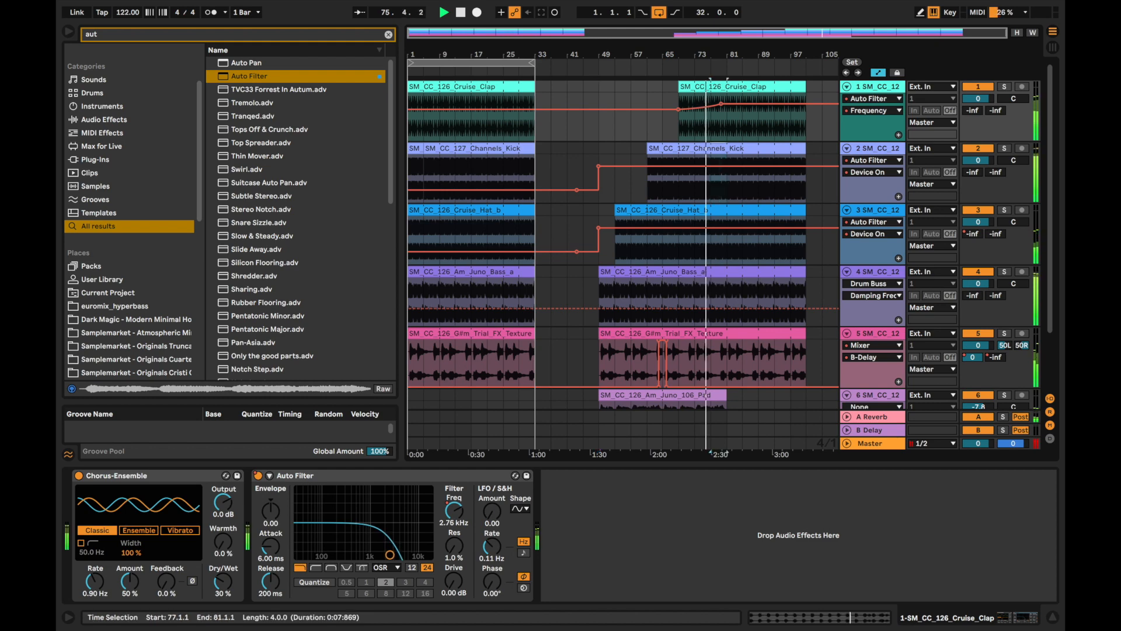
key("Delete")
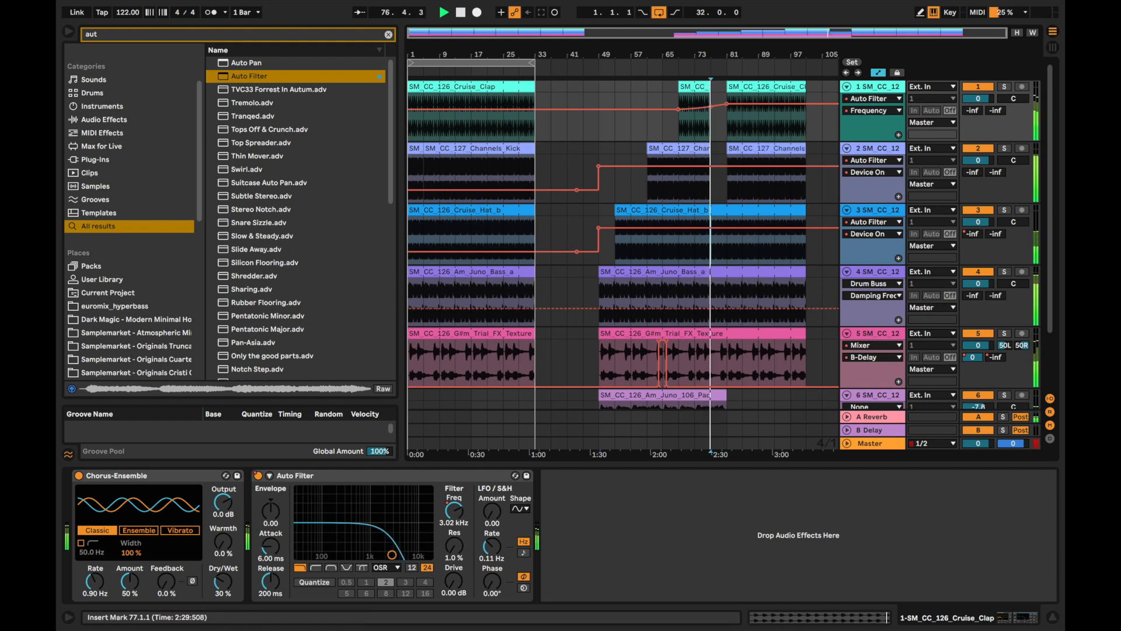
key("Down")
key("Delete")
scroll(723, 374, "down", 1)
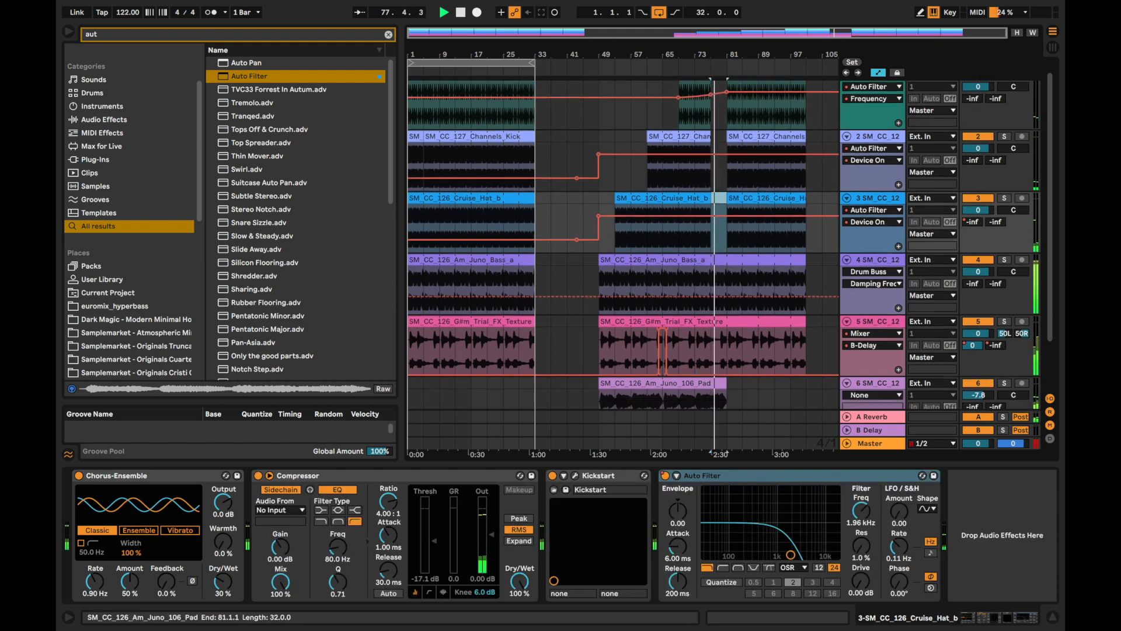
Extend the pad clip to bar 101
left_click_drag(726, 383, 806, 383)
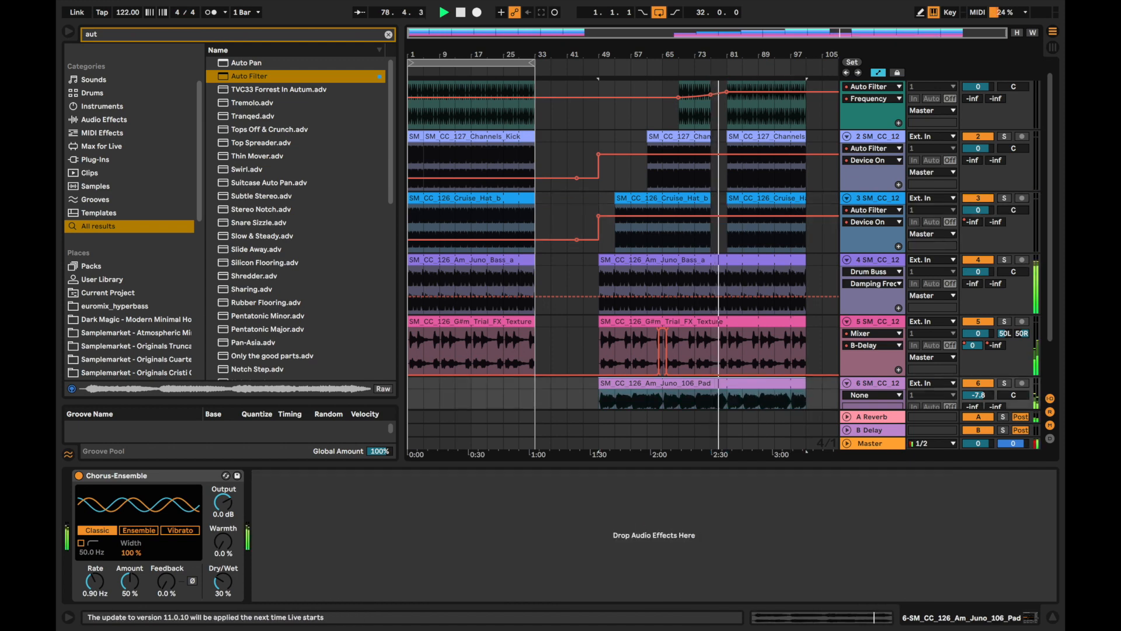
key("Up")
key("Up")
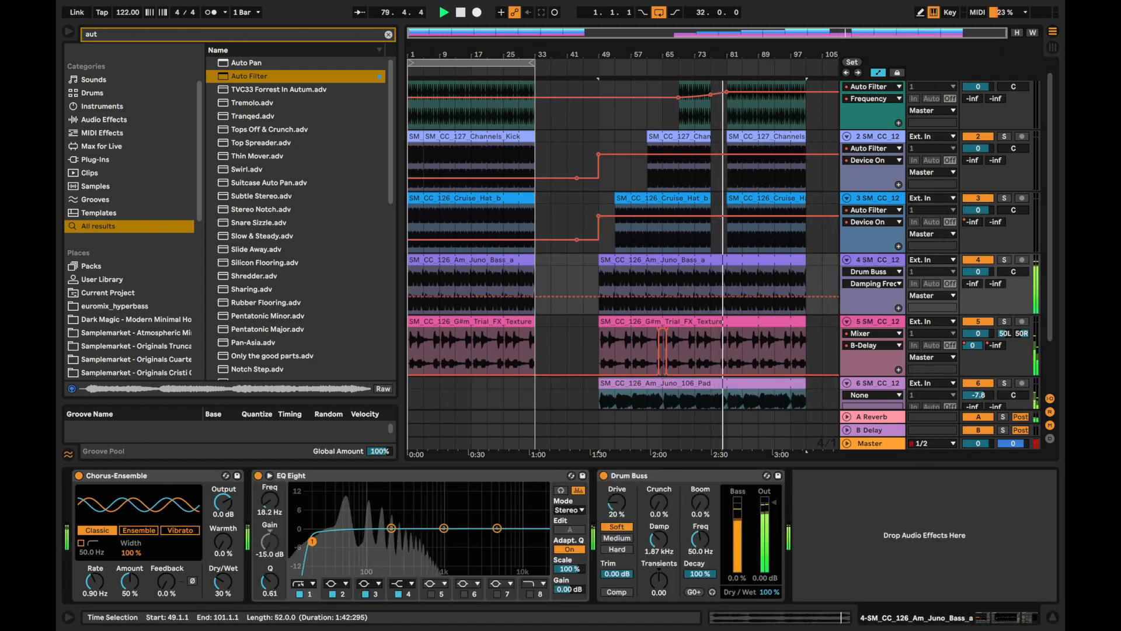
scroll(749, 167, "up", 1)
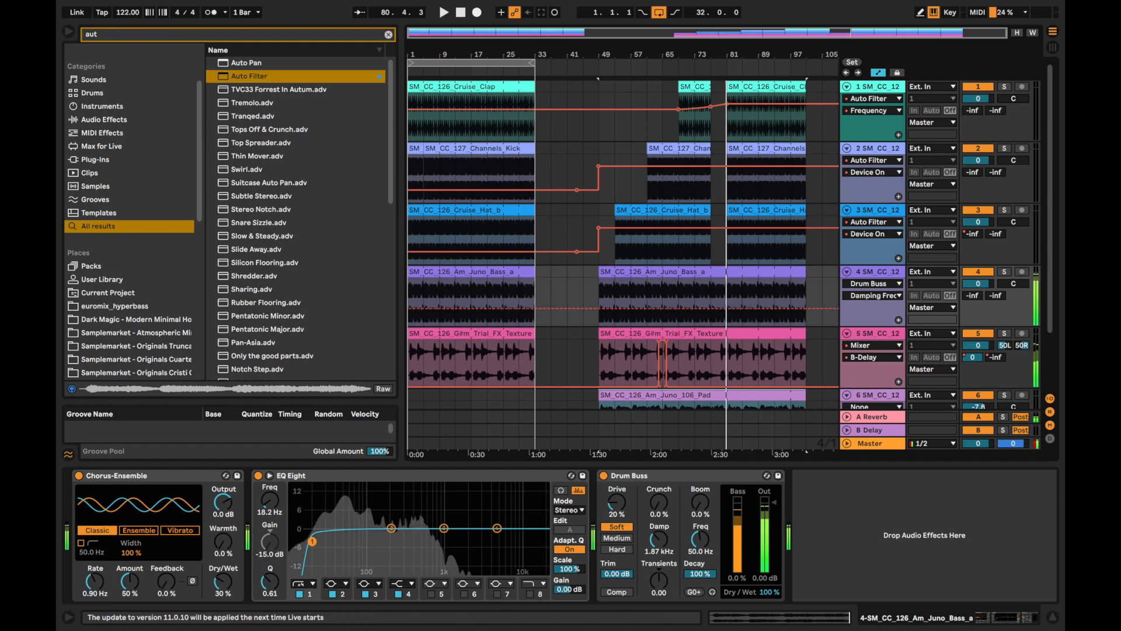
Show the clap's Auto Filter Device On automation and switch the filter off at bar 79
key("Up")
key("Up")
key("Up")
right_click(258, 476)
left_click(286, 483)
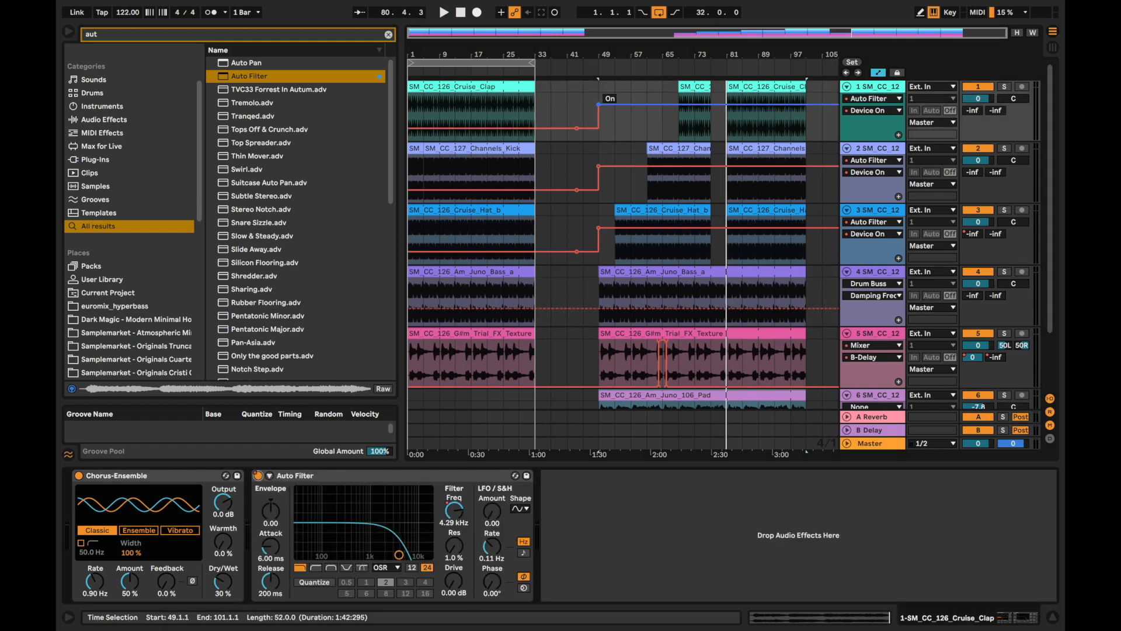
key("space")
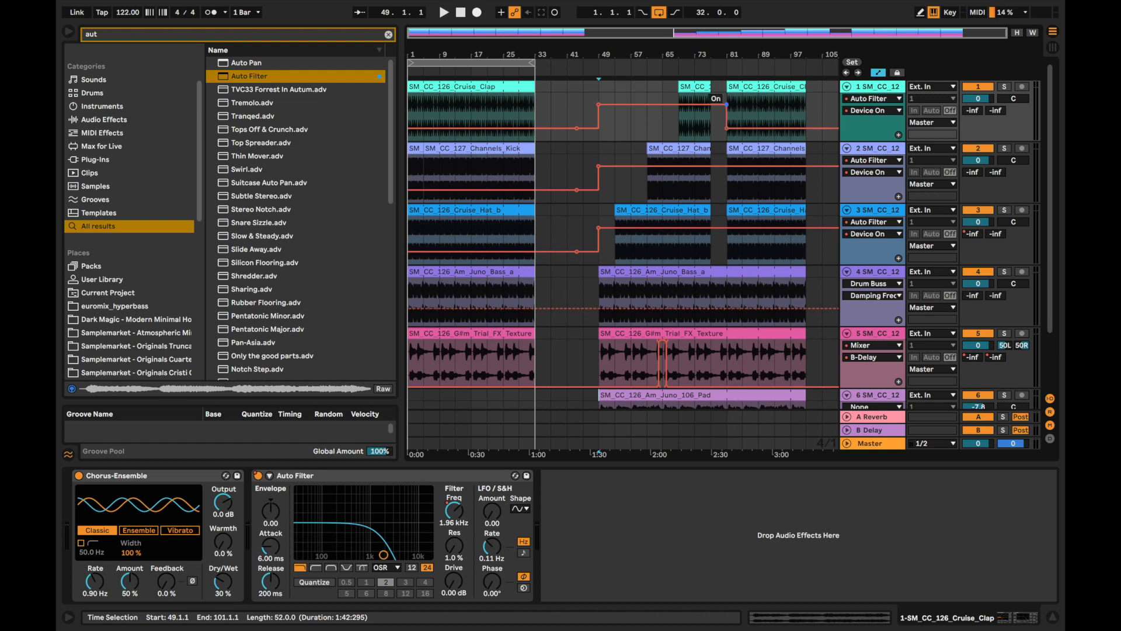
key("plus")
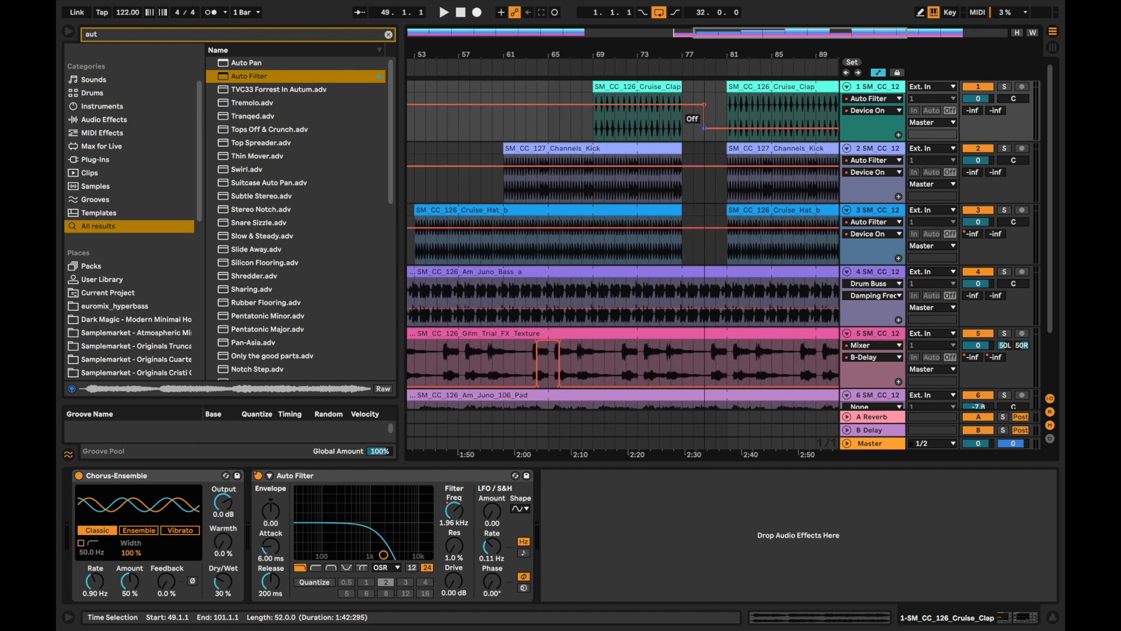
Show the kick's Auto Filter Device On automation and switch the filter off at bar 79
key("Down")
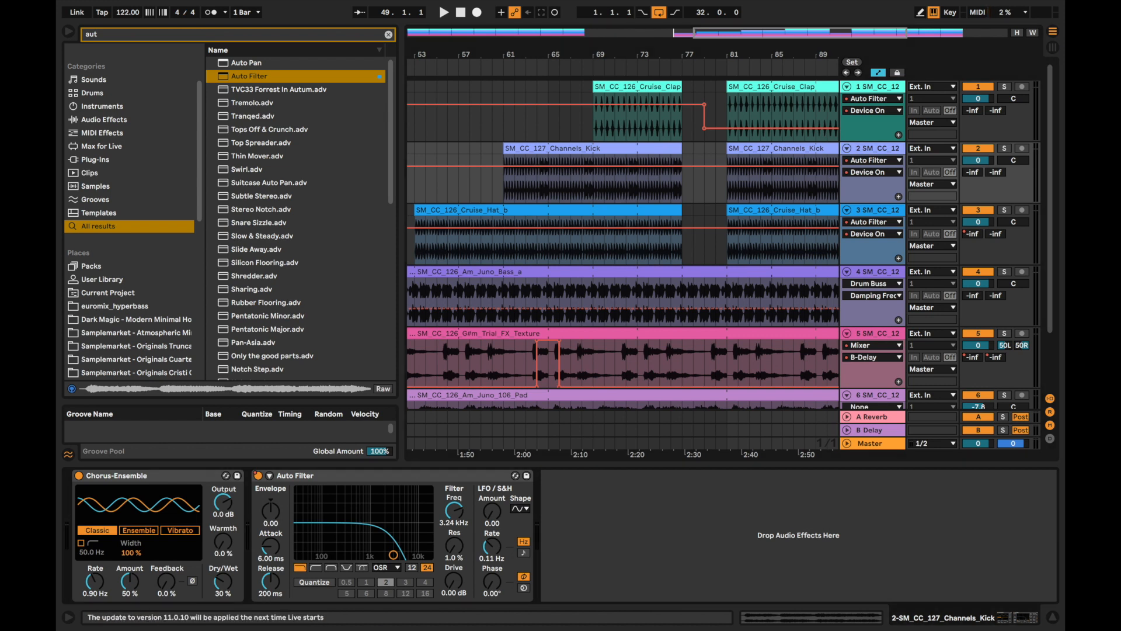
right_click(257, 476)
left_click(280, 484)
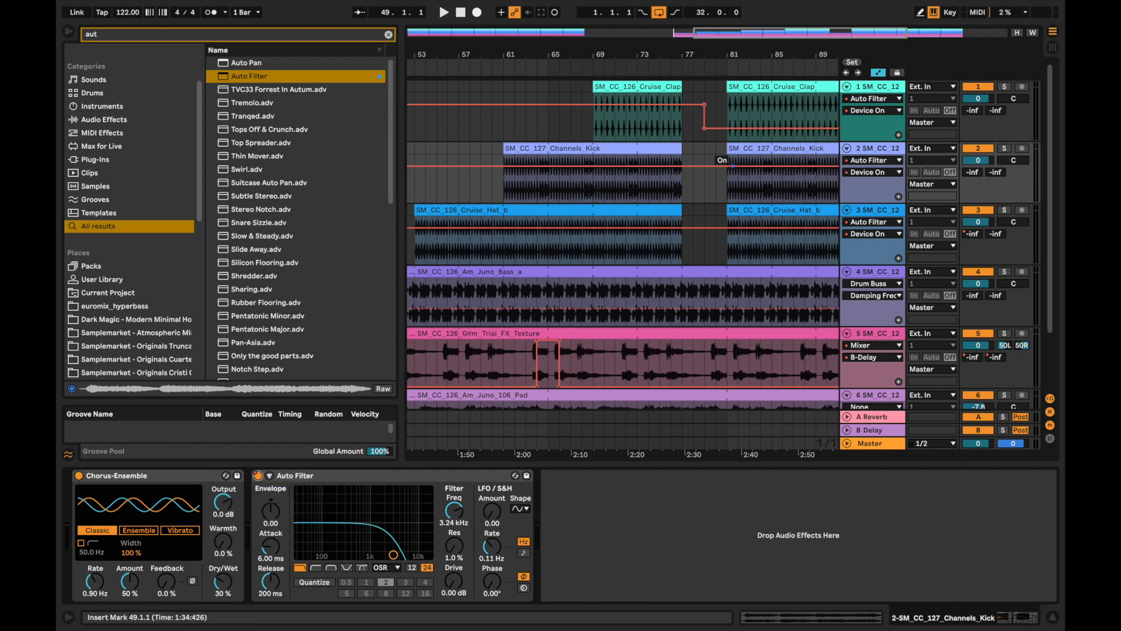
scroll(704, 190, "down", 3)
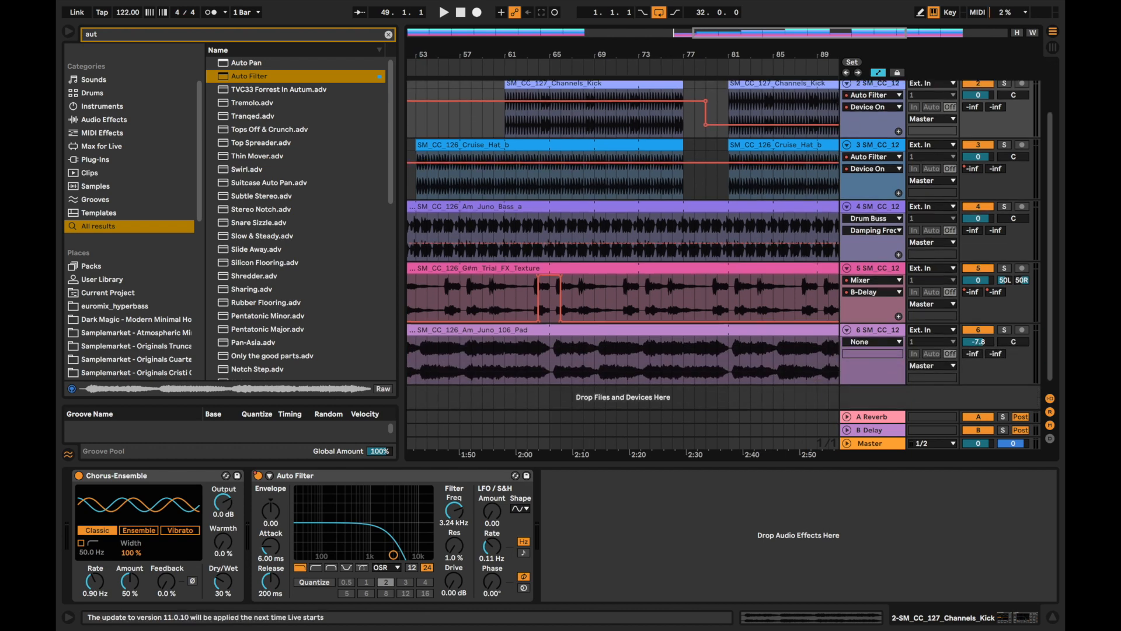
Show the hat's Auto Filter Device On automation and switch the filter off at bar 79
left_click(875, 145)
right_click(665, 476)
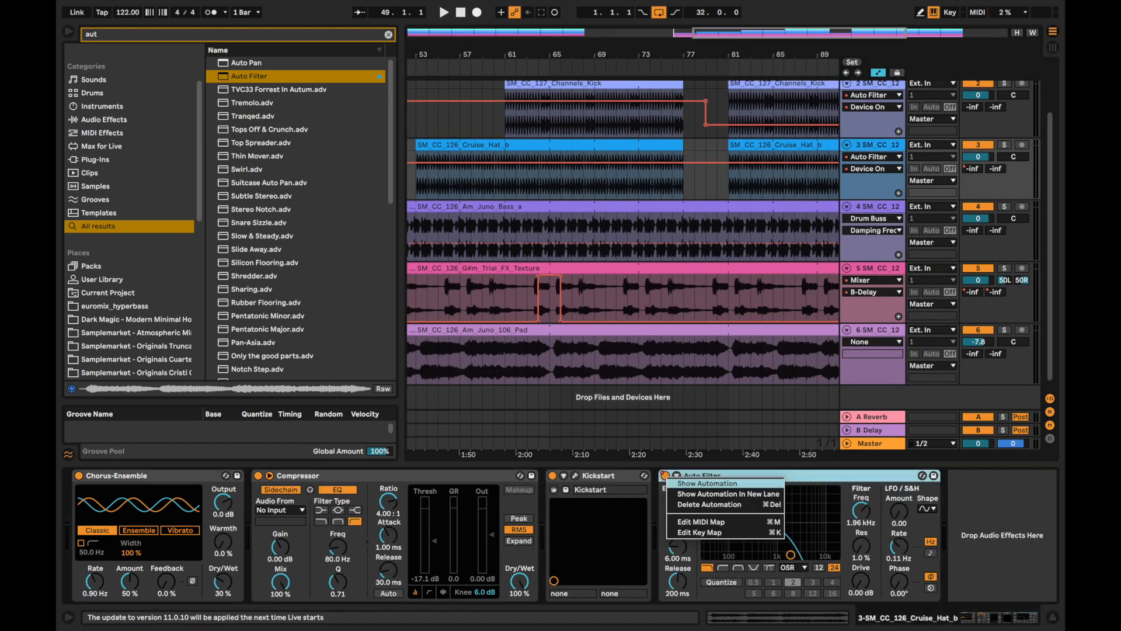
left_click(707, 483)
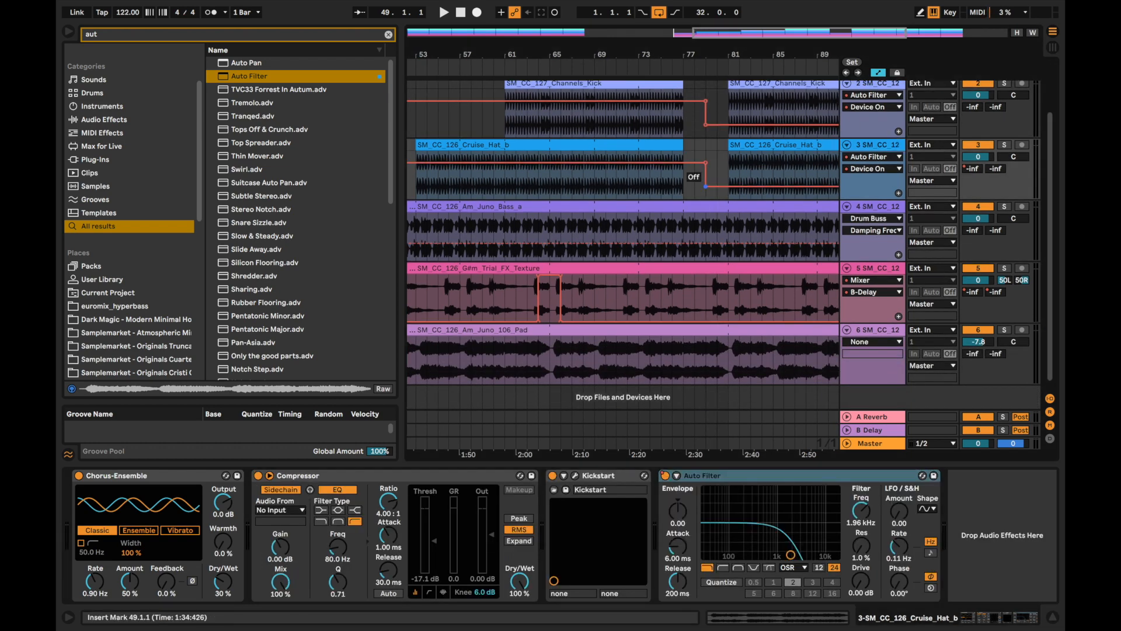
scroll(706, 185, "down", 3)
scroll(705, 186, "right", 1)
Check the device chains of the bass, texture and pad tracks and play the pad's transition into bar 81
left_click(875, 204)
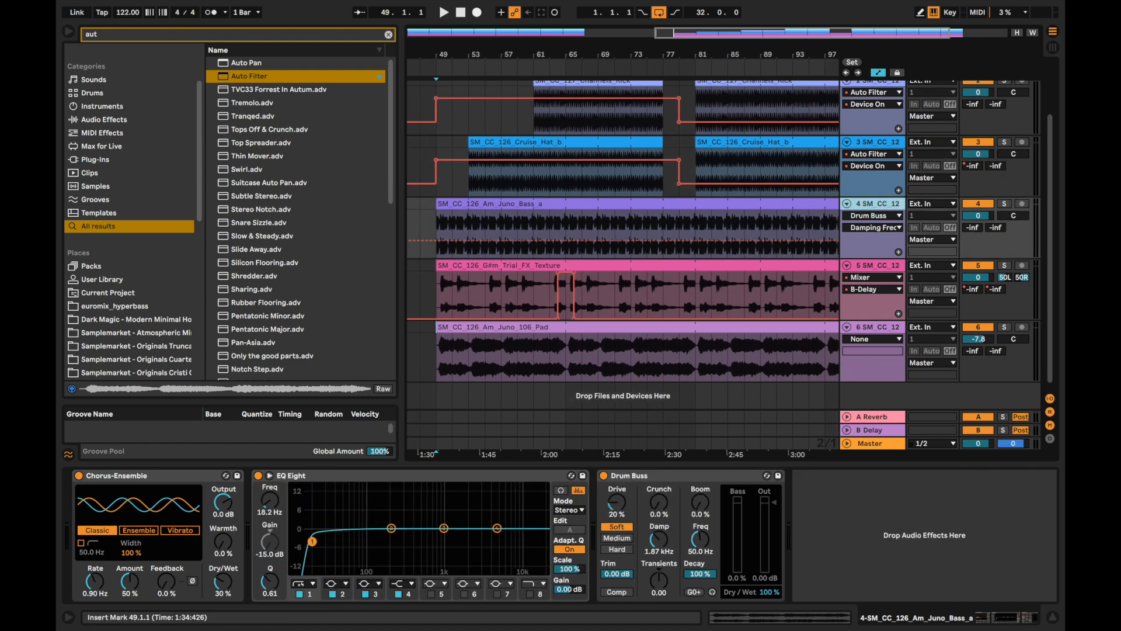
left_click(876, 265)
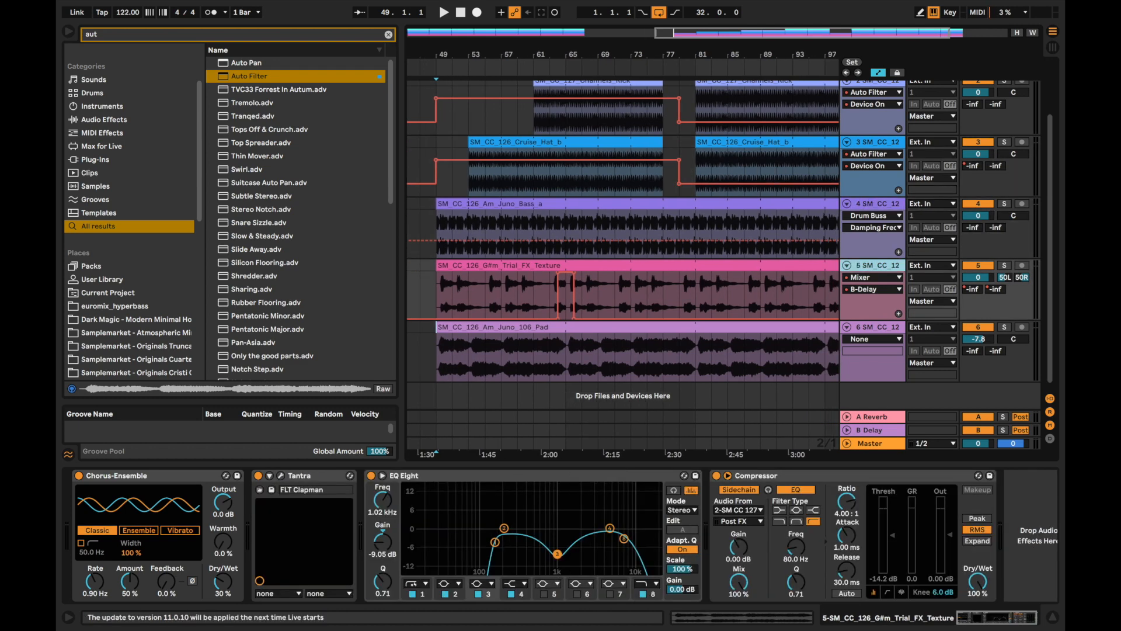
left_click(876, 327)
scroll(763, 345, "down", 2)
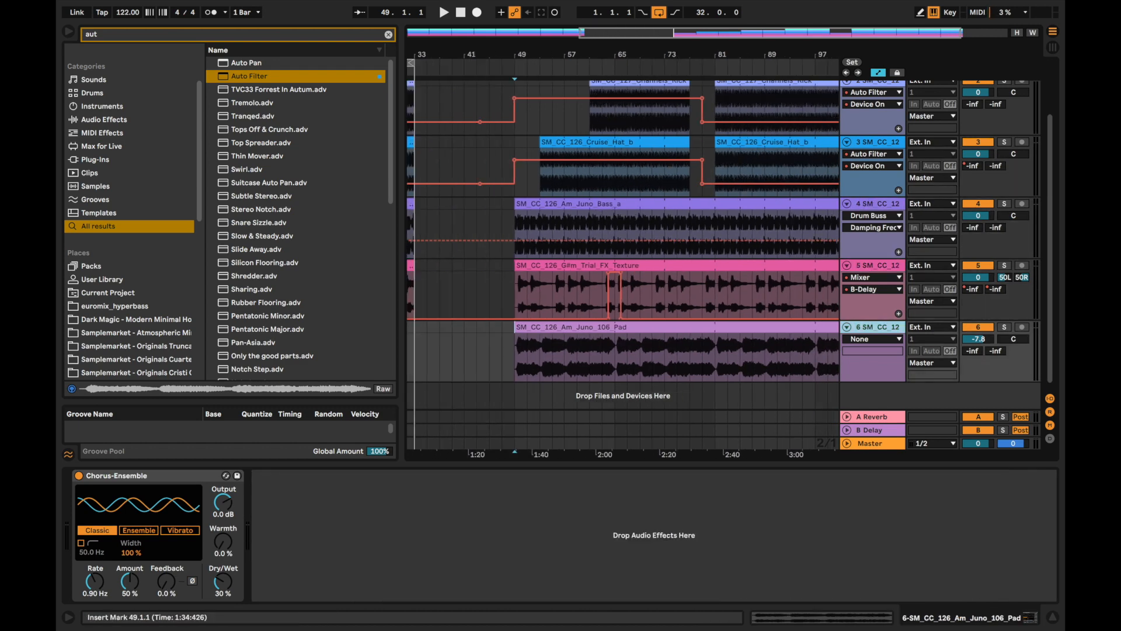
left_click_drag(725, 350, 817, 350)
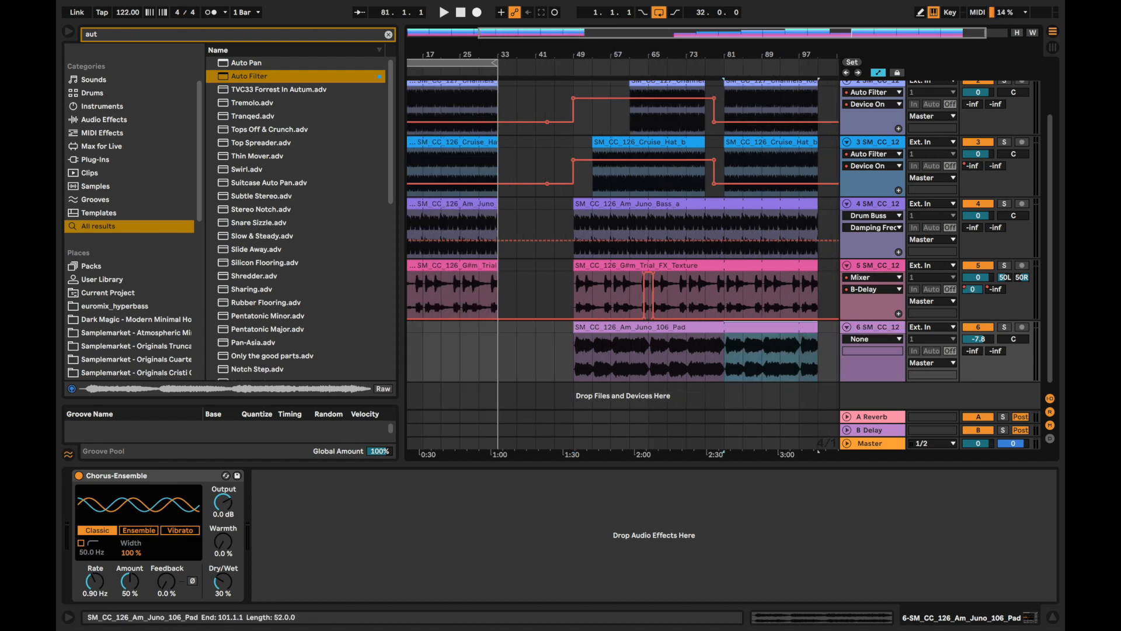
key("space")
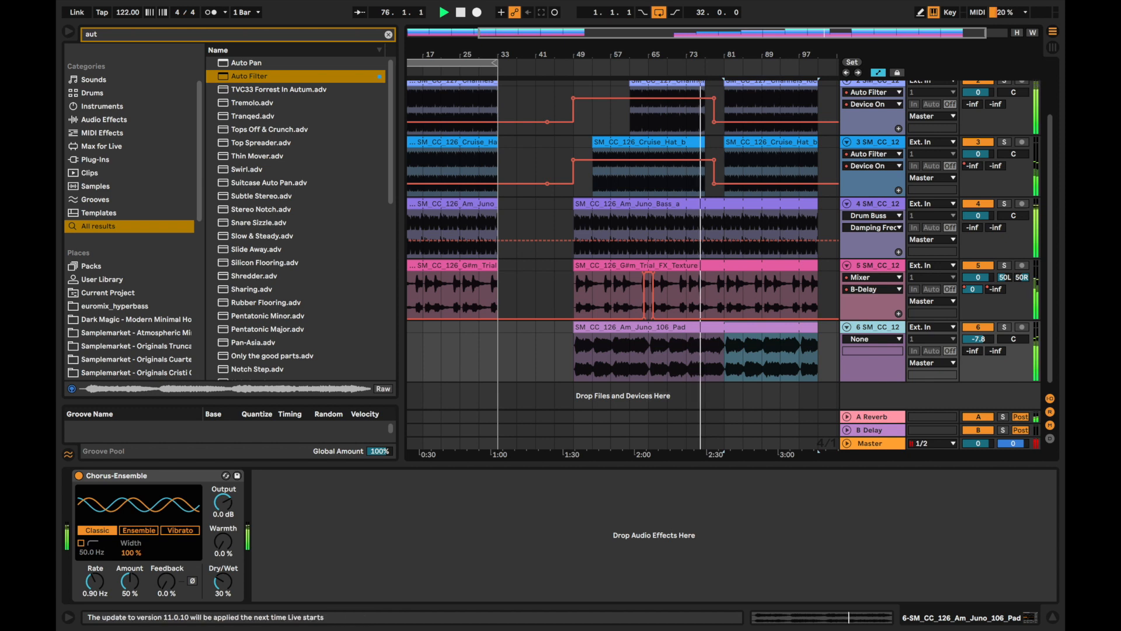
Search the browser for "co" and add a Compressor to the pad track
key("BackSpace")
key("BackSpace")
key("BackSpace")
type("co")
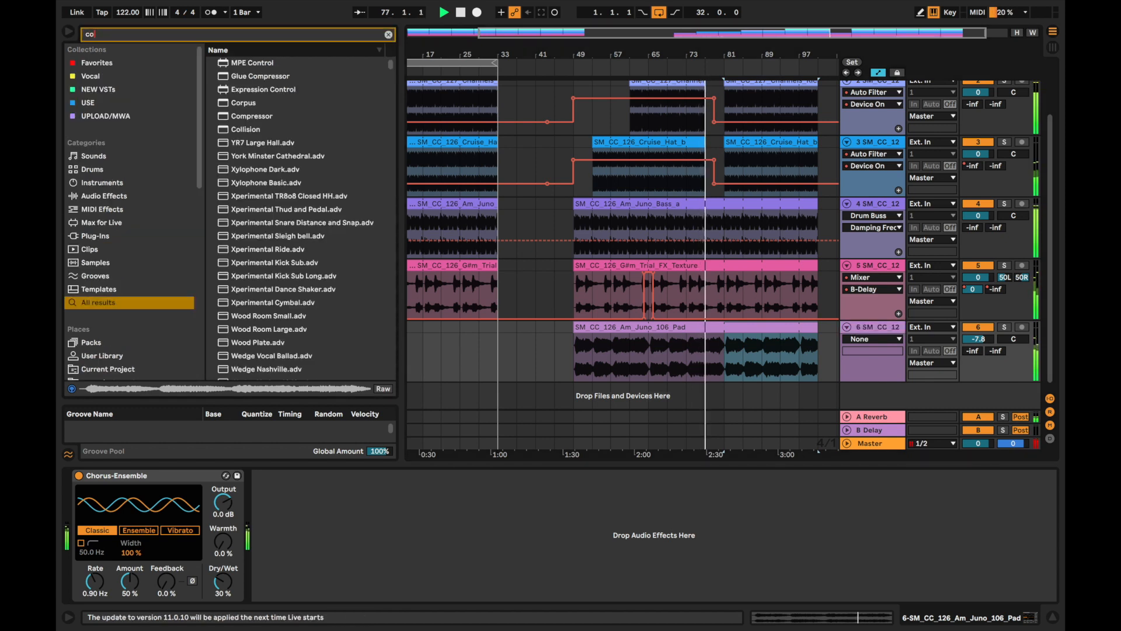
double_click(251, 116)
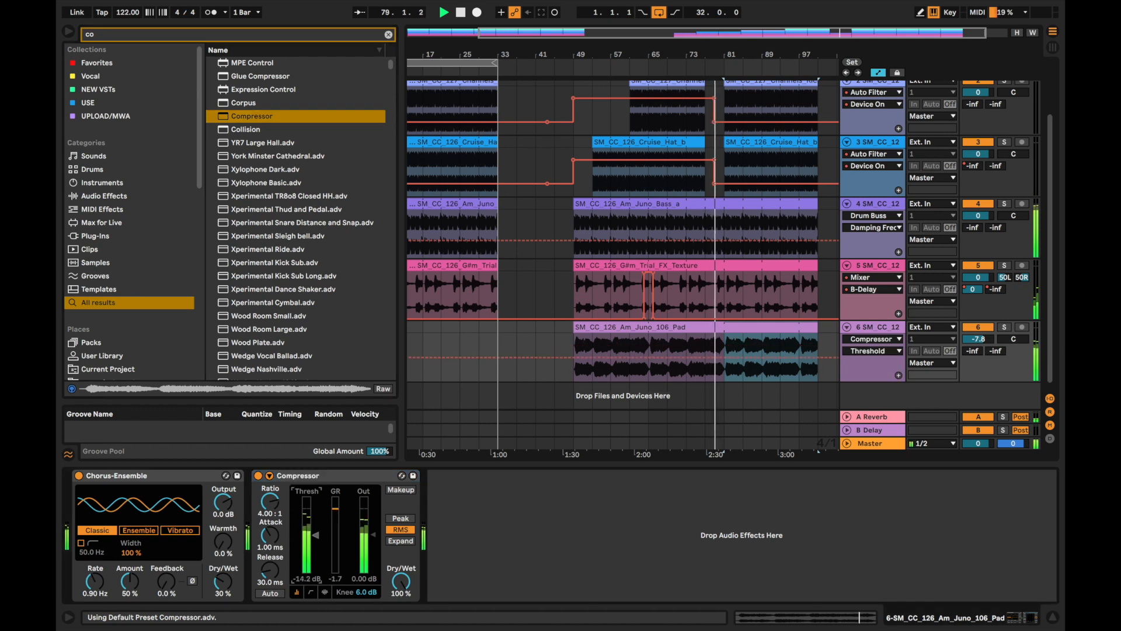
Set the pad Compressor's sidechain input to the kick track, 2-SM CC 127 Channels Kick
left_click(269, 475)
left_click(279, 510)
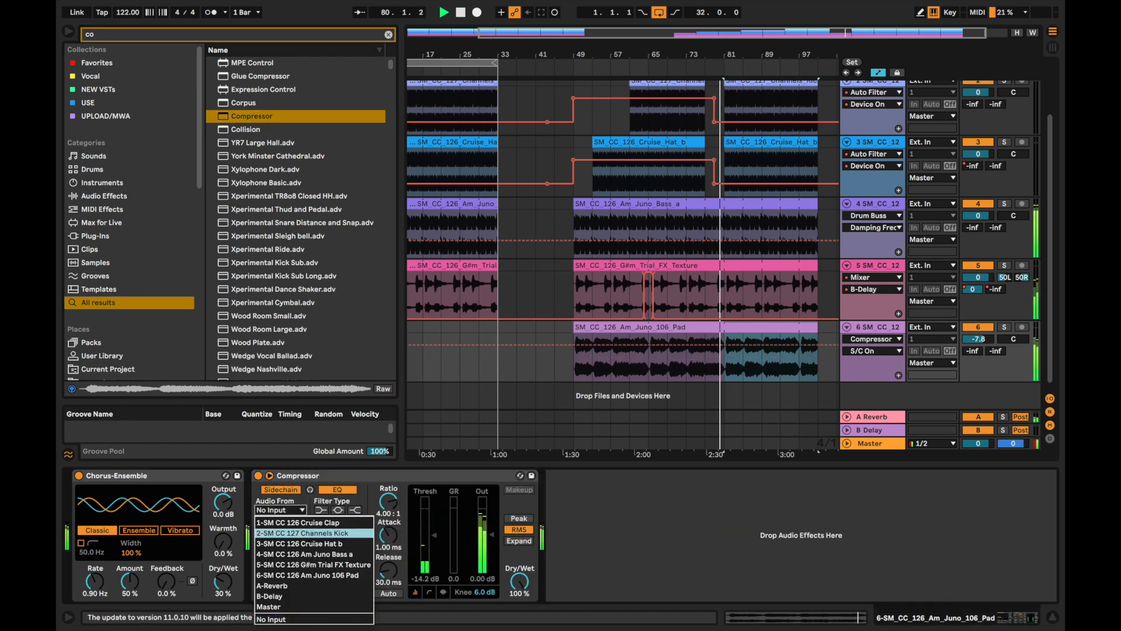
left_click(302, 533)
Show the pad's A-Reverb send automation and ramp it from about bar 69 up to -11.0 dB at bar 81
right_click(972, 351)
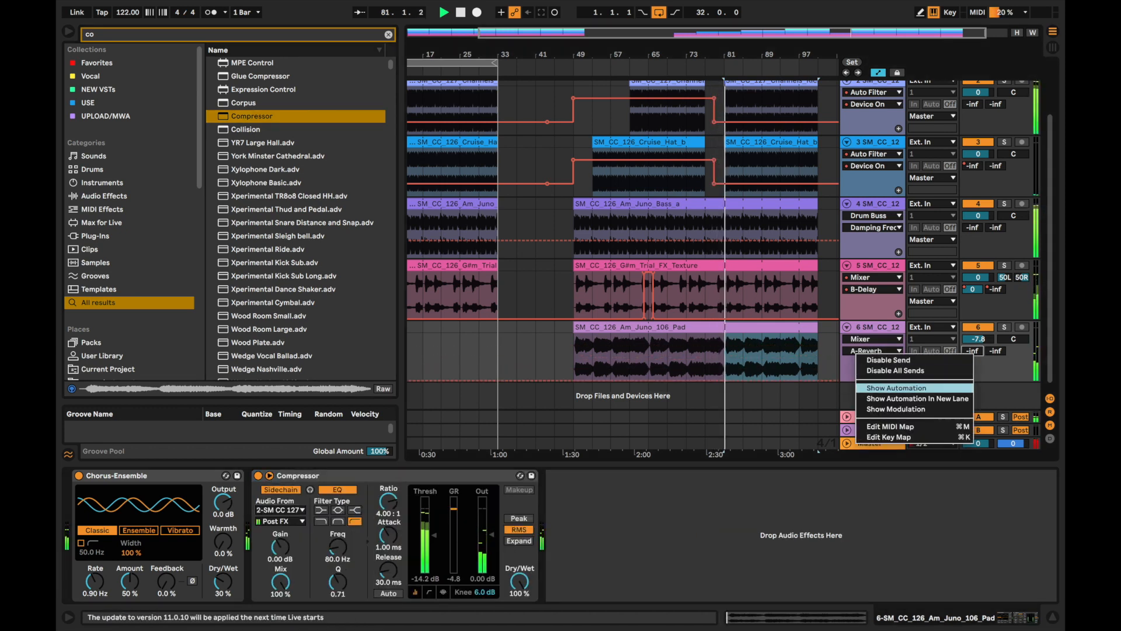
left_click(899, 388)
left_click(667, 380)
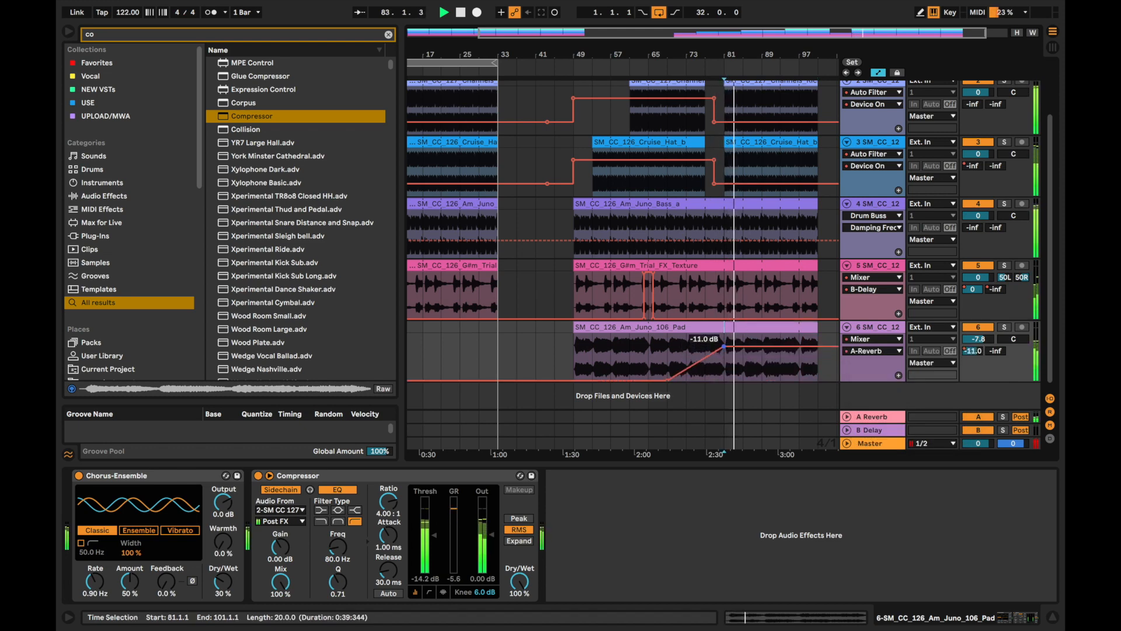
scroll(650, 374, "up", 5)
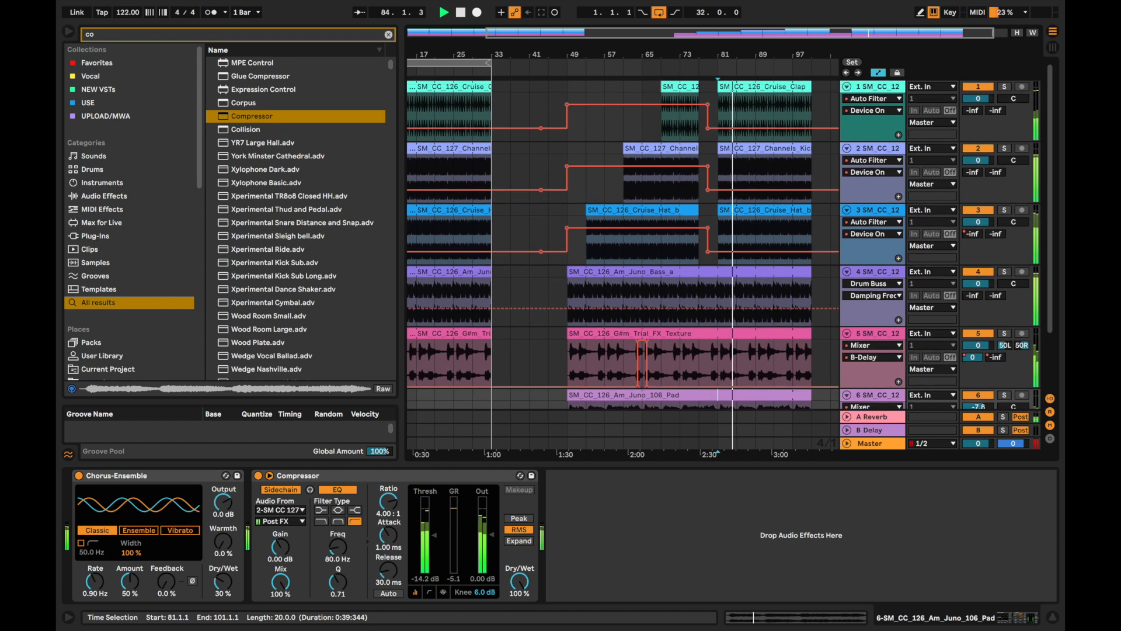
scroll(660, 350, "down", 5)
Trim the pad clip to end at bar 81 and let its reverb send fall to -inf dB by about bar 85
key("space")
left_click_drag(805, 323, 727, 323)
key("space")
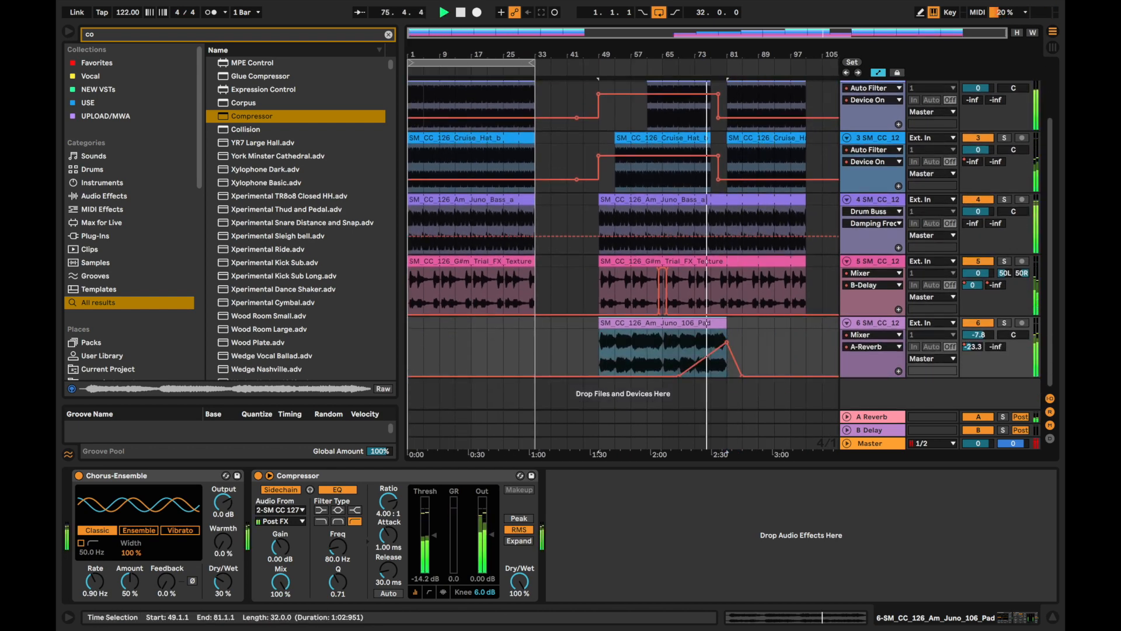
Raise the peak of the pad's A-Reverb send automation at bar 81 to about 0 dB
right_click(973, 346)
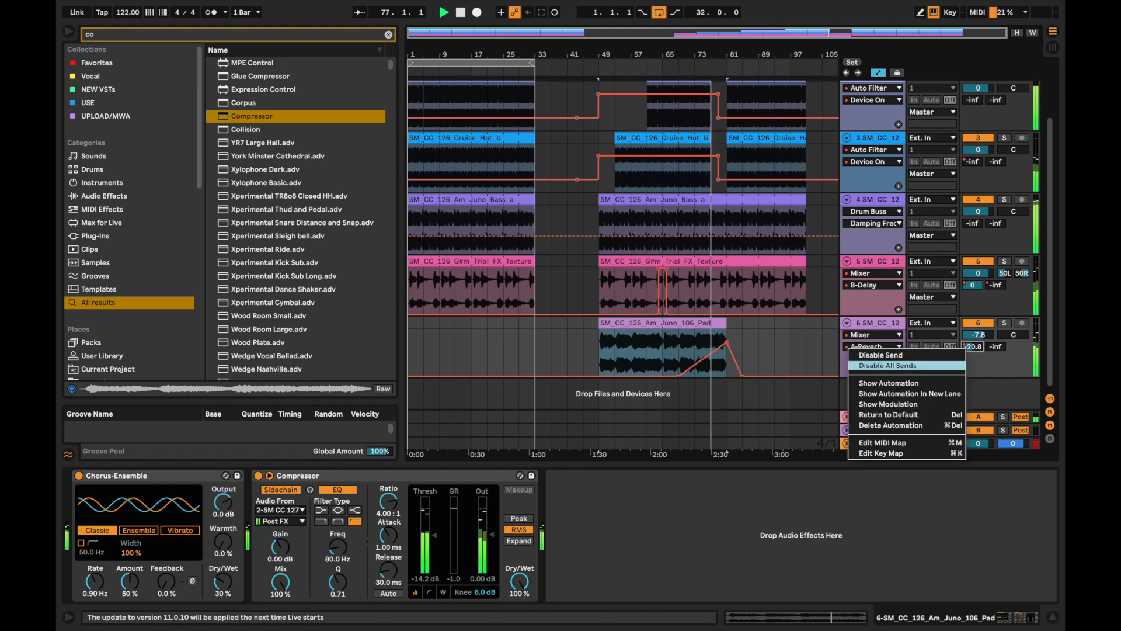
left_click(910, 383)
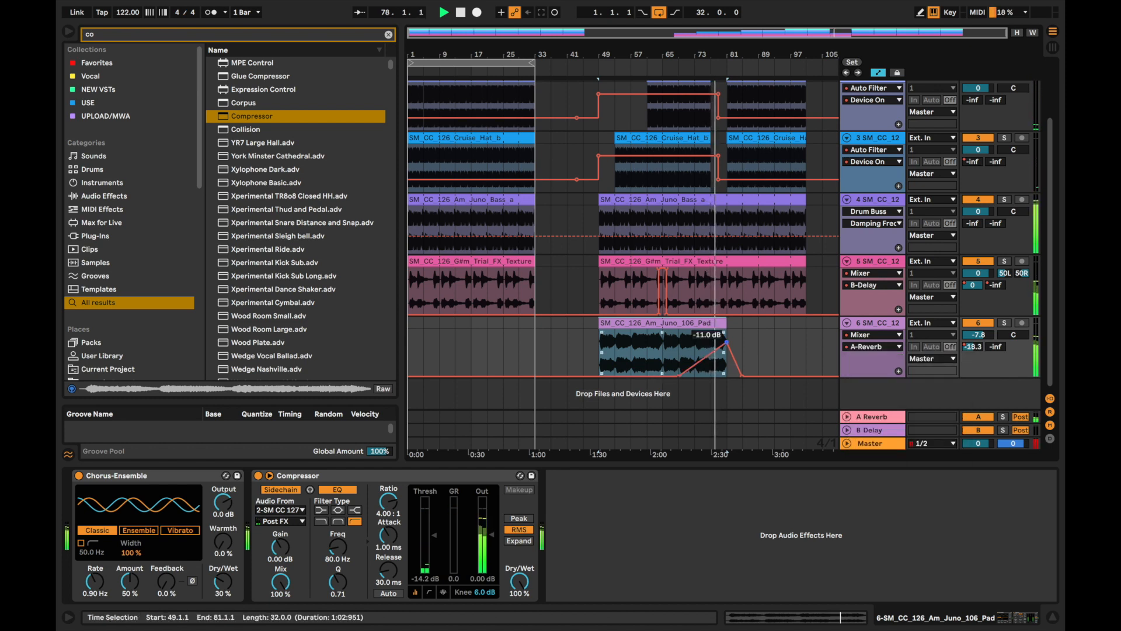
scroll(723, 336, "up", 1)
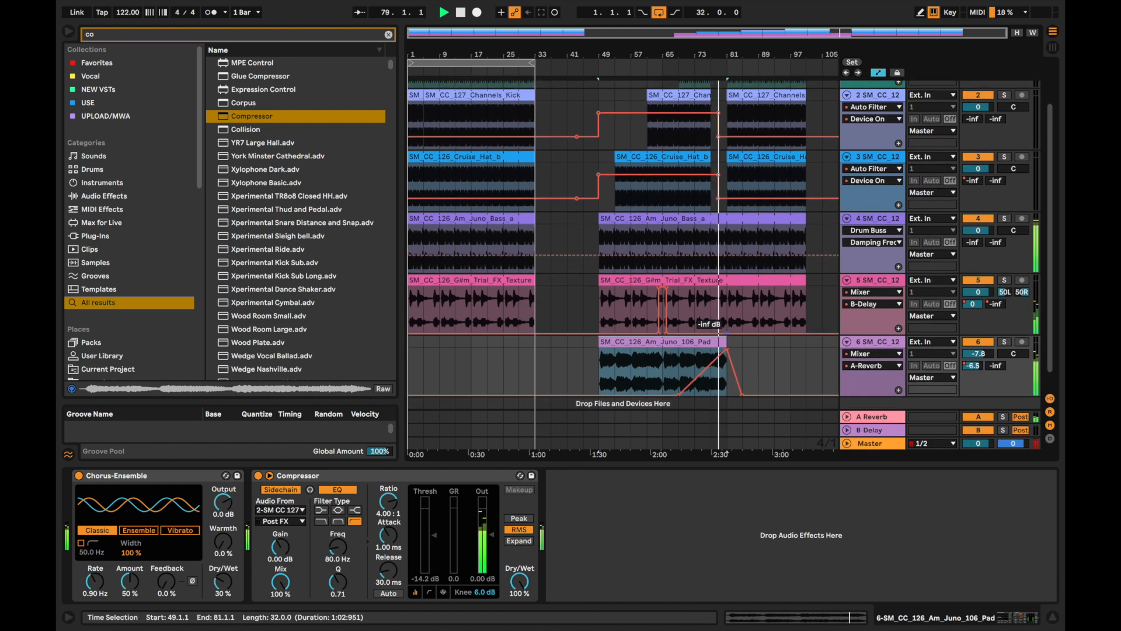
left_click(742, 373)
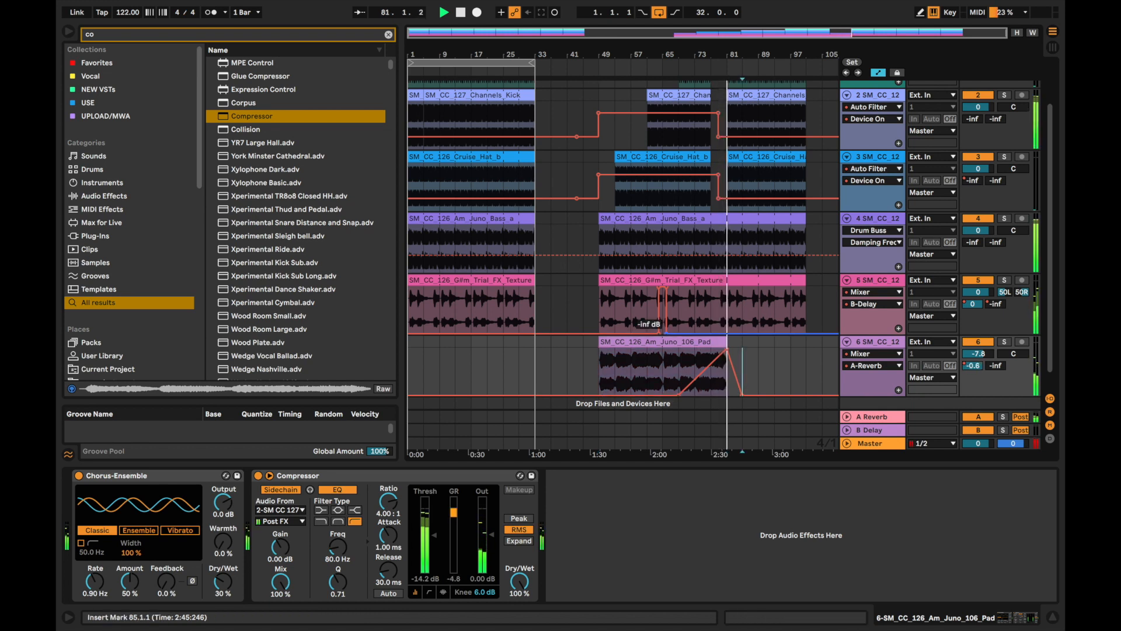
Collapse the pad track and open the Tantra plug-in window on the texture track
scroll(738, 371, "down", 1)
scroll(739, 371, "up", 1)
left_click(846, 343)
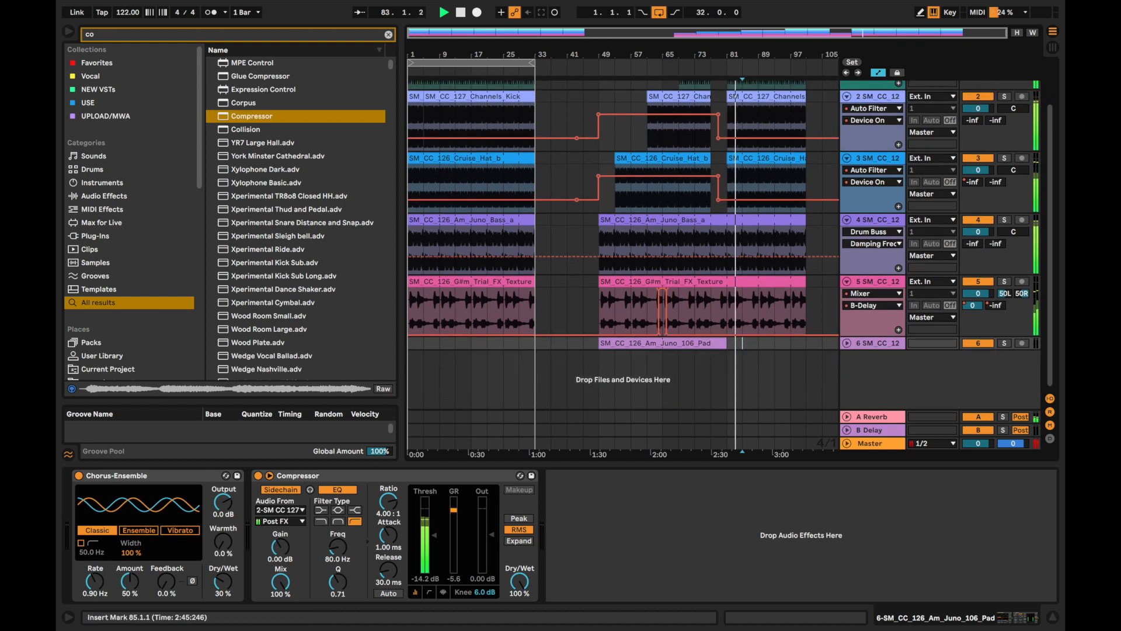
left_click(874, 281)
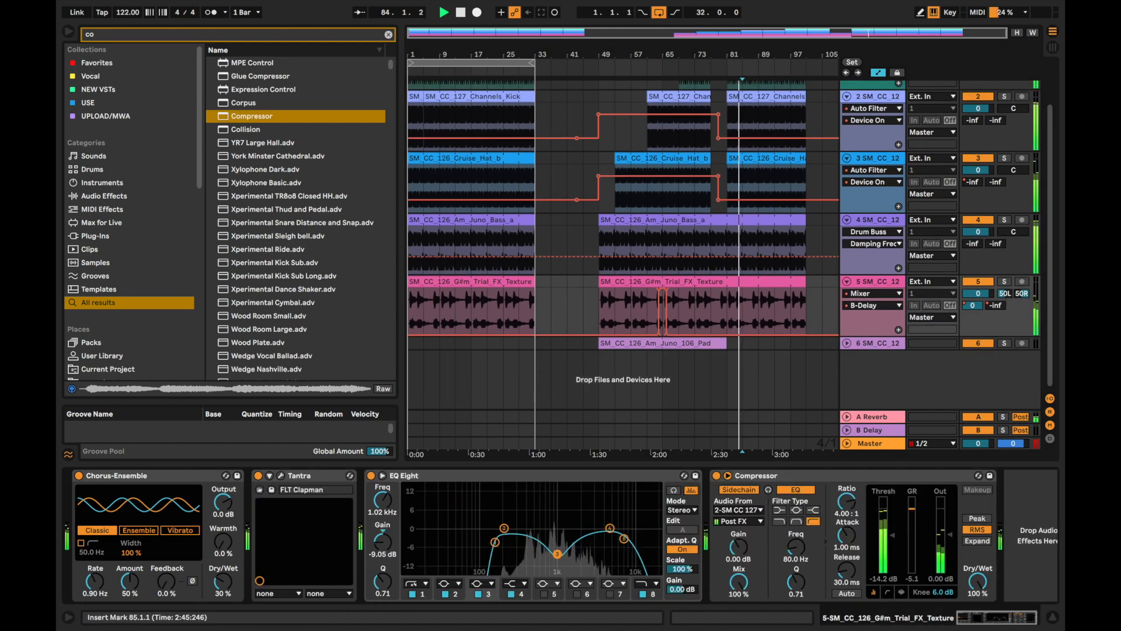
left_click(308, 476)
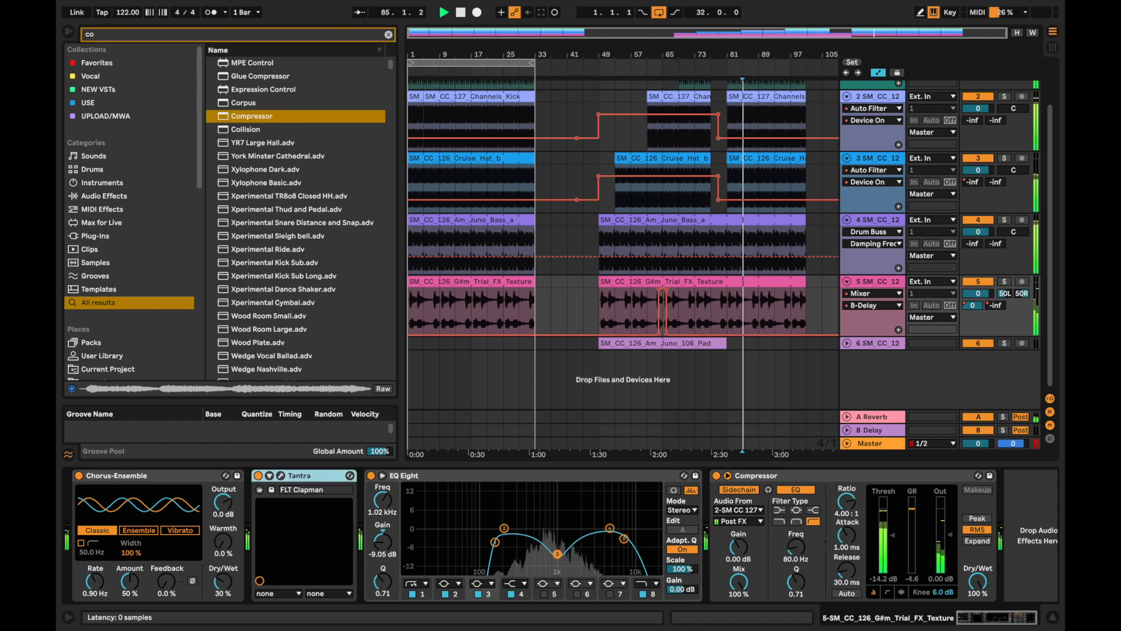
left_click(280, 476)
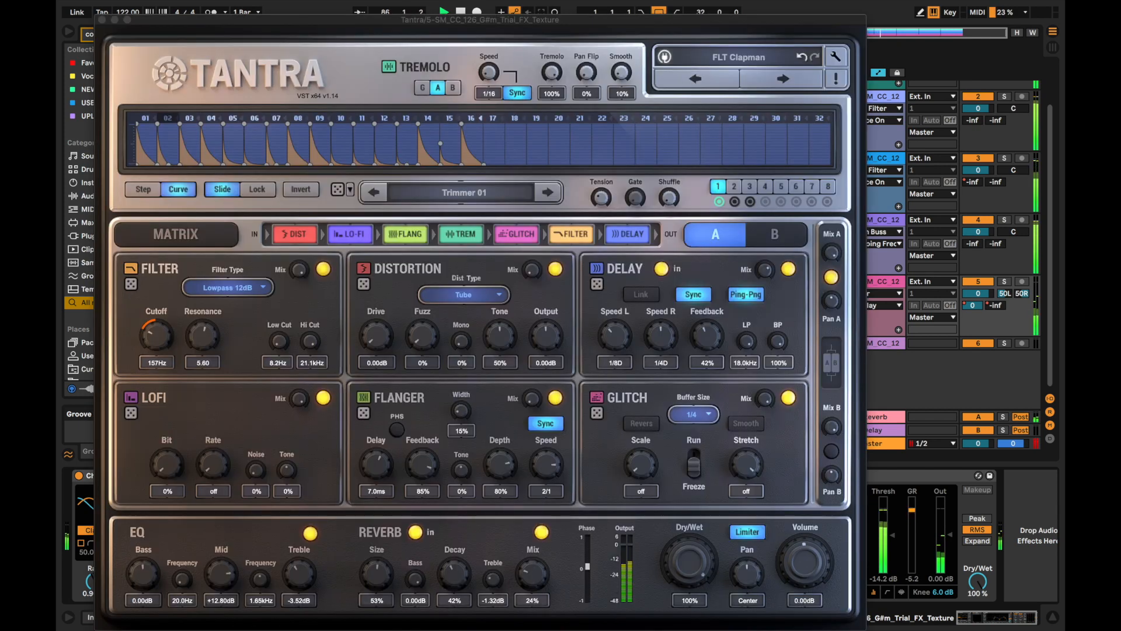
Show the texture track's automation for Tantra's layer A Delay Speed L and move the plug-in window clear of the lane
right_click(621, 336)
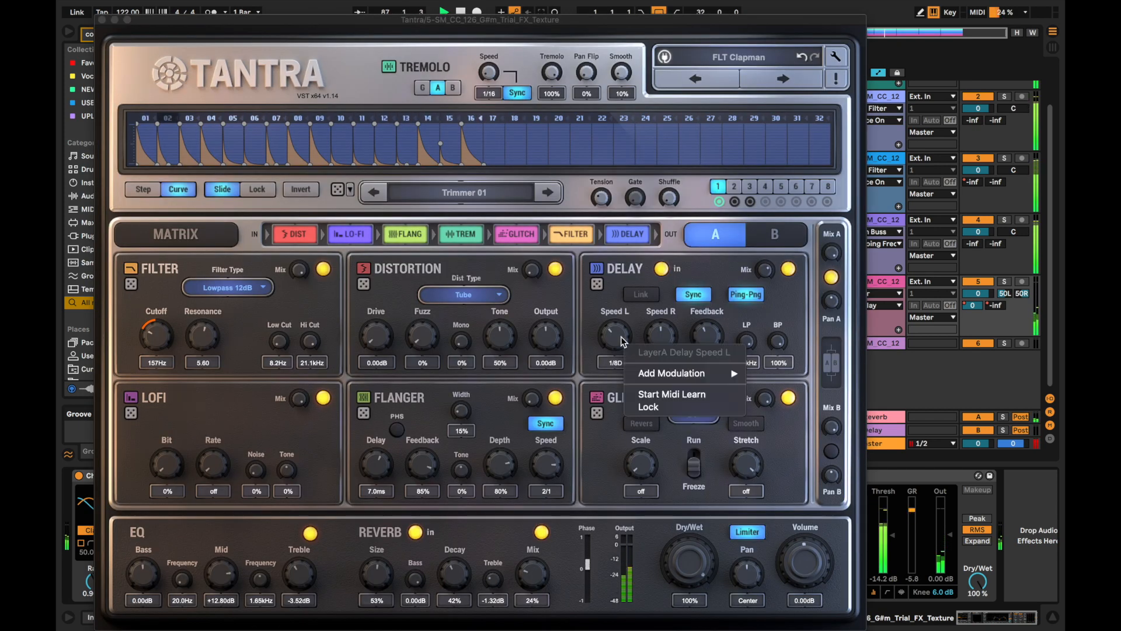
left_click(618, 337)
right_click(618, 337)
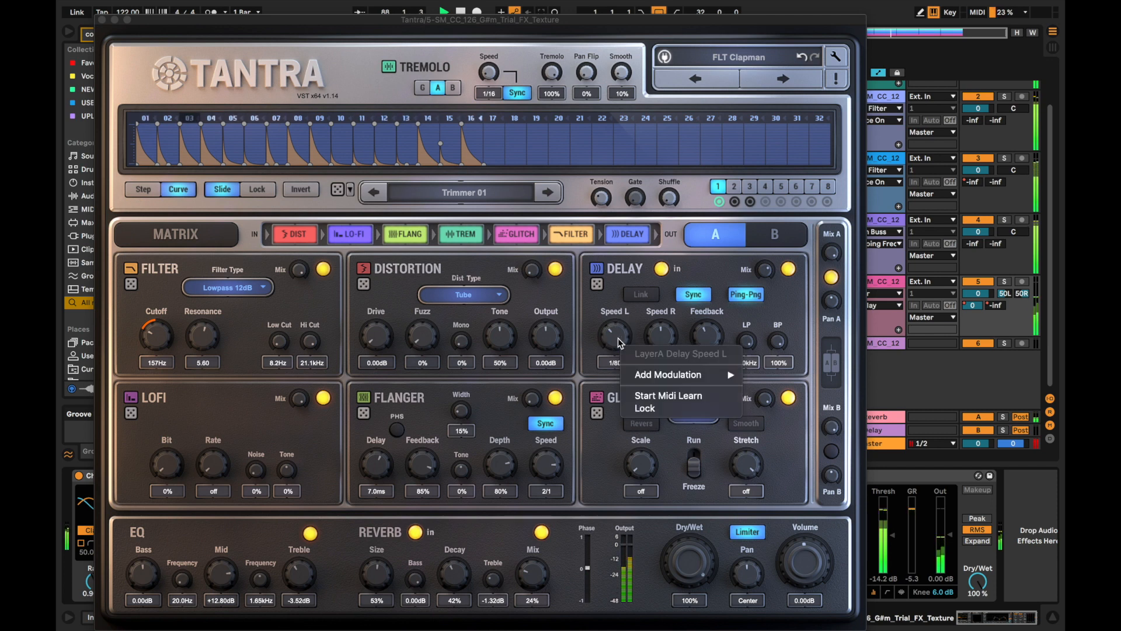
left_click(614, 337)
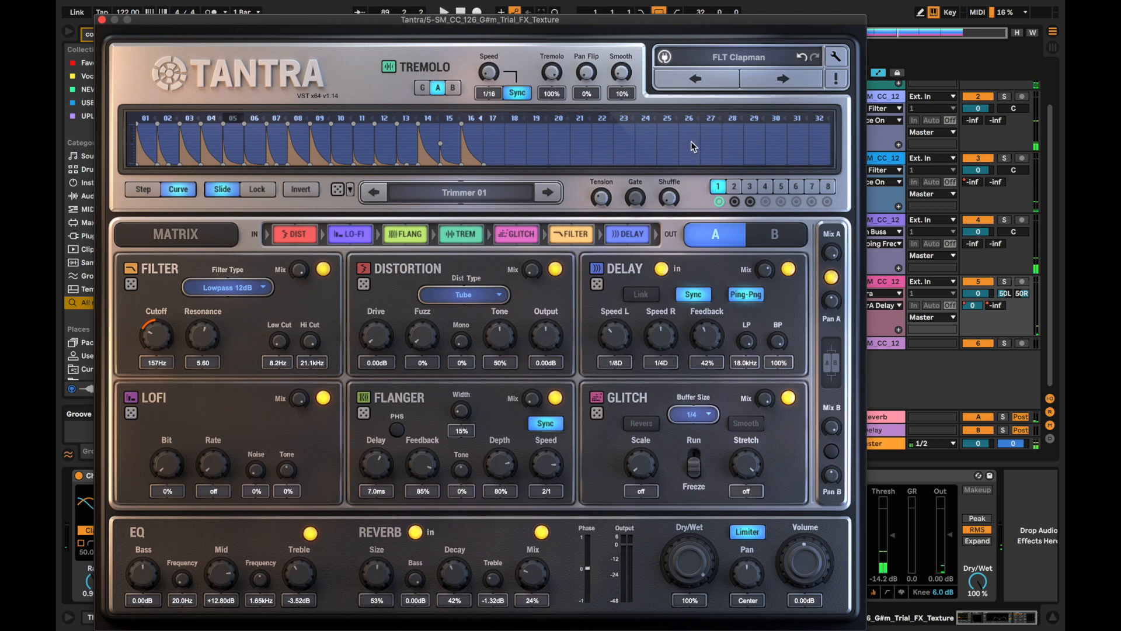
left_click_drag(757, 28, 547, 229)
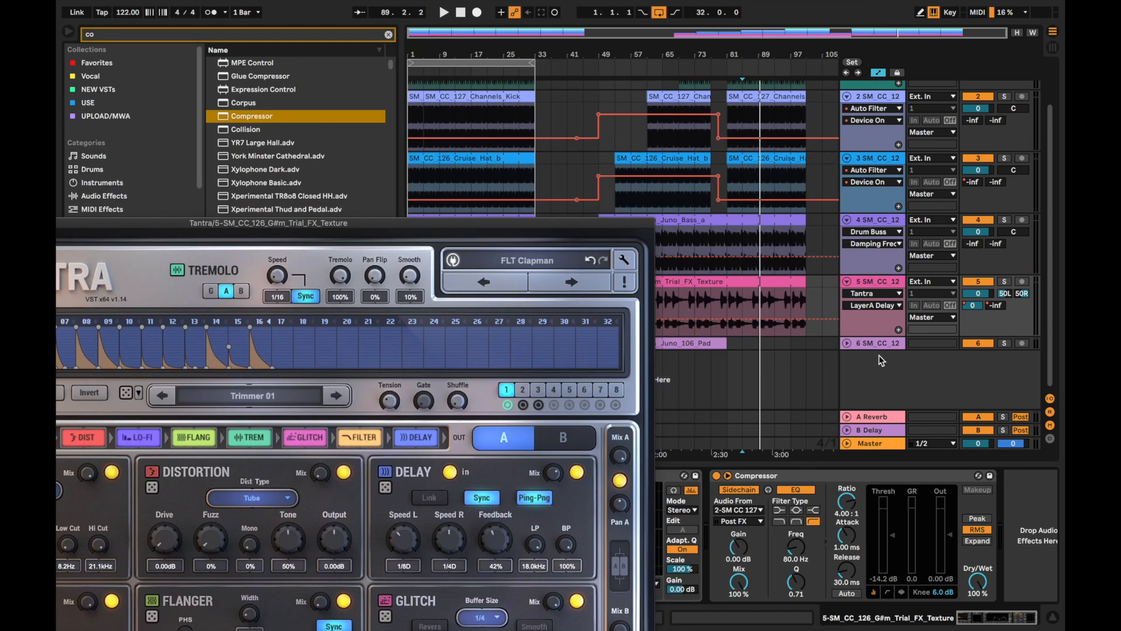
left_click_drag(634, 226, 634, 329)
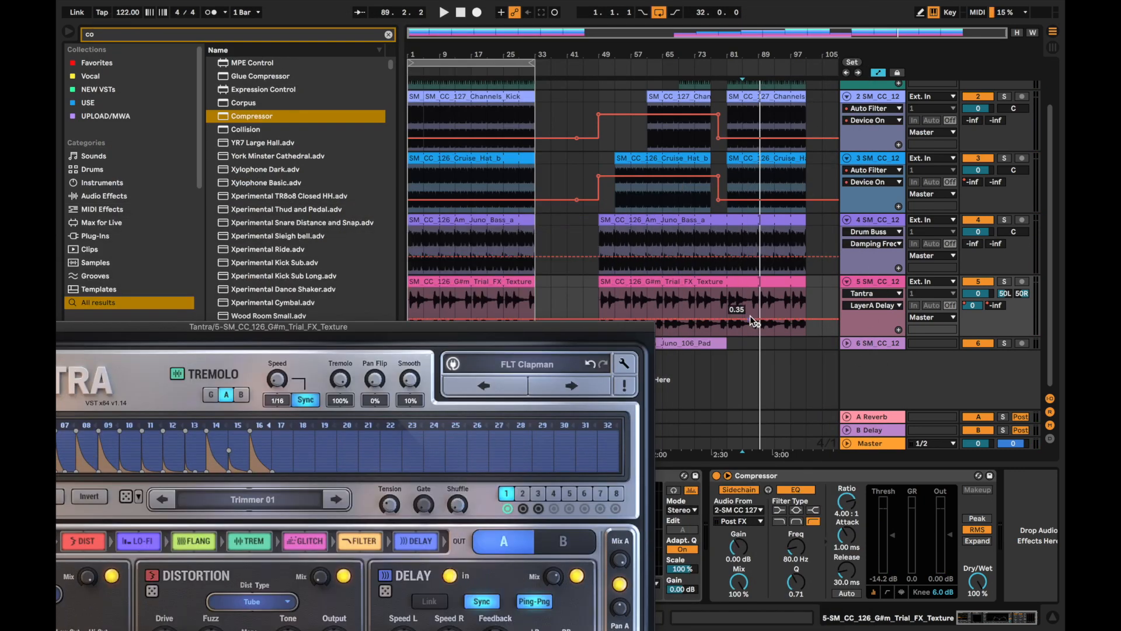
Draw a steep rise in the Delay Speed L automation from about bar 79 to a peak at bar 81
left_click(724, 321)
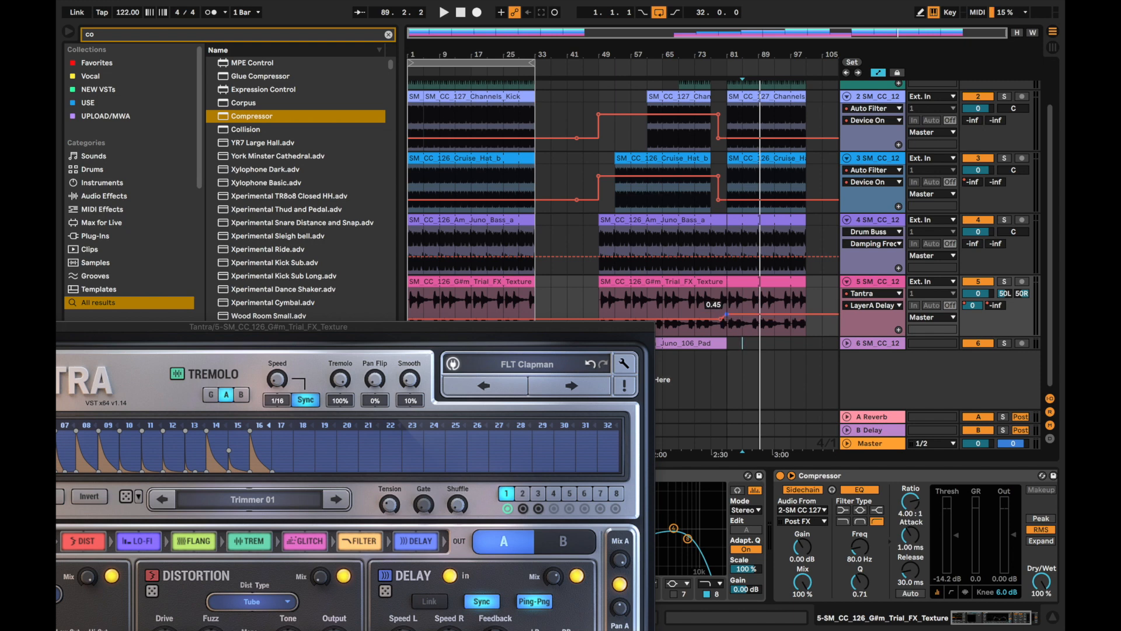
left_click(715, 300)
key("space")
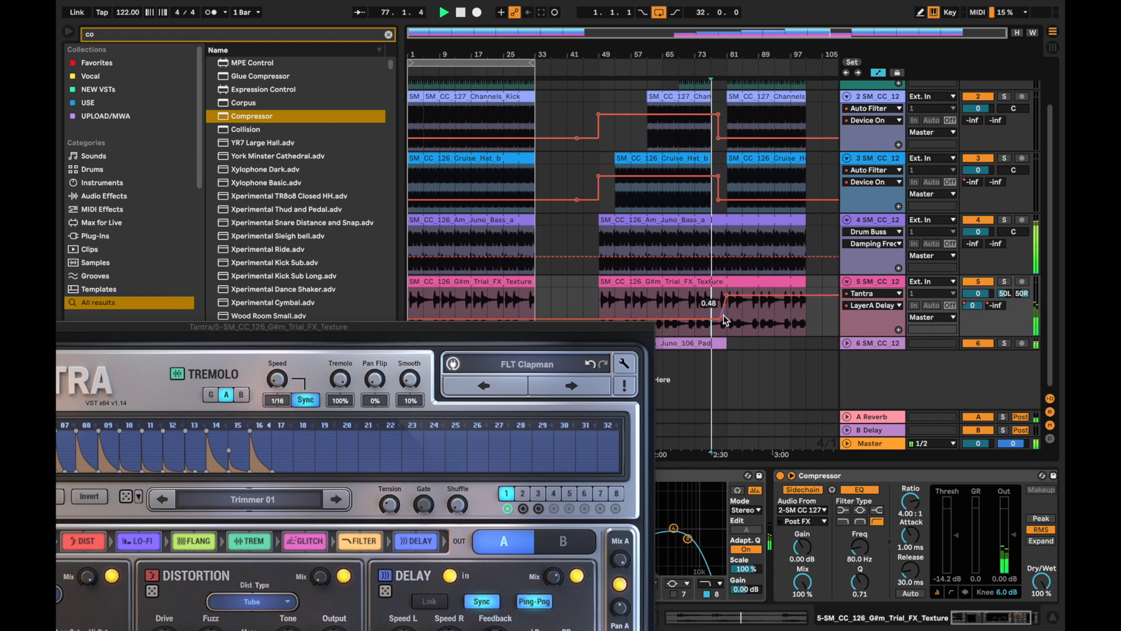
scroll(724, 313, "up", 3)
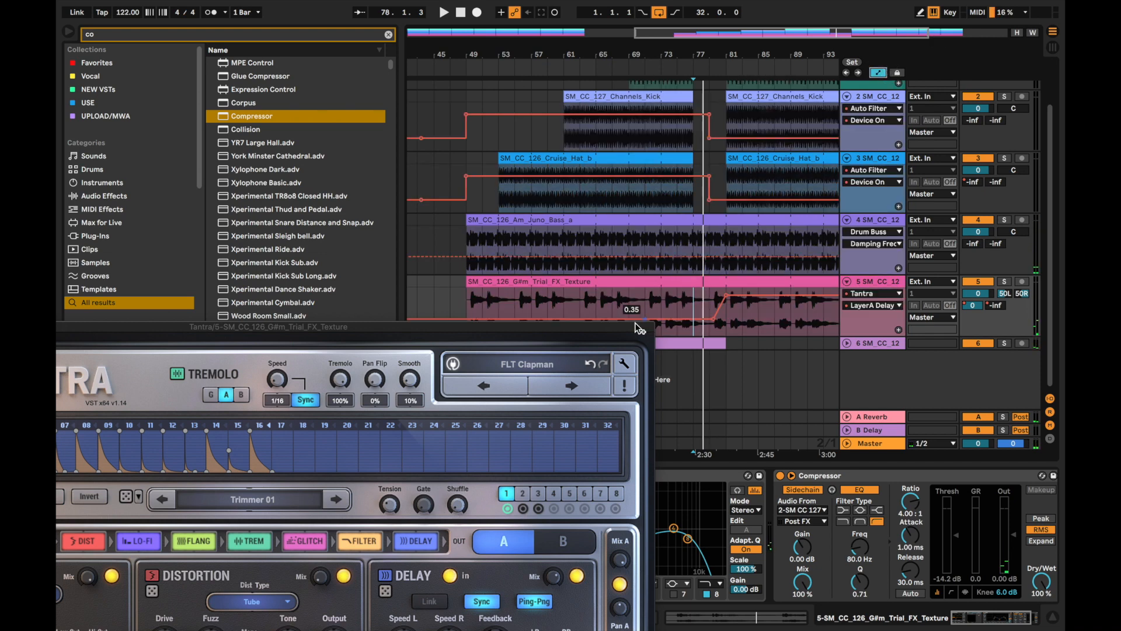
Play the delay sweep while watching Tantra's Speed L knob, and close the plug-in window
left_click_drag(640, 328, 636, 320)
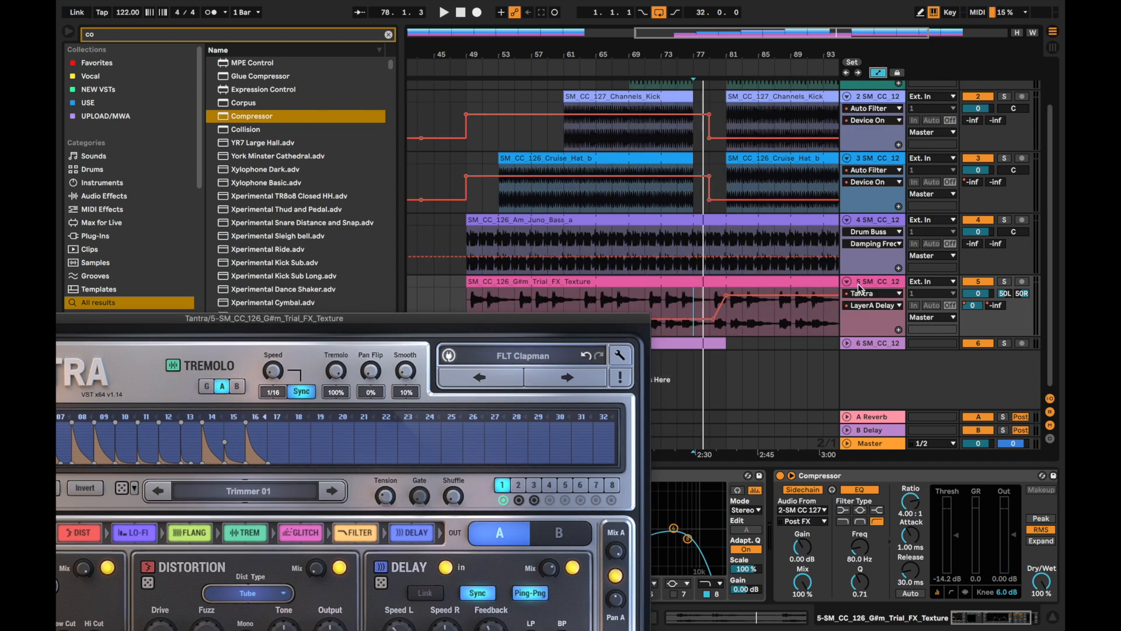
left_click_drag(572, 327, 620, 154)
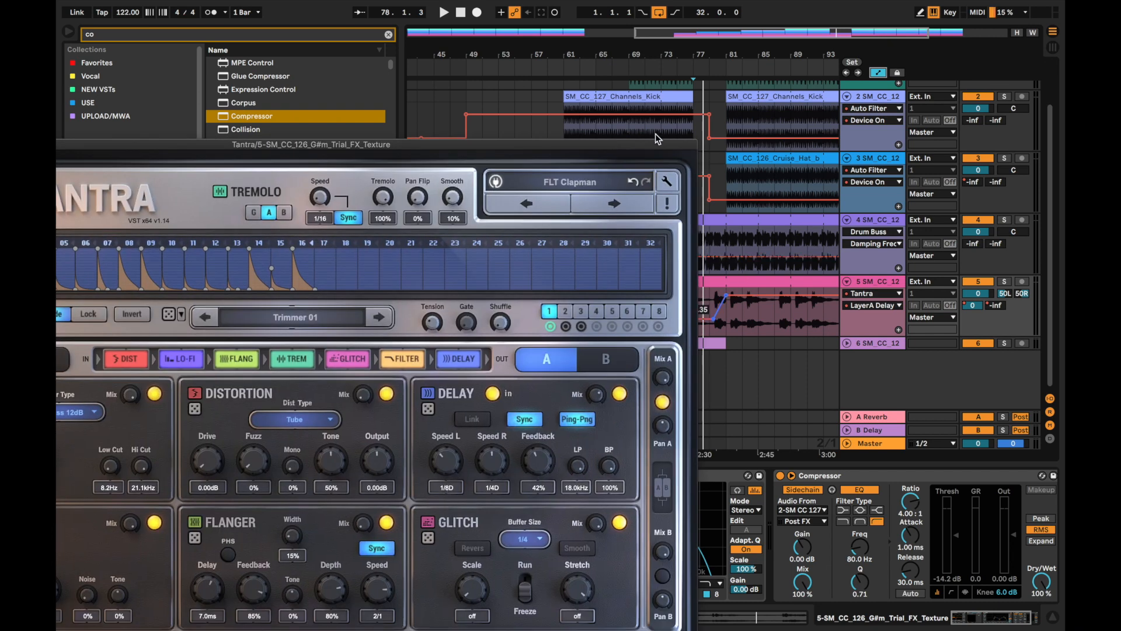
left_click(704, 68)
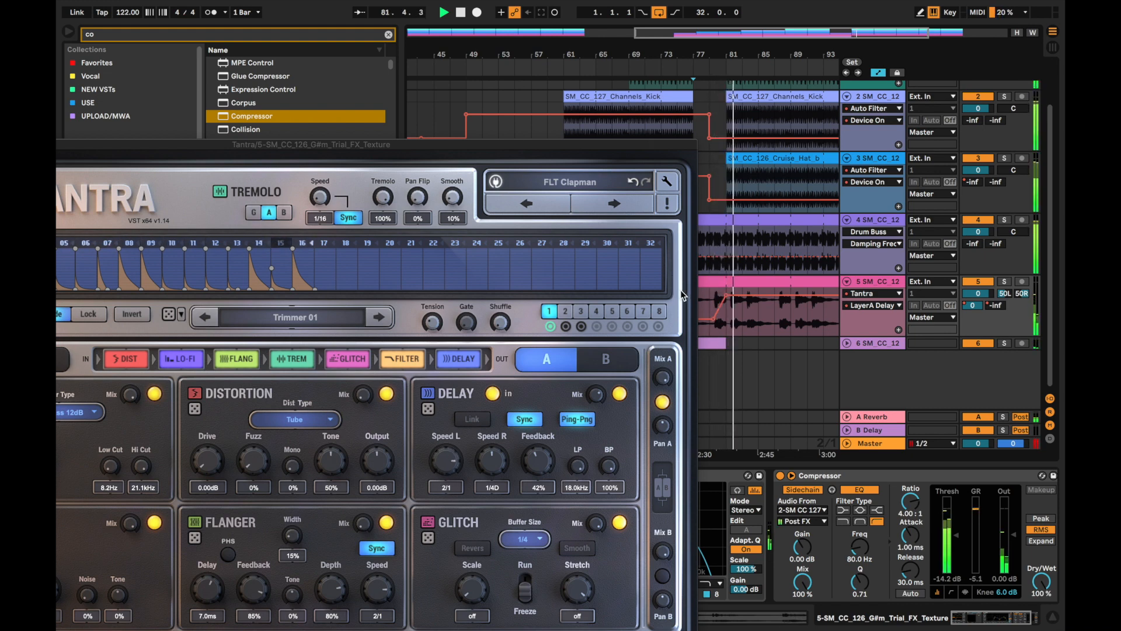
left_click_drag(622, 144, 888, 105)
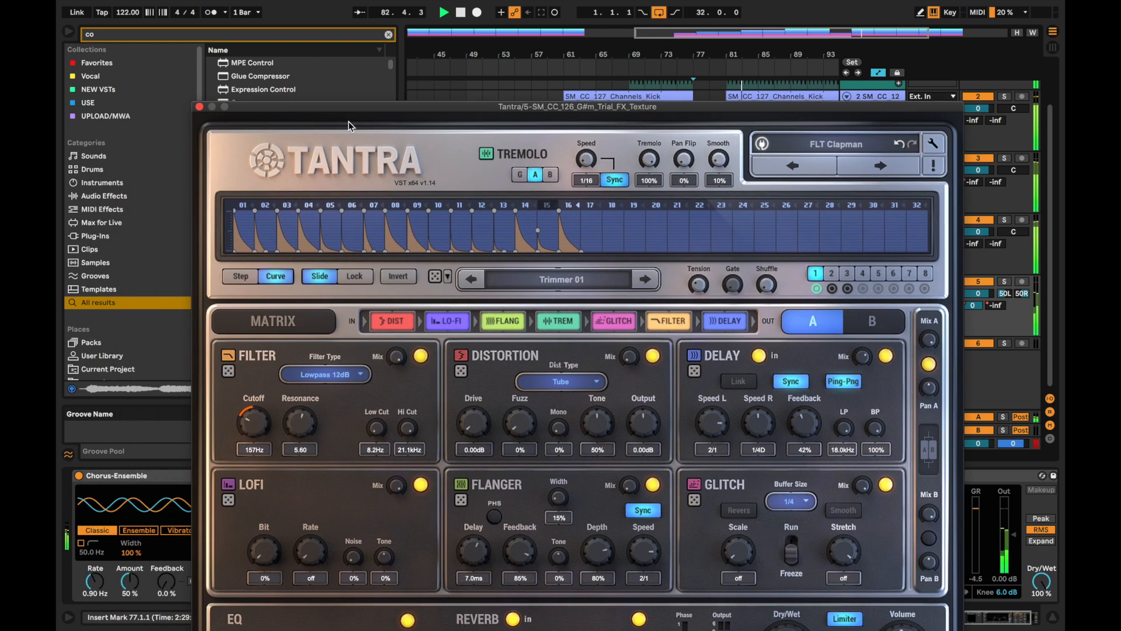
left_click(201, 105)
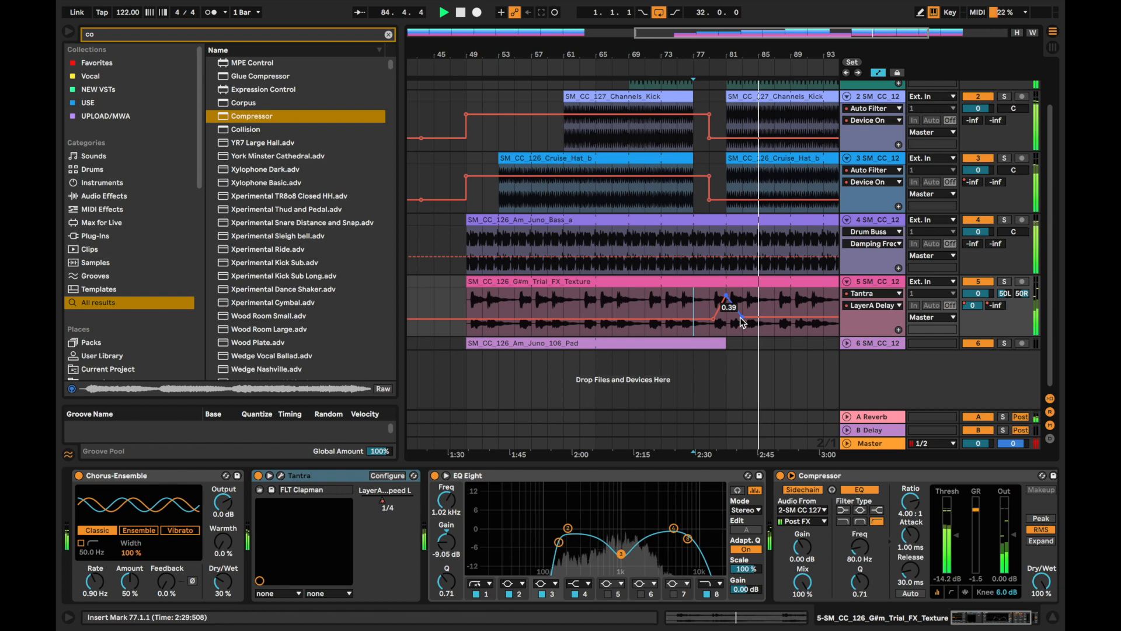
Shape the texture's Delay Speed L automation into a narrowing zigzag from bar 81 to about bar 101
scroll(740, 318, "right", 2)
scroll(741, 318, "up", 1)
mouse_move(728, 328)
left_mouse_down()
mouse_move(730, 308)
mouse_move(753, 317)
mouse_move(753, 333)
mouse_move(708, 308)
mouse_move(709, 332)
mouse_move(709, 316)
mouse_move(743, 327)
left_mouse_up()
scroll(753, 331, "right", 2)
scroll(754, 332, "right", 1)
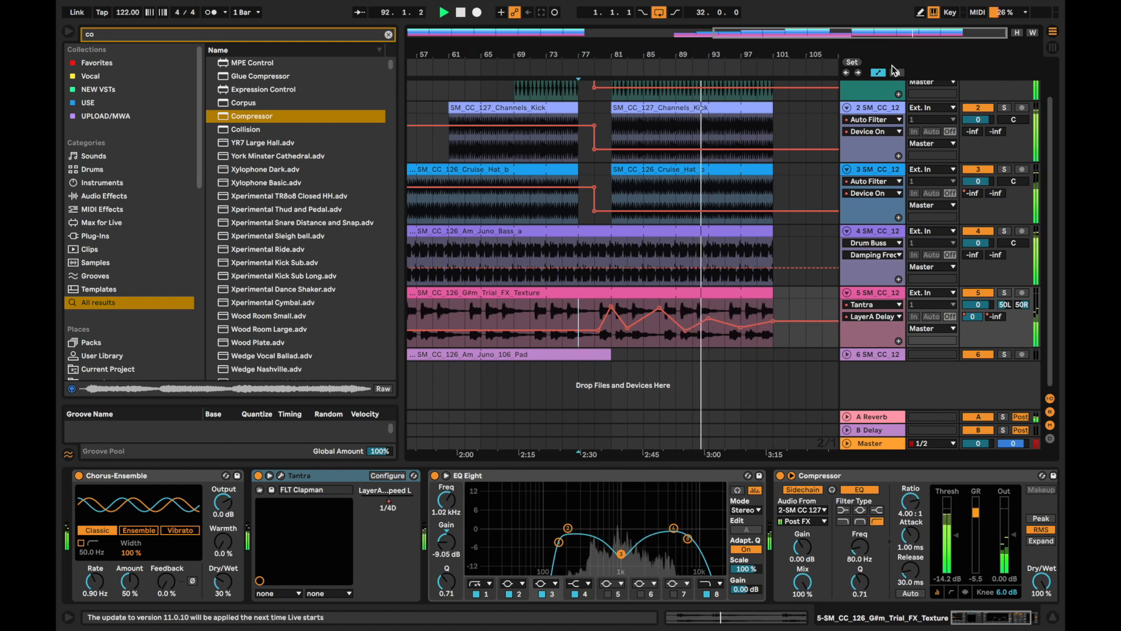
Hide the automation lanes, shorten the drop's kick clip to end at bar 93, and paste a copy at bar 97
key("a")
left_click(709, 107)
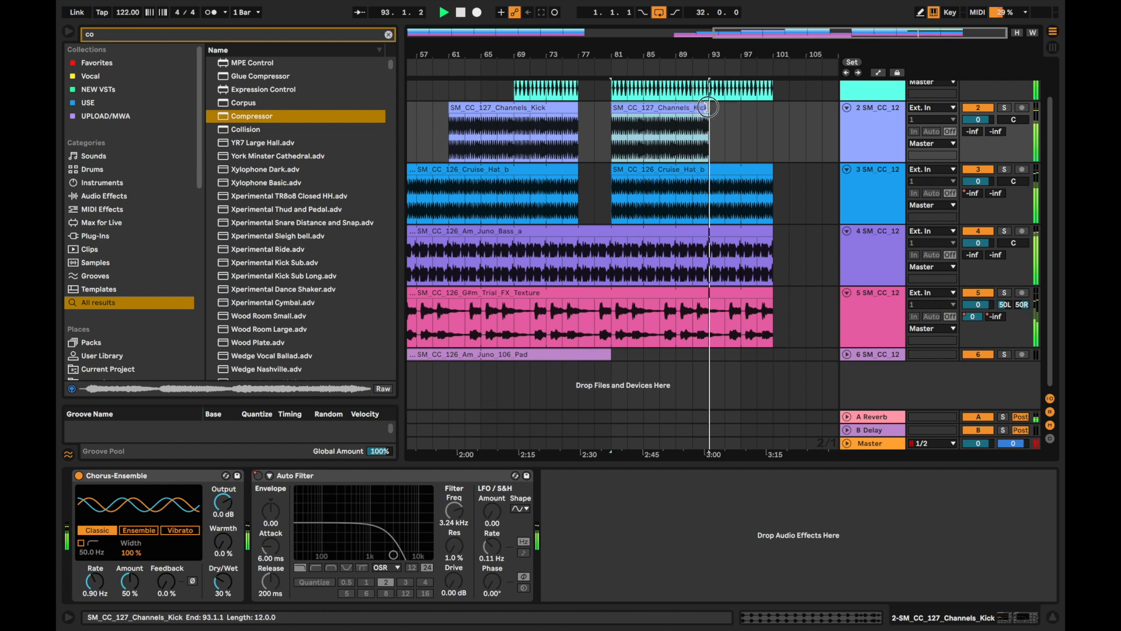
scroll(702, 156, "up", 1)
key("minus")
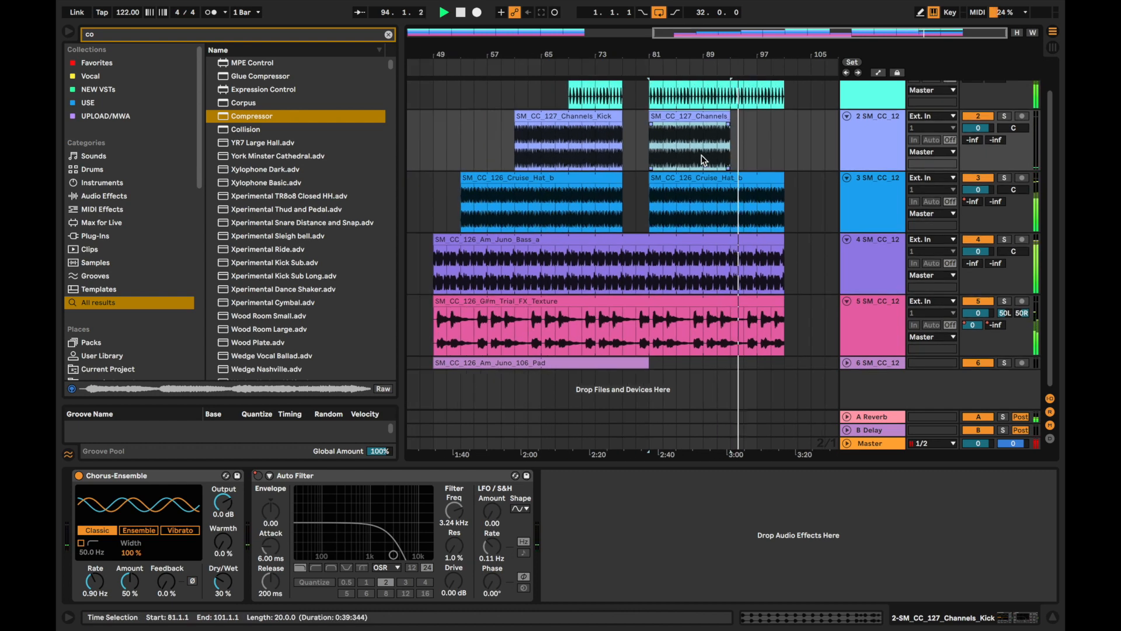
scroll(766, 220, "up", 2)
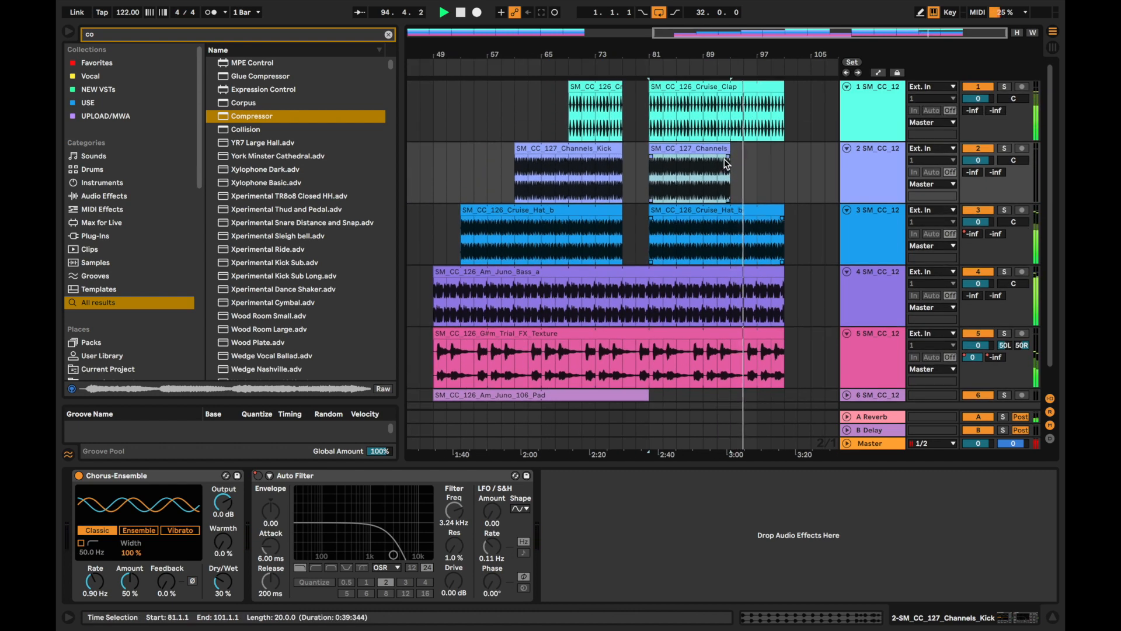
left_click(762, 159)
key("super+v")
Trim the bass to end at bar 97 and make the texture, clap, hat and last kick clips end at about bar 105
left_click_drag(784, 271, 757, 269)
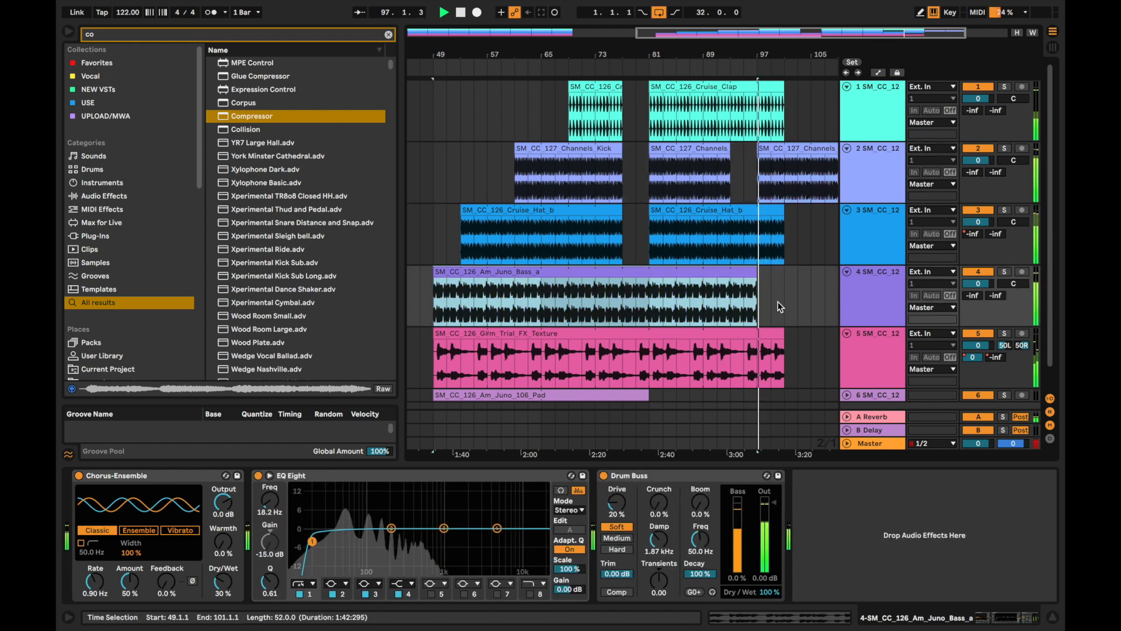
scroll(782, 333, "down", 5)
left_click_drag(782, 332, 815, 333)
left_click_drag(783, 87, 814, 84)
left_click_drag(783, 211, 809, 212)
left_click_drag(811, 332, 829, 139)
Stop playback and fit the whole arrangement in view
scroll(780, 332, "up", 2)
scroll(789, 334, "down", 3)
key("space")
left_click(734, 61)
key("plus")
key("plus")
left_click_drag(743, 334, 757, 331)
key("w")
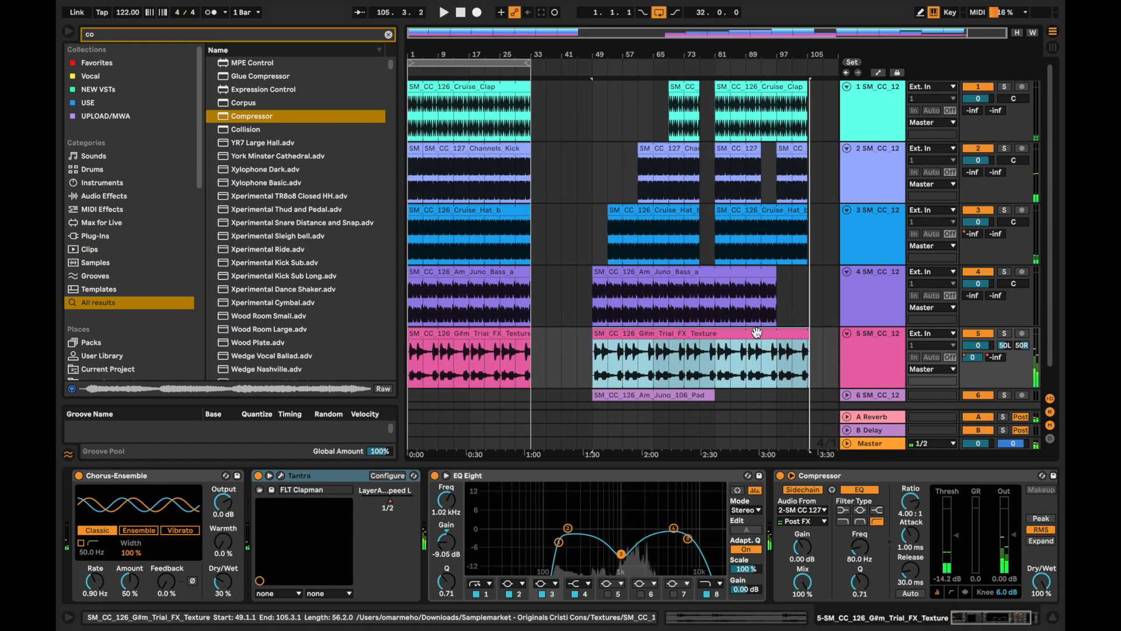
scroll(669, 281, "down", 2)
scroll(555, 124, "up", 2)
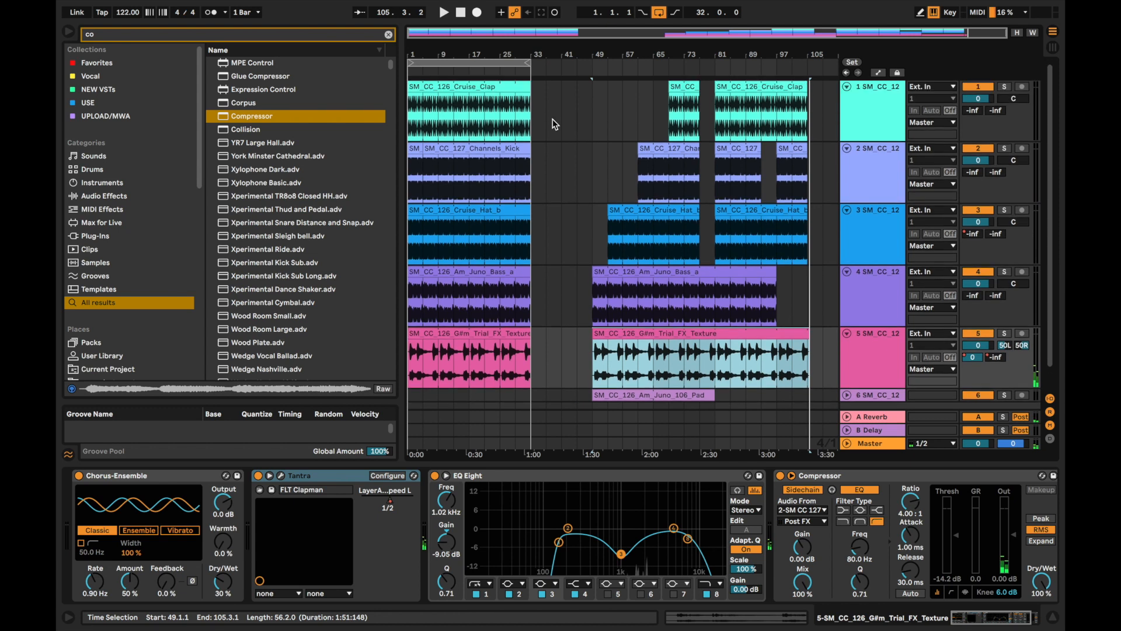
Return to bar 1, start playback, and turn off the loop over the opening section
left_click(462, 12)
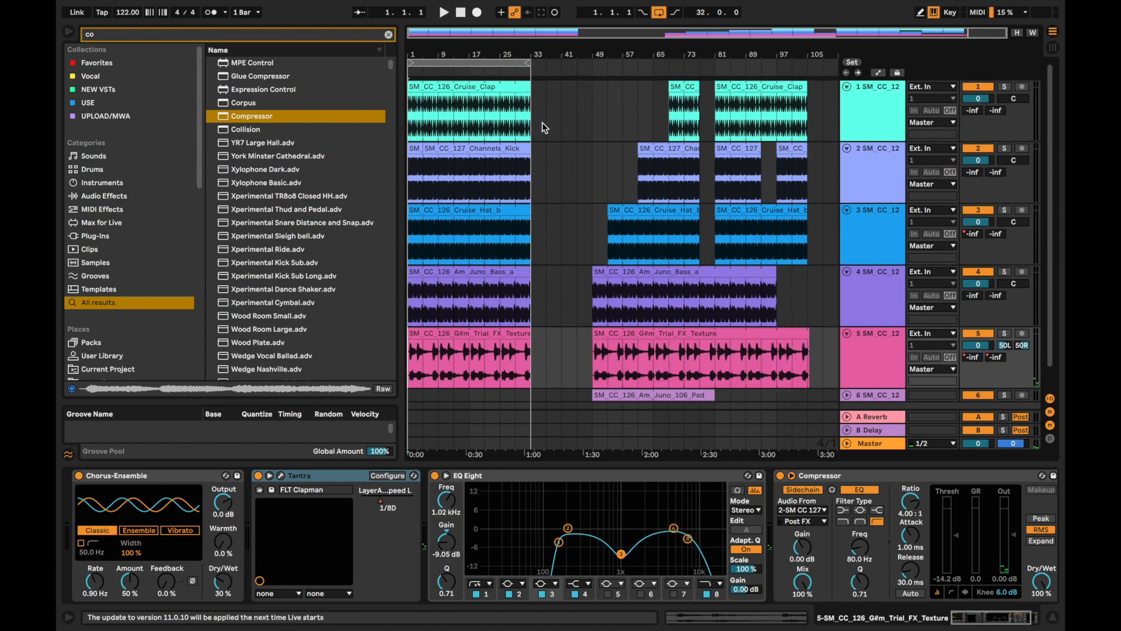
key("space")
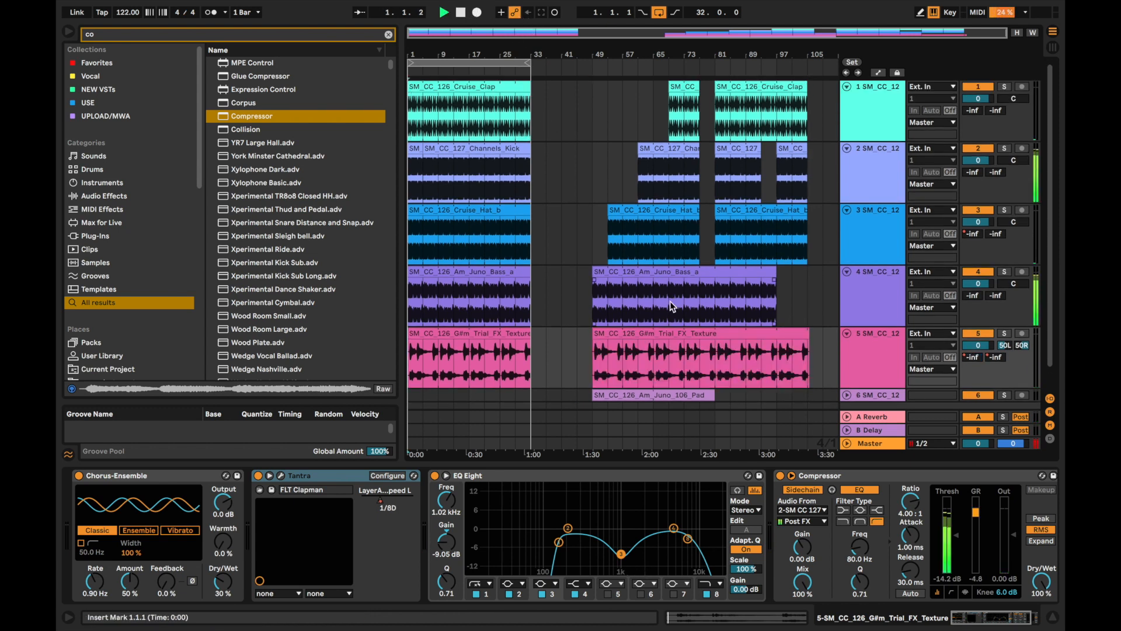
right_click(505, 65)
left_click(519, 71)
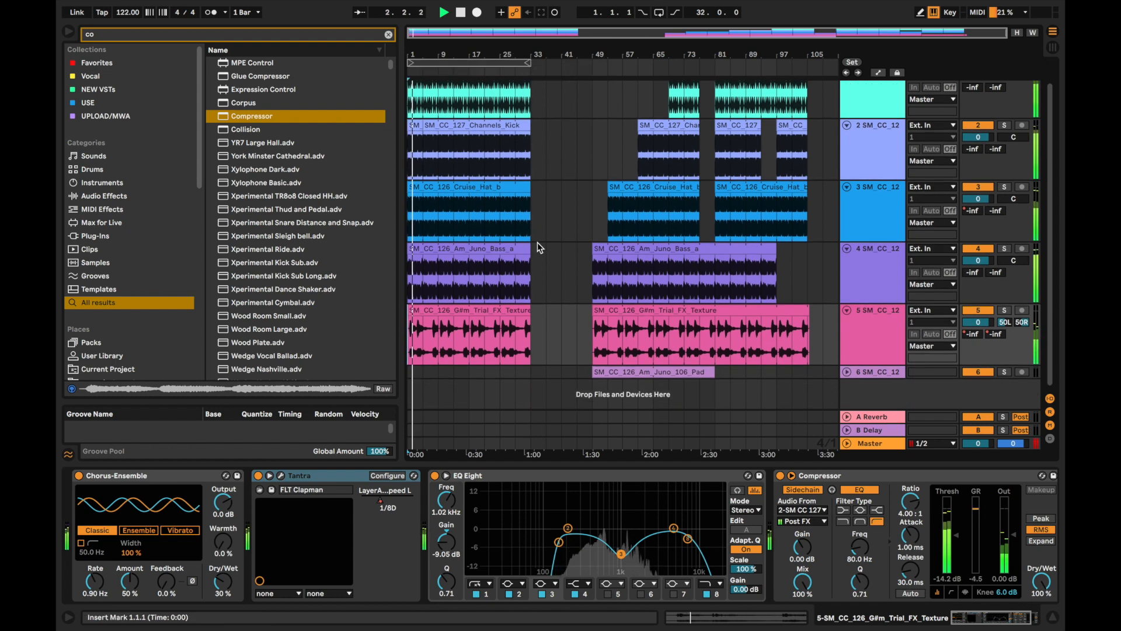
scroll(537, 243, "down", 1)
scroll(537, 243, "up", 1)
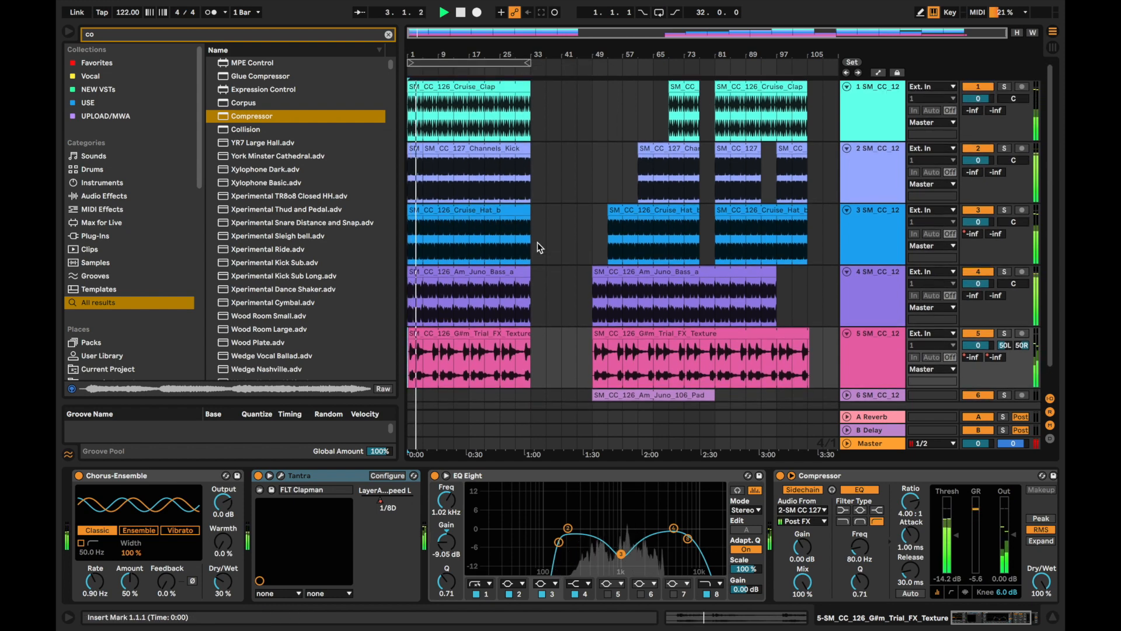
Stop playback, select the opening clips on all five tracks, and extend them to bar 49
left_click(534, 367)
key("space")
left_click(494, 87, "shift")
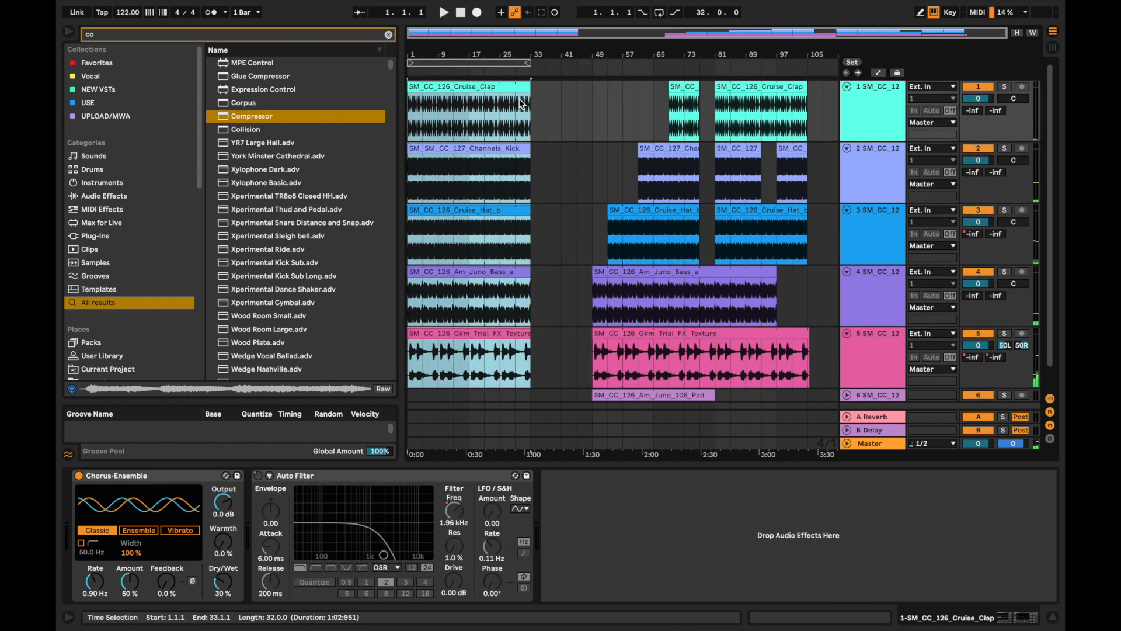
left_click_drag(528, 90, 592, 90)
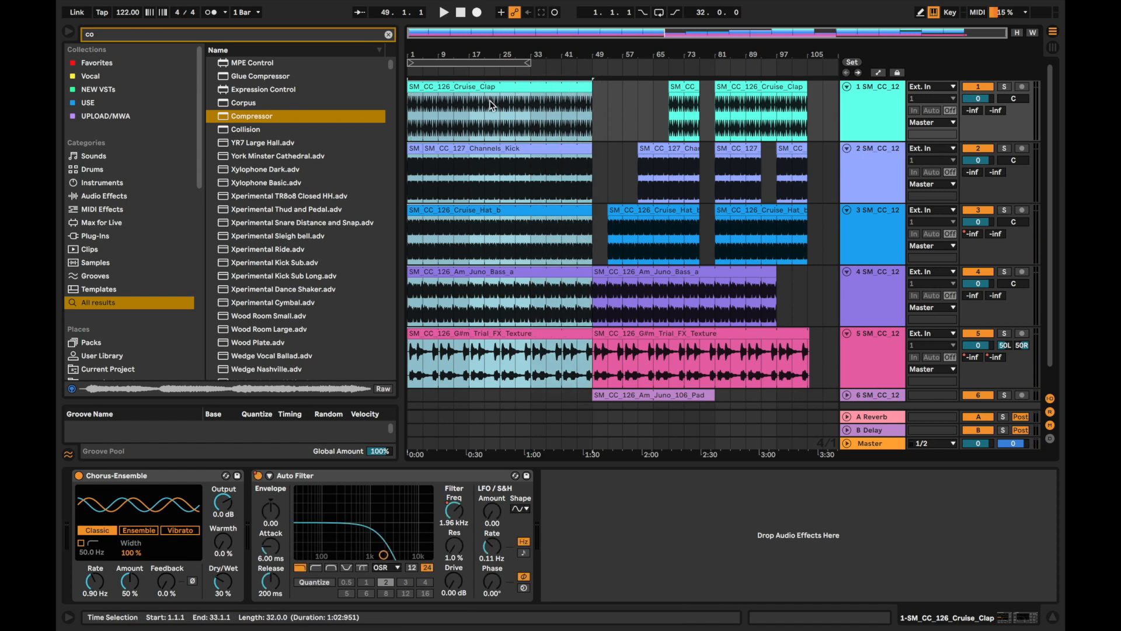
Play the intro from the start and remove the bass from bar 1 to bar 25
left_click(421, 114)
key("space")
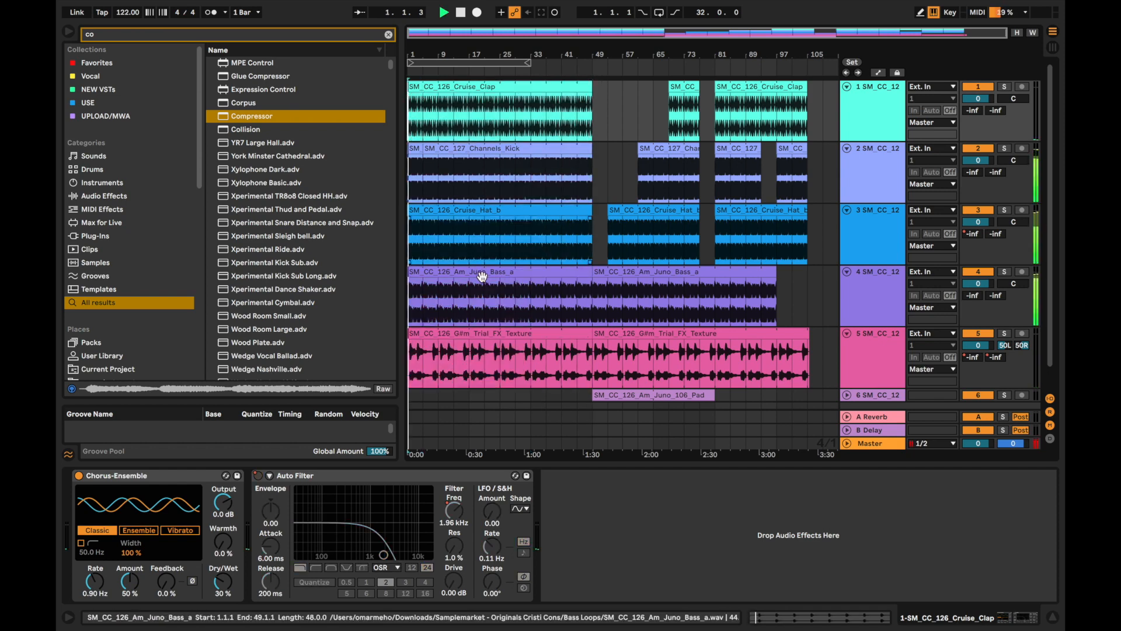
scroll(482, 278, "down", 1)
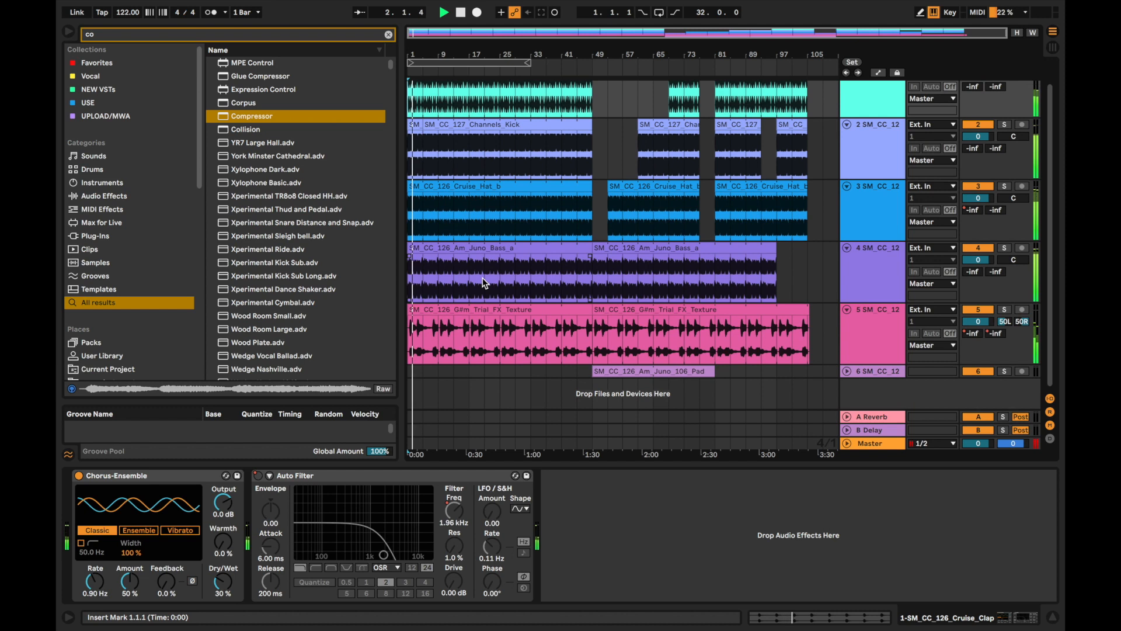
scroll(482, 278, "up", 1)
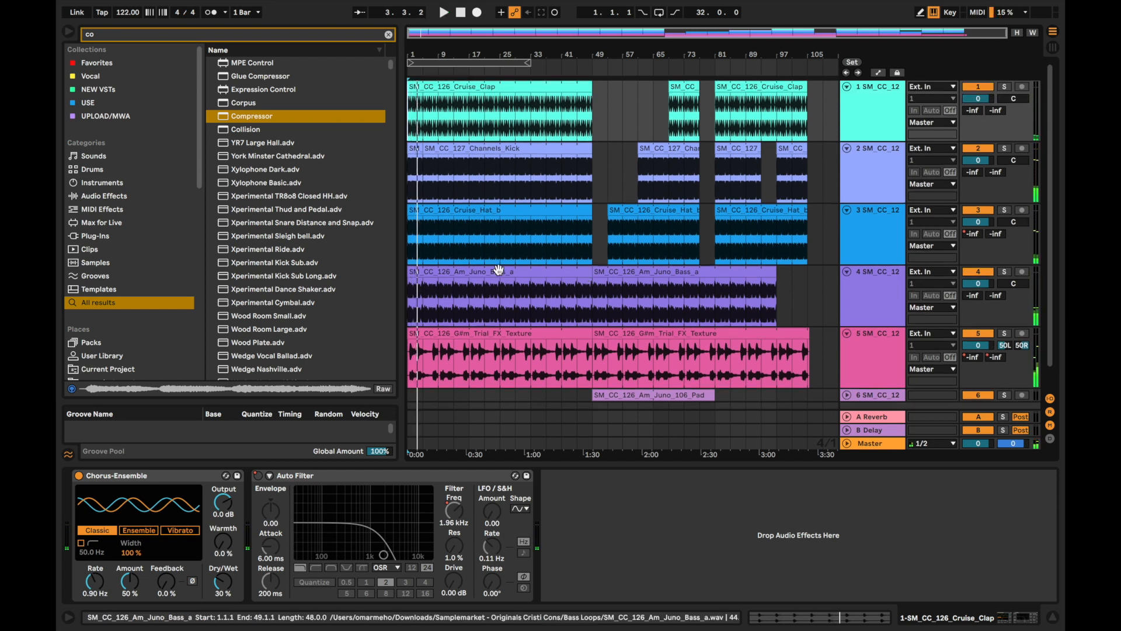
left_click_drag(410, 289, 482, 307)
left_click(480, 306)
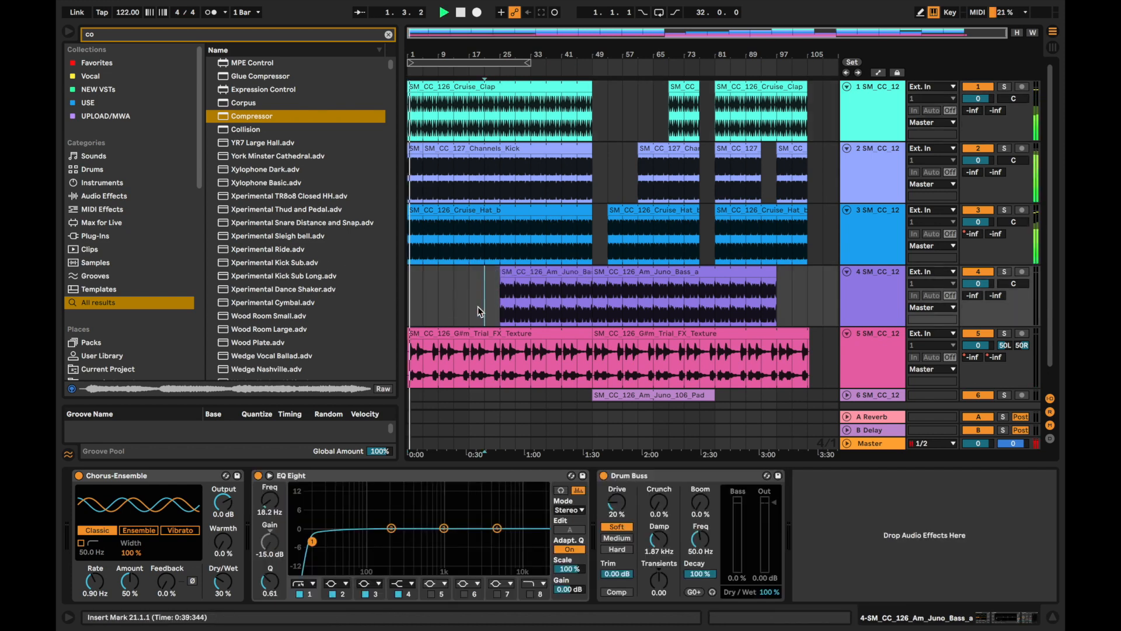
Try removing the texture from bar 1 to bar 25, and extend its clip back to bar 1
left_click_drag(499, 357, 327, 353)
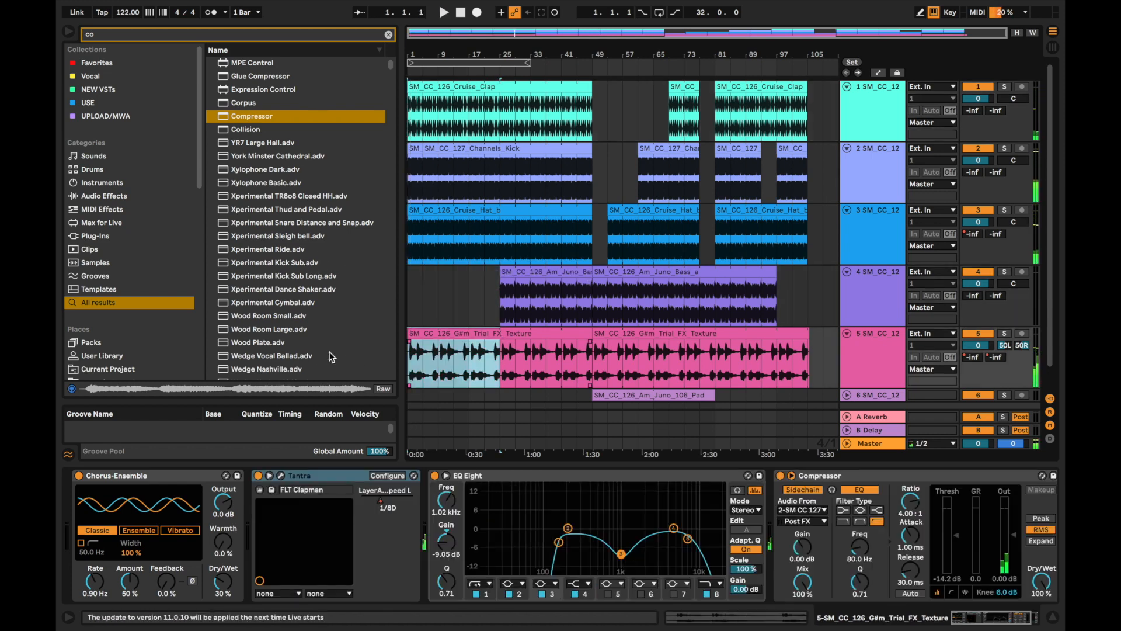
key("Delete")
key("space")
left_click(503, 322)
key("super+s")
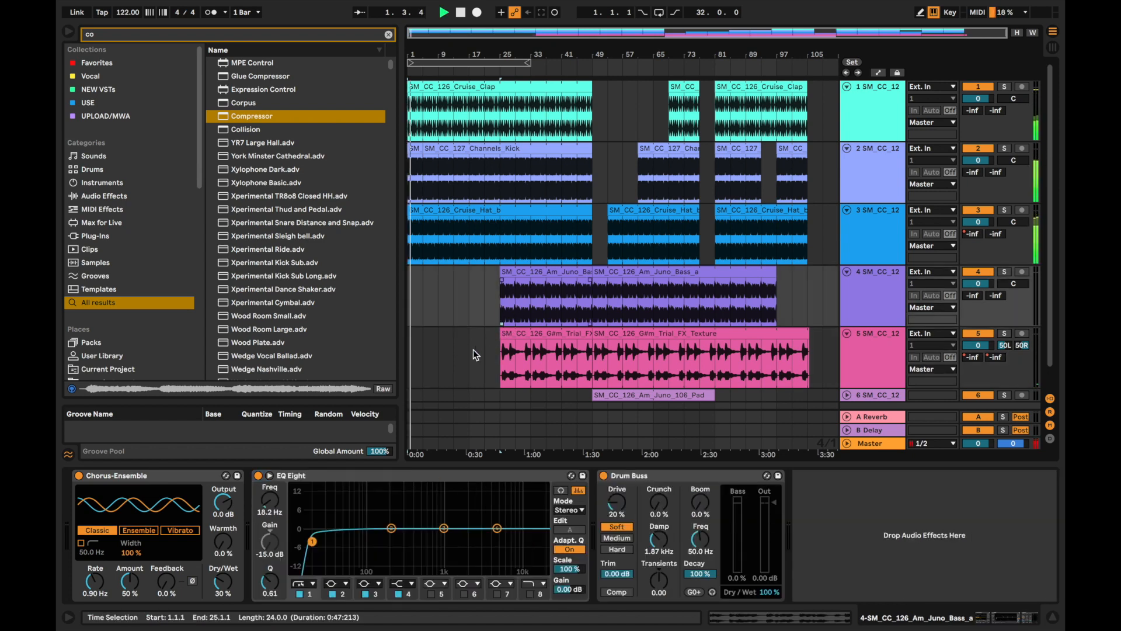
scroll(484, 348, "down", 2)
key("space")
left_click_drag(501, 310, 320, 308)
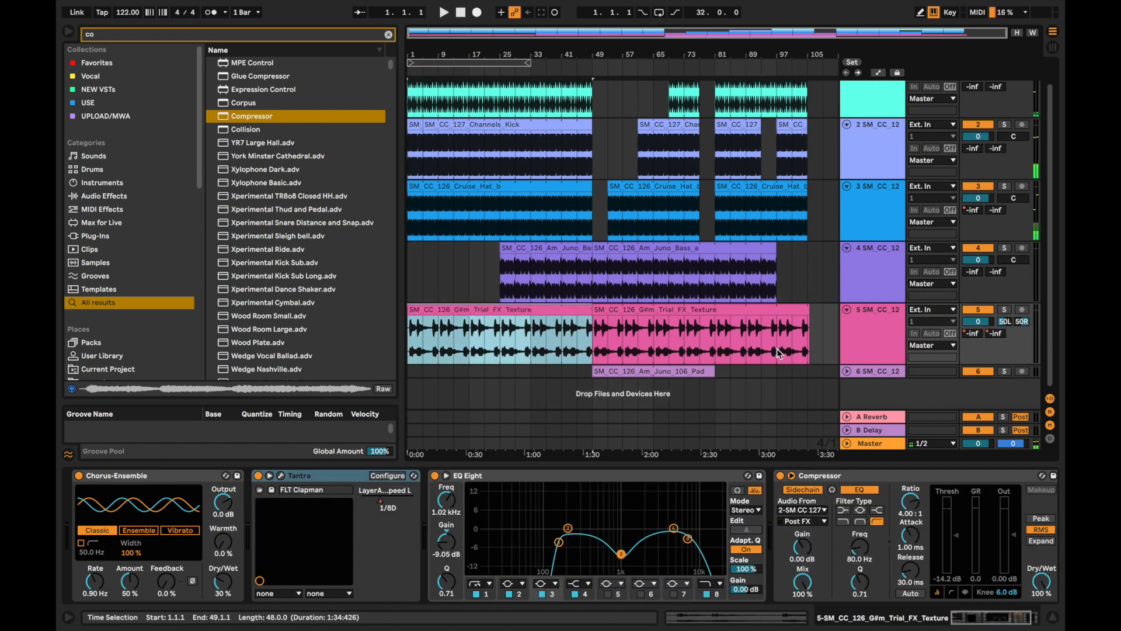
key("space")
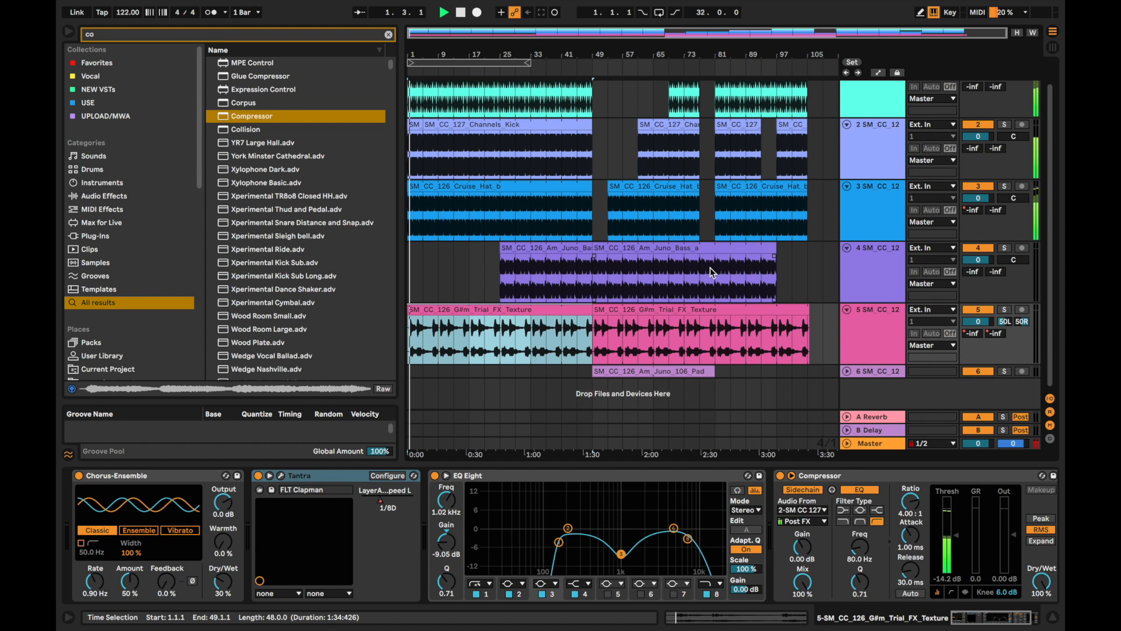
Cut the kick out between bars 25 and 33
scroll(537, 234, "up", 1)
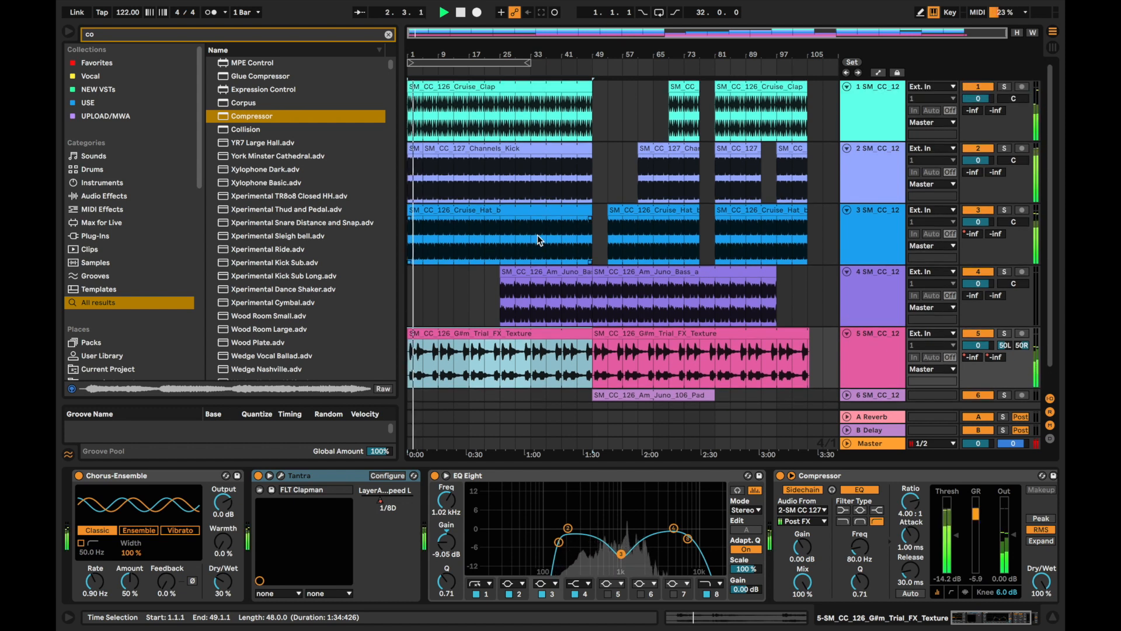
left_click(510, 191)
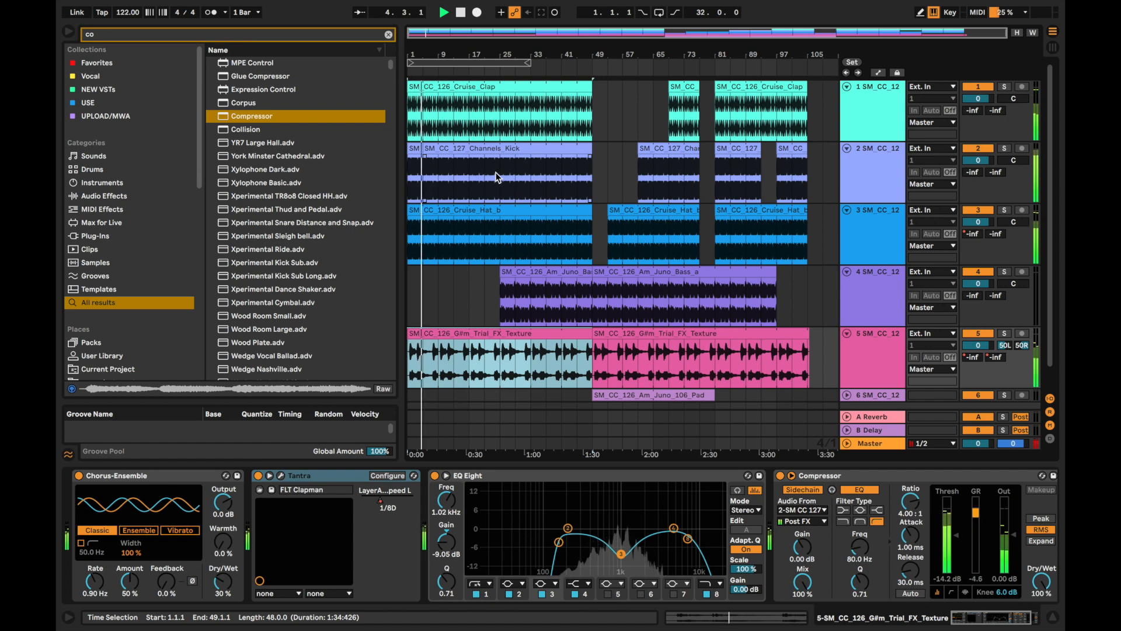
left_click_drag(510, 191, 531, 154)
key("ctrl+e")
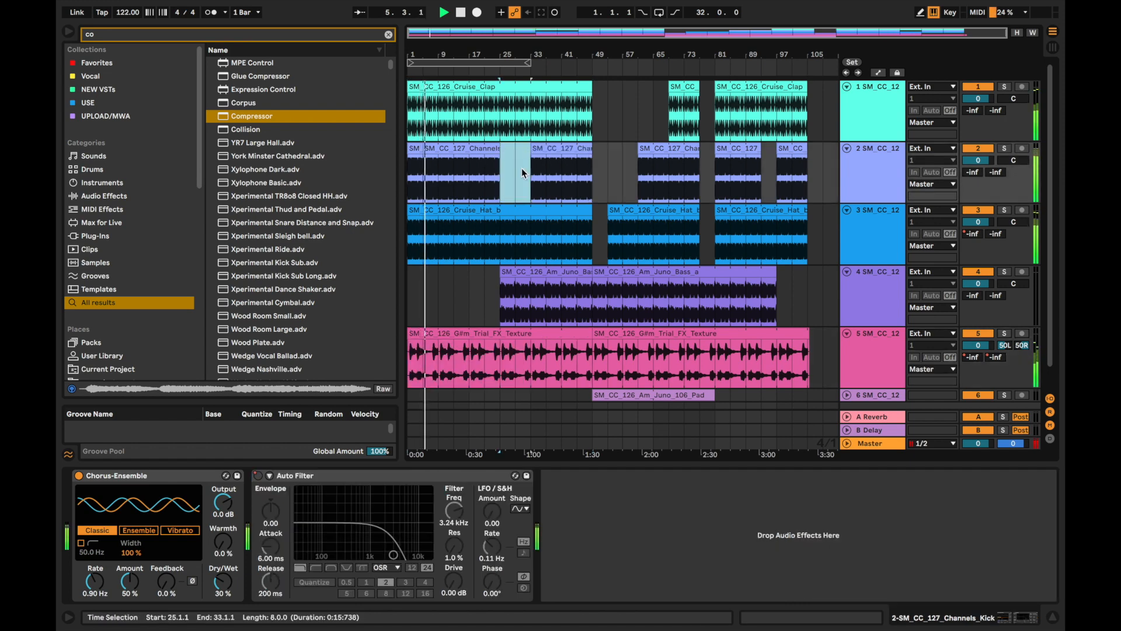
Clear the browser search
scroll(513, 178, "down", 1)
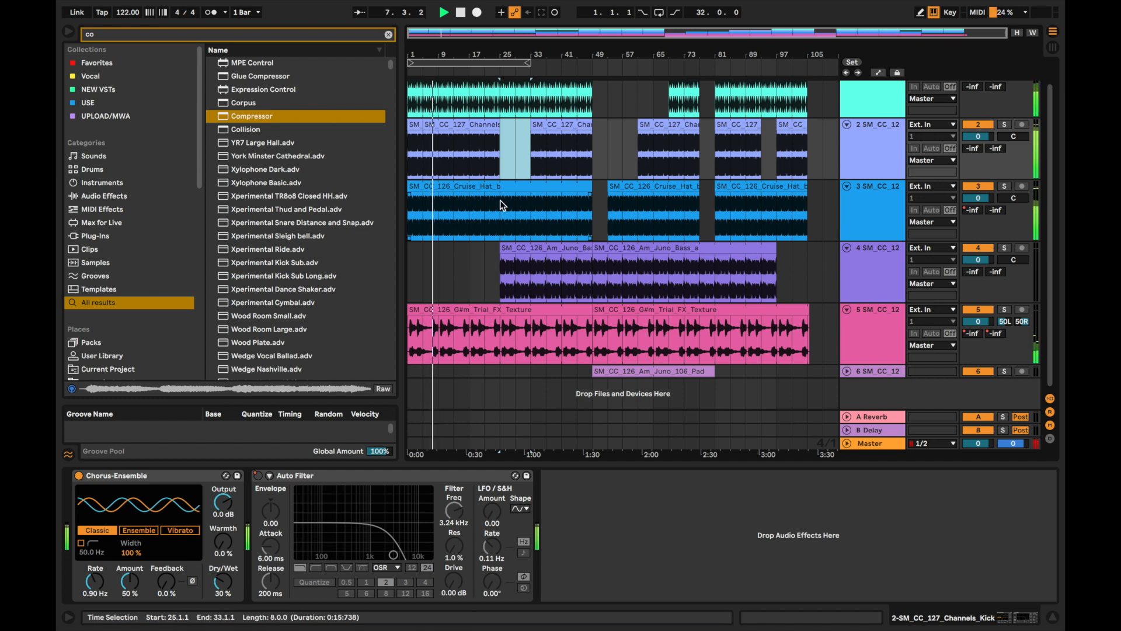
left_click(388, 34)
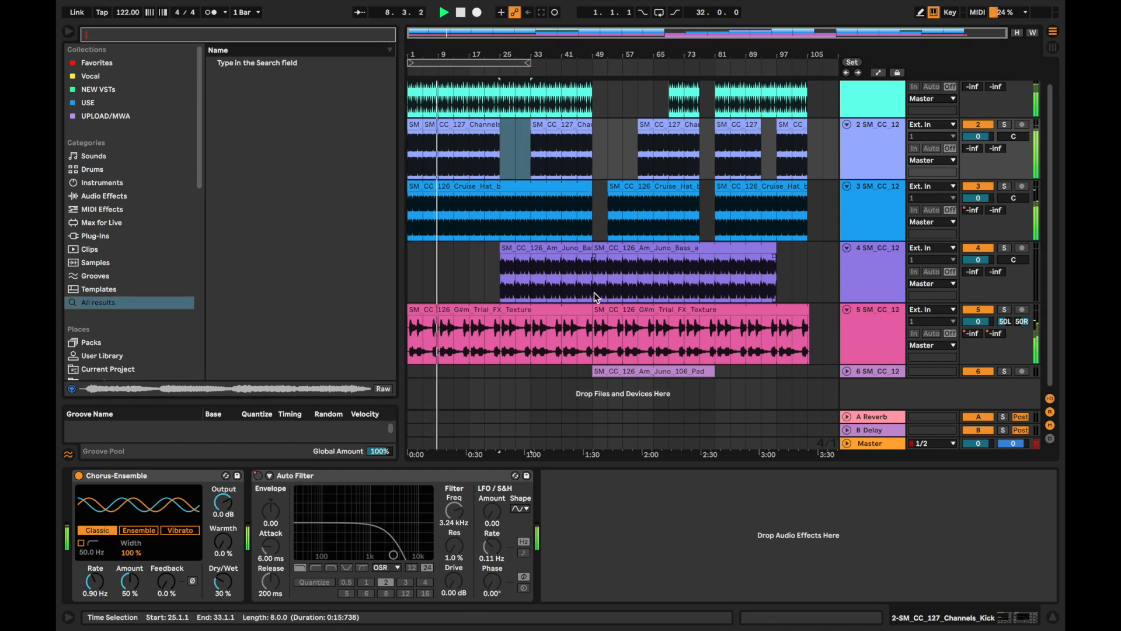
scroll(594, 291, "up", 1)
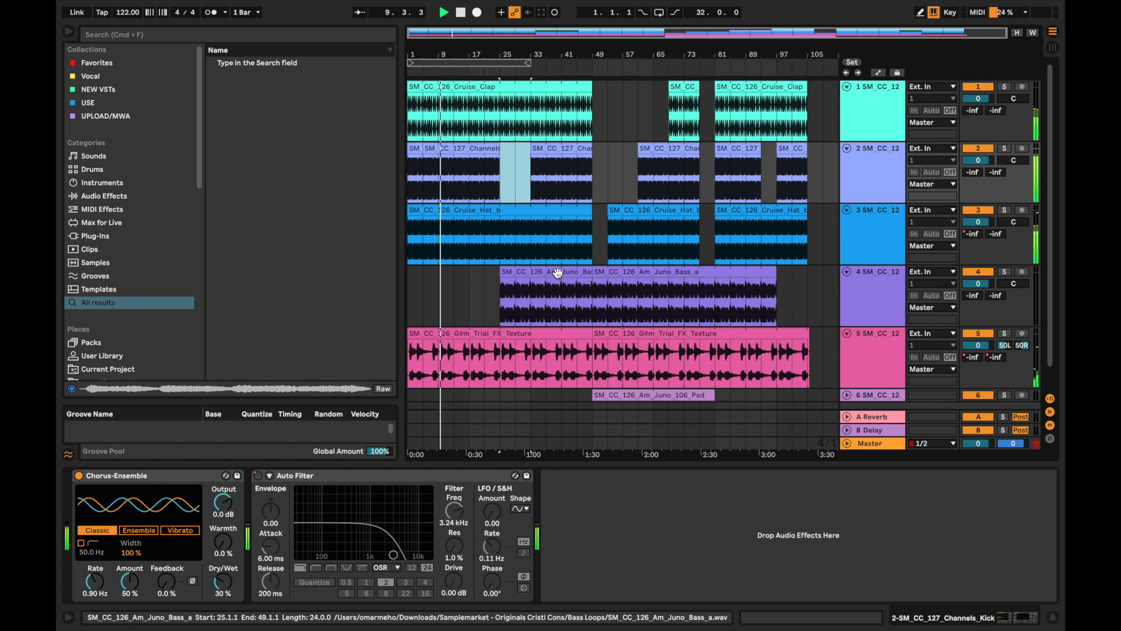
Shorten the intro kick to end at bar 13 and place a copy from bar 15 to bar 25
left_click(415, 152)
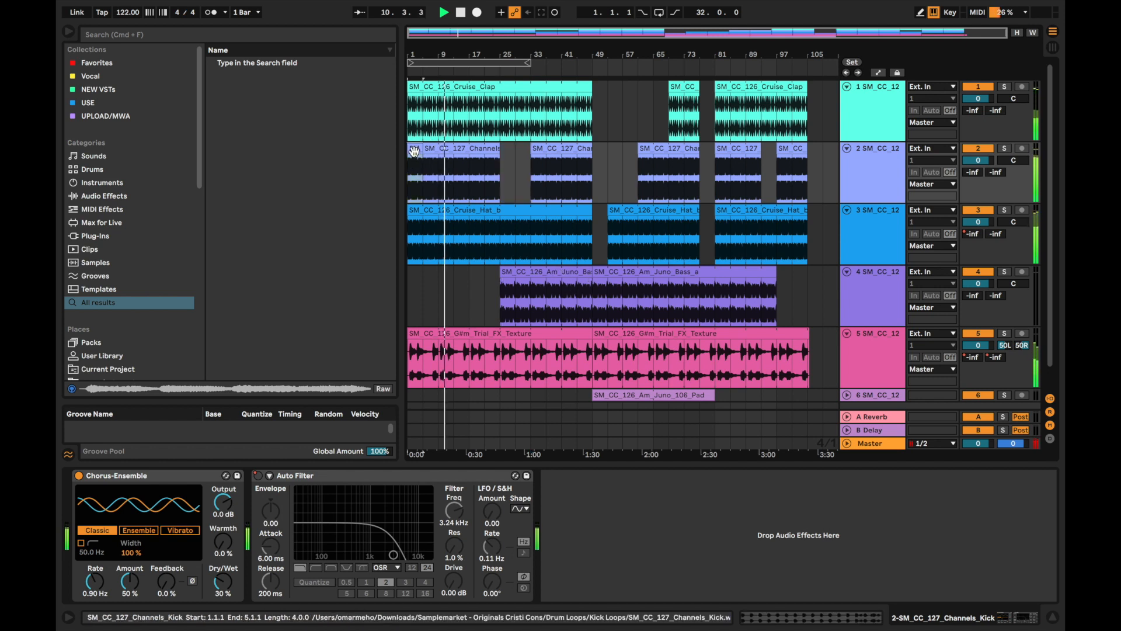
left_click(471, 161)
left_click_drag(499, 149, 455, 151)
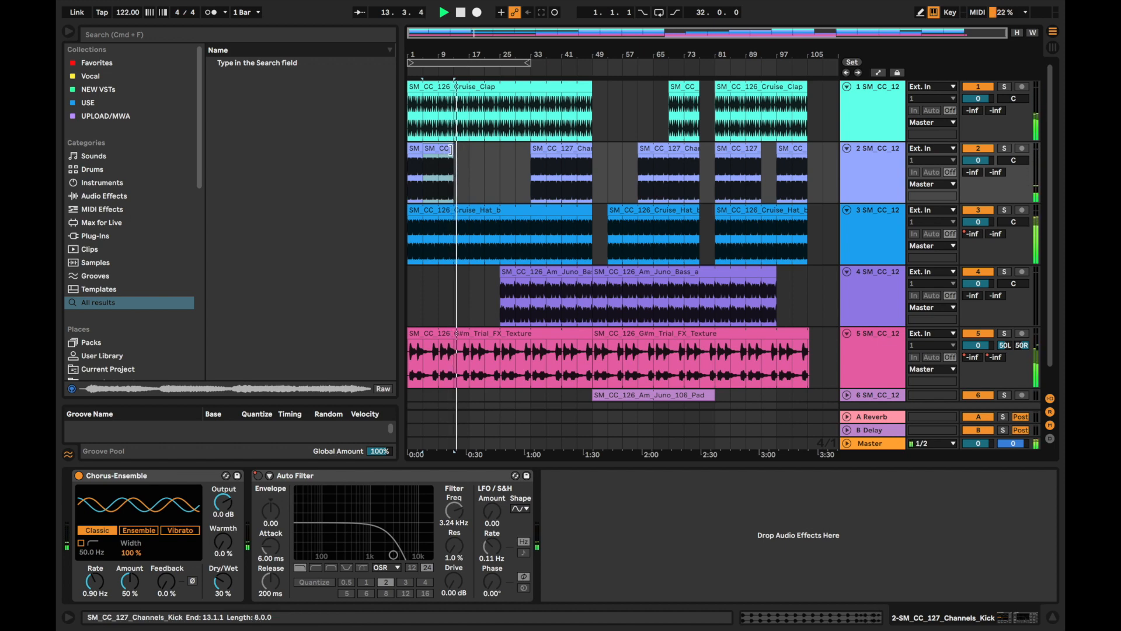
scroll(453, 161, "up", 5)
left_click(481, 163)
key("super+v")
scroll(481, 166, "down", 5)
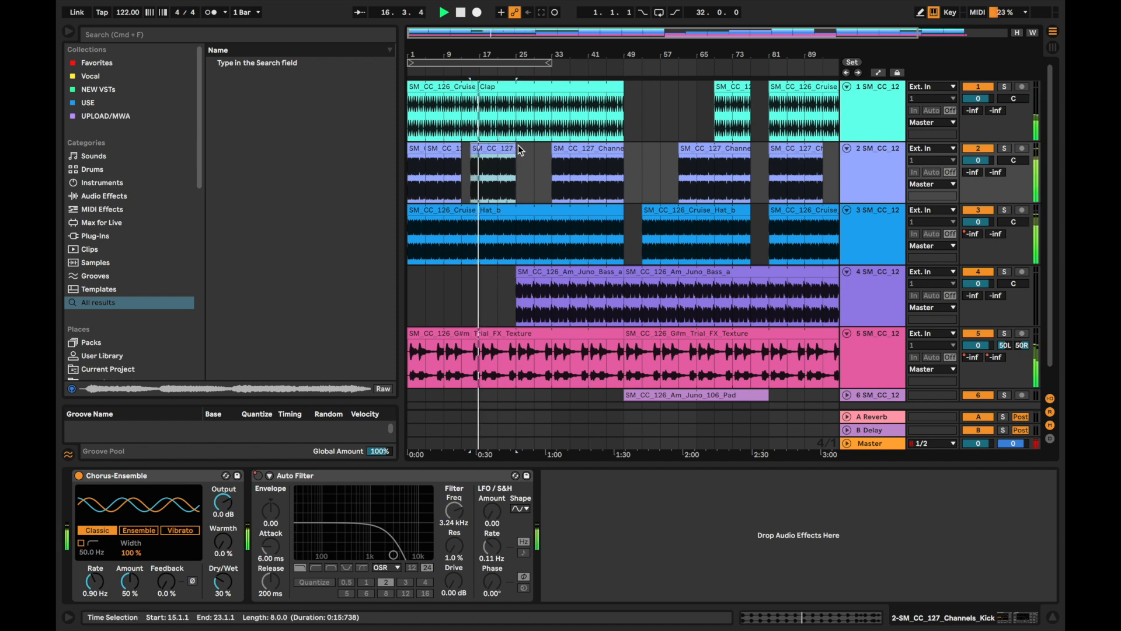
Draw a gradual rise in the texture's track volume automation from bar 1 to 0.0 dB at bar 49, and hide the automation lanes
right_click(986, 356)
left_click(968, 358)
left_click(623, 348)
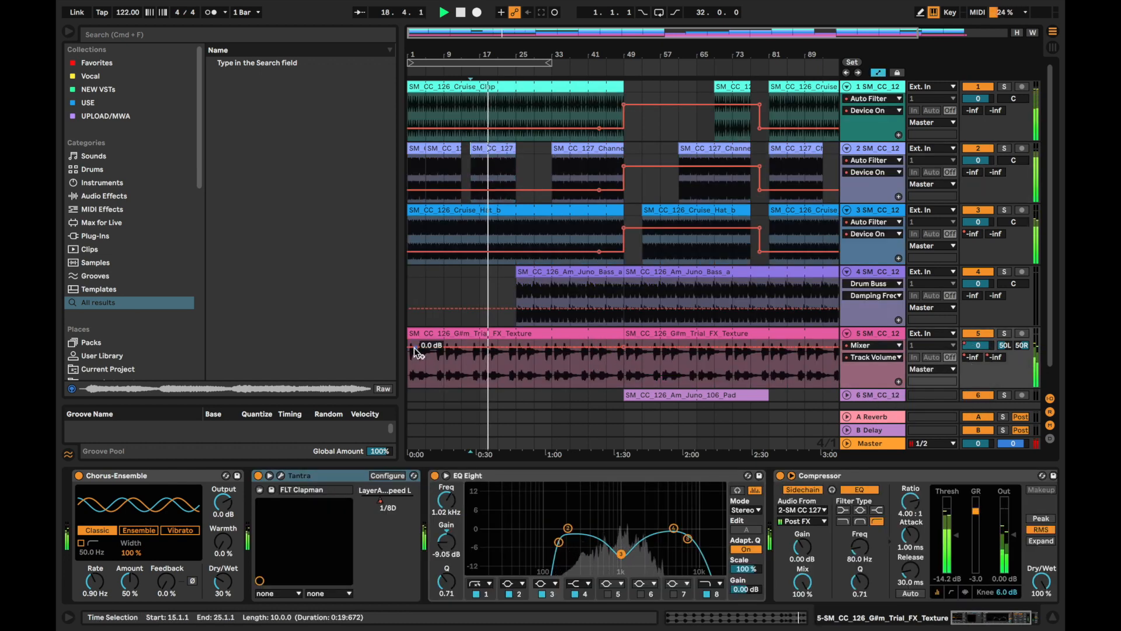
left_click_drag(408, 347, 408, 355)
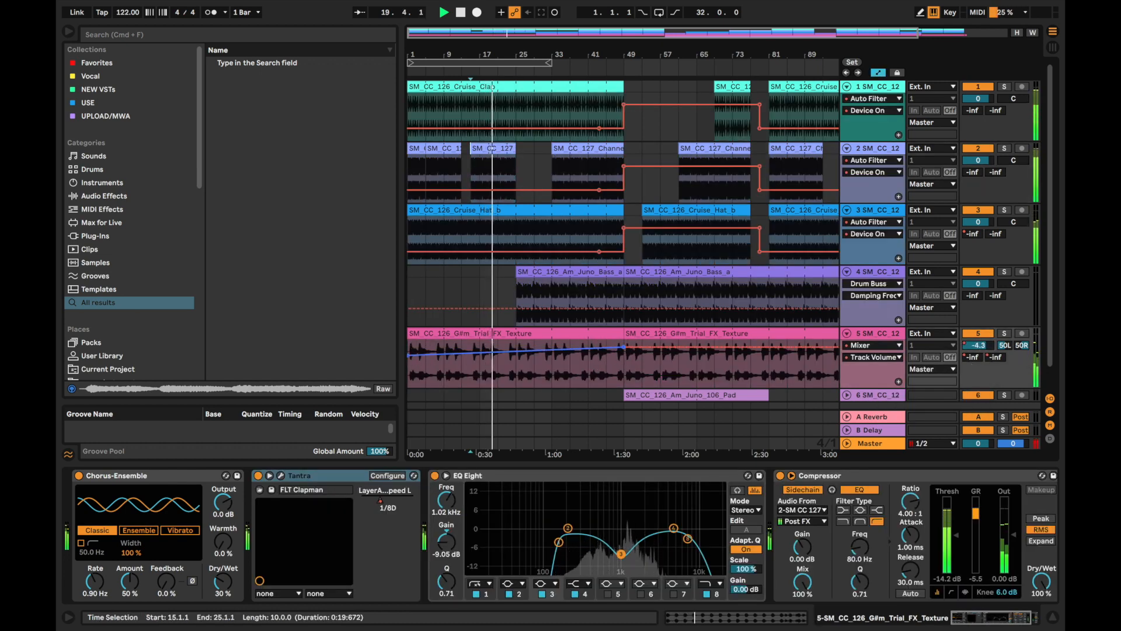
left_click(878, 73)
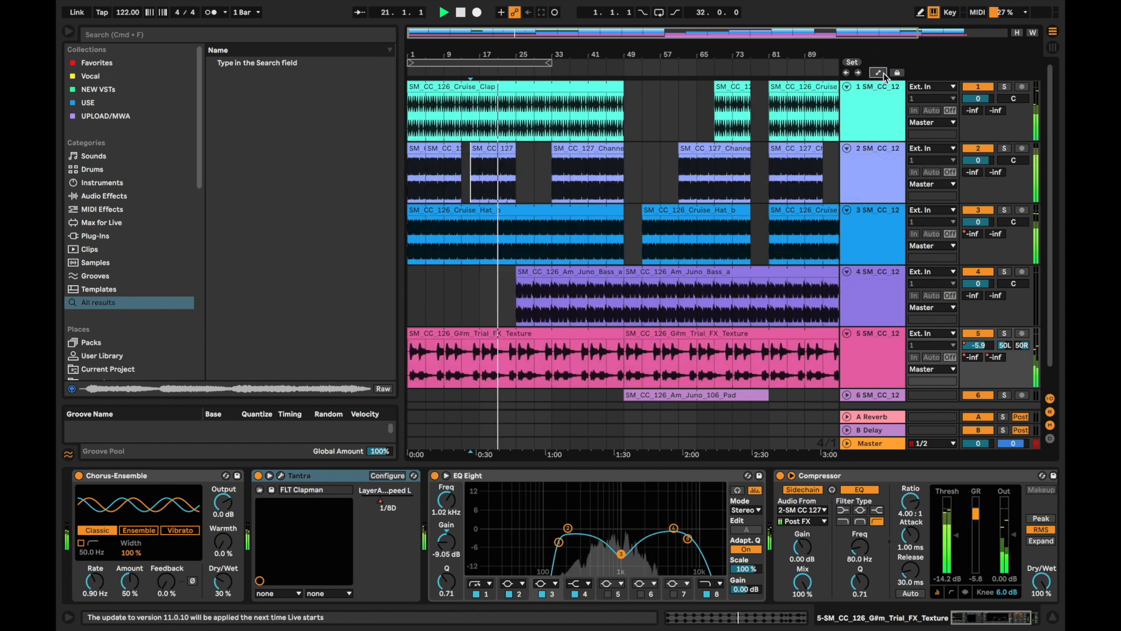
Show the hat's A-Reverb send automation and draw a ramp from bar 1 to a peak at bar 25
right_click(973, 233)
left_click(935, 270)
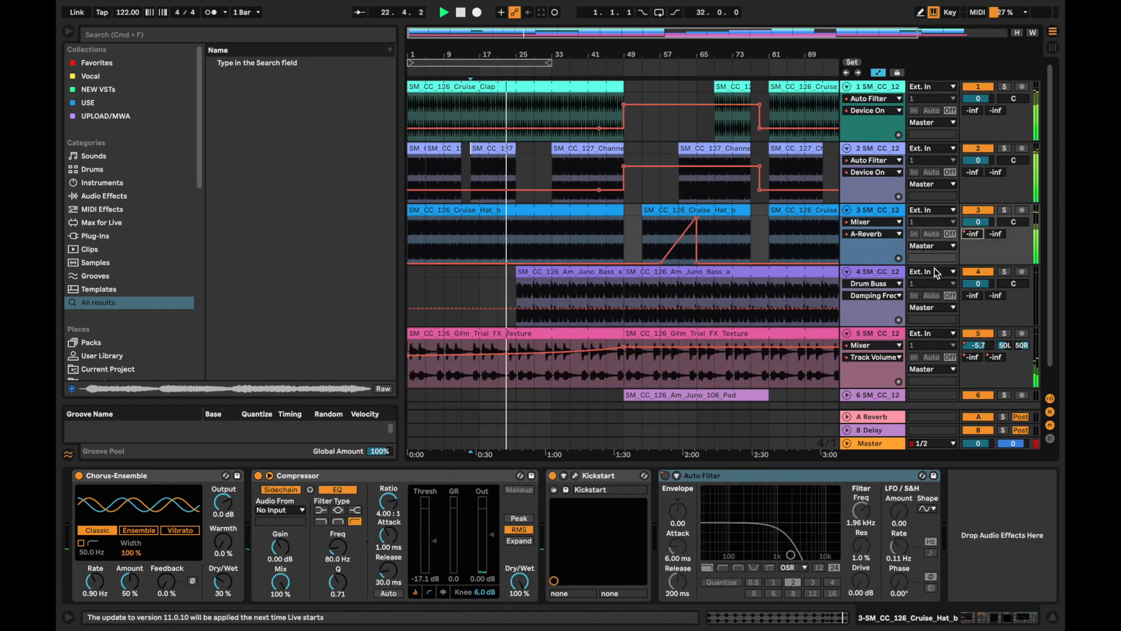
left_click_drag(516, 259, 520, 232)
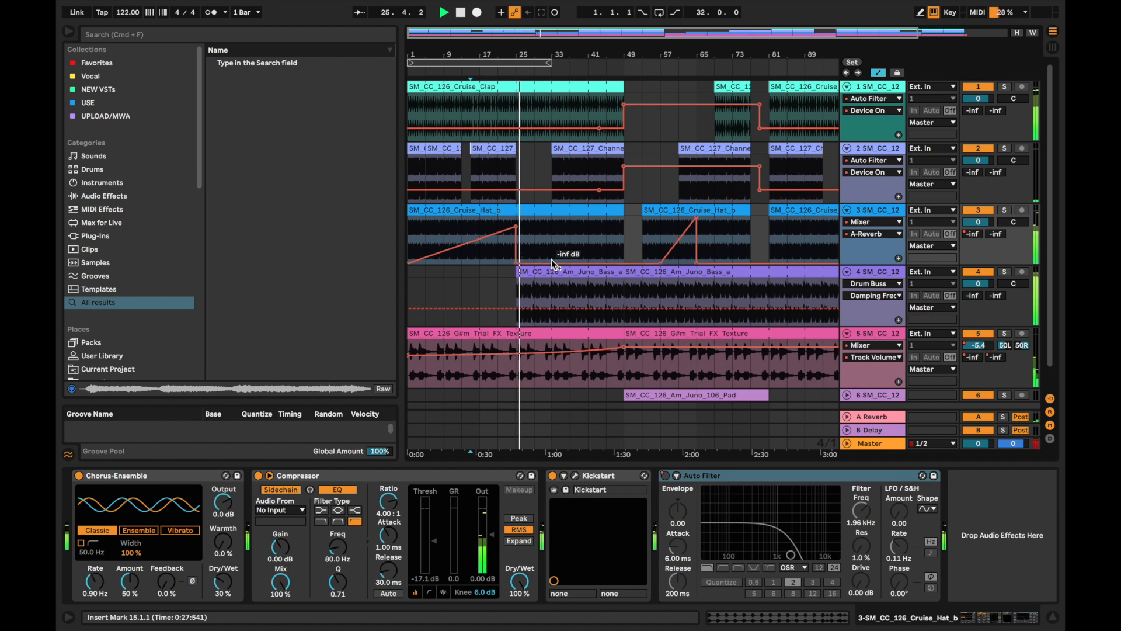
Add more rising A-Reverb send ramps on the hat, peaking at about bars 33, 49, 77, 93 and 105, each dropping back to -inf dB
left_click_drag(519, 263, 551, 263)
left_click(598, 266)
mouse_move(619, 263)
left_mouse_down()
mouse_move(618, 228)
mouse_move(616, 262)
mouse_move(656, 262)
mouse_move(624, 263)
left_mouse_up()
key("super+z")
left_click_drag(731, 268, 809, 262)
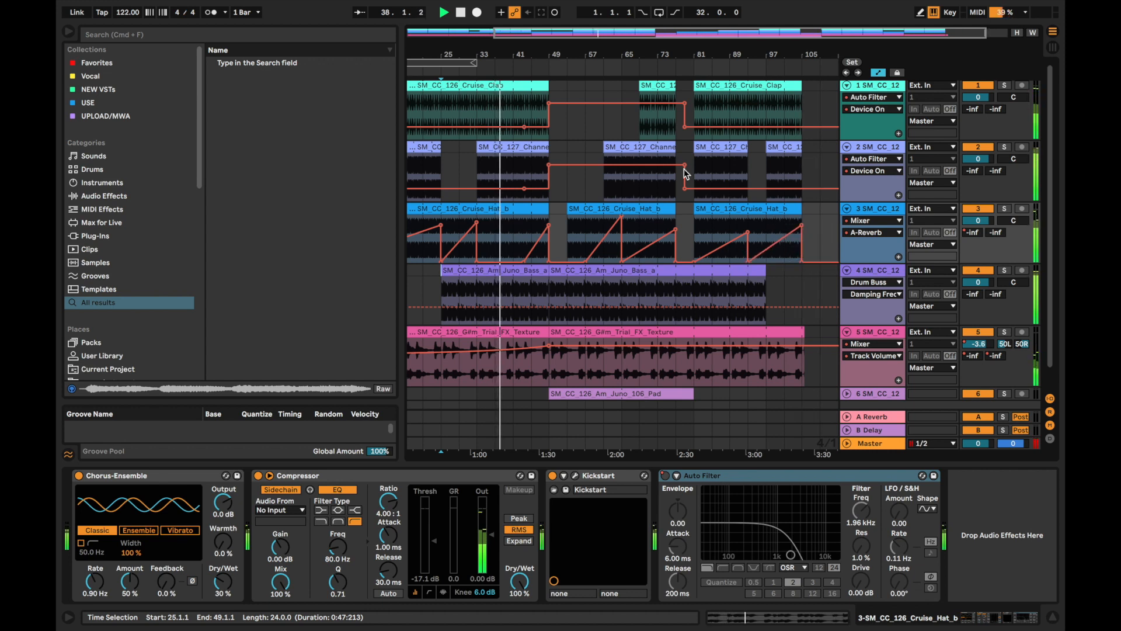
left_click(894, 73)
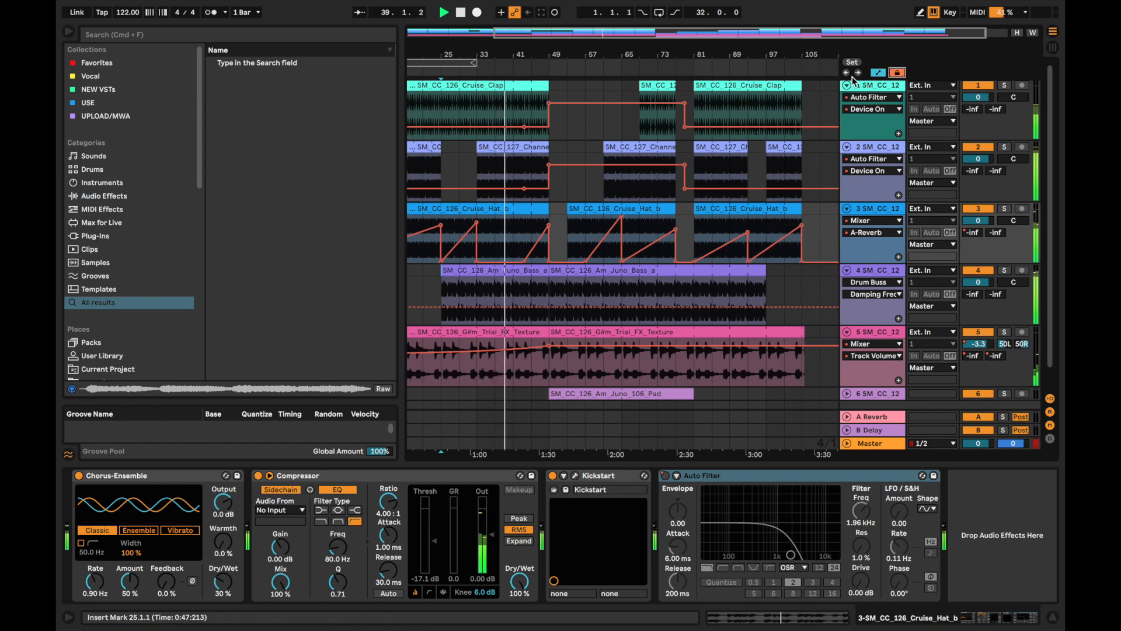
key("a")
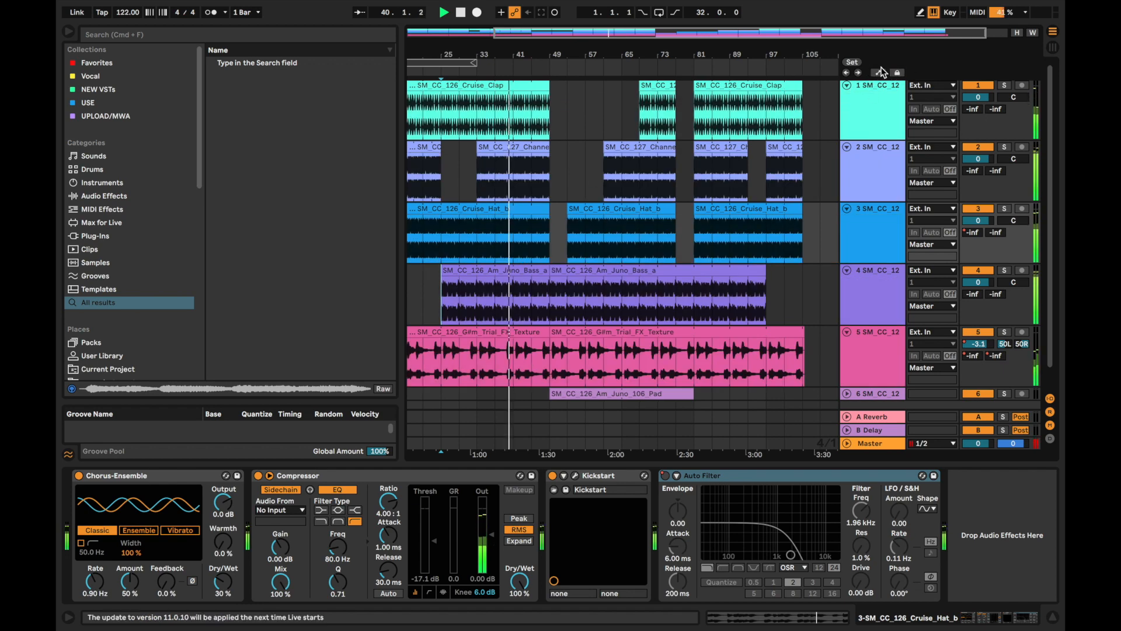
left_click(879, 72)
scroll(618, 155, "left", 3)
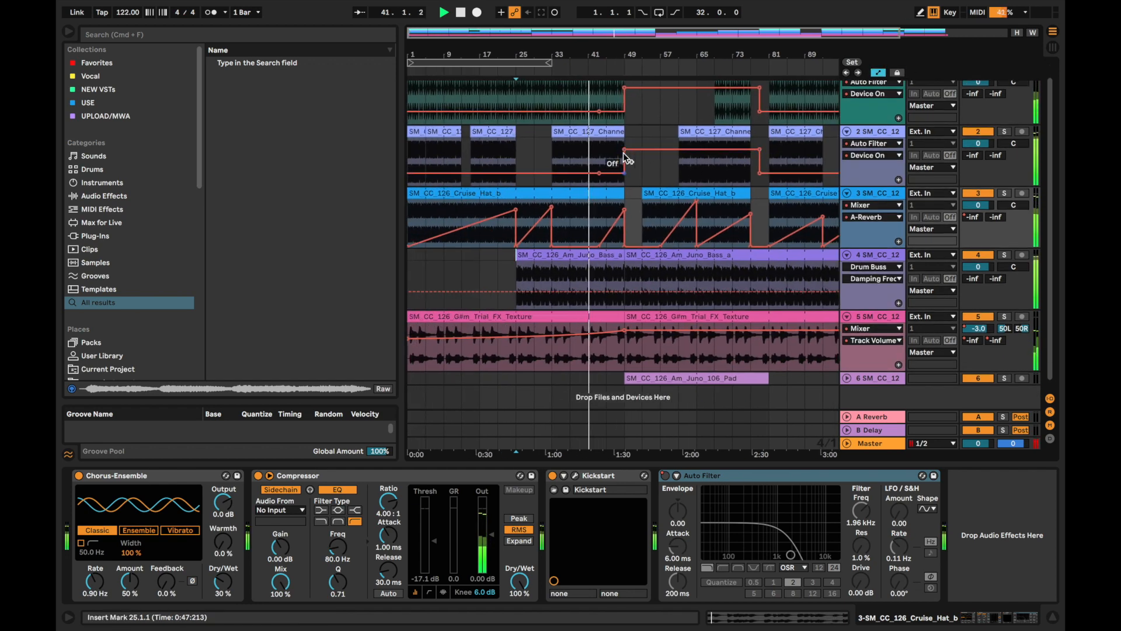
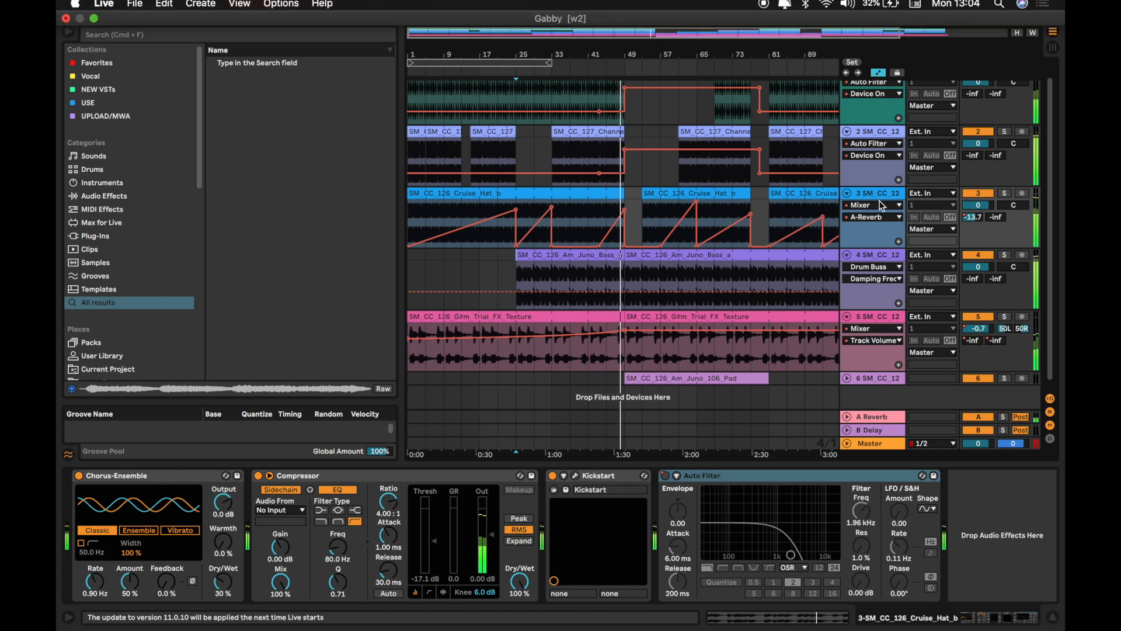
left_click(878, 73)
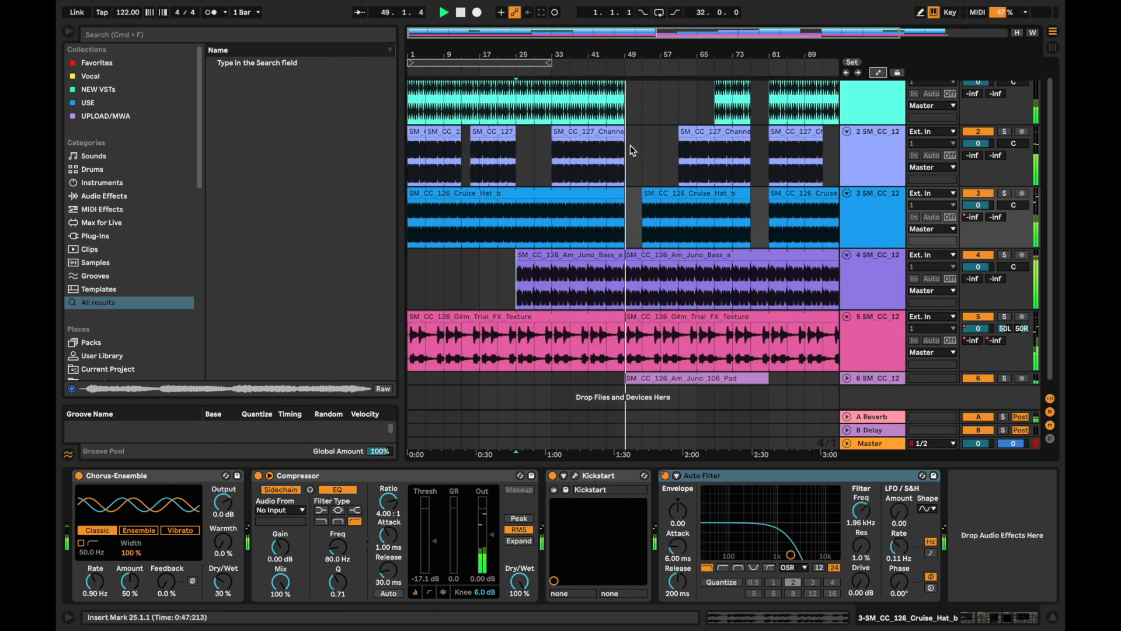
Show the pad's A-Reverb send automation and draw a ramp from -inf dB at bar 49 to a peak at bar 81, dropping back by about bar 85
left_click(630, 146)
left_click(881, 74)
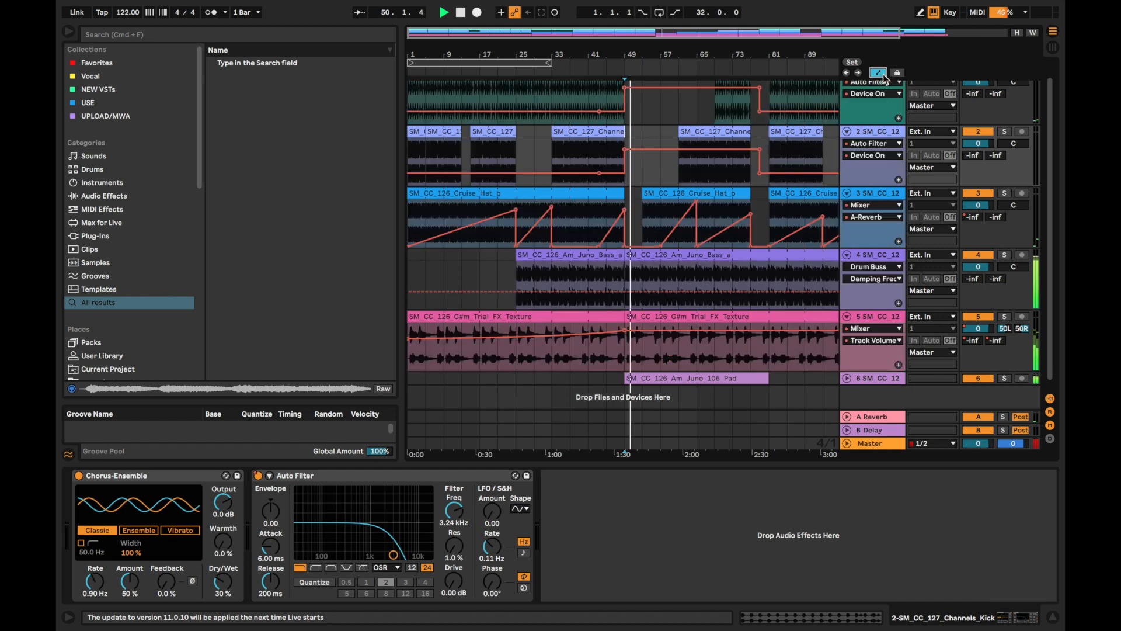
left_click(847, 378)
left_click(869, 379)
scroll(731, 355, "down", 3)
left_click_drag(724, 368, 627, 374)
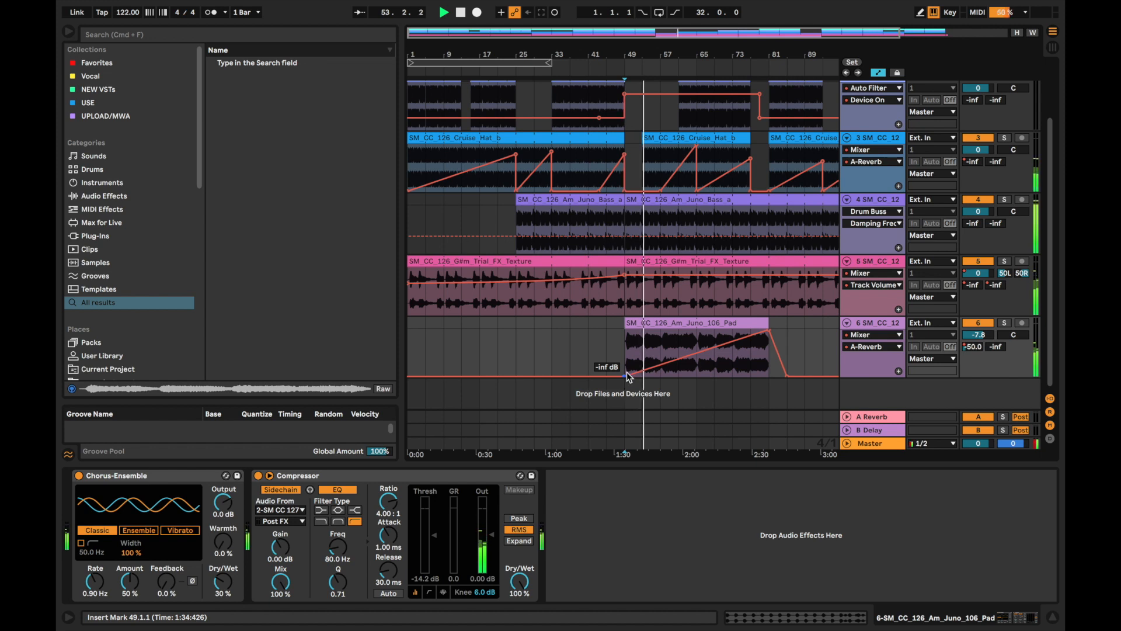
Move the starts of two hat A-Reverb ramps to bars 33 and 53, keeping straight rises to their peaks at bars 49 and 65
left_click(892, 143)
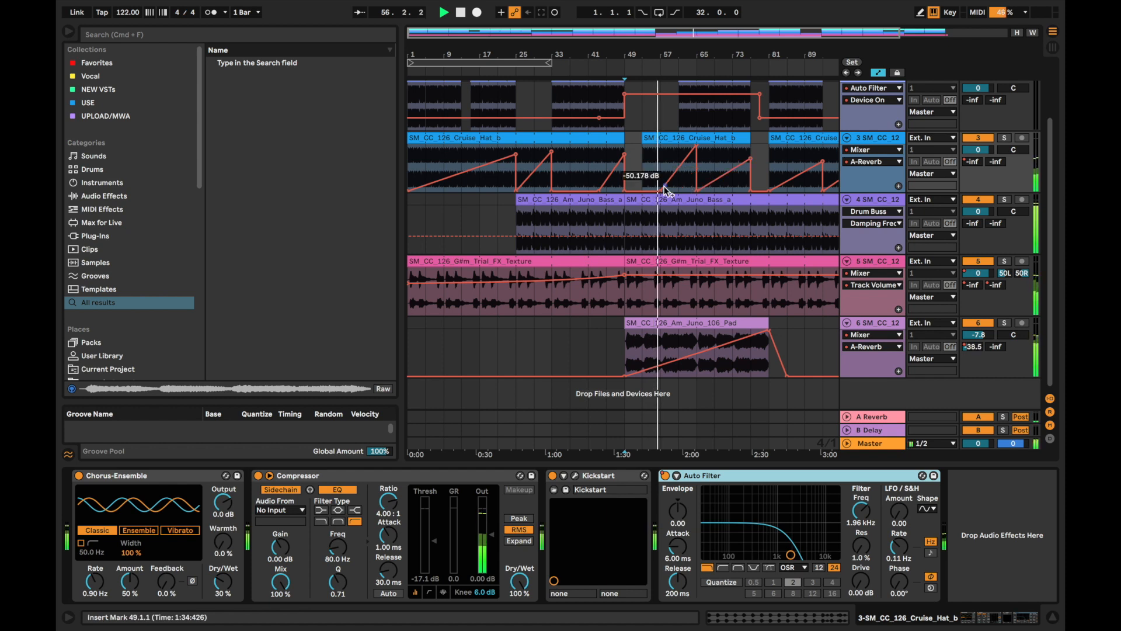
left_click_drag(660, 191, 554, 191)
left_click(587, 180)
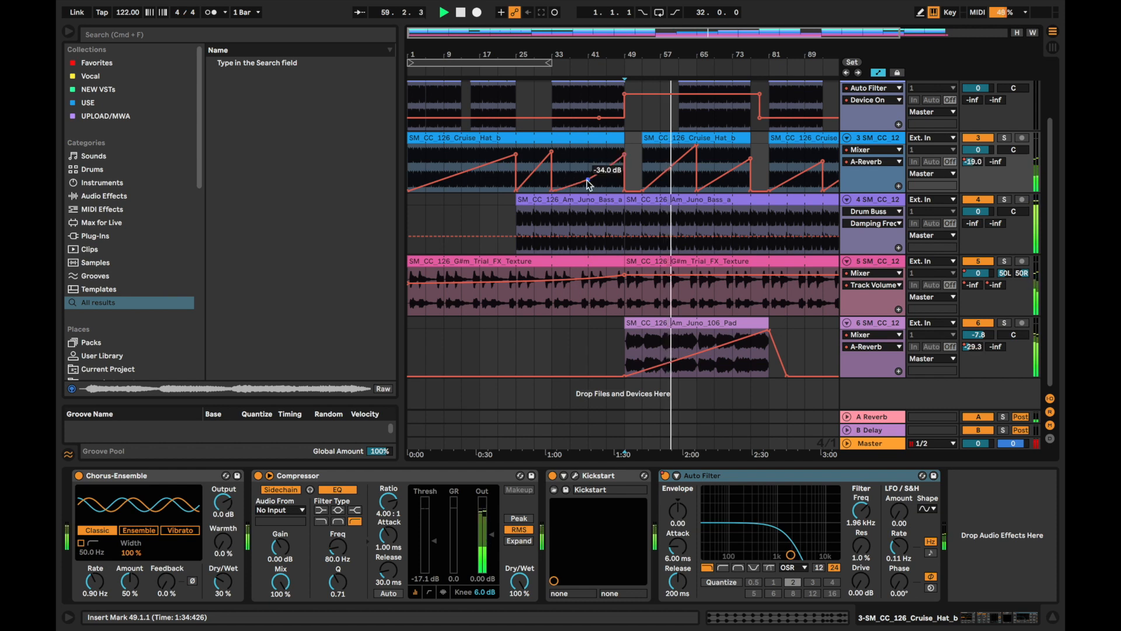
scroll(619, 188, "right", 5)
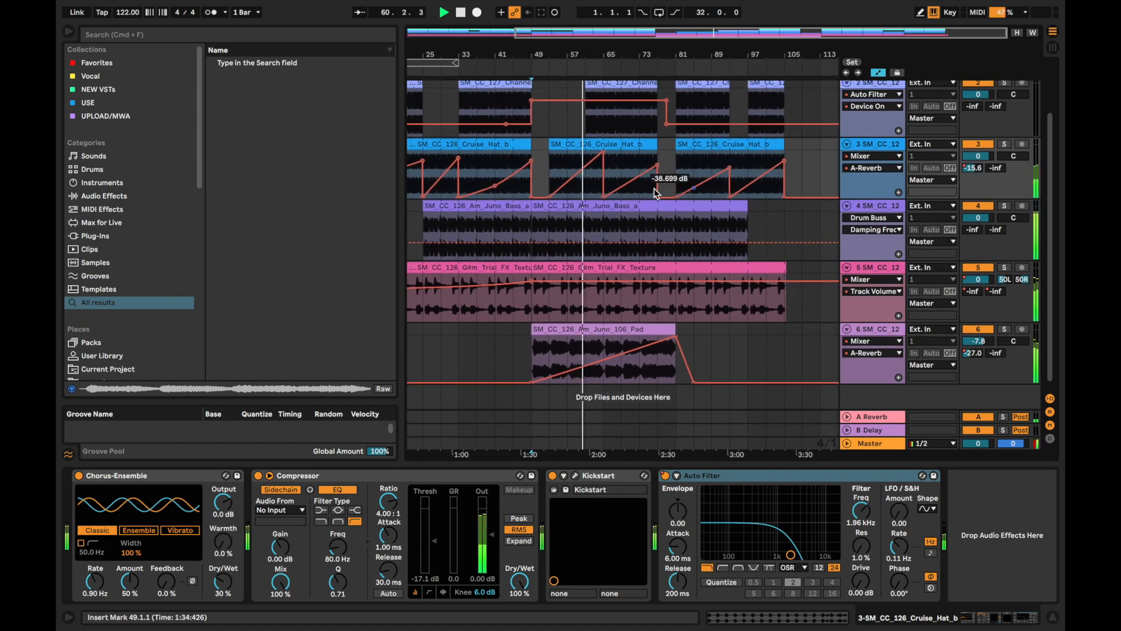
left_click(495, 186)
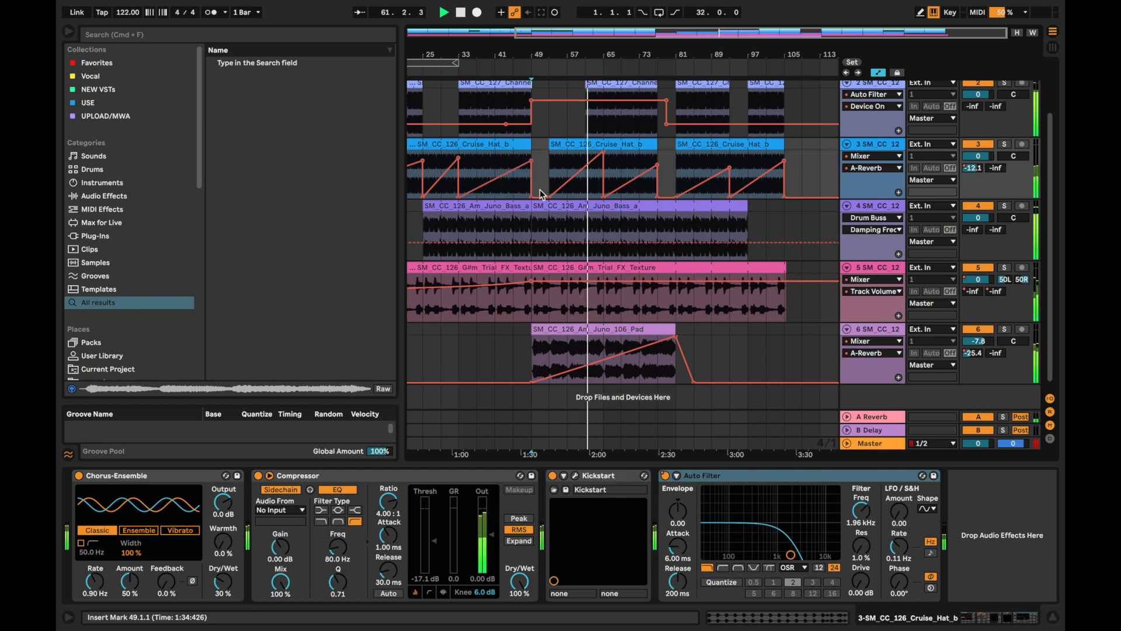
Show the kick's Auto Filter frequency automation, raise it from bar 61 to about 5.32 kHz at bar 69, and hide the automation lanes
scroll(583, 192, "up", 3)
scroll(621, 196, "left", 2)
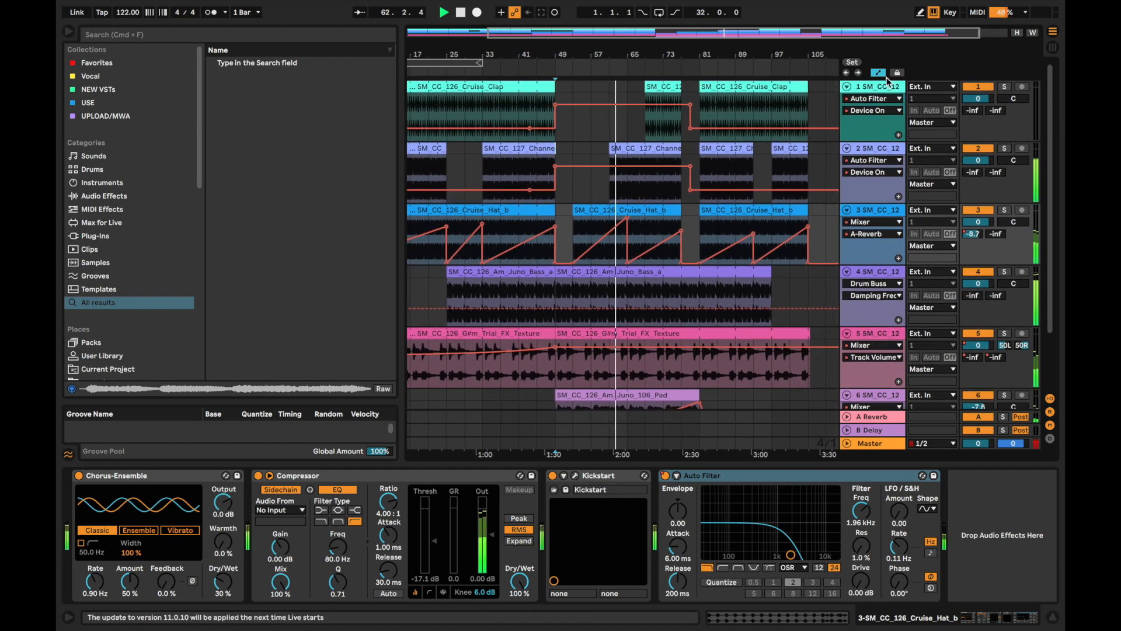
left_click(874, 165)
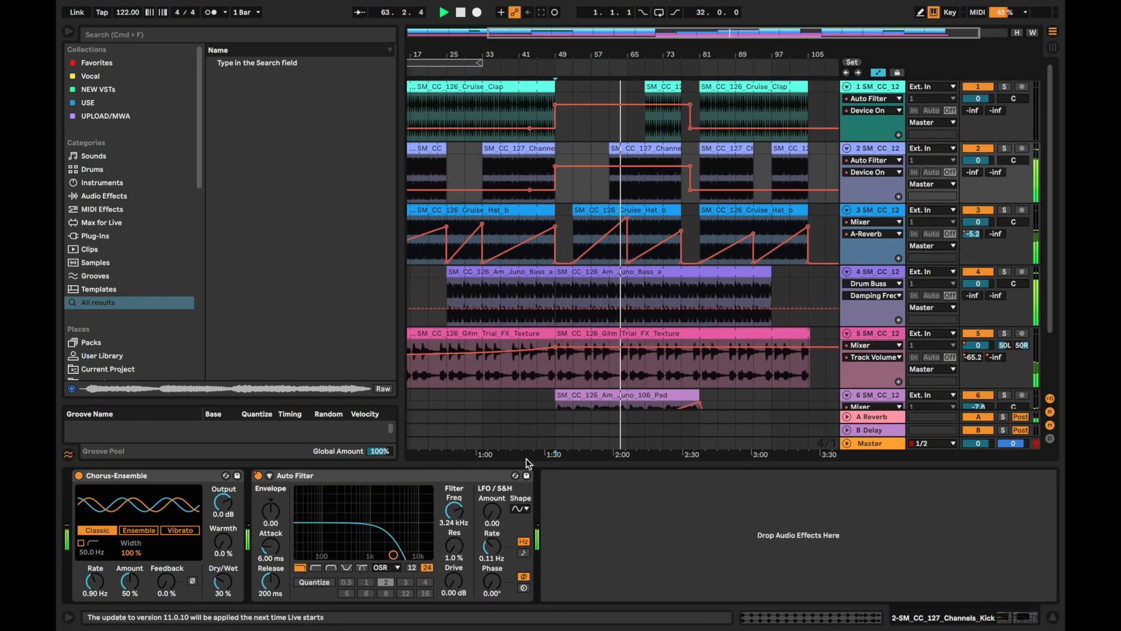
right_click(459, 516)
left_click(493, 520)
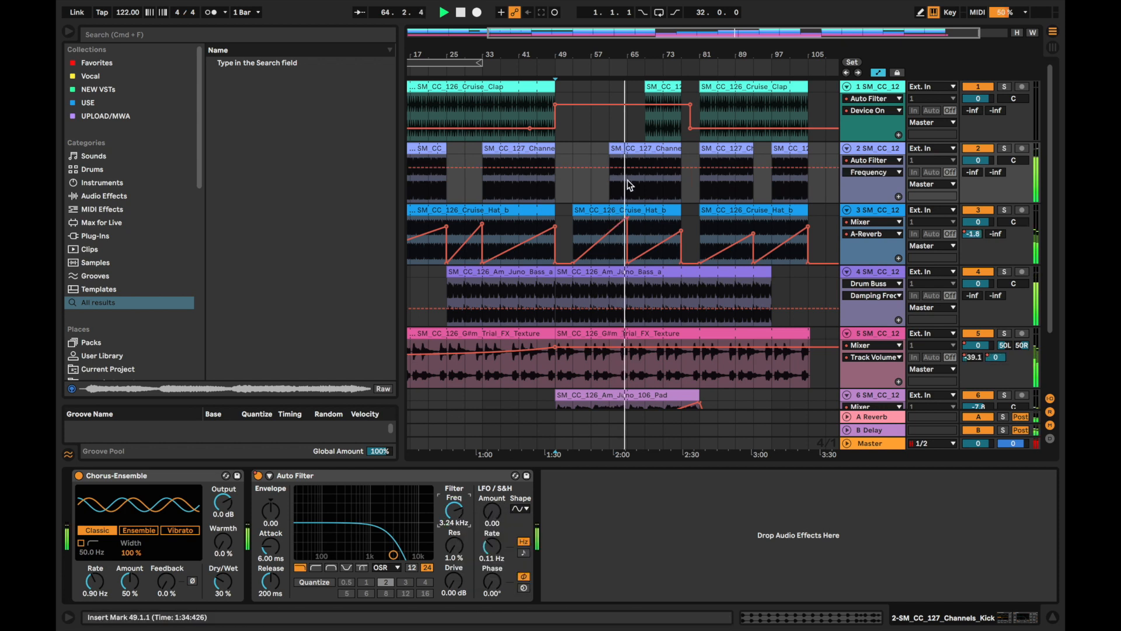
left_click(610, 167)
left_click(648, 167)
left_click(636, 167)
left_click_drag(638, 168, 645, 164)
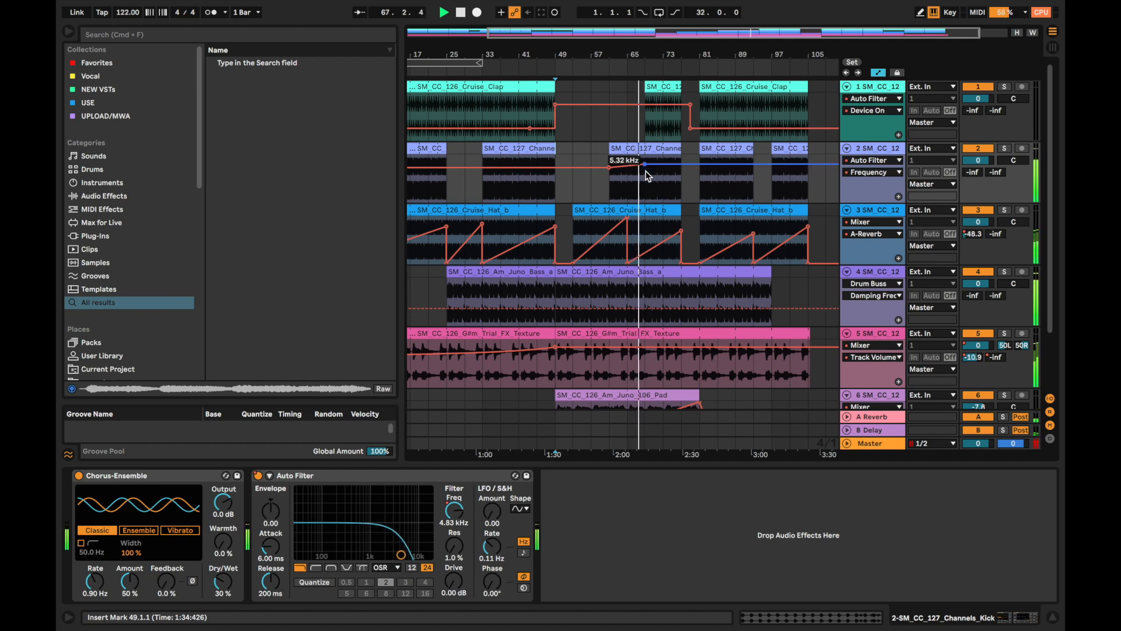
left_click(884, 73)
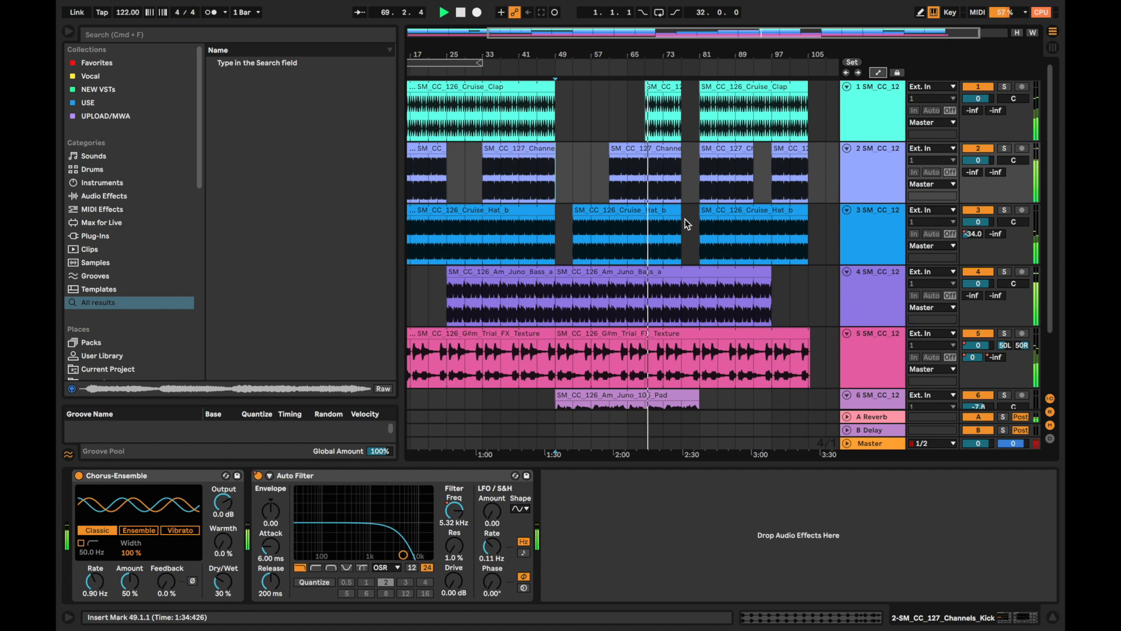
Check the clap's Auto Filter frequency automation, hide the lanes again, and view the bass track's devices
left_click(852, 124)
right_click(455, 505)
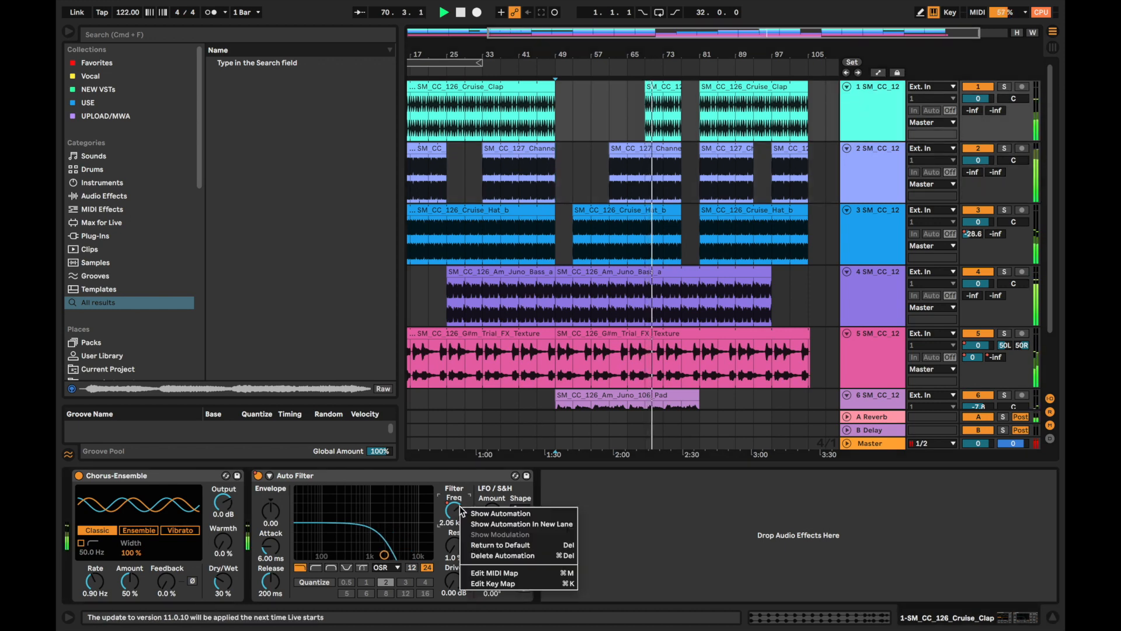
left_click(490, 512)
key("a")
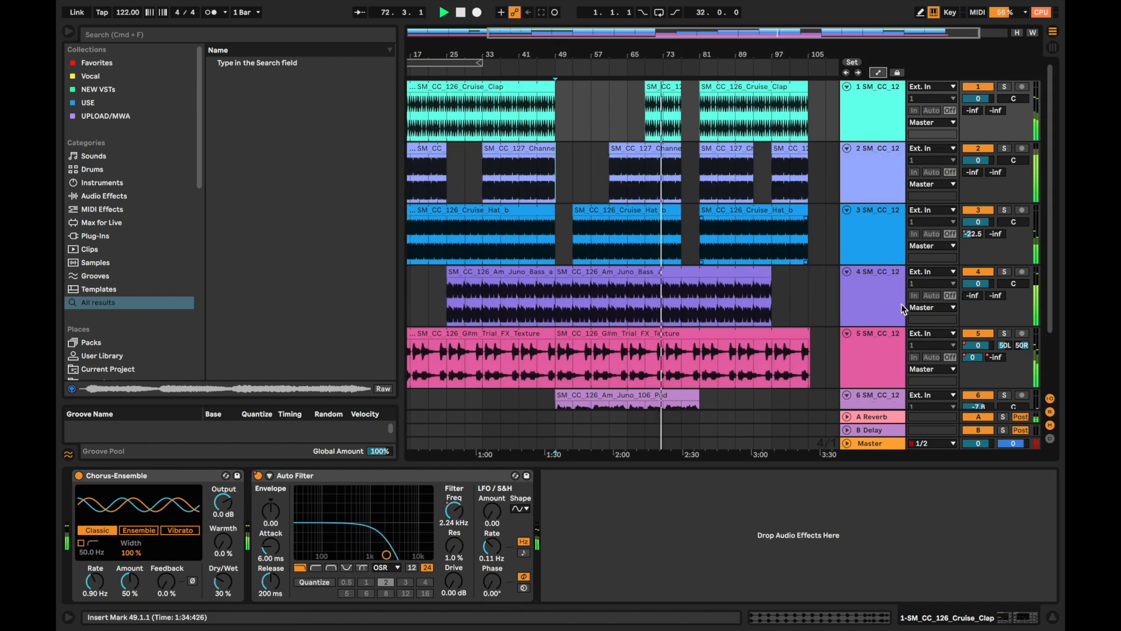
left_click(885, 294)
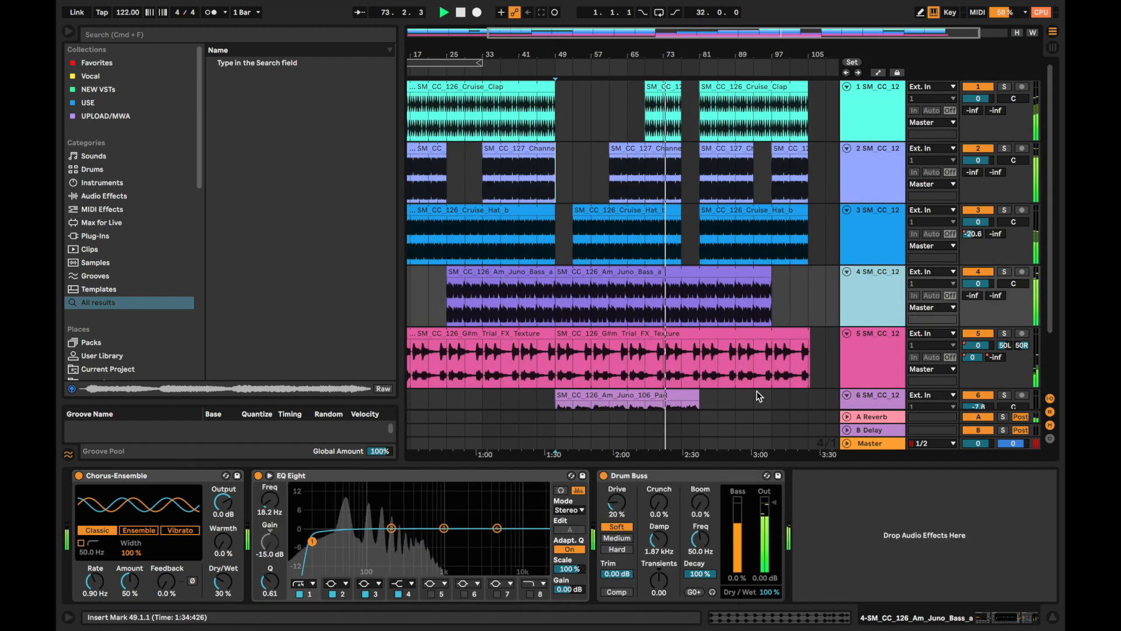
Automate the texture's Tantra LayerA Delay with a peak at bar 81, a drop by about bar 83 and a gradual rise to about bar 101
left_click(865, 353)
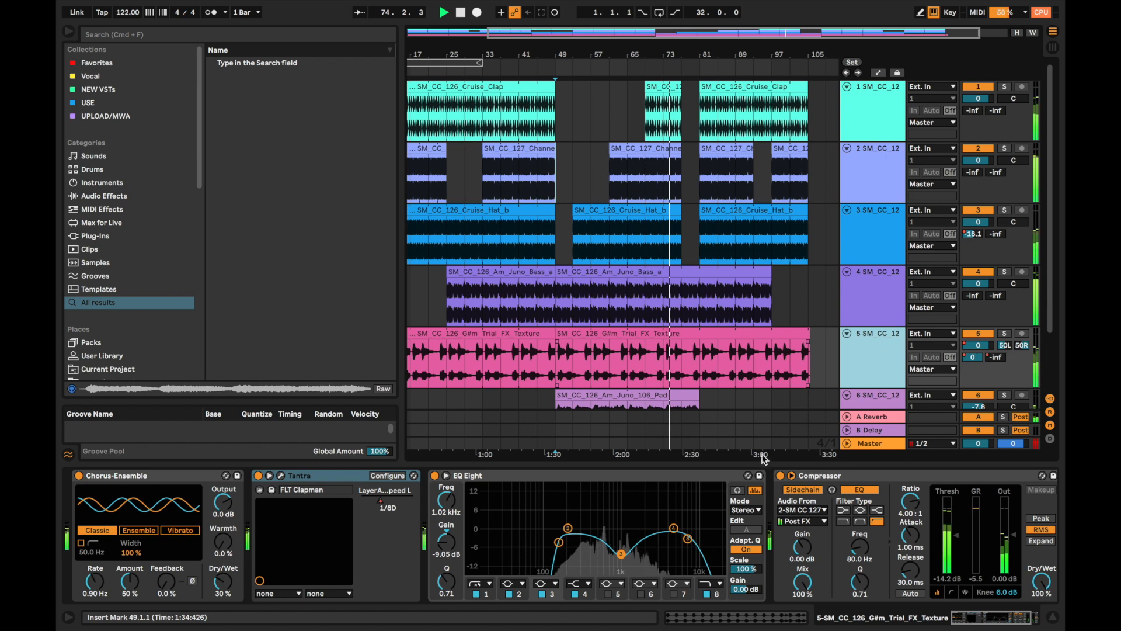
scroll(773, 528, "right", 2)
scroll(773, 527, "left", 2)
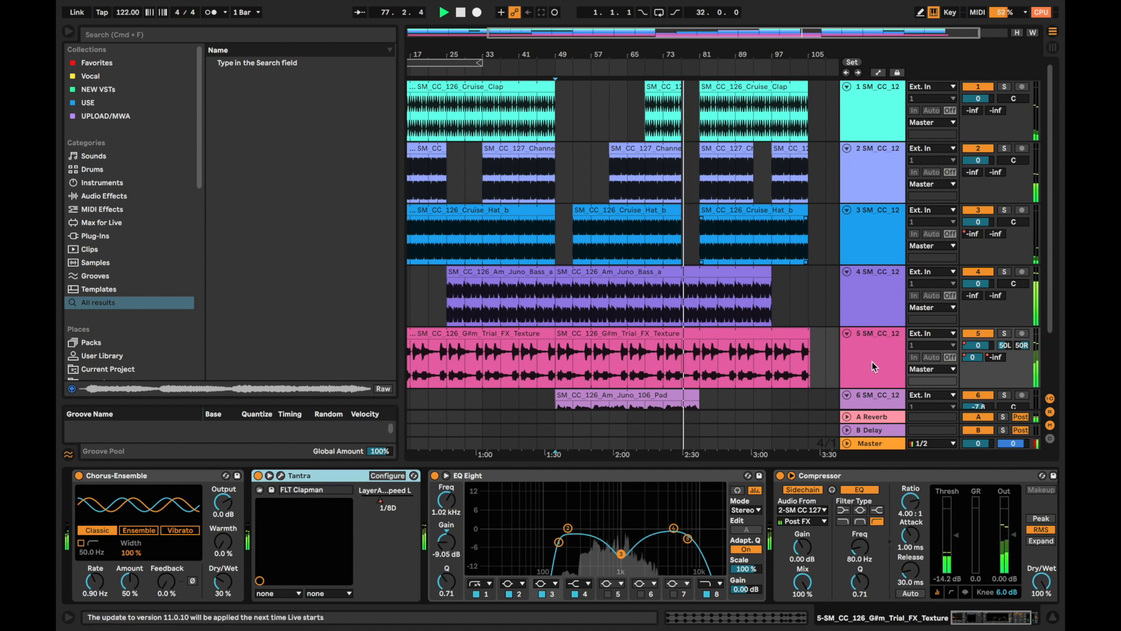
scroll(863, 297, "down", 3)
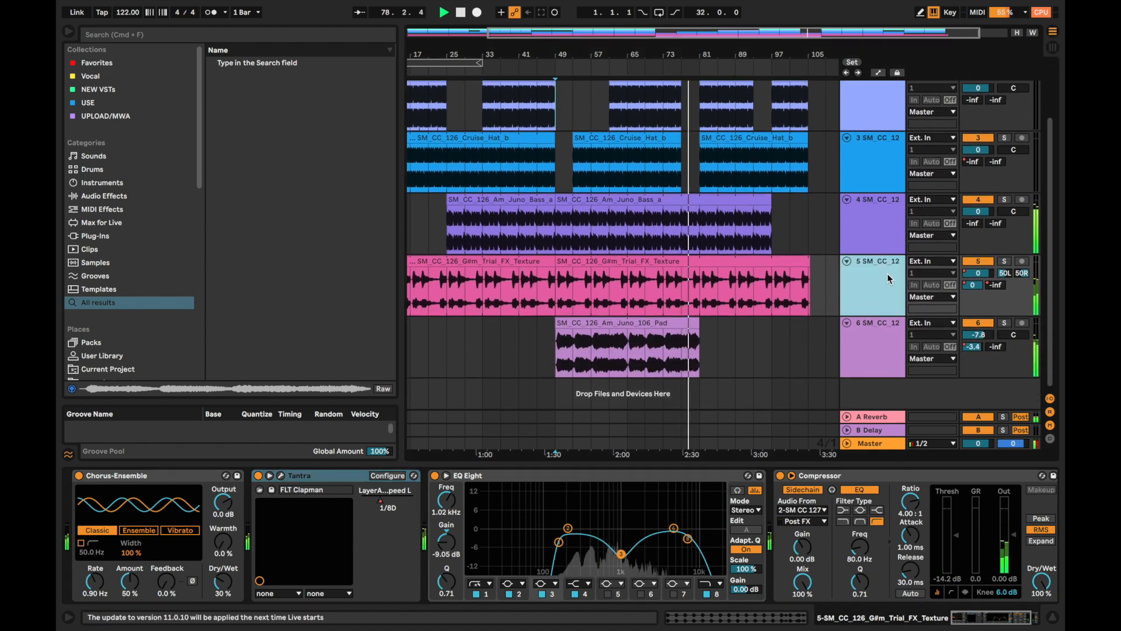
left_click(878, 72)
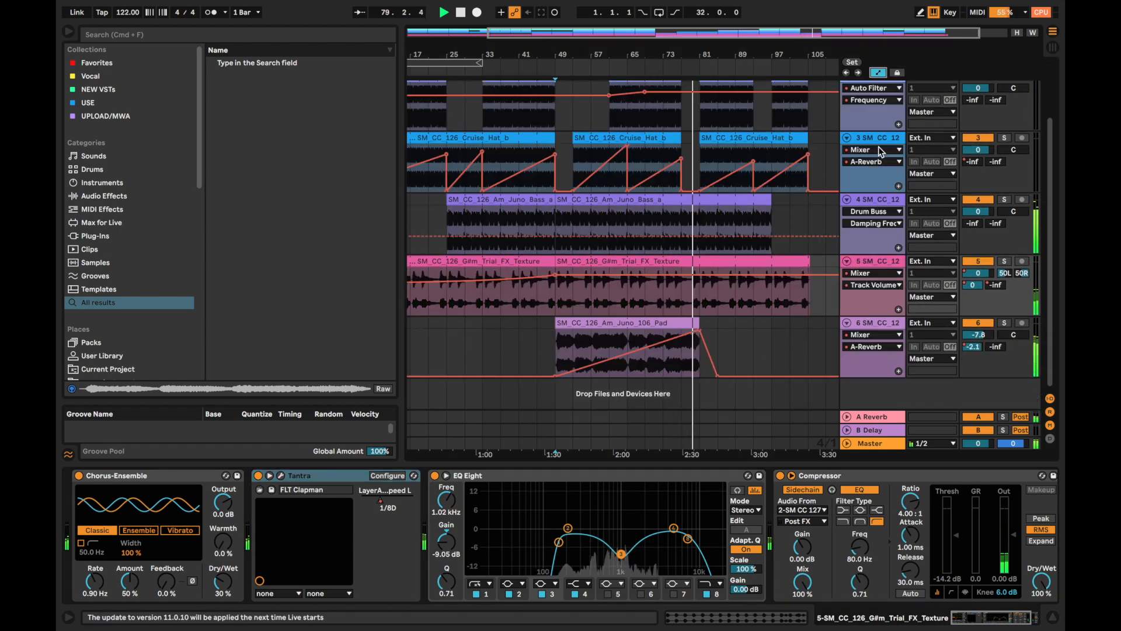
left_click(872, 273)
left_click(876, 304)
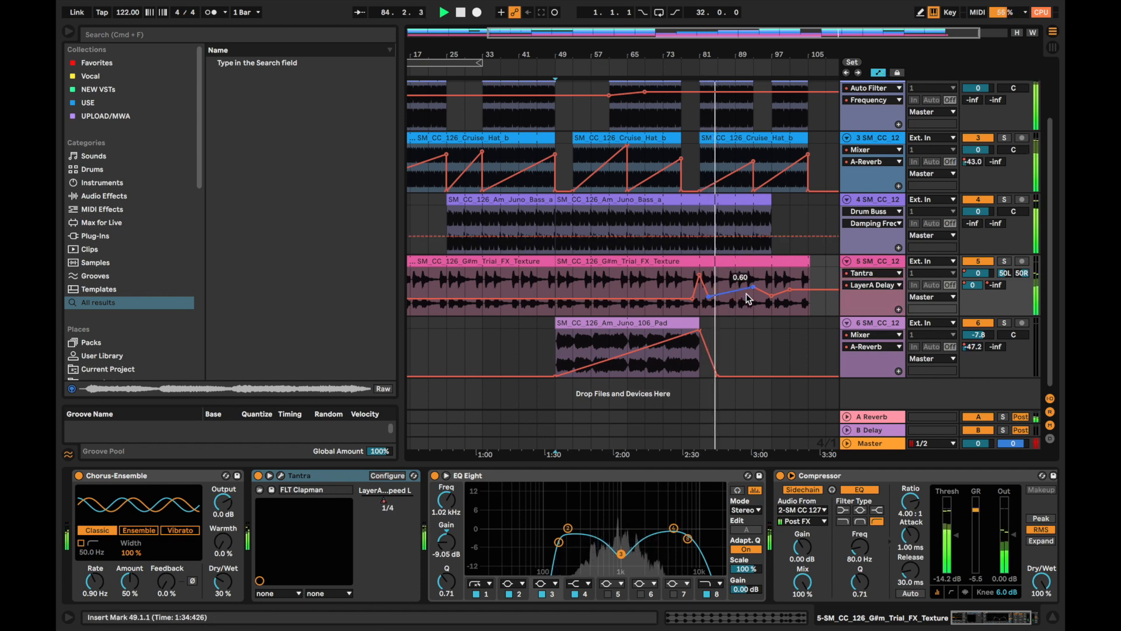
left_click_drag(753, 287, 788, 288)
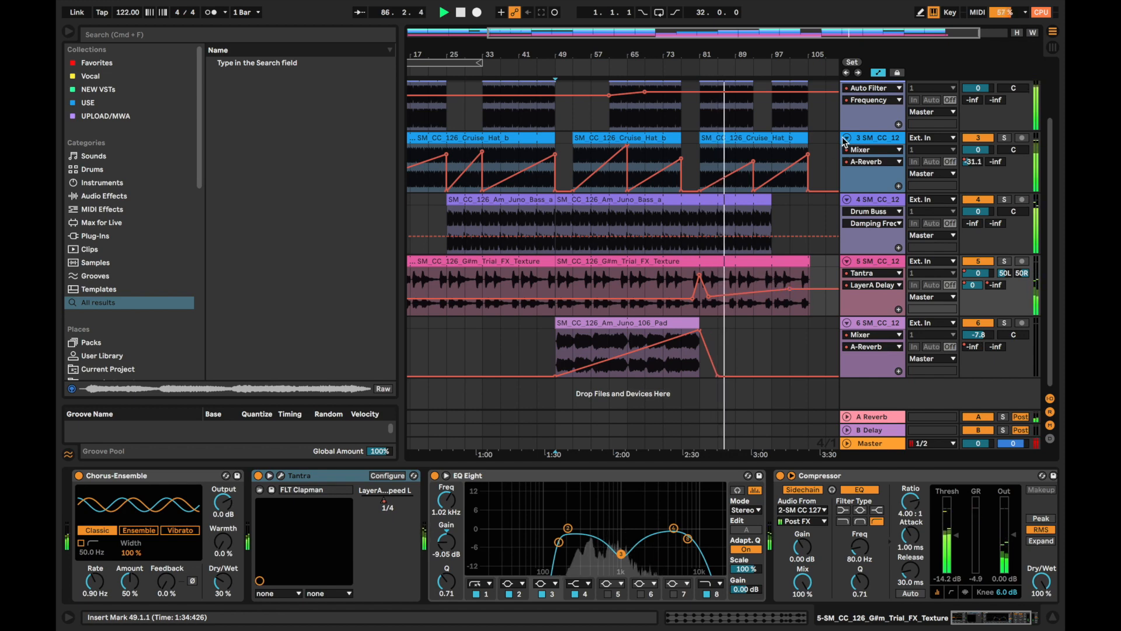
left_click(883, 73)
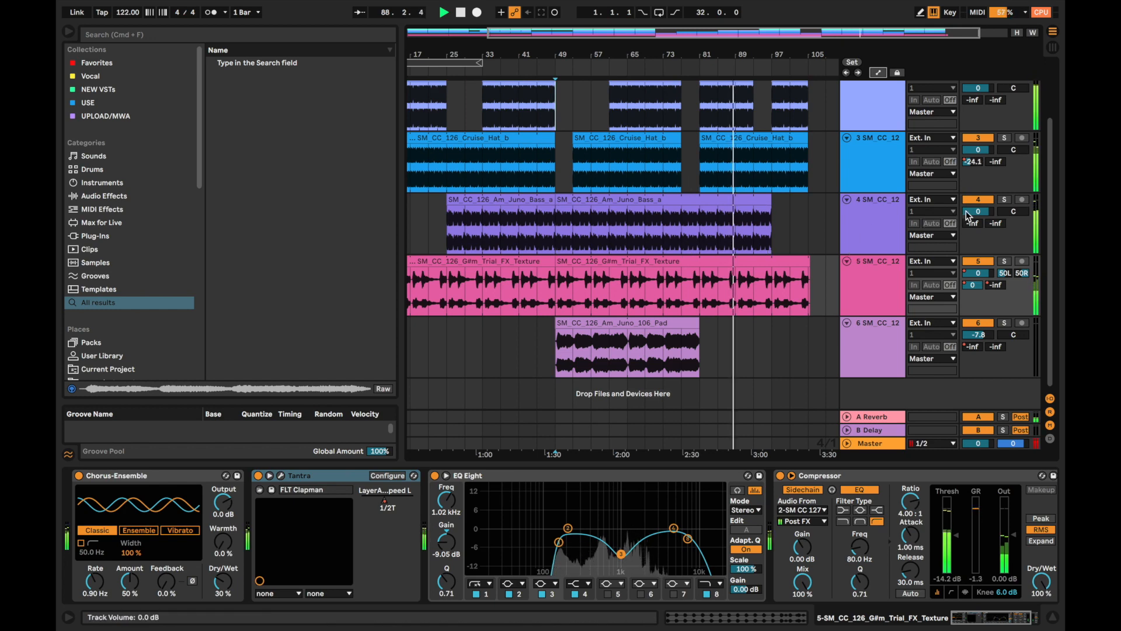
scroll(926, 215, "up", 3)
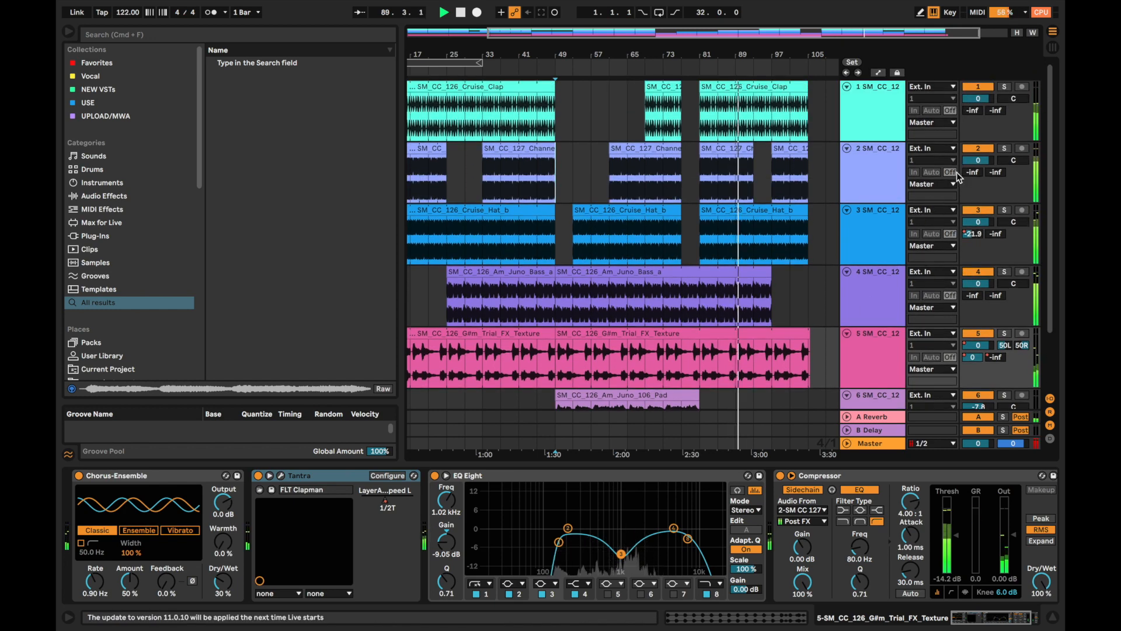
scroll(909, 274, "down", 2)
scroll(909, 274, "up", 3)
scroll(908, 274, "down", 1)
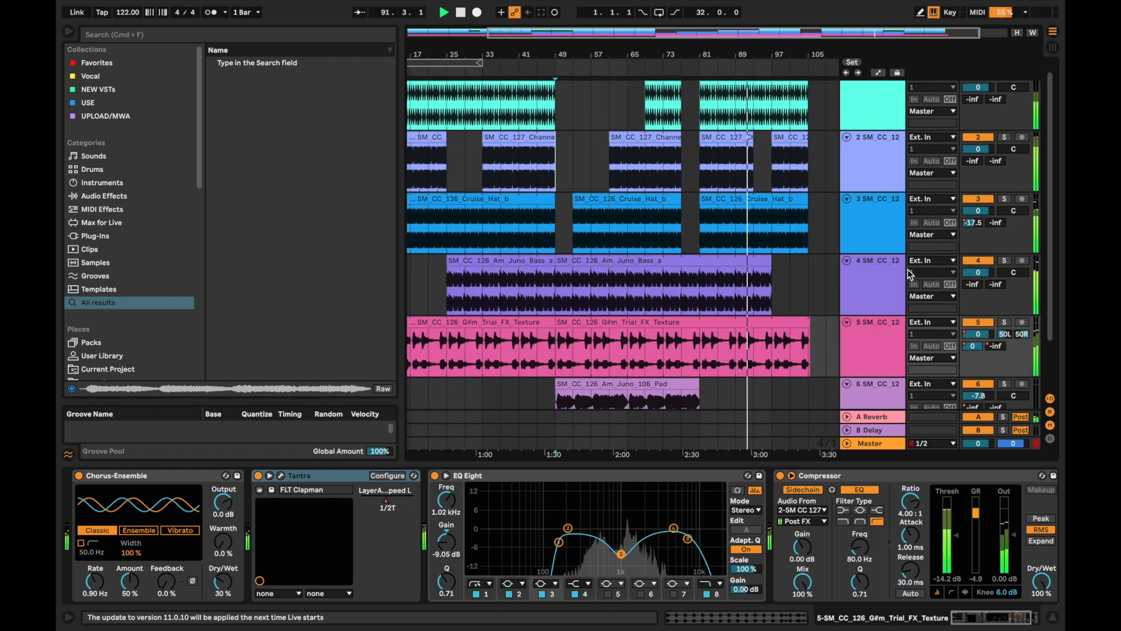
scroll(909, 272, "down", 1)
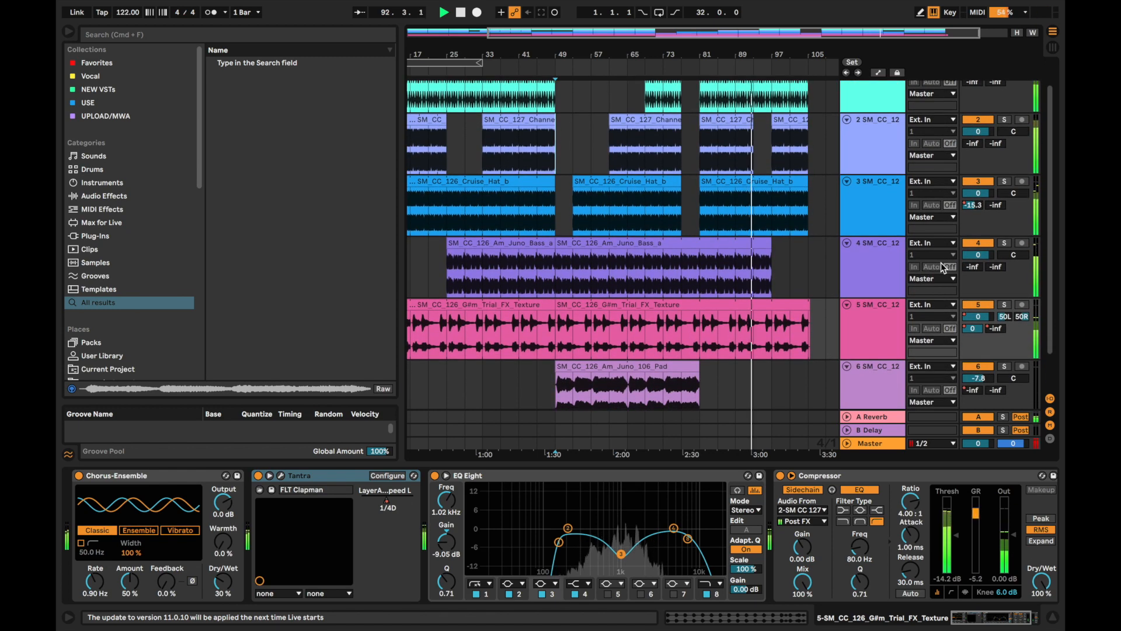
scroll(955, 251, "down", 2)
scroll(955, 250, "down", 1)
Try split stereo panning on the hat track and return it to standard stereo panning
right_click(1012, 150)
left_click(1004, 154)
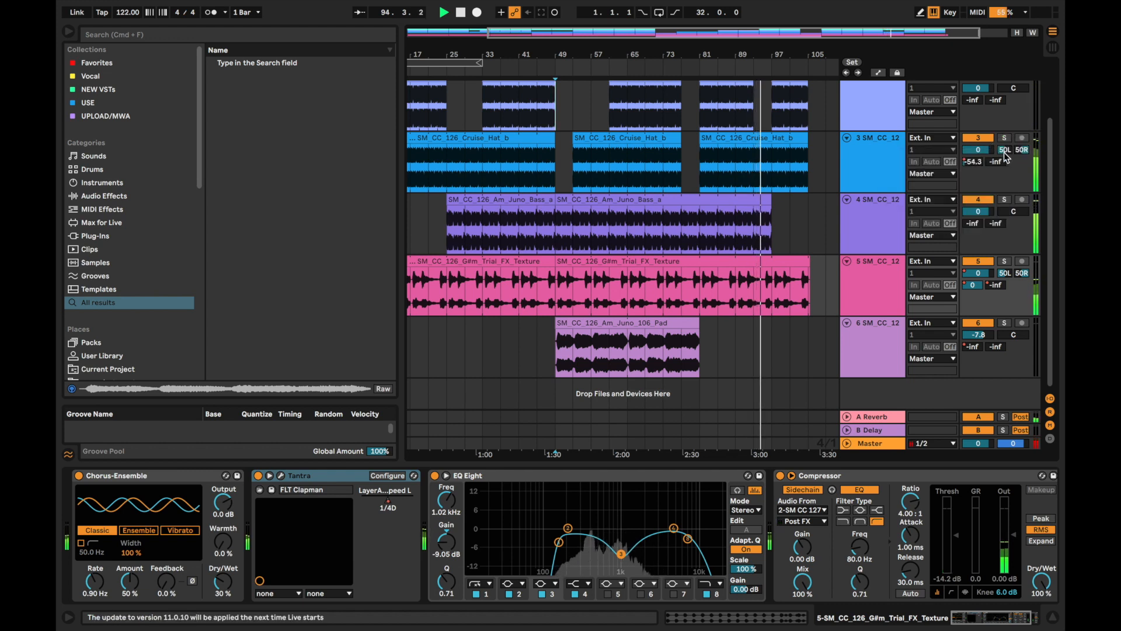
right_click(1004, 152)
left_click(993, 160)
Listen through the arrangement's closing section past bar 105, stop playback, and examine the end of the texture clip
scroll(724, 222, "up", 5)
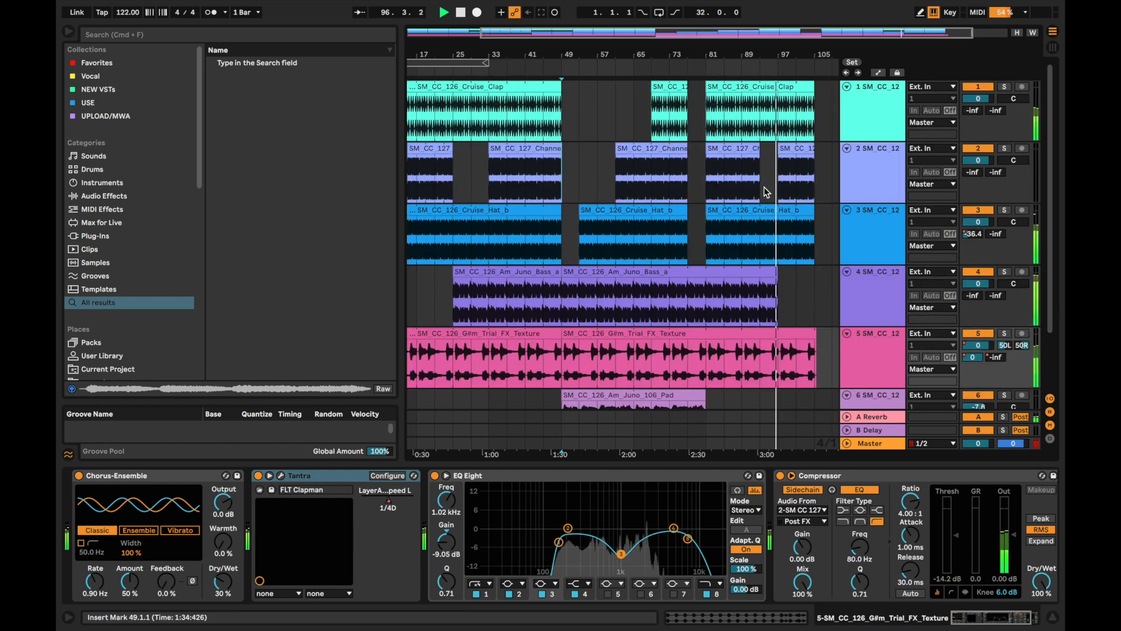
scroll(765, 193, "up", 4)
scroll(766, 193, "right", 4)
scroll(765, 192, "down", 5)
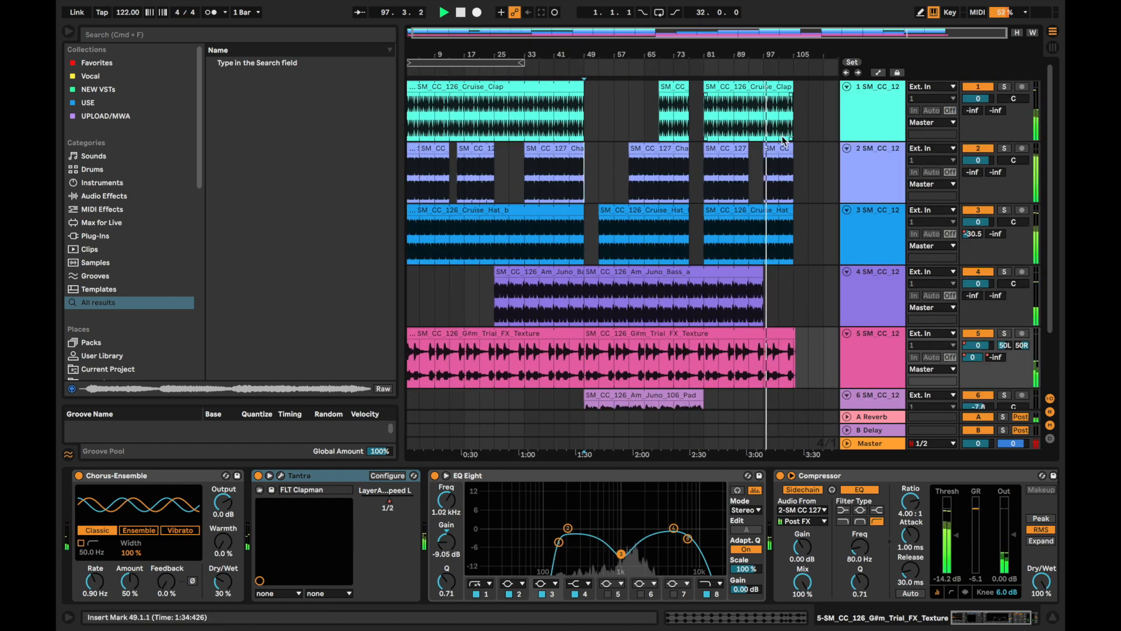
scroll(769, 236, "down", 3)
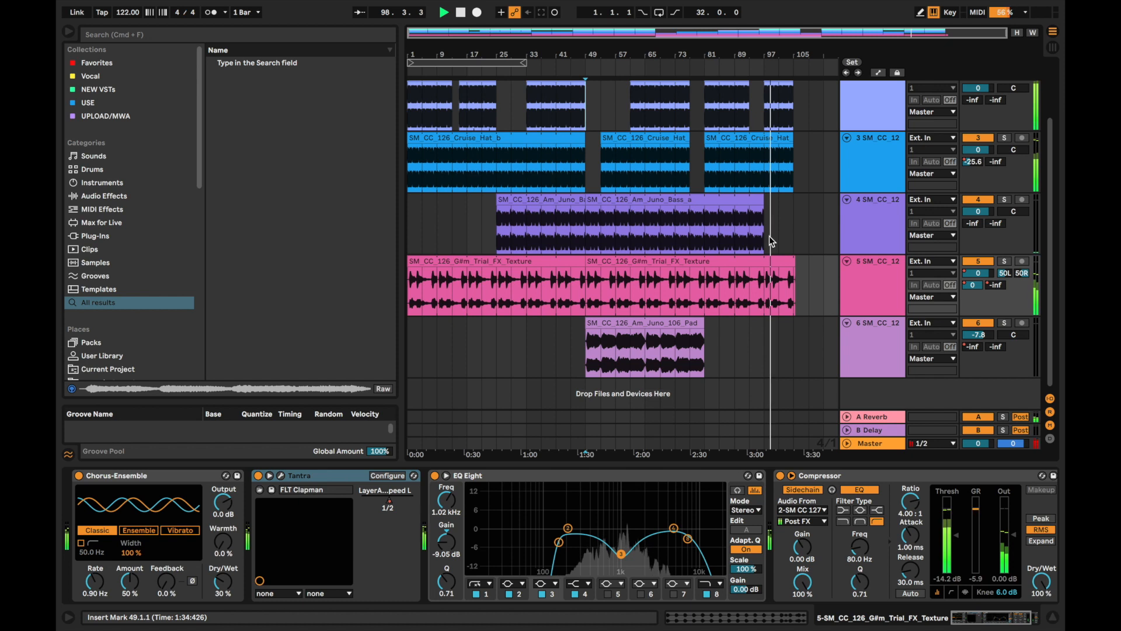
scroll(768, 236, "up", 3)
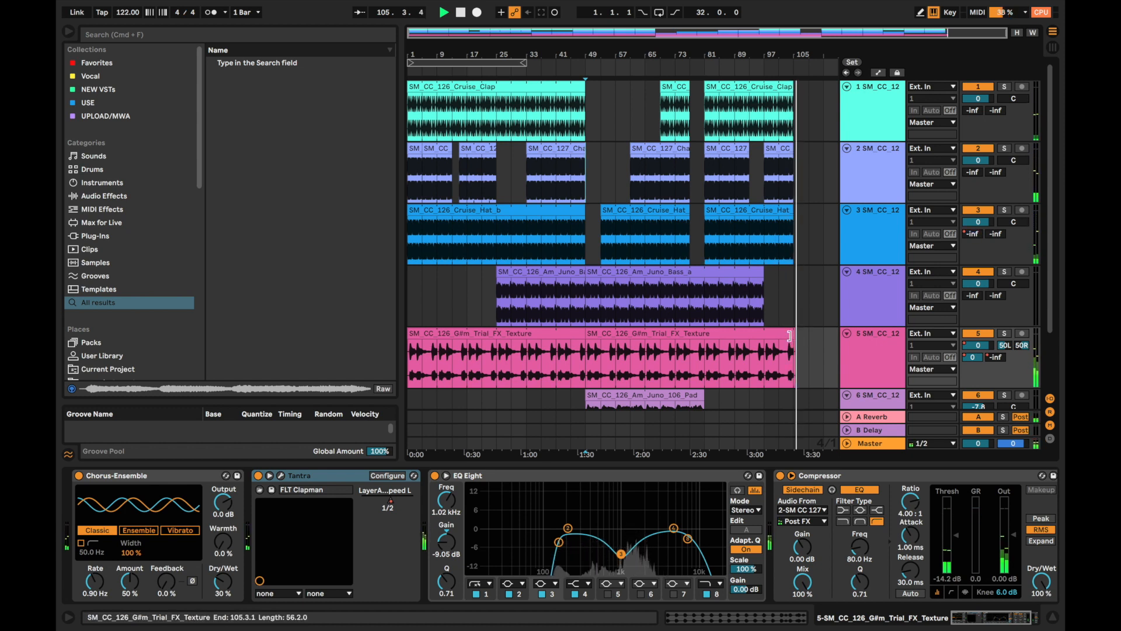
key("space")
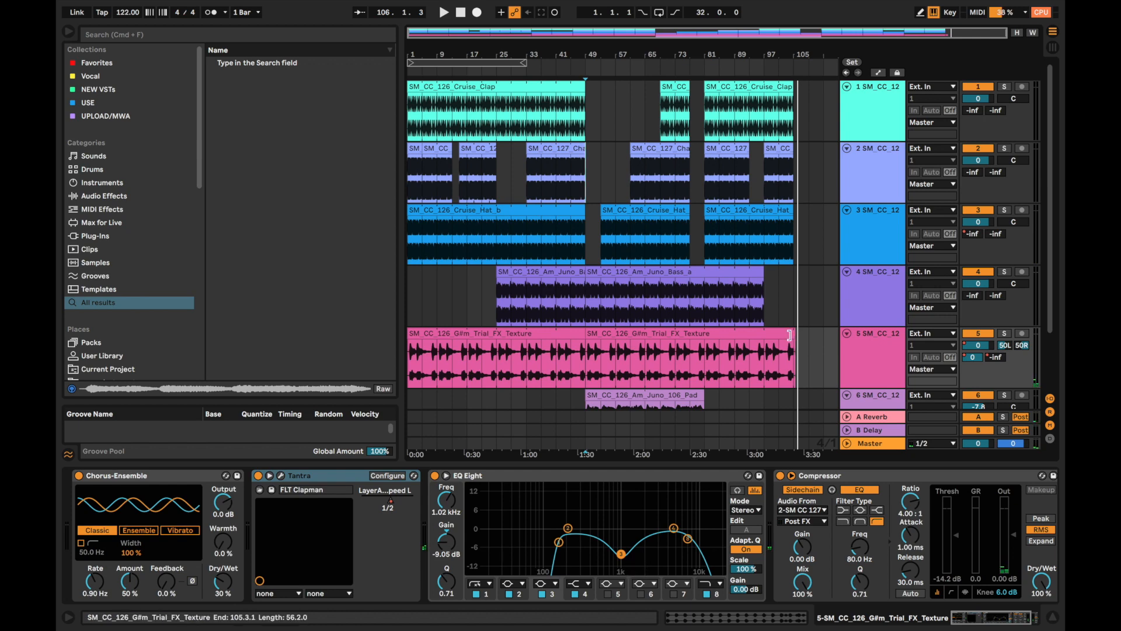
scroll(789, 335, "up", 5)
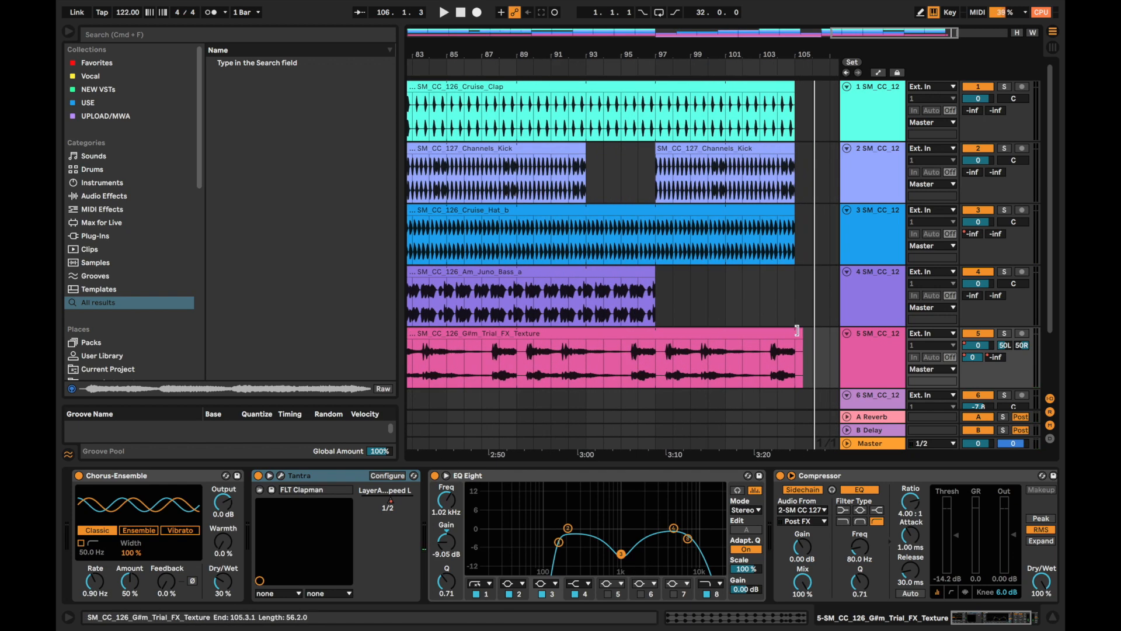